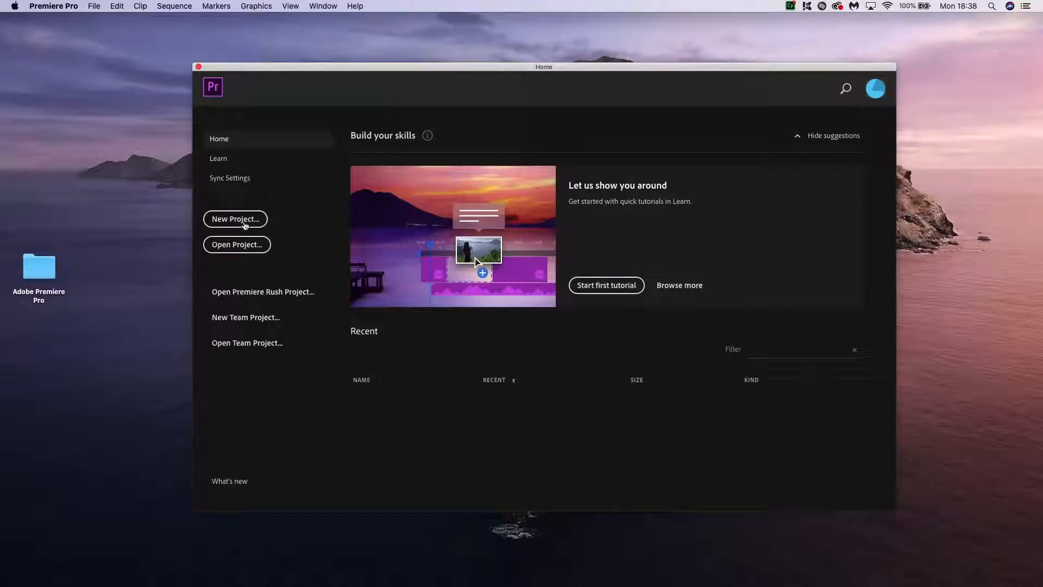
Create a new project named Template with the default location and settings.
{"action": "left_click", "coordinate": [244, 219]}
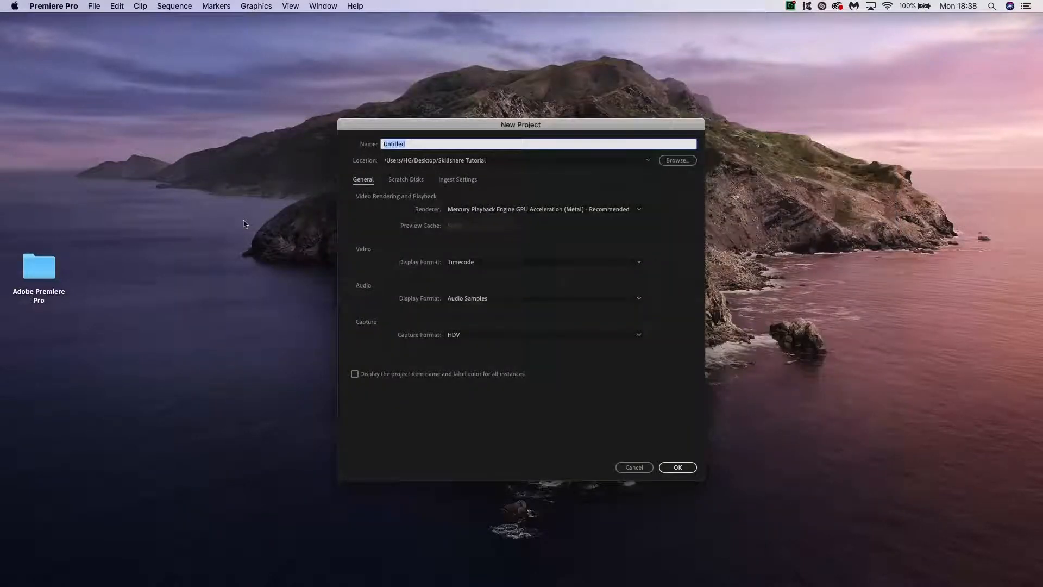
{"action": "type", "text": "Template"}
{"action": "left_click", "coordinate": [678, 468]}
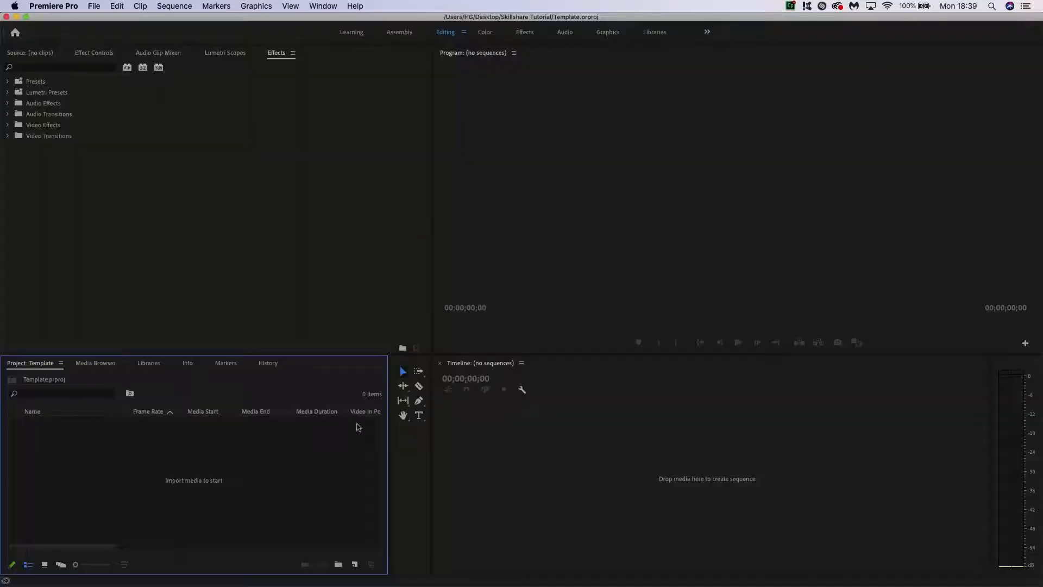
{"action": "left_click", "coordinate": [510, 419]}
{"action": "left_click", "coordinate": [523, 312]}
{"action": "left_click", "coordinate": [342, 279]}
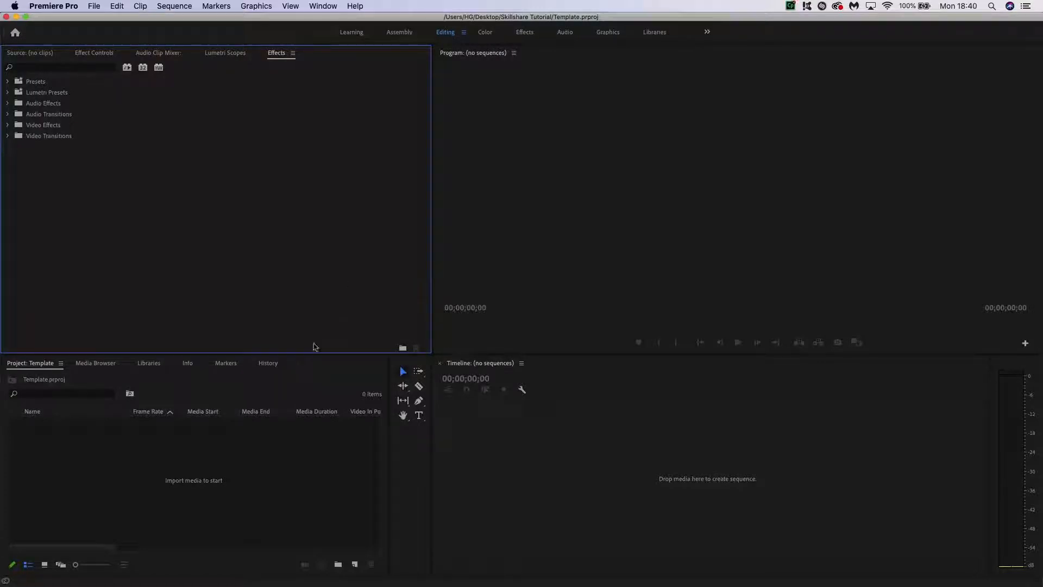
{"action": "left_click", "coordinate": [242, 449]}
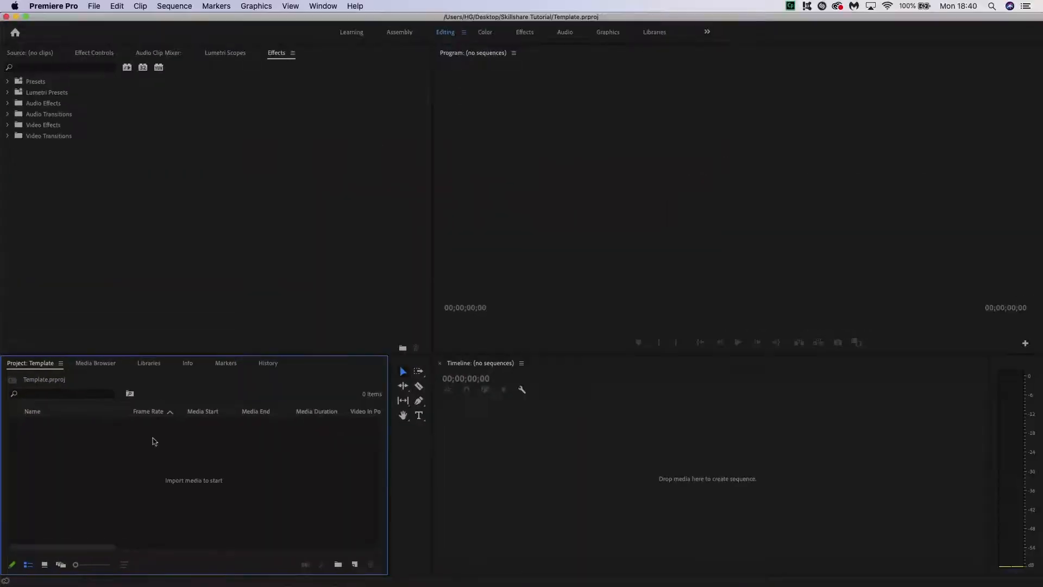
Import Nature_1, Clouds_2, Beach_3, Bullfinch_4, Sea_6 and the Colour correction clip into the project from the desktop Adobe Premiere Pro folder's Clips subfolder in Finder.
{"action": "left_click_drag", "start_coordinate": [2, 330], "coordinate": [64, 337]}
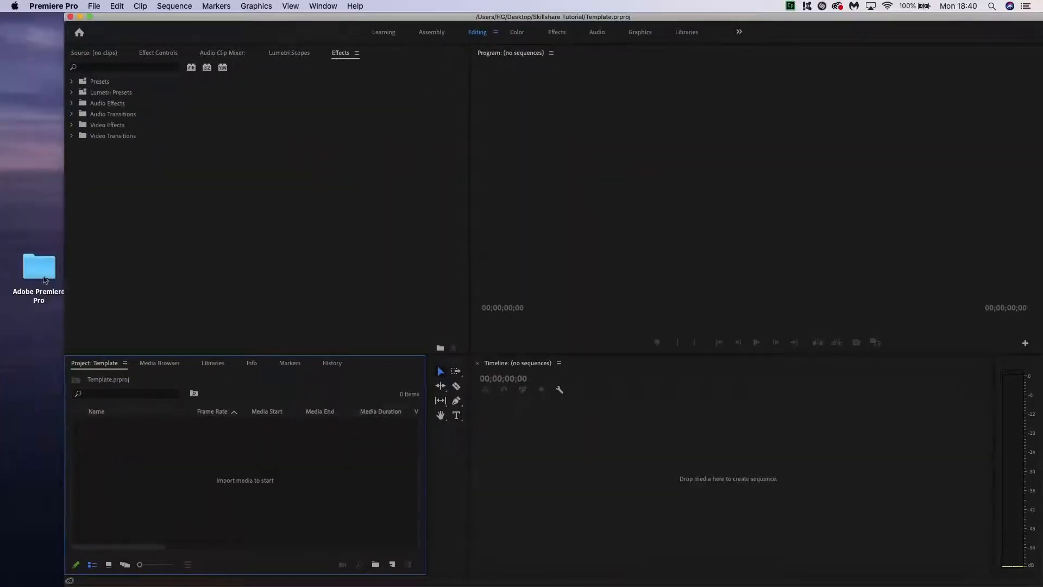
{"action": "left_click", "coordinate": [39, 267]}
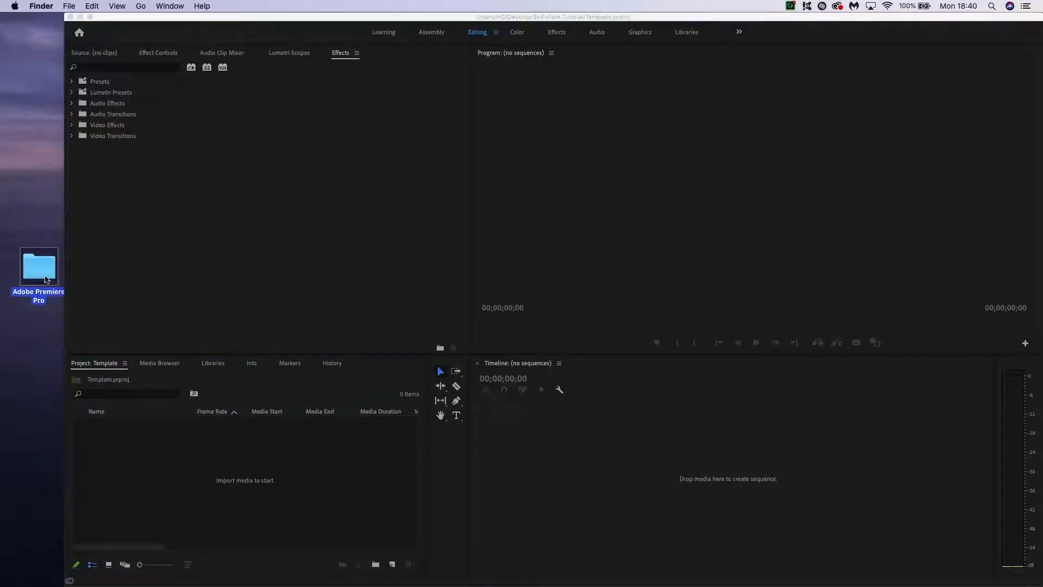
{"action": "double_click", "coordinate": [46, 280]}
{"action": "left_click_drag", "start_coordinate": [395, 178], "coordinate": [394, 132]}
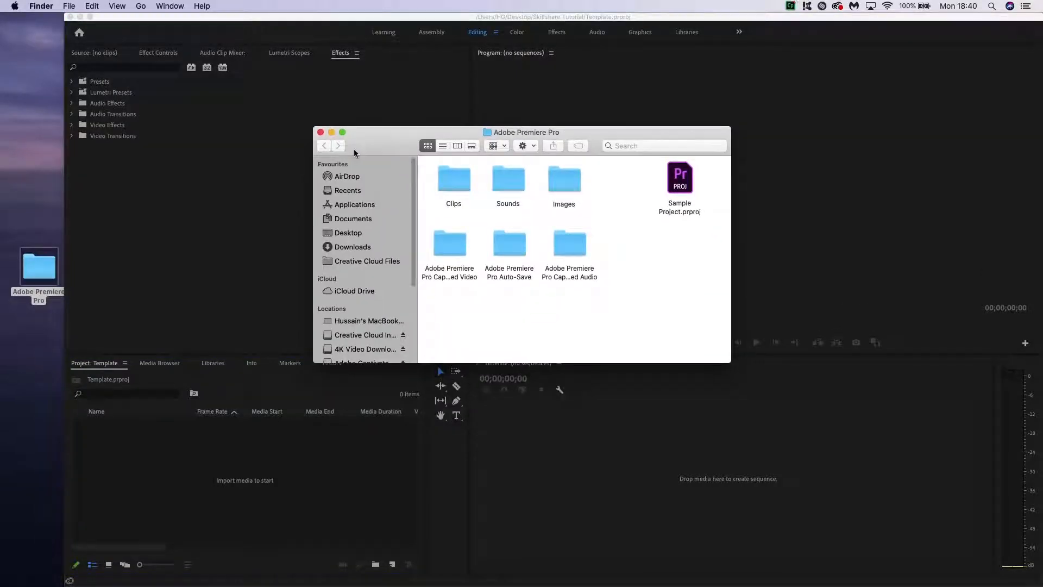
{"action": "left_click", "coordinate": [461, 185]}
{"action": "double_click", "coordinate": [462, 185]}
{"action": "left_click_drag", "start_coordinate": [613, 301], "coordinate": [198, 444]}
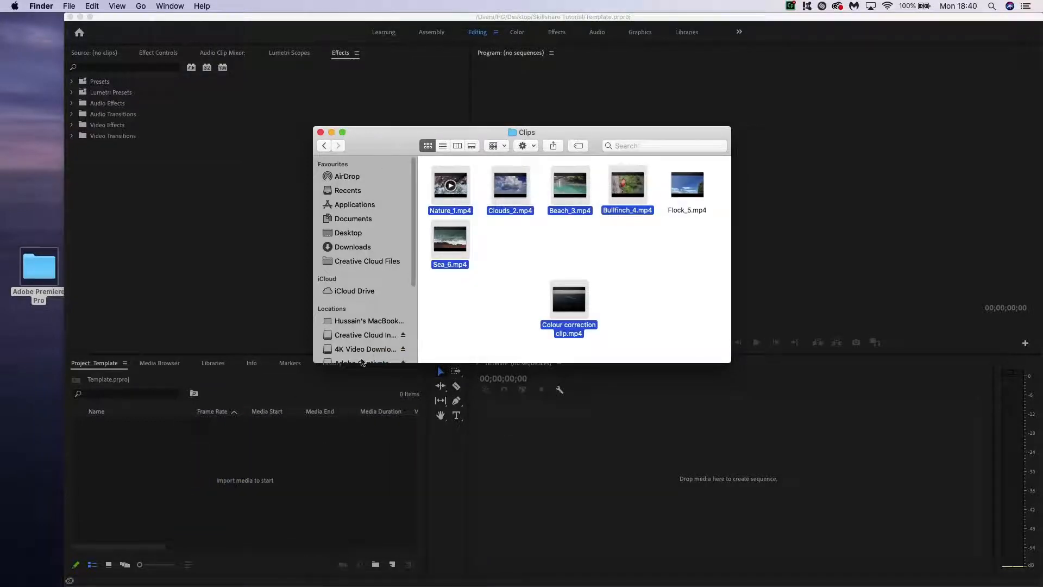
{"action": "left_click", "coordinate": [321, 132]}
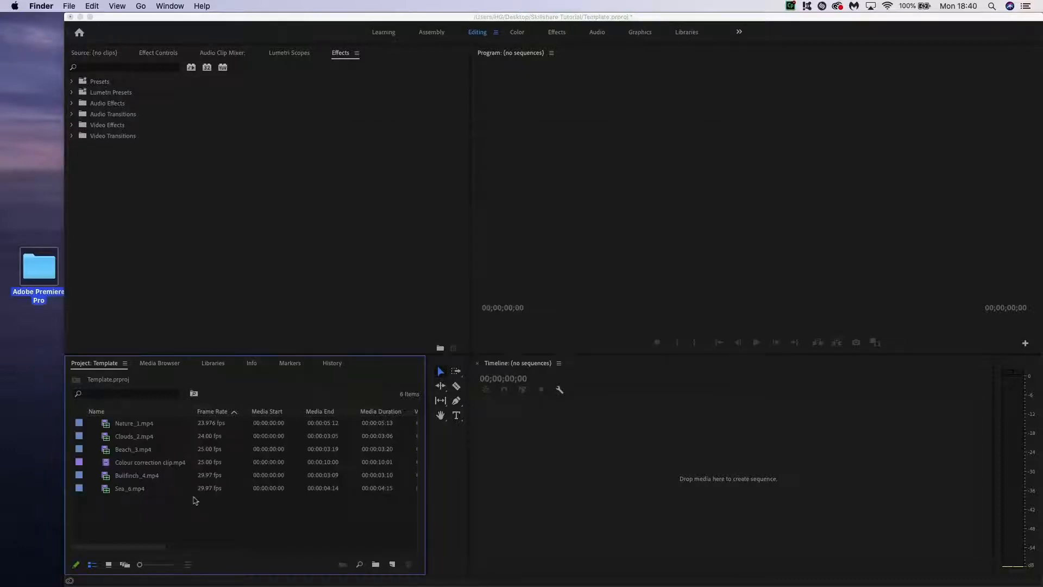
{"action": "left_click", "coordinate": [65, 305]}
{"action": "left_click_drag", "start_coordinate": [65, 305], "coordinate": [2, 297]}
{"action": "right_click", "coordinate": [246, 505]}
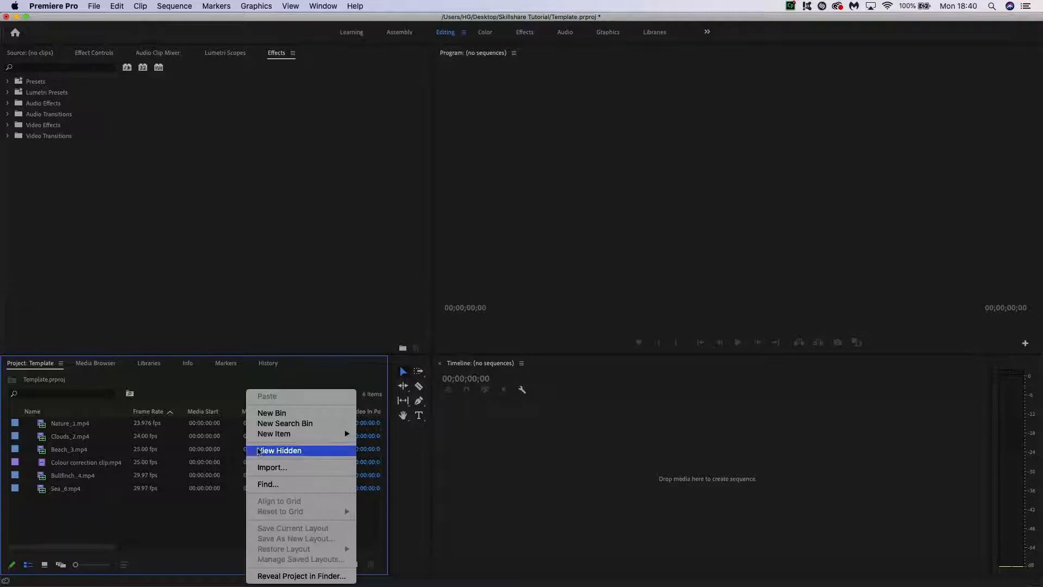
{"action": "left_click", "coordinate": [237, 517]}
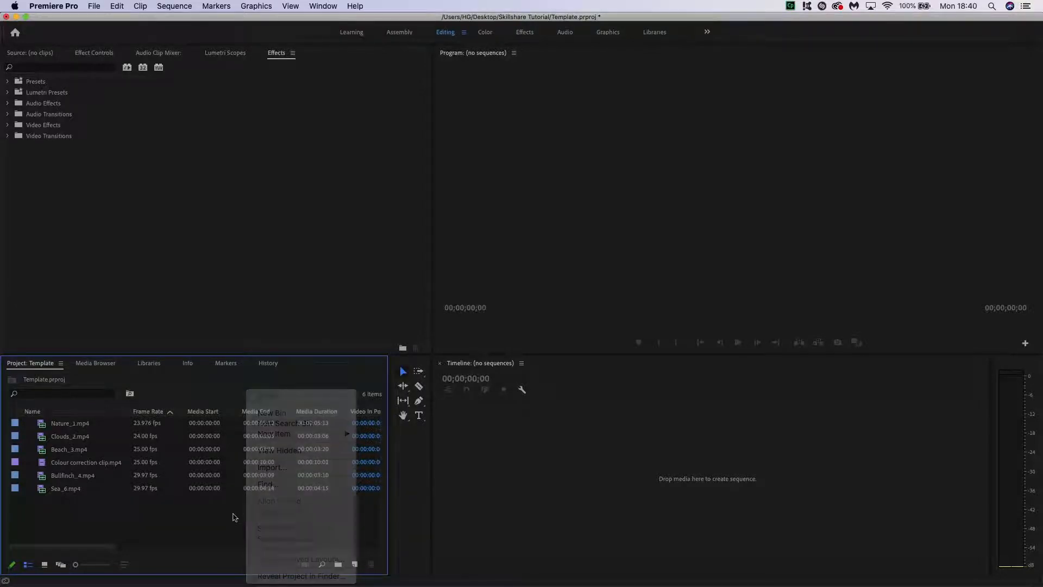
{"action": "left_click", "coordinate": [96, 6]}
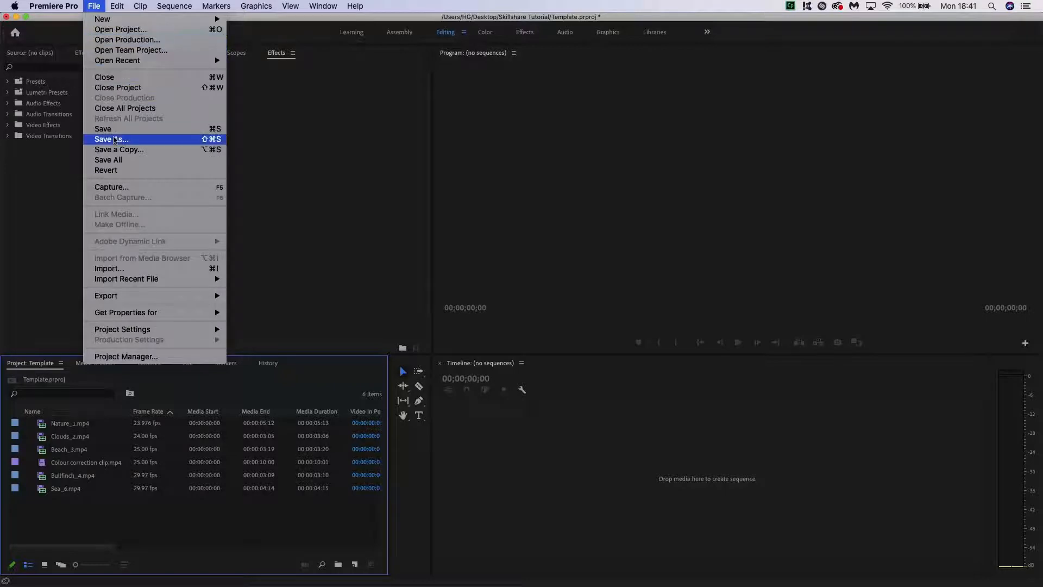
{"action": "mouse_move", "coordinate": [117, 24]}
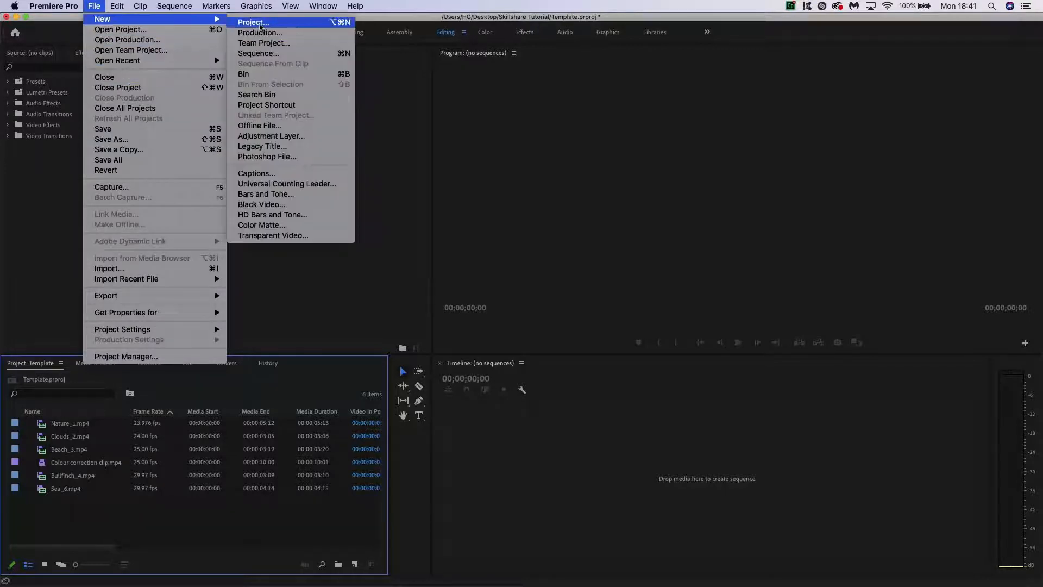
{"action": "left_click", "coordinate": [333, 282]}
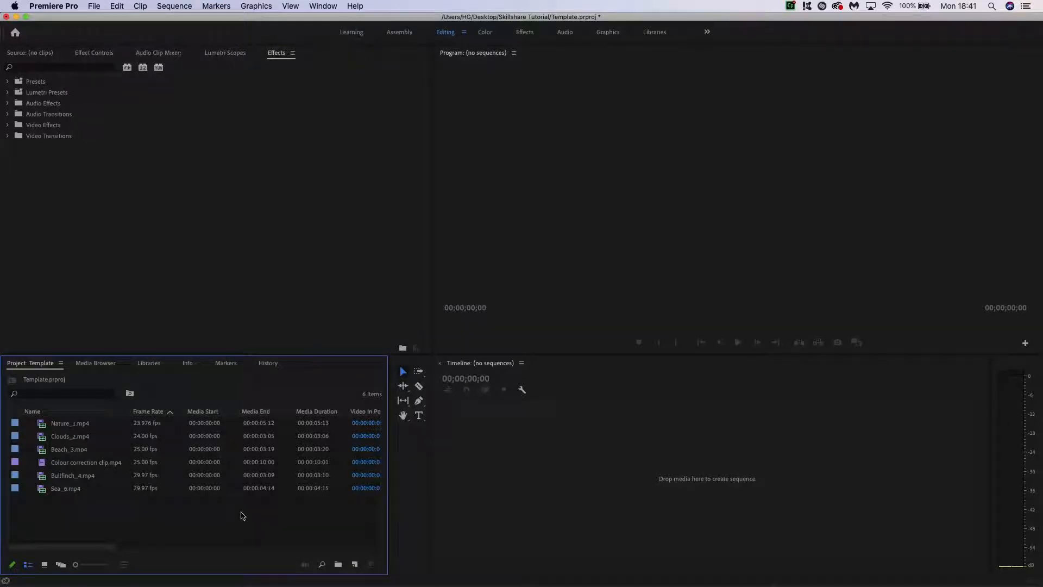
Create a sequence from Nature_1.mp4 by placing the clip in the empty timeline.
{"action": "left_click_drag", "start_coordinate": [94, 513], "coordinate": [47, 502]}
{"action": "left_click_drag", "start_coordinate": [47, 425], "coordinate": [533, 458]}
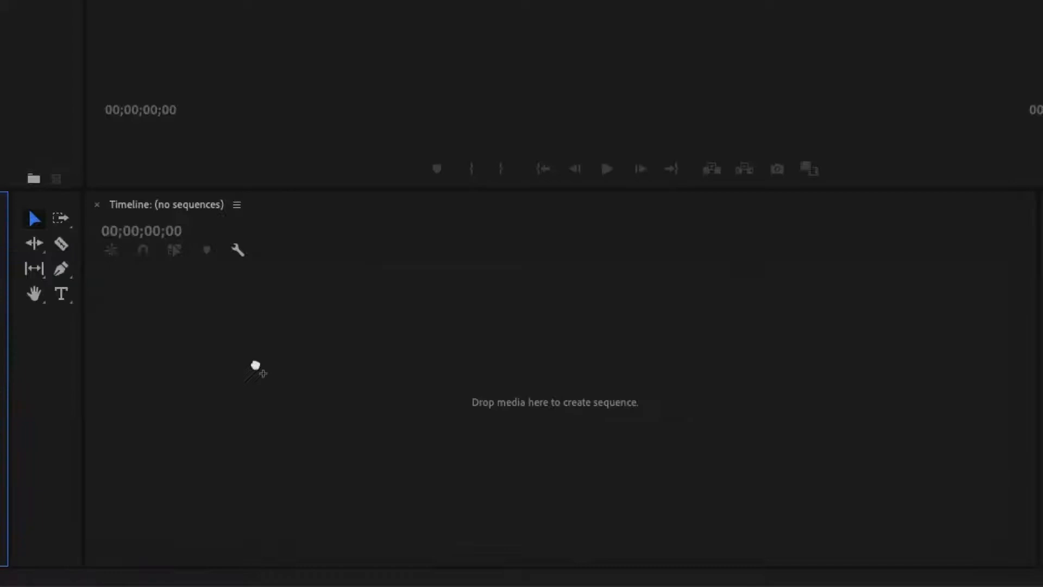
{"action": "left_click_drag", "start_coordinate": [255, 370], "coordinate": [256, 368]}
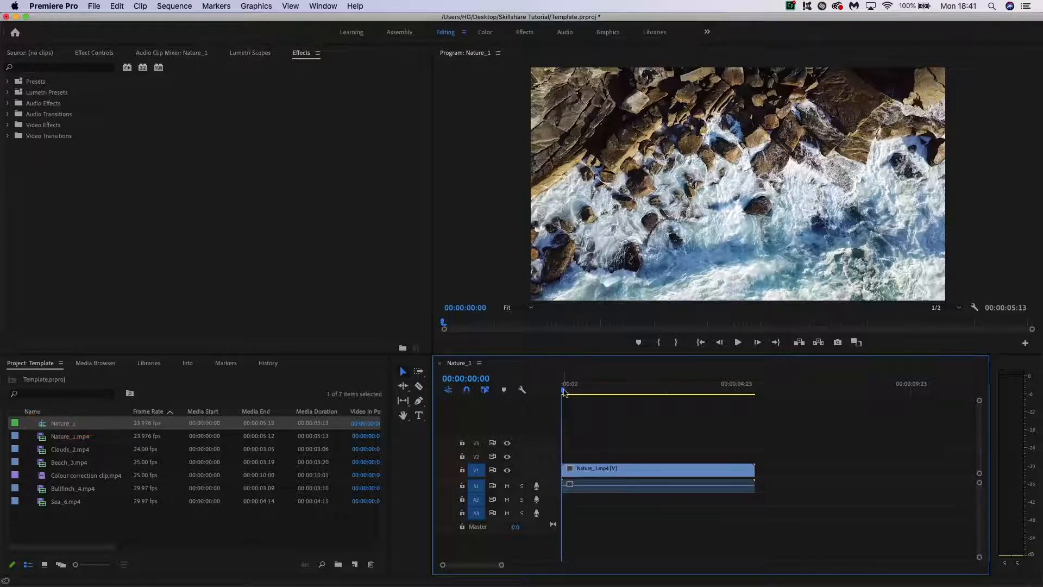
{"action": "left_click_drag", "start_coordinate": [588, 443], "coordinate": [652, 463]}
{"action": "left_click_drag", "start_coordinate": [763, 498], "coordinate": [854, 528]}
{"action": "left_click", "coordinate": [851, 521]}
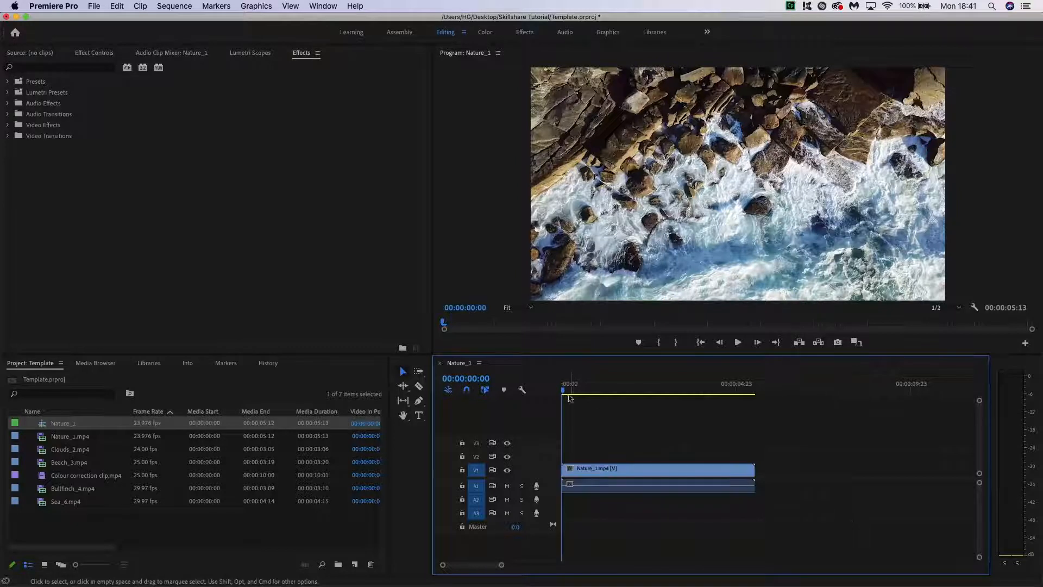
{"action": "mouse_move", "coordinate": [567, 387]}
{"action": "left_mouse_down"}
{"action": "mouse_move", "coordinate": [594, 396]}
{"action": "mouse_move", "coordinate": [550, 394]}
{"action": "left_mouse_up"}
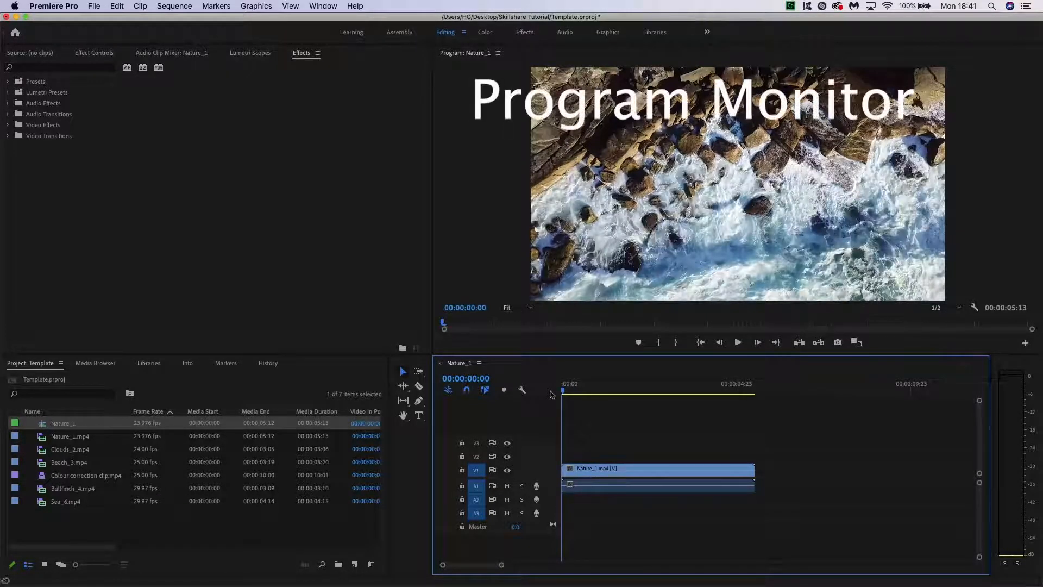
{"action": "left_click", "coordinate": [499, 240]}
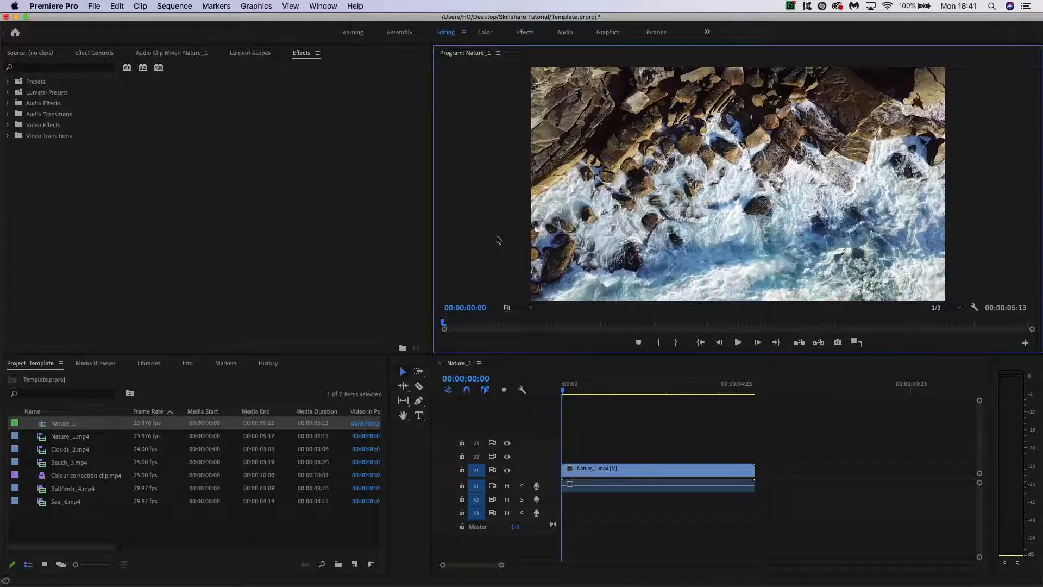
{"action": "left_click", "coordinate": [121, 203]}
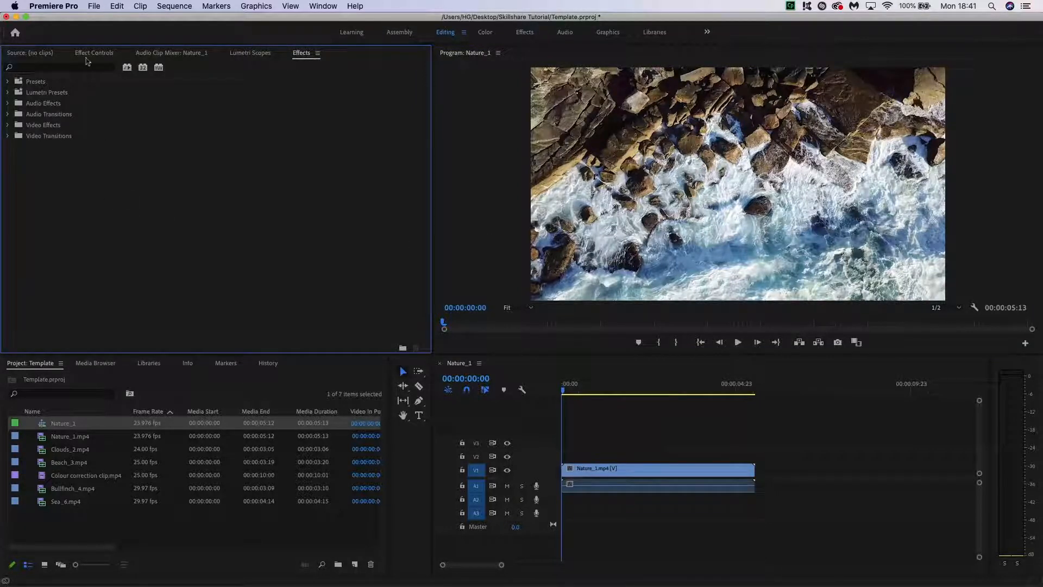
Show the Effect Controls for the Nature_1.mp4 clip in the timeline.
{"action": "left_click", "coordinate": [575, 467]}
{"action": "left_click", "coordinate": [100, 54]}
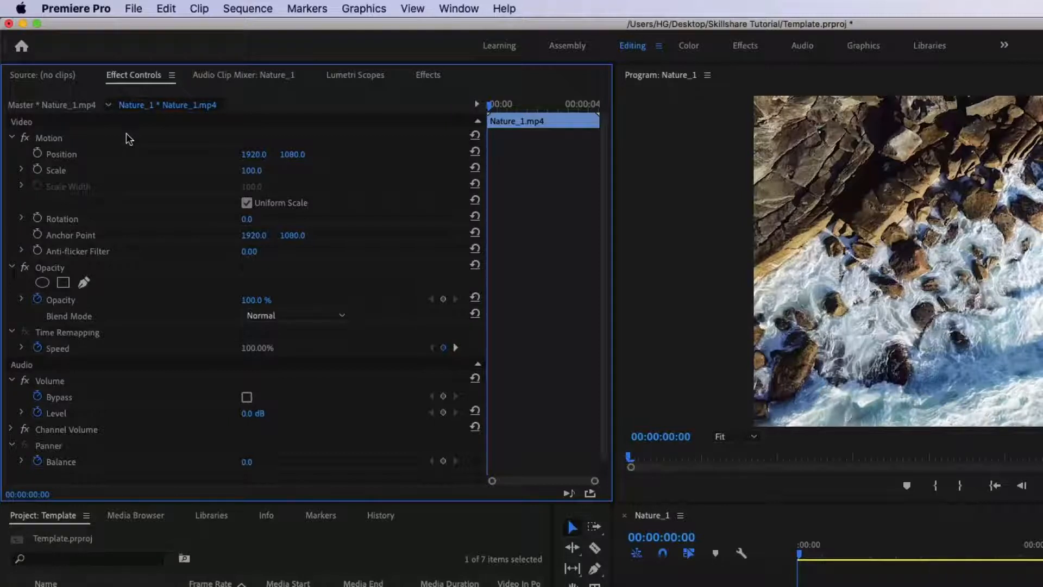
Load Nature_1.mp4 from the project into the Source Monitor and play it from the start.
{"action": "left_click", "coordinate": [44, 75]}
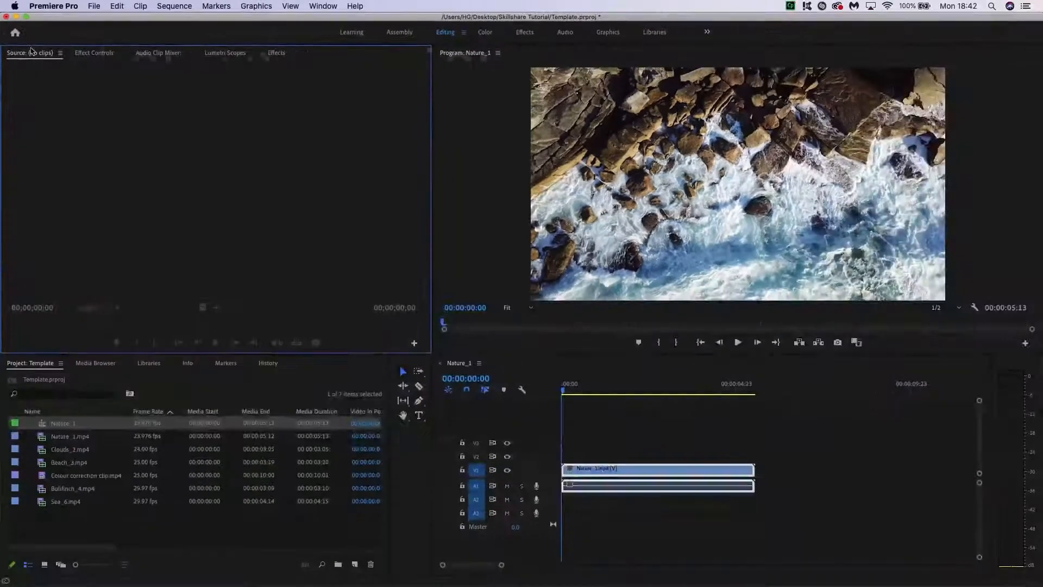
{"action": "double_click", "coordinate": [60, 439]}
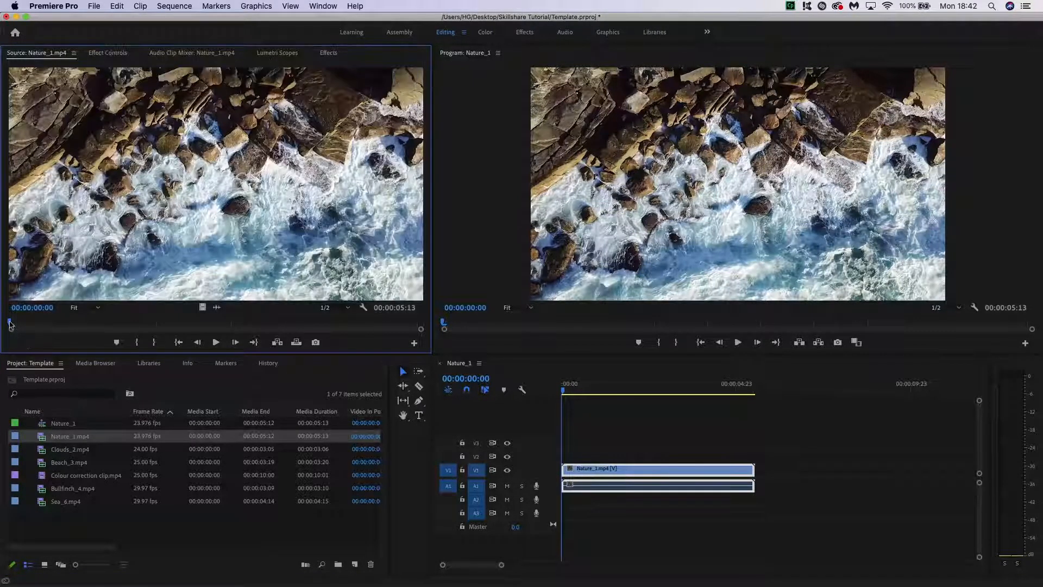
{"action": "mouse_move", "coordinate": [10, 324]}
{"action": "left_mouse_down"}
{"action": "mouse_move", "coordinate": [298, 327]}
{"action": "mouse_move", "coordinate": [4, 311]}
{"action": "left_mouse_up"}
{"action": "key", "text": "space"}
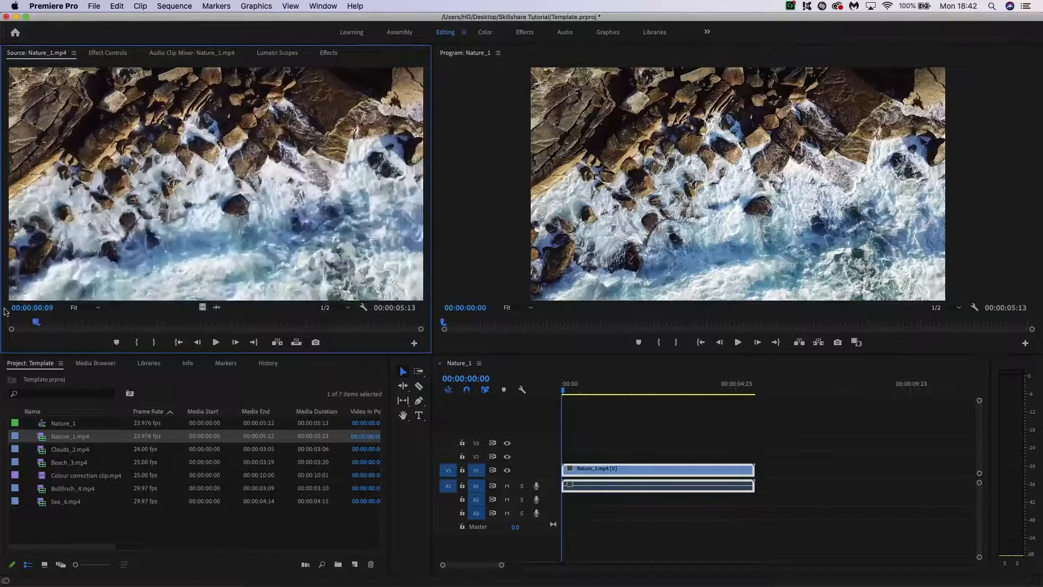
View the Lumetri Scopes and lower the Audio 1 volume of the Nature_1 clip in the Audio Clip Mixer.
{"action": "left_click", "coordinate": [266, 54]}
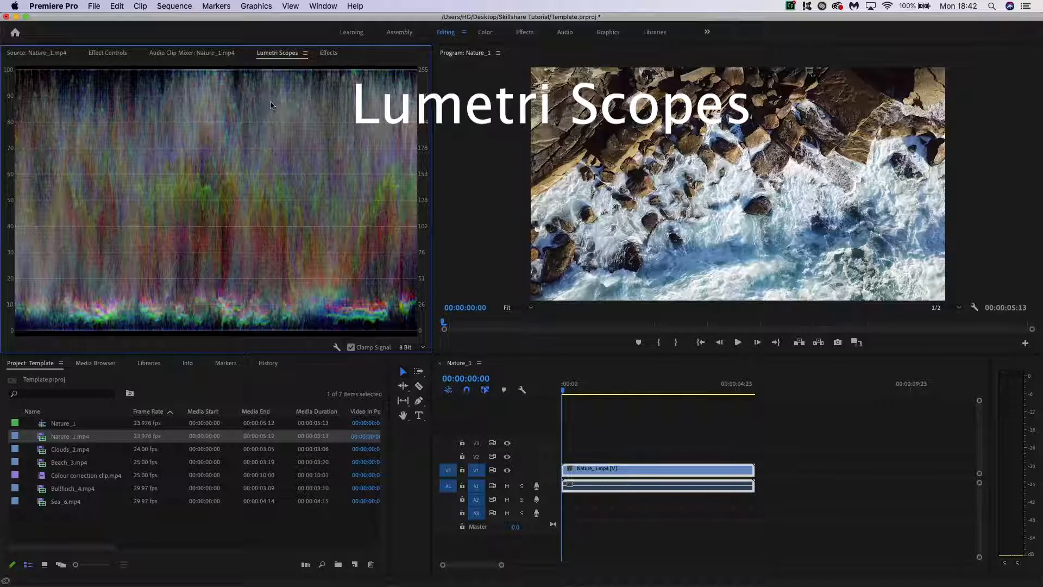
{"action": "left_click", "coordinate": [205, 53]}
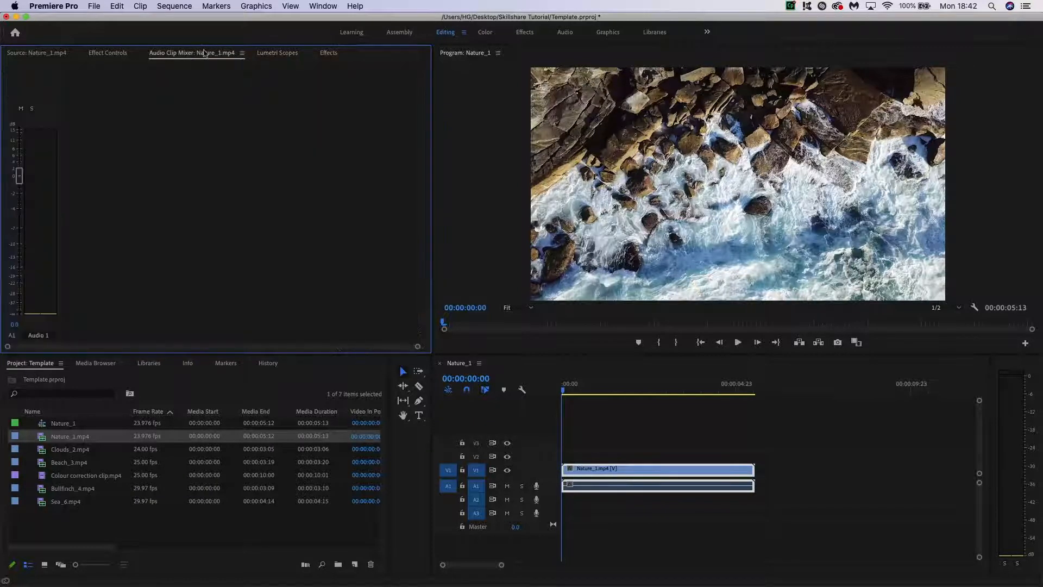
{"action": "mouse_move", "coordinate": [19, 175]}
{"action": "left_mouse_down"}
{"action": "mouse_move", "coordinate": [20, 197]}
{"action": "mouse_move", "coordinate": [19, 162]}
{"action": "mouse_move", "coordinate": [19, 189]}
{"action": "left_mouse_up"}
Look through the Video Effects and Video Transitions folders in Effects and collapse them again.
{"action": "left_click", "coordinate": [328, 53]}
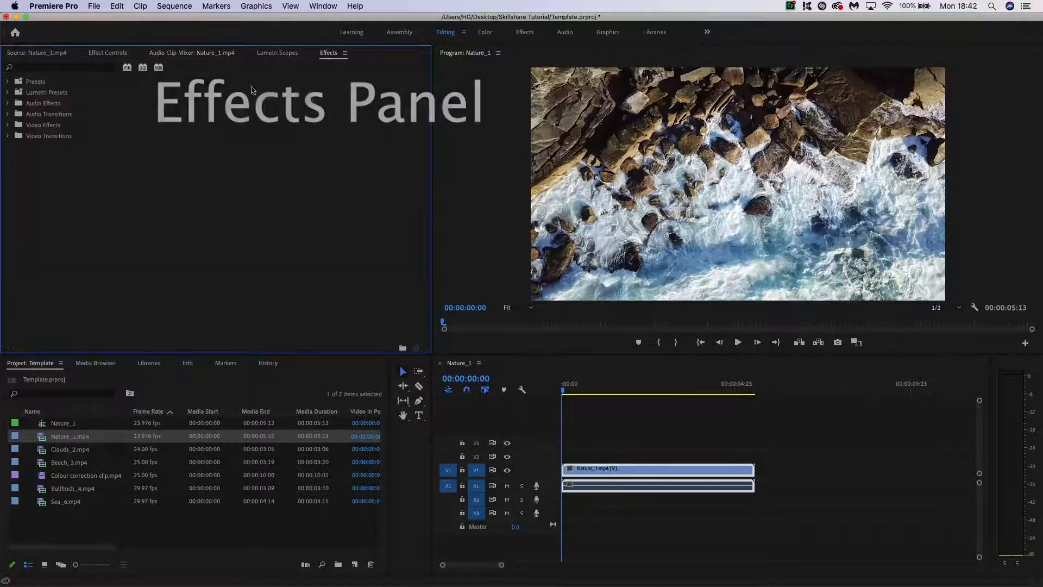
{"action": "left_click", "coordinate": [8, 126]}
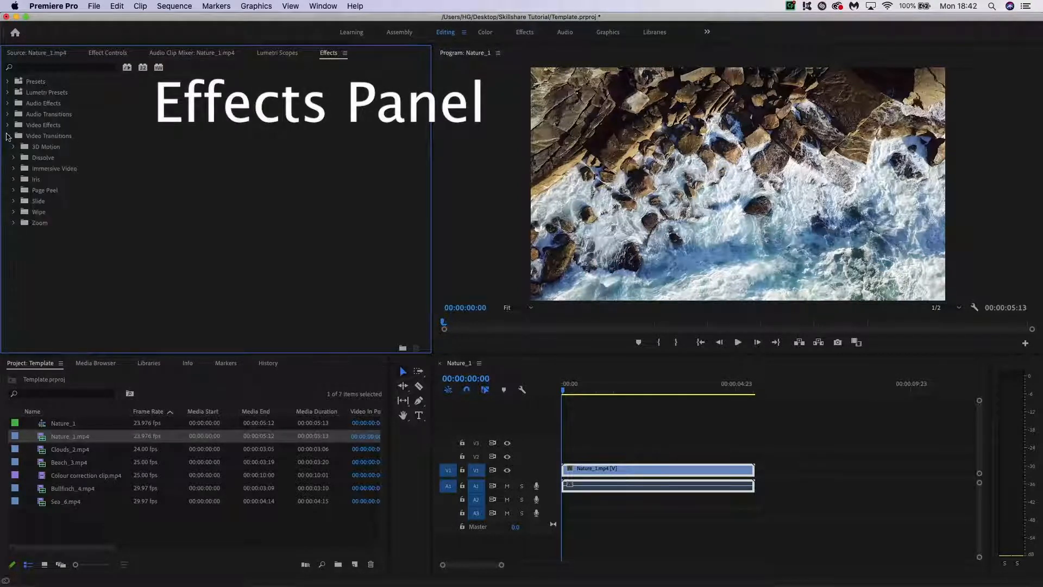
{"action": "left_click", "coordinate": [8, 125]}
{"action": "left_click", "coordinate": [8, 136]}
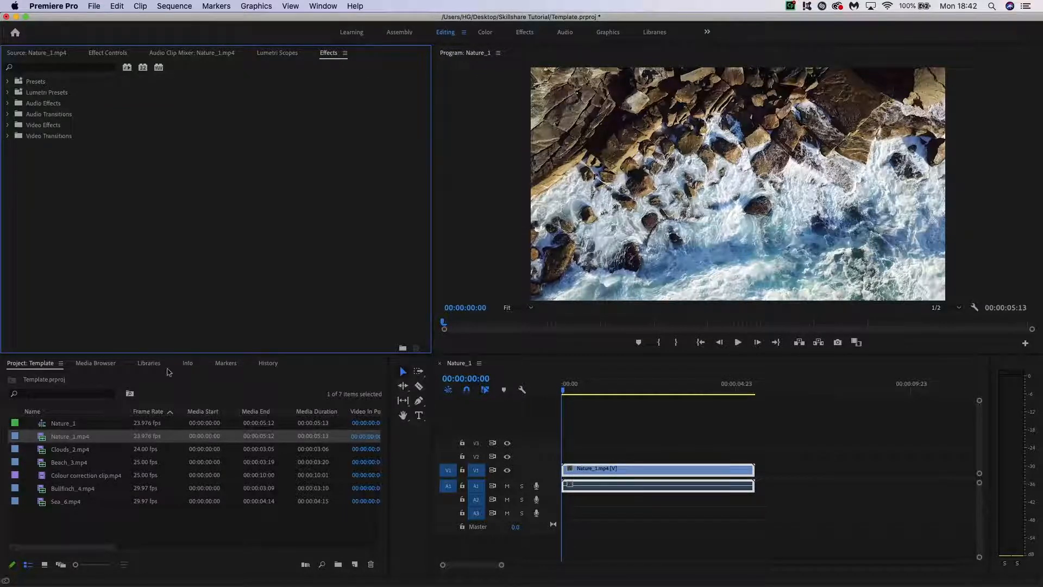
View the clip's Info and Markers panels, and close the History panel.
{"action": "left_click", "coordinate": [191, 365]}
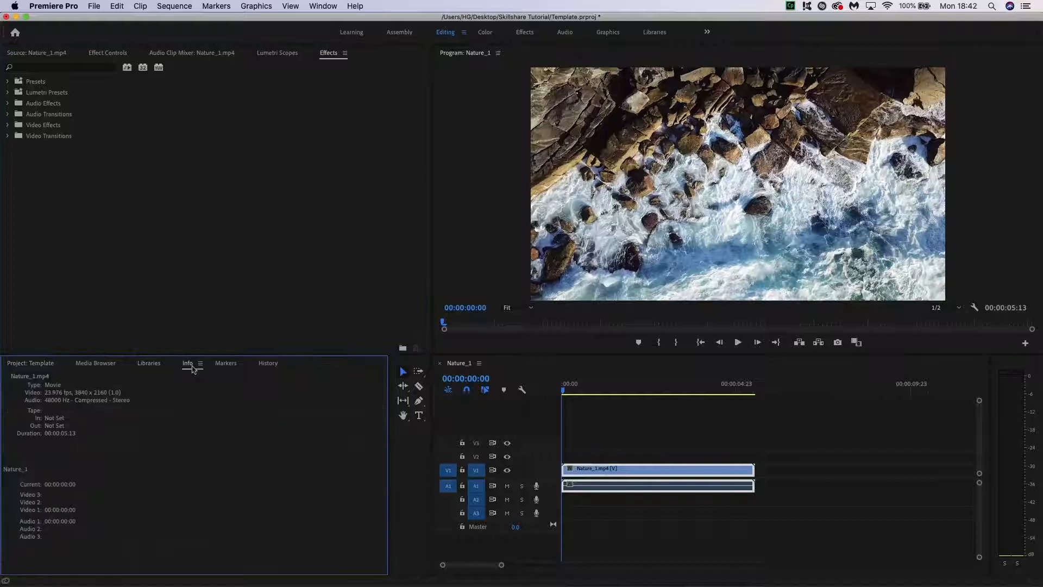
{"action": "left_click", "coordinate": [219, 365]}
{"action": "left_click", "coordinate": [269, 363]}
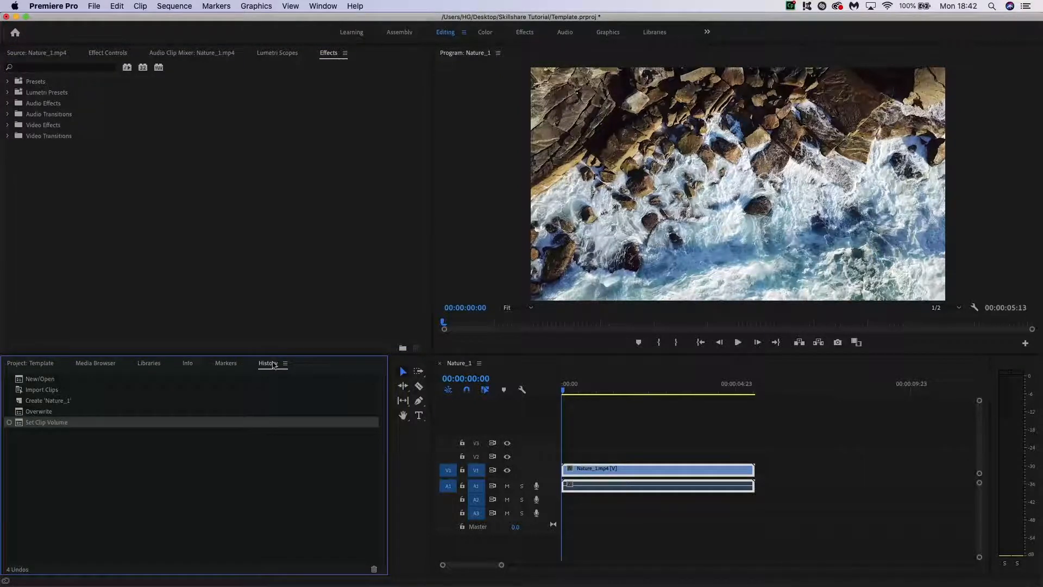
{"action": "right_click", "coordinate": [273, 365]}
{"action": "left_click", "coordinate": [282, 374]}
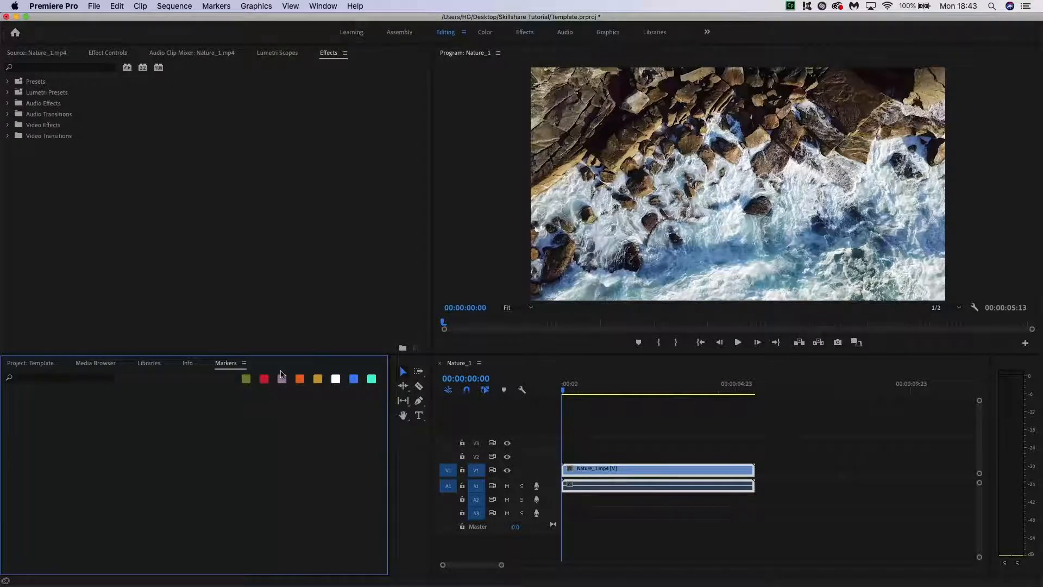
{"action": "right_click", "coordinate": [228, 369]}
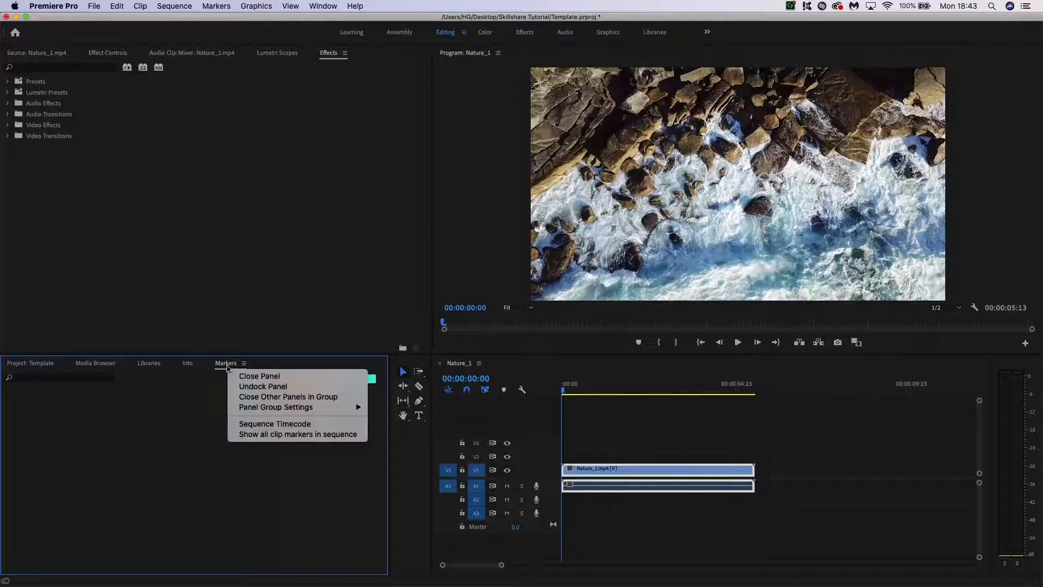
{"action": "left_click", "coordinate": [221, 380]}
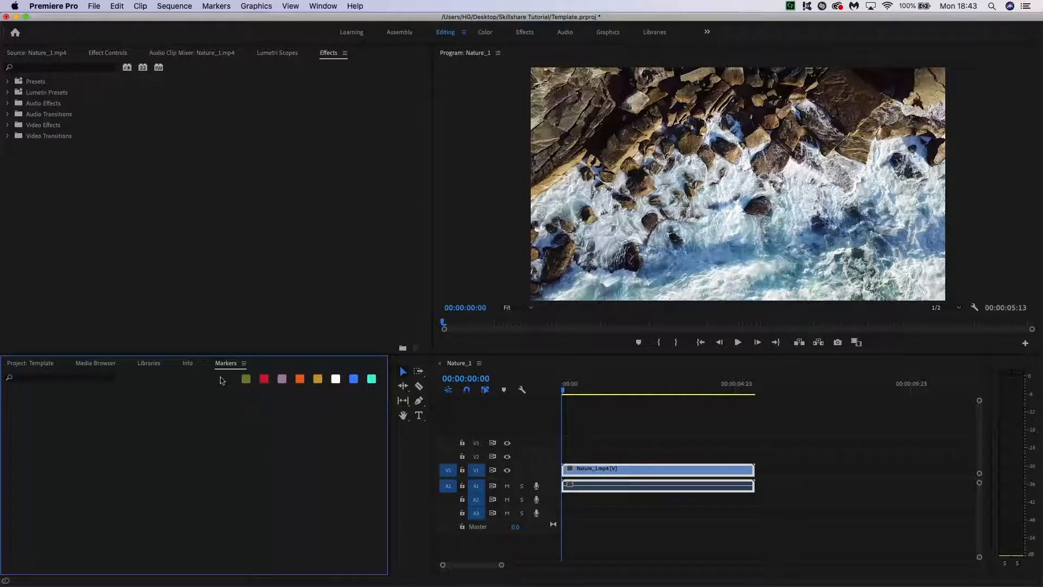
Check the list of available panels and dock the Effects panel into the Project panel's group.
{"action": "left_click", "coordinate": [322, 8]}
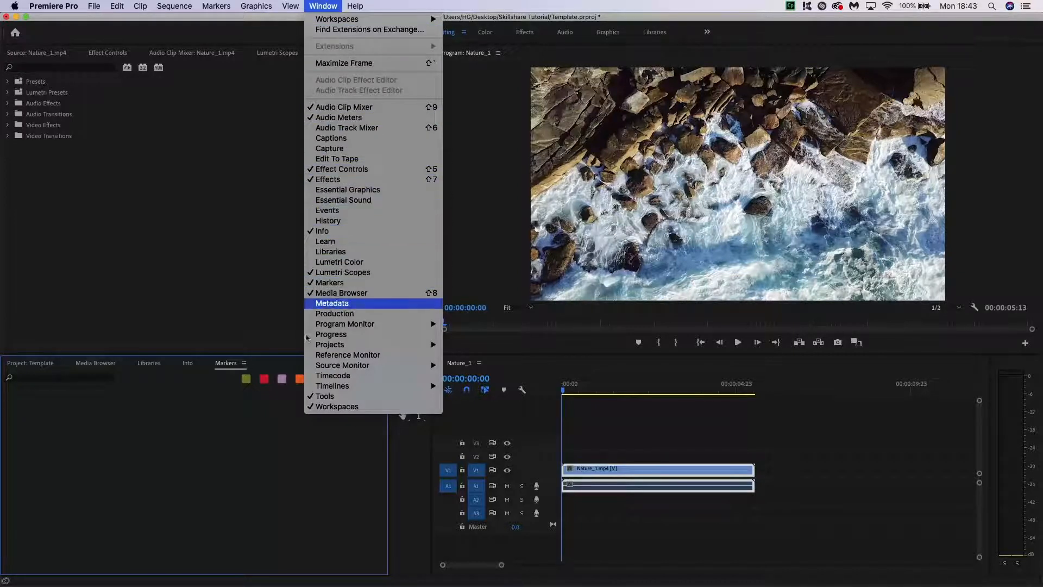
{"action": "left_click", "coordinate": [272, 369]}
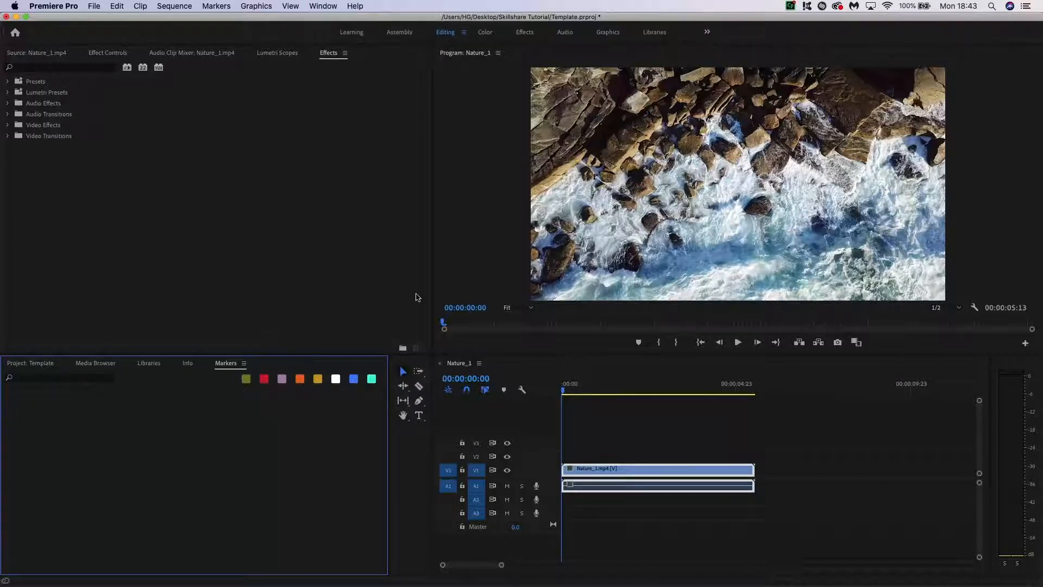
{"action": "left_click", "coordinate": [319, 126]}
{"action": "left_click_drag", "start_coordinate": [319, 126], "coordinate": [268, 366]}
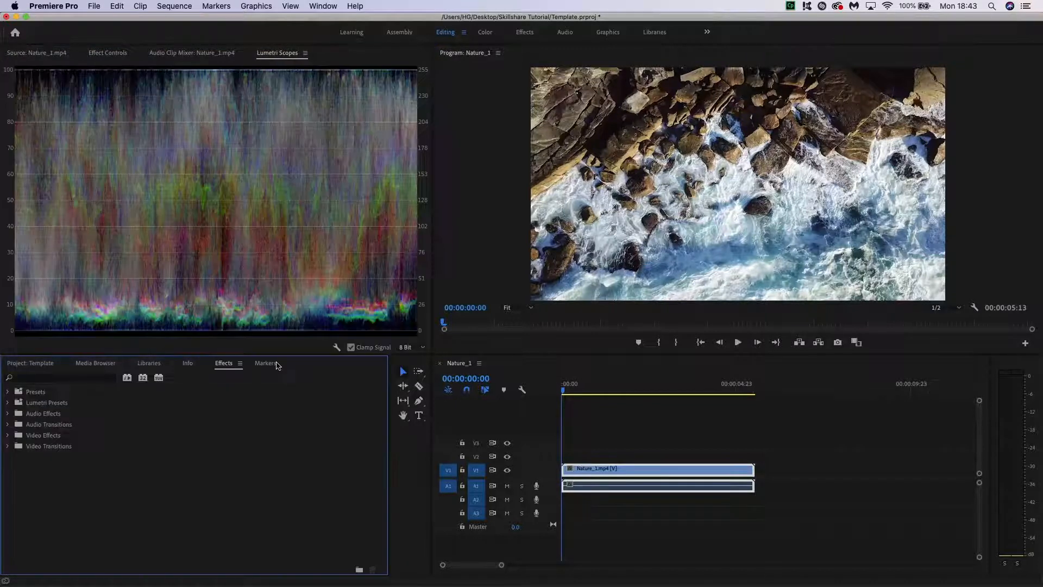
Undock the Effects panel as a floating window, move it over the workspace and close it.
{"action": "right_click", "coordinate": [228, 364]}
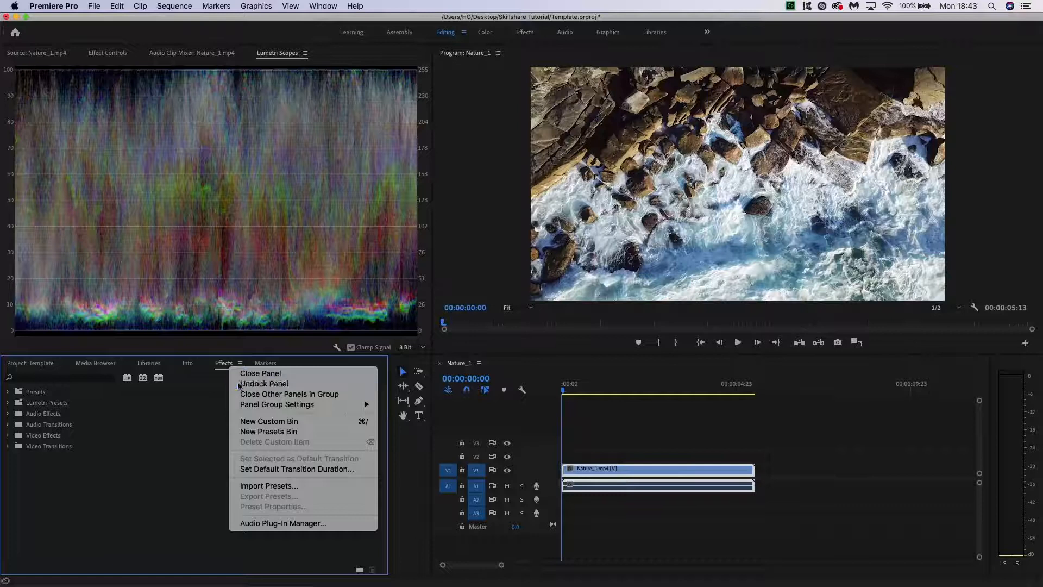
{"action": "left_click", "coordinate": [240, 384]}
{"action": "left_click_drag", "start_coordinate": [236, 350], "coordinate": [352, 310]}
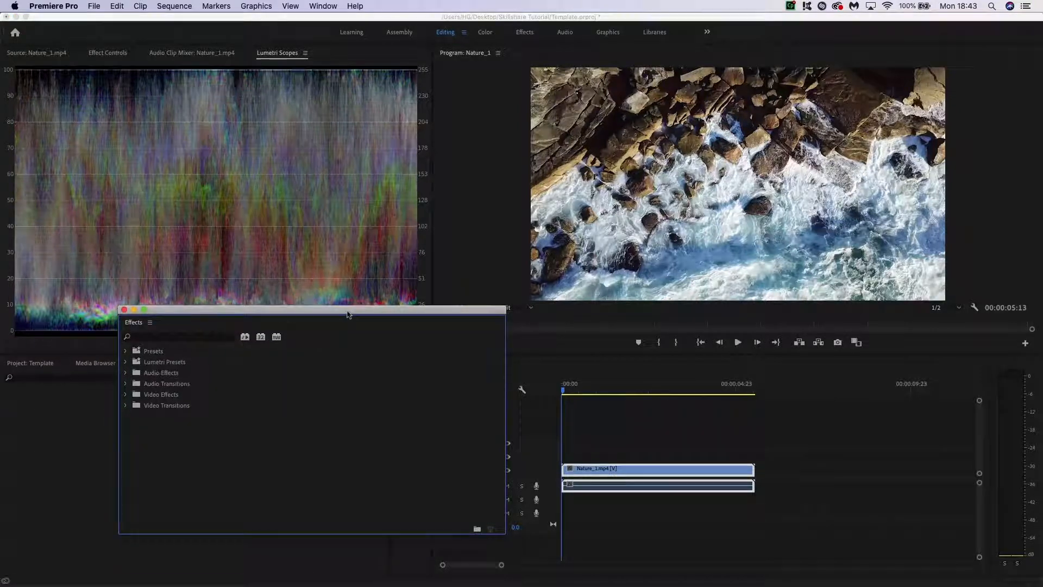
{"action": "left_click", "coordinate": [123, 310]}
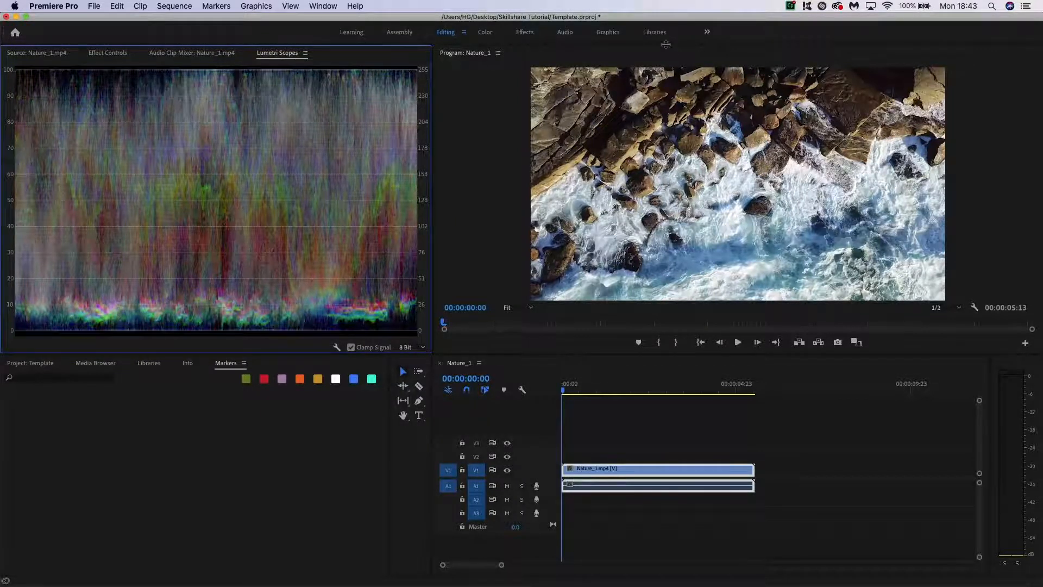
View the Assembly, Color and Effects workspaces and return to the Editing workspace.
{"action": "left_click", "coordinate": [400, 31]}
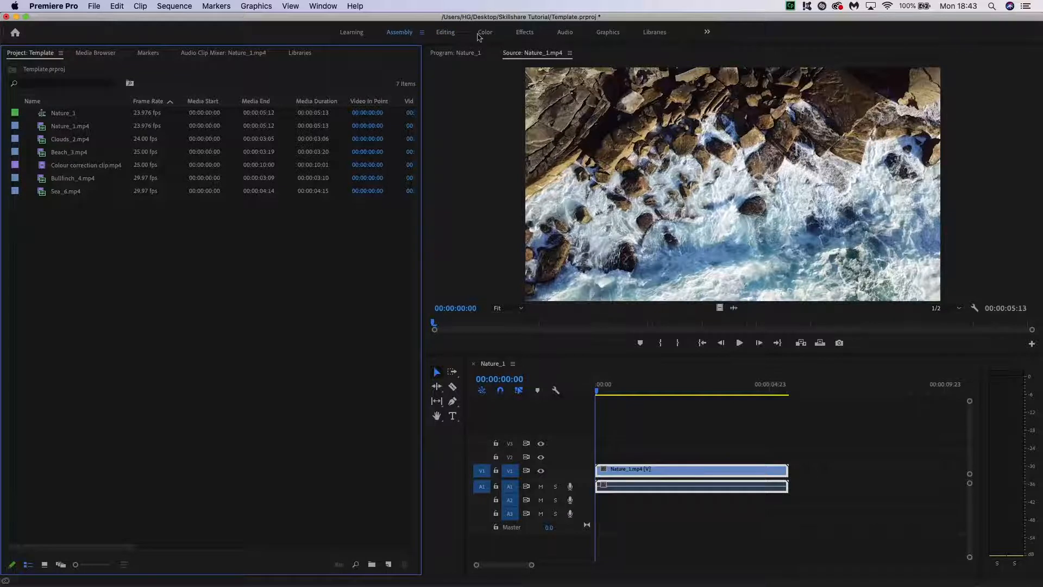
{"action": "left_click", "coordinate": [483, 32]}
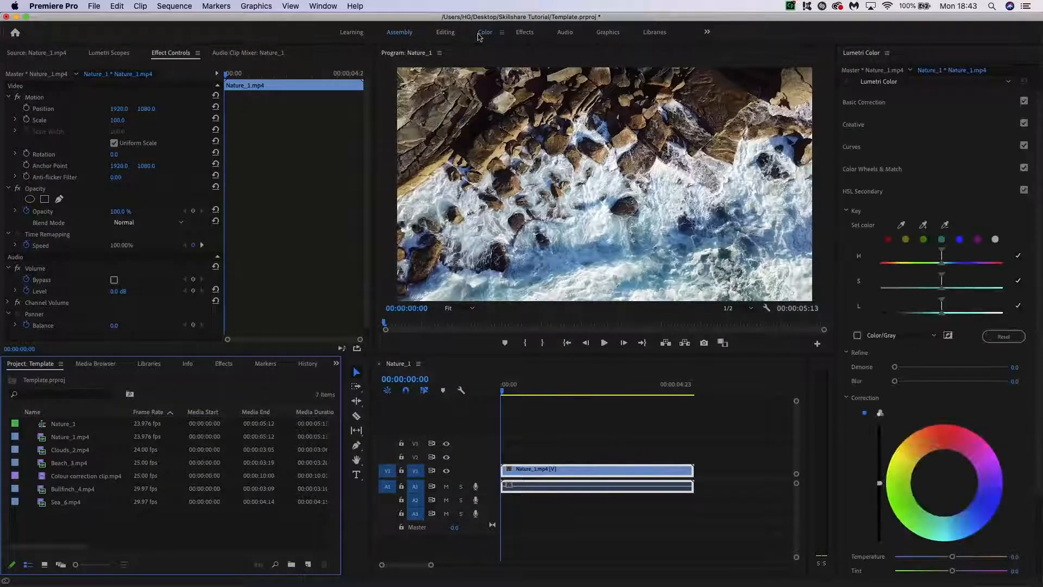
{"action": "left_click", "coordinate": [523, 32]}
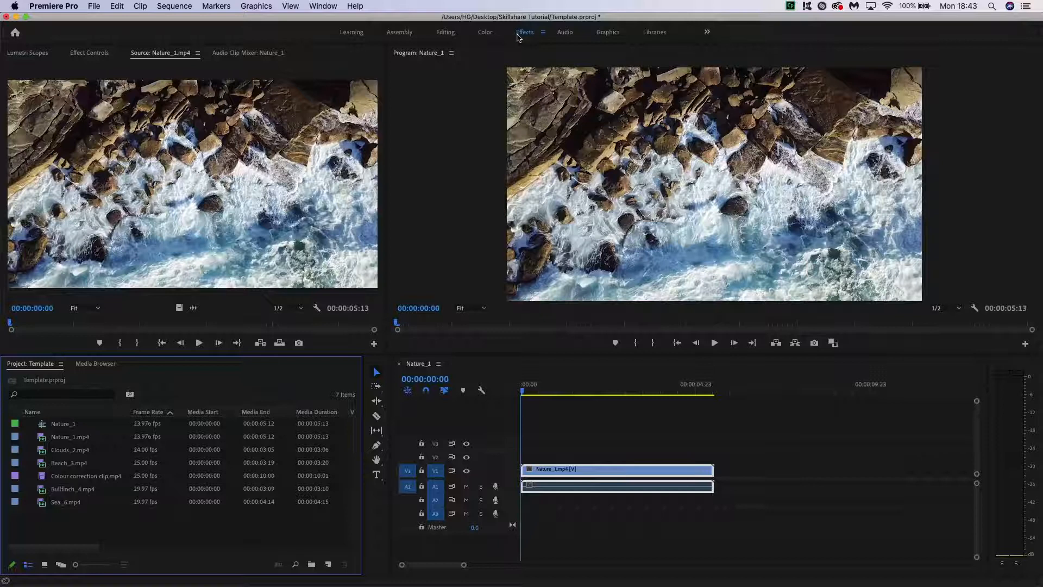
{"action": "left_click", "coordinate": [442, 35]}
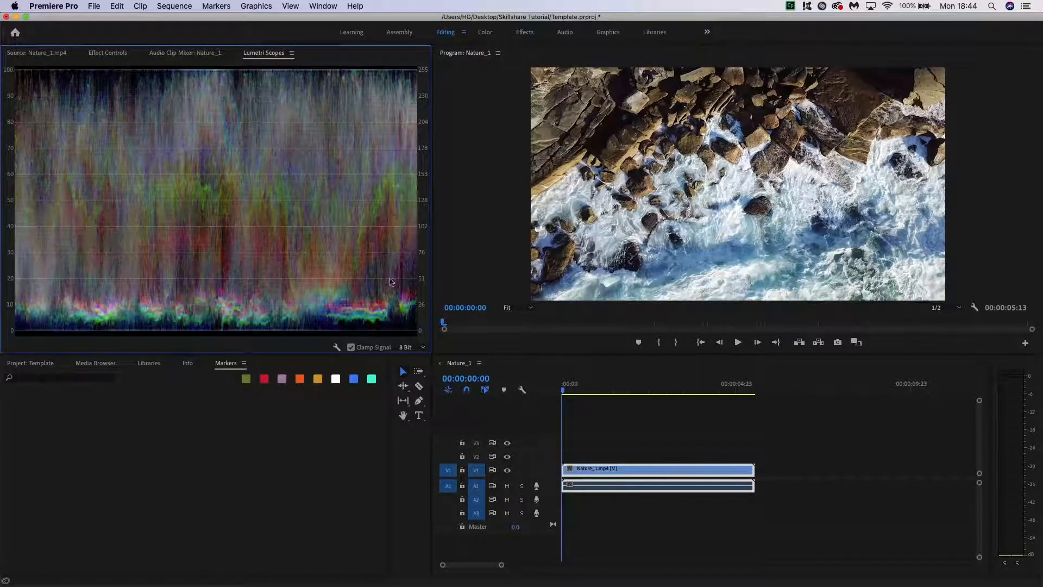
{"action": "left_click", "coordinate": [381, 371]}
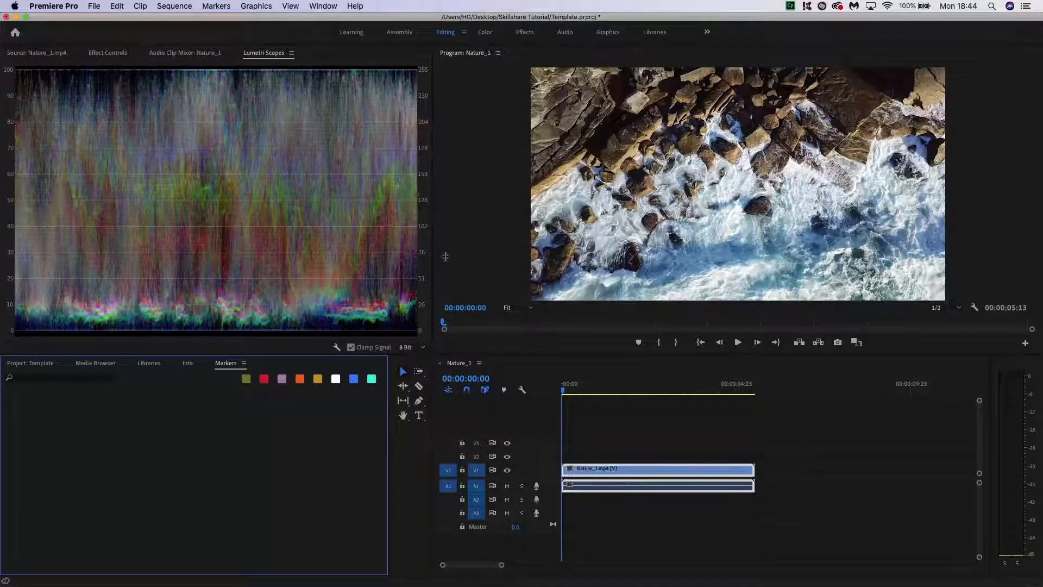
{"action": "left_click_drag", "start_coordinate": [445, 257], "coordinate": [423, 253]}
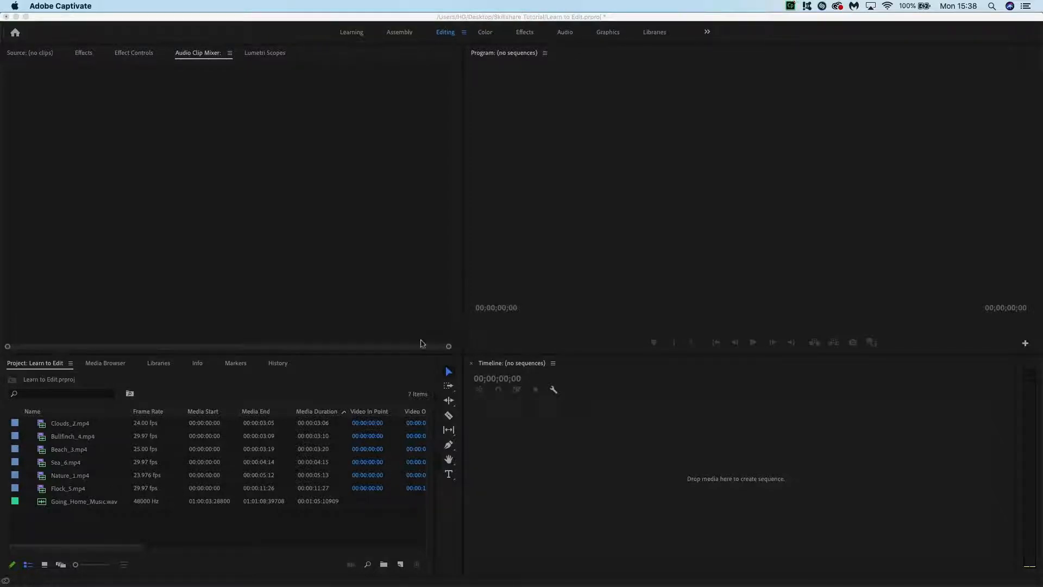
Select all the clips in the Learn to Edit project, clear the selection, and reverse the Media Duration sort order twice.
{"action": "left_click", "coordinate": [328, 371]}
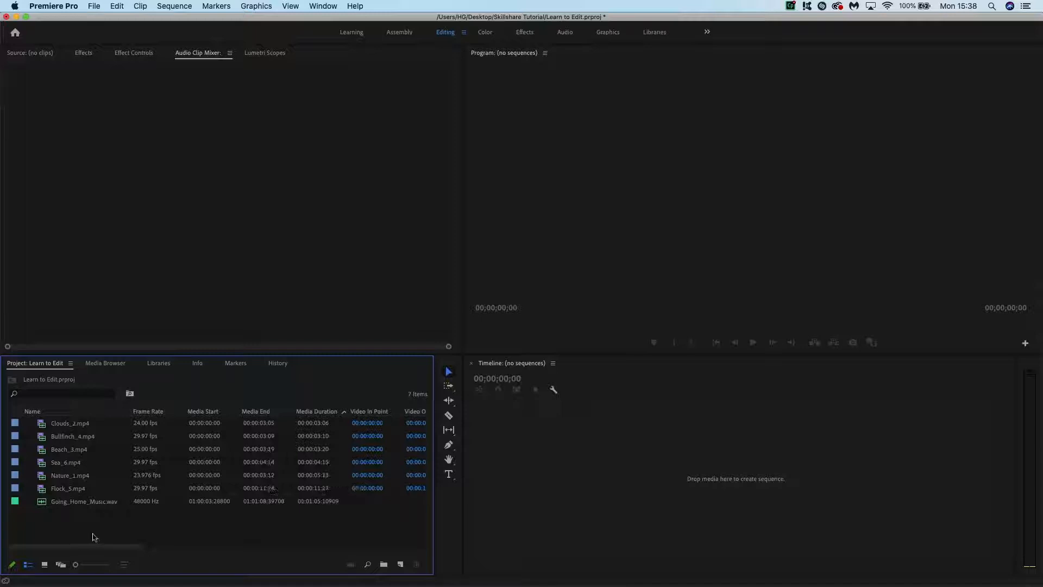
{"action": "left_click_drag", "start_coordinate": [93, 535], "coordinate": [95, 420]}
{"action": "left_click_drag", "start_coordinate": [78, 525], "coordinate": [82, 437]}
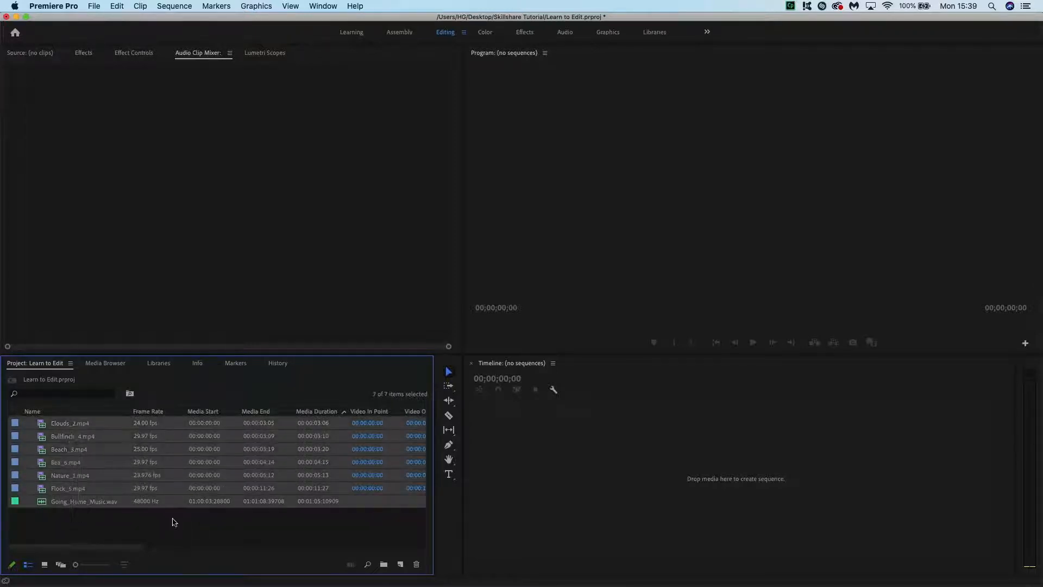
{"action": "left_click", "coordinate": [173, 521]}
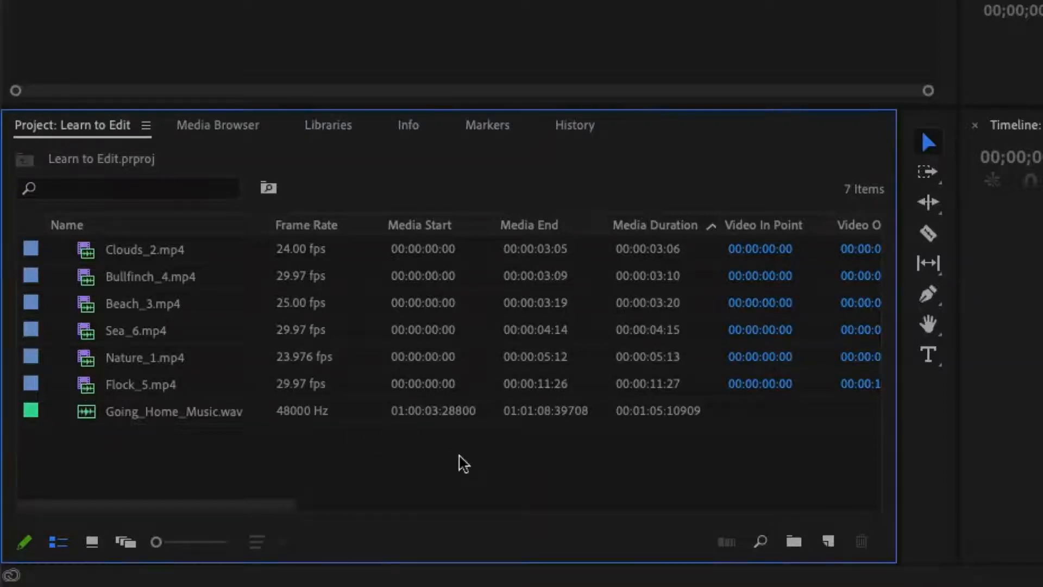
{"action": "left_click", "coordinate": [677, 228]}
{"action": "left_click", "coordinate": [676, 228]}
Show the project clips in Icon View and switch them to Freeform View.
{"action": "left_click", "coordinate": [92, 541]}
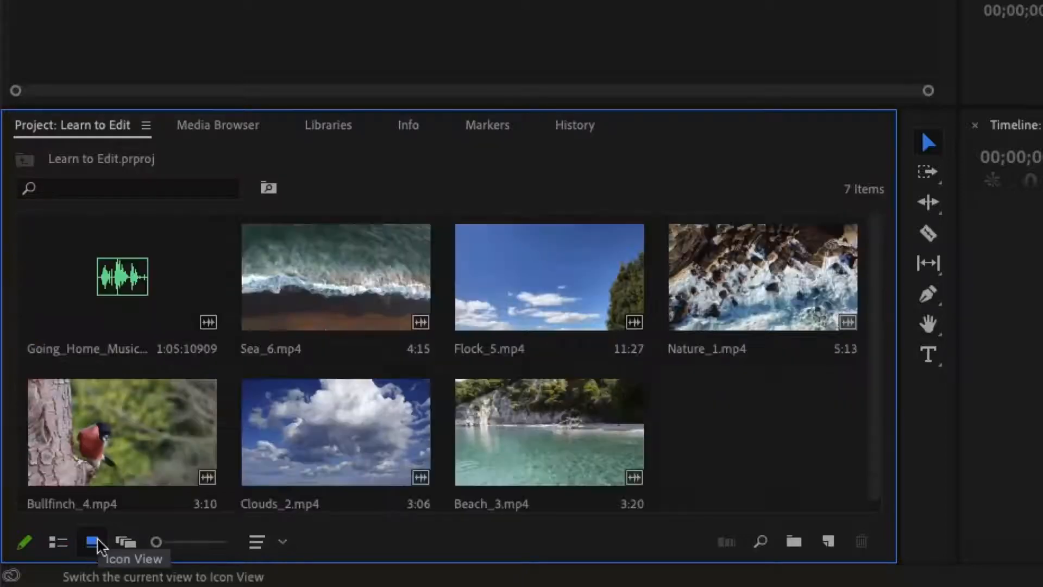
{"action": "scroll", "coordinate": [882, 353], "scroll_direction": "down", "scroll_amount": 1}
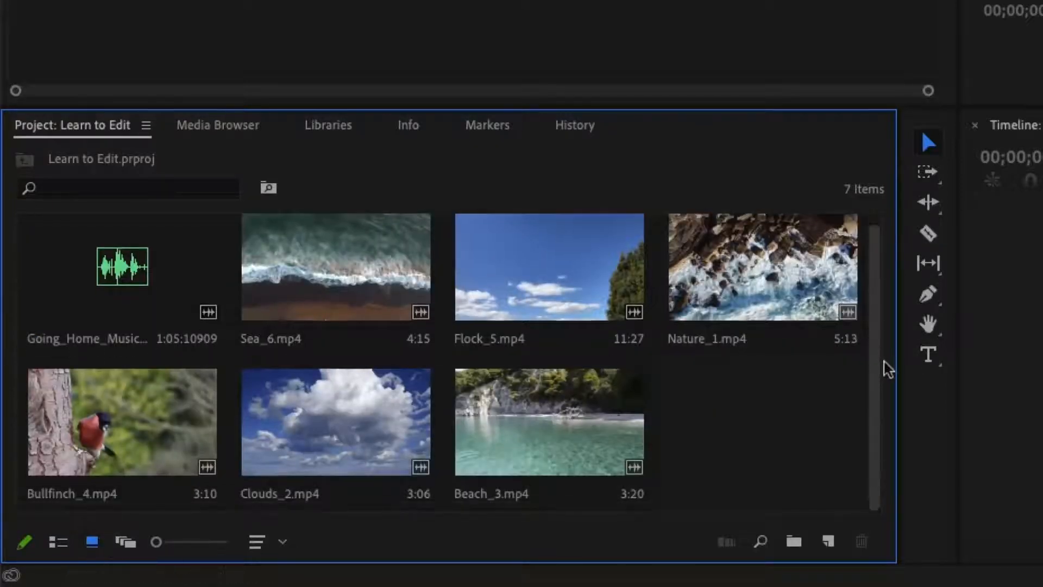
{"action": "left_click", "coordinate": [128, 542]}
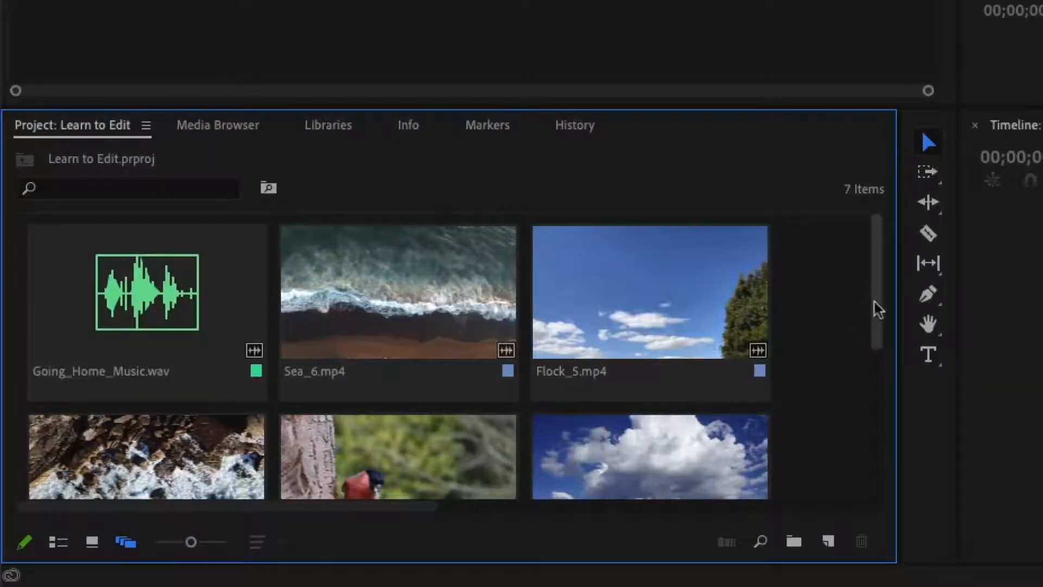
{"action": "left_click_drag", "start_coordinate": [878, 317], "coordinate": [882, 274]}
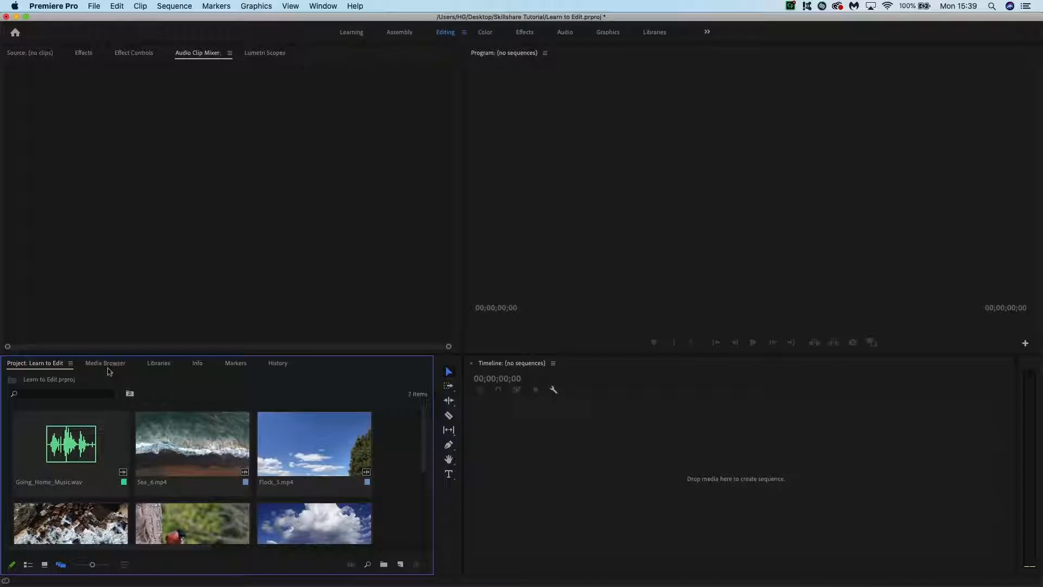
Maximize the Project panel and enlarge the clip thumbnails in Freeform View.
{"action": "double_click", "coordinate": [37, 364]}
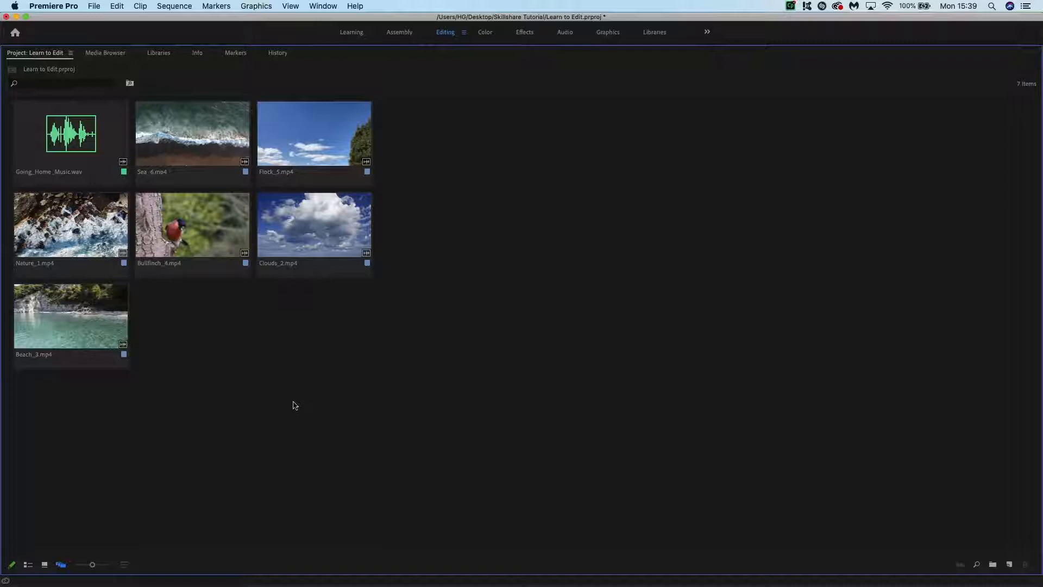
{"action": "left_click", "coordinate": [363, 238]}
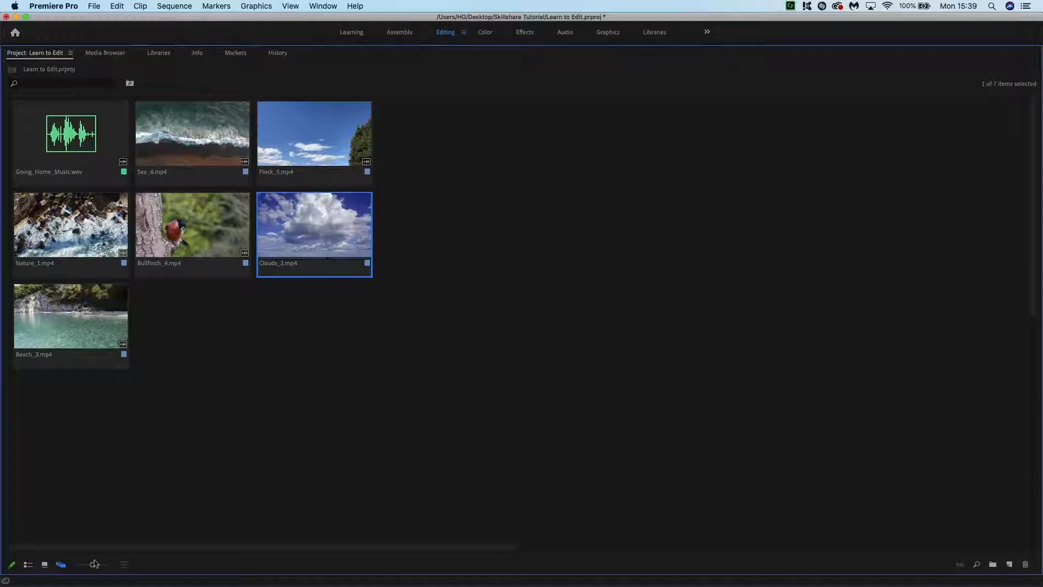
{"action": "left_click_drag", "start_coordinate": [92, 565], "coordinate": [100, 565]}
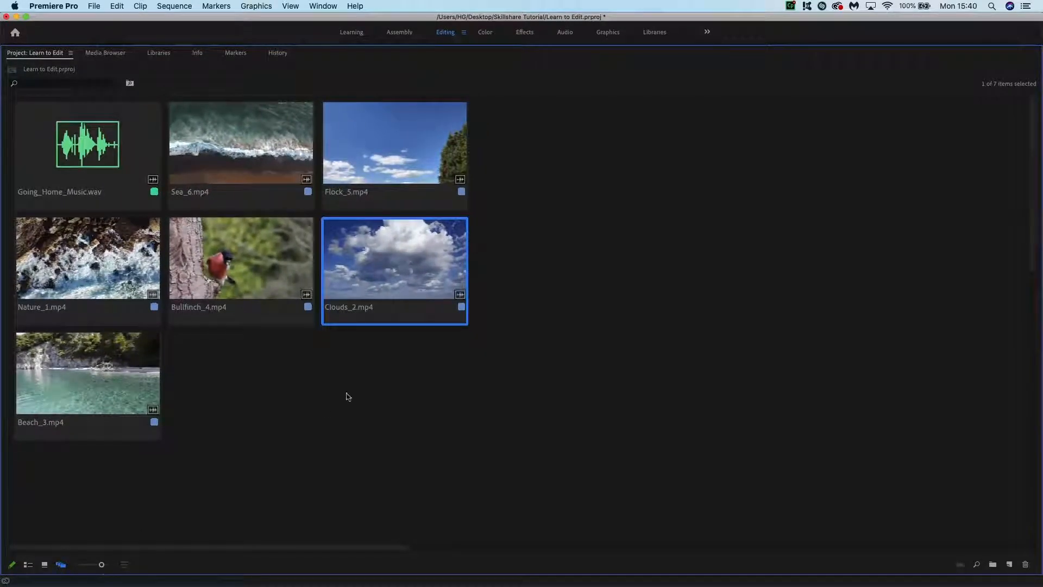
Arrange the six video clips in two rows of three, apart from the music file, and reduce the thumbnail size.
{"action": "left_click_drag", "start_coordinate": [361, 277], "coordinate": [588, 167]}
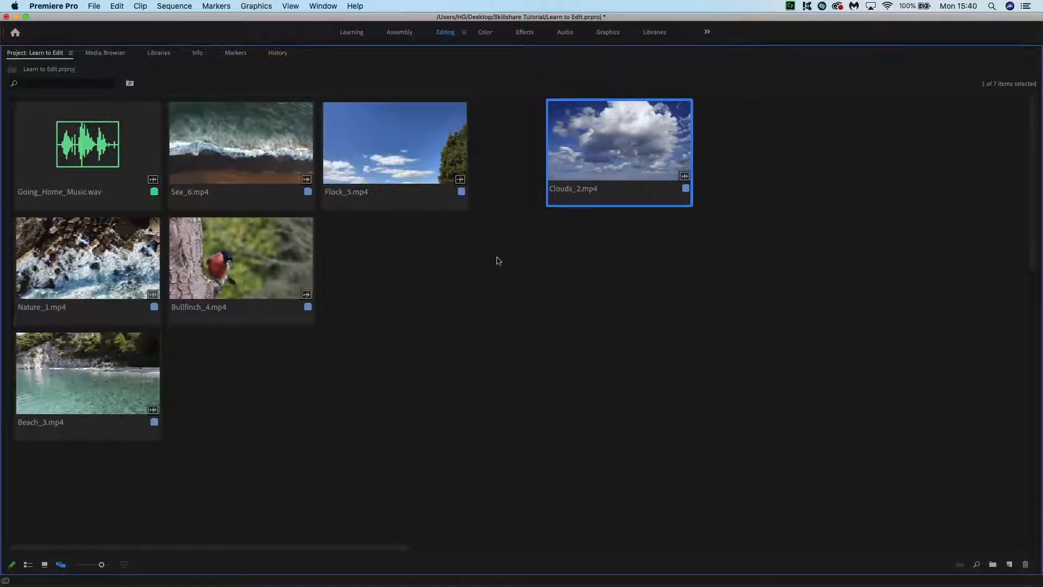
{"action": "left_click_drag", "start_coordinate": [421, 163], "coordinate": [744, 268]}
{"action": "left_click_drag", "start_coordinate": [268, 262], "coordinate": [594, 261]}
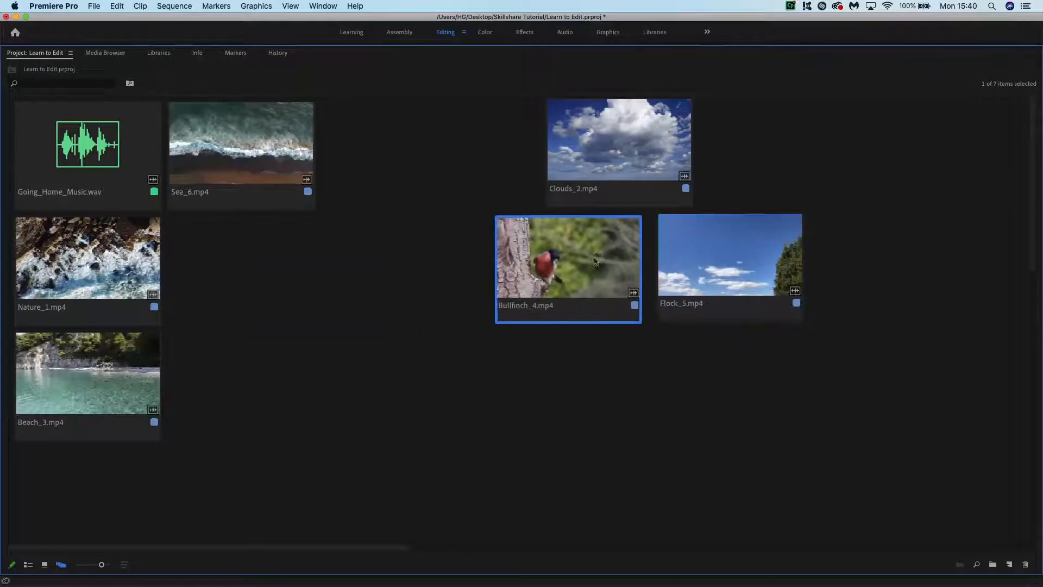
{"action": "left_click_drag", "start_coordinate": [250, 185], "coordinate": [473, 182]}
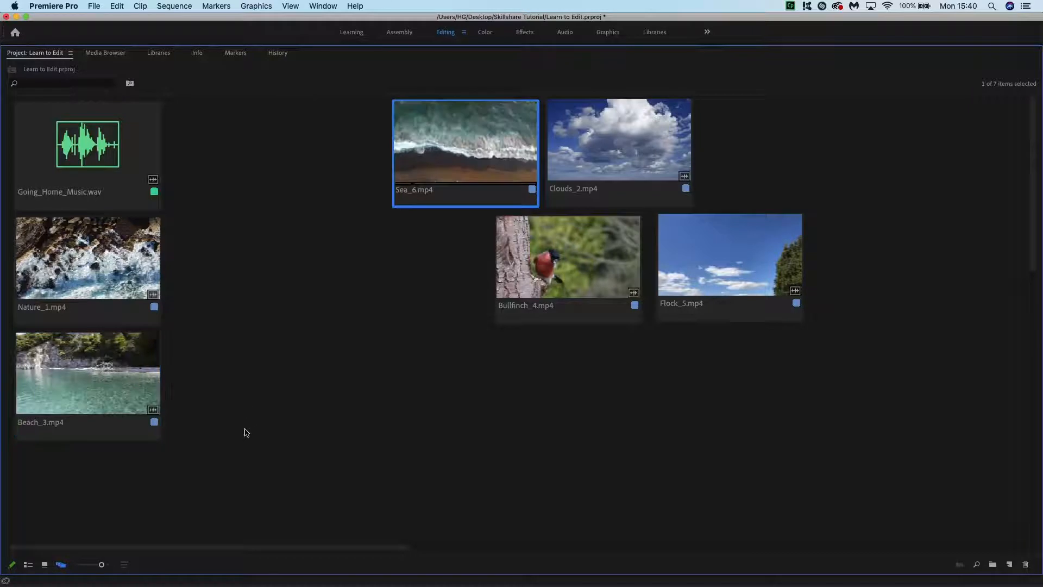
{"action": "left_click_drag", "start_coordinate": [77, 382], "coordinate": [139, 389]}
{"action": "left_click_drag", "start_coordinate": [251, 392], "coordinate": [403, 263]}
{"action": "left_click_drag", "start_coordinate": [103, 275], "coordinate": [786, 162]}
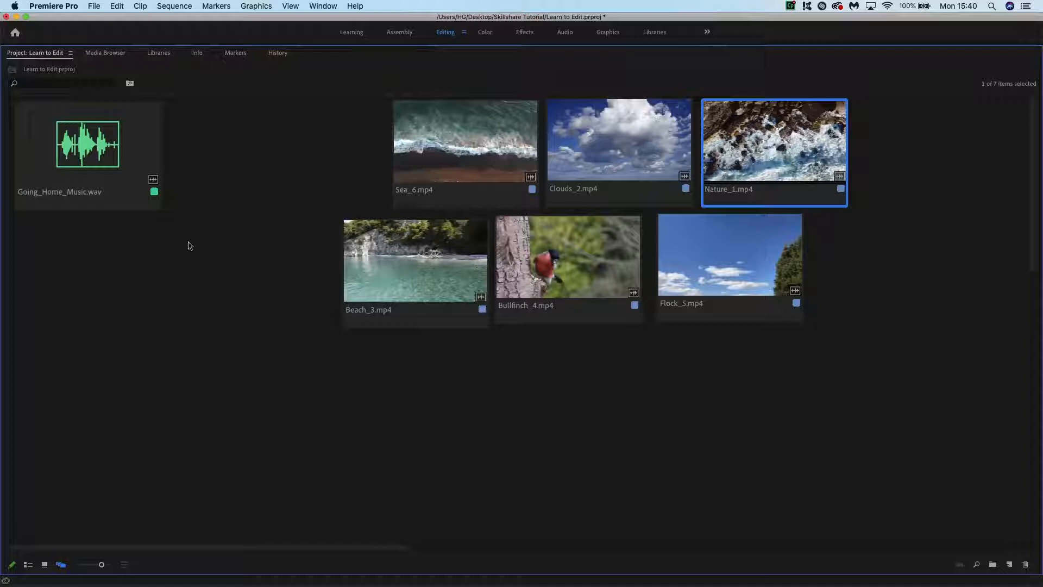
{"action": "left_click_drag", "start_coordinate": [101, 565], "coordinate": [91, 564]}
Select the six video clips, view them in Icon View and List View, and clear the selection.
{"action": "left_click_drag", "start_coordinate": [166, 549], "coordinate": [62, 532]}
{"action": "left_click", "coordinate": [45, 566]}
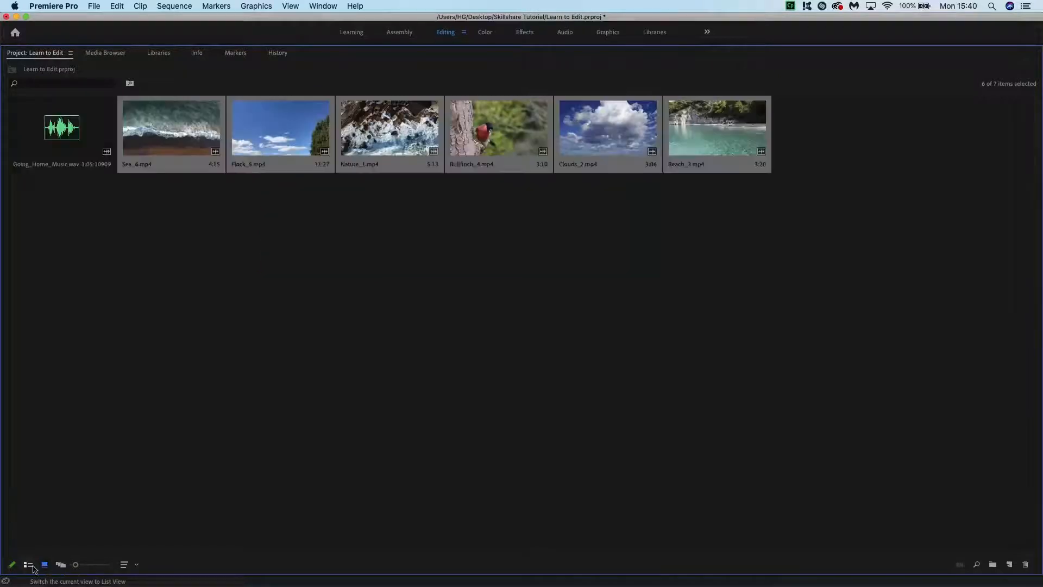
{"action": "left_click", "coordinate": [28, 566]}
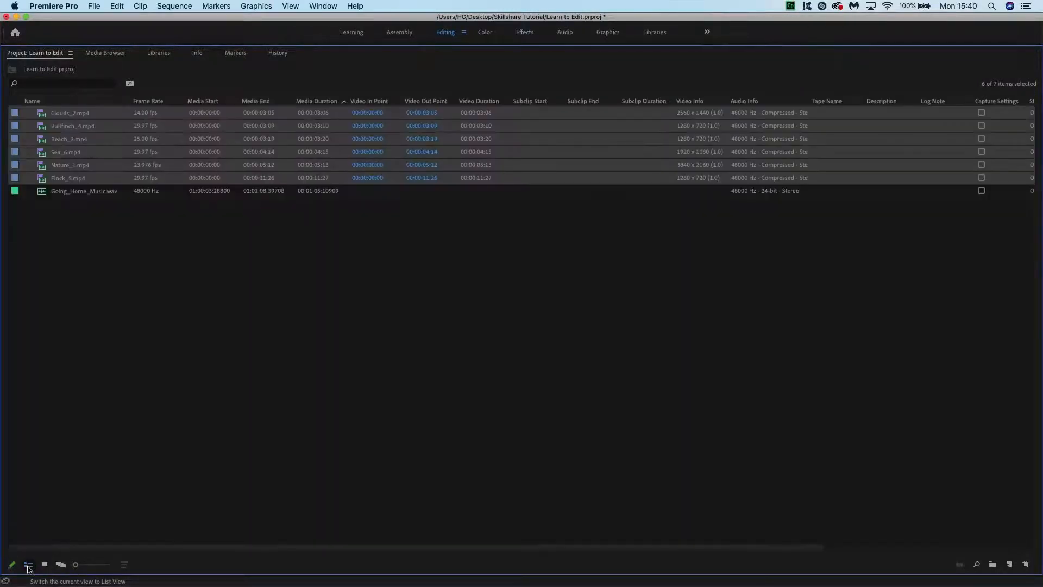
{"action": "left_click", "coordinate": [144, 324]}
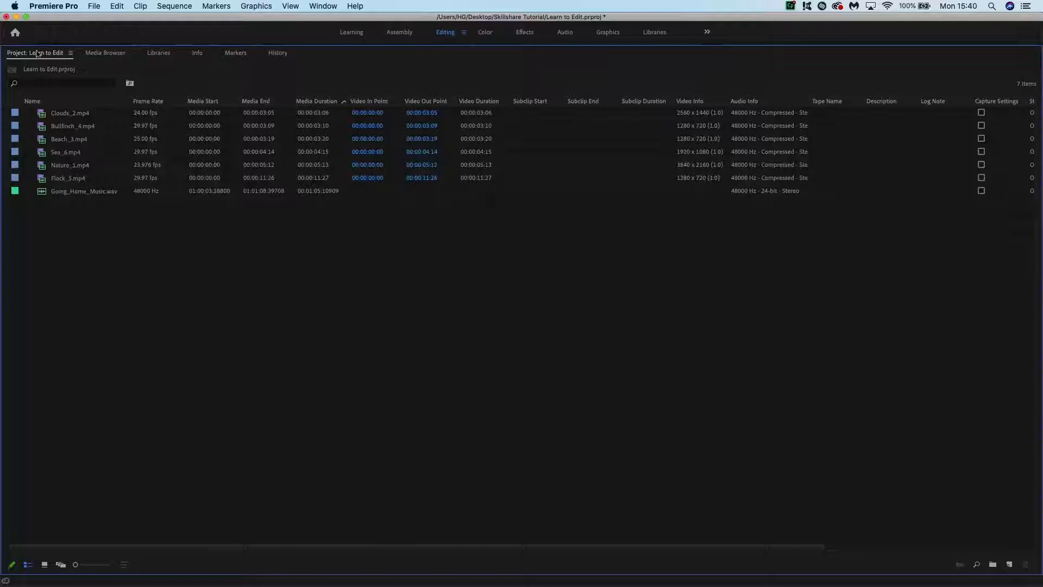
Restore the Project panel to its normal size in Freeform View and create a sequence from Sea_6.mp4 in the timeline.
{"action": "double_click", "coordinate": [37, 53]}
{"action": "left_click", "coordinate": [61, 564]}
{"action": "left_click_drag", "start_coordinate": [229, 424], "coordinate": [535, 459]}
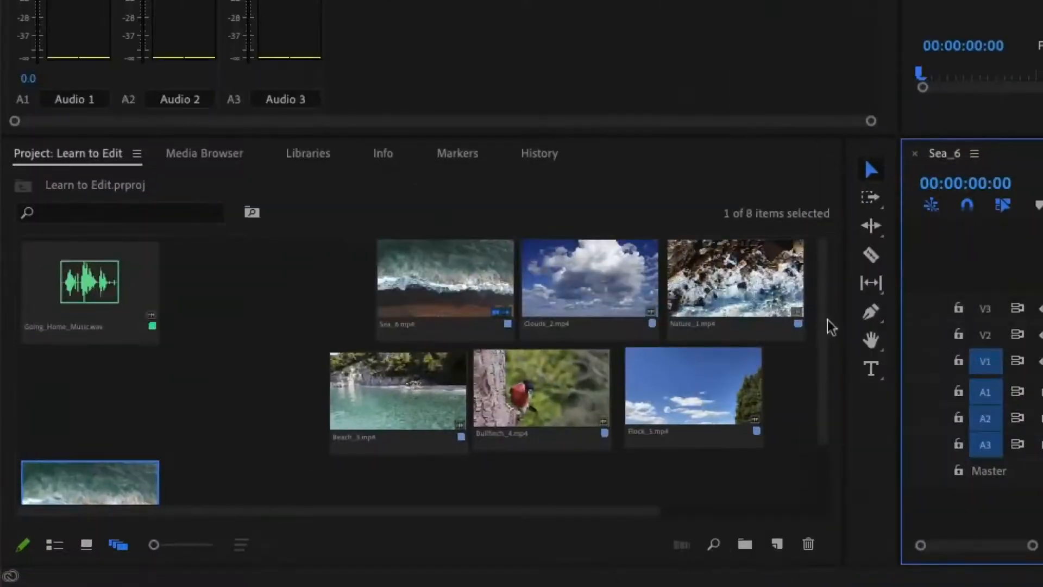
Preview the new Sea_6 sequence thumbnail and place it just below Going_Home_Music.wav in the freeform layout.
{"action": "left_click", "coordinate": [243, 340]}
{"action": "scroll", "coordinate": [246, 340], "scroll_direction": "down", "scroll_amount": 2}
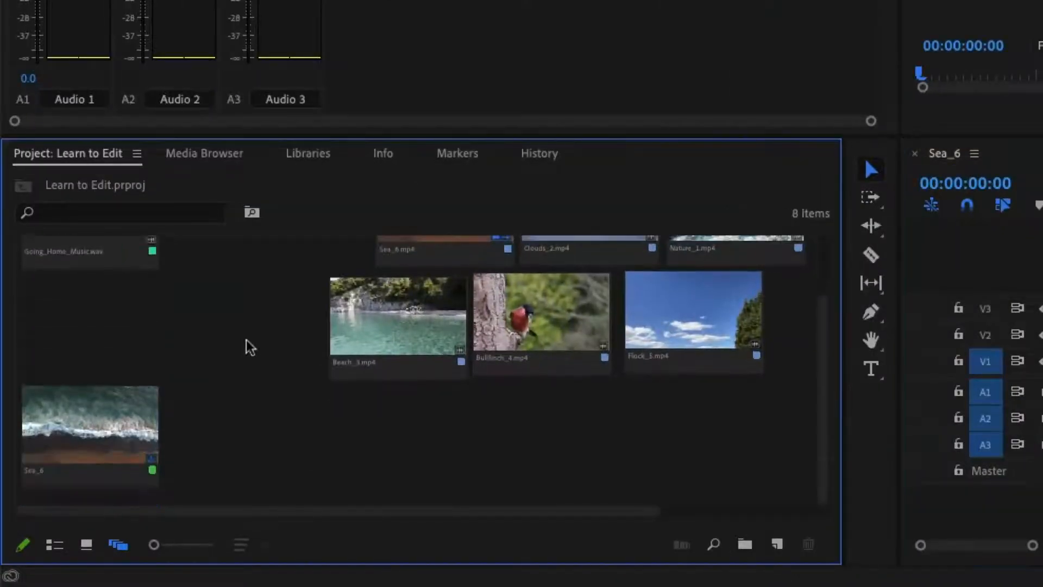
{"action": "left_click", "coordinate": [79, 414]}
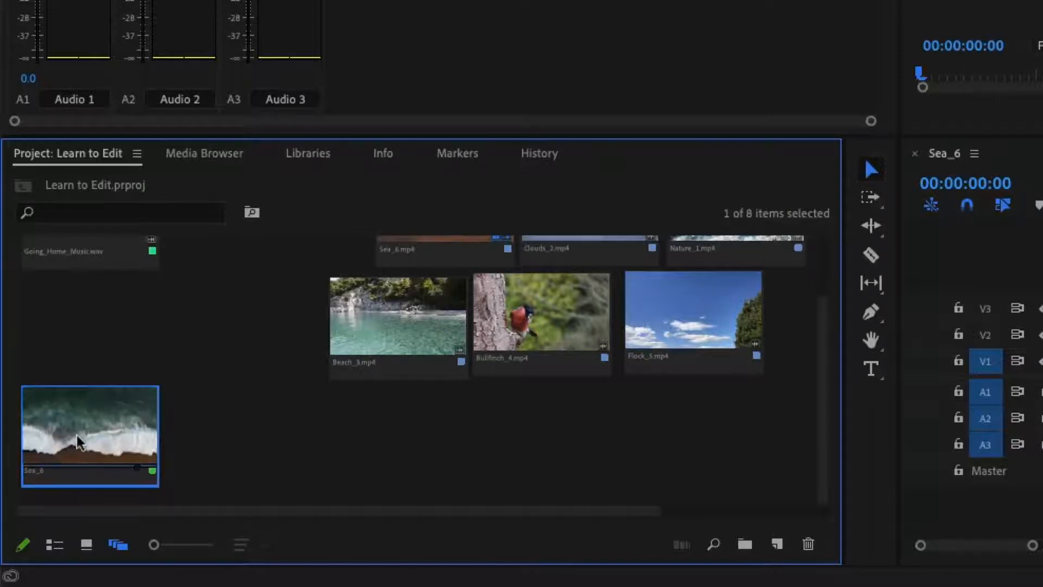
{"action": "left_click_drag", "start_coordinate": [76, 435], "coordinate": [88, 407]}
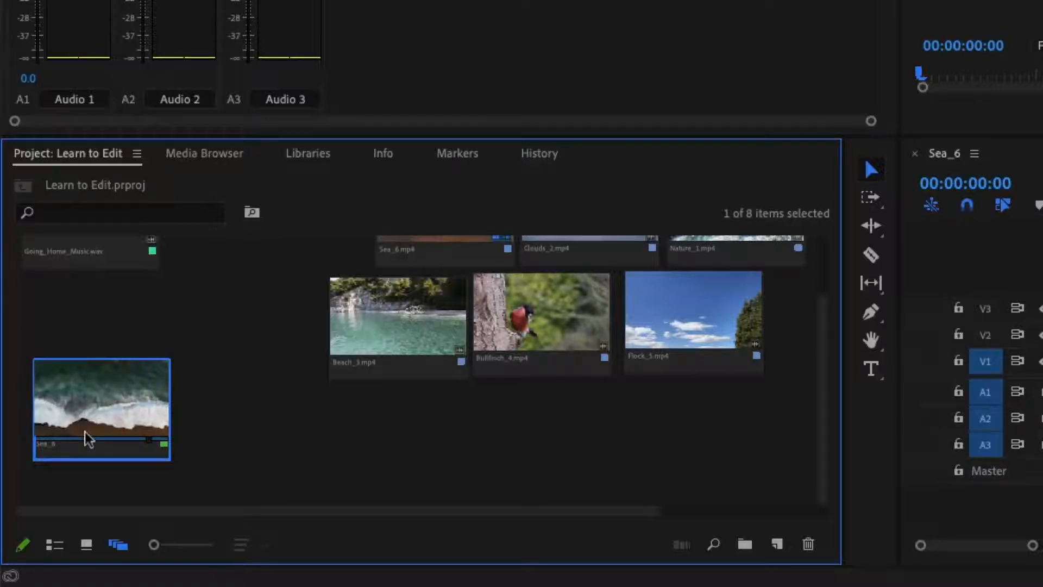
{"action": "scroll", "coordinate": [98, 427], "scroll_direction": "up", "scroll_amount": 2}
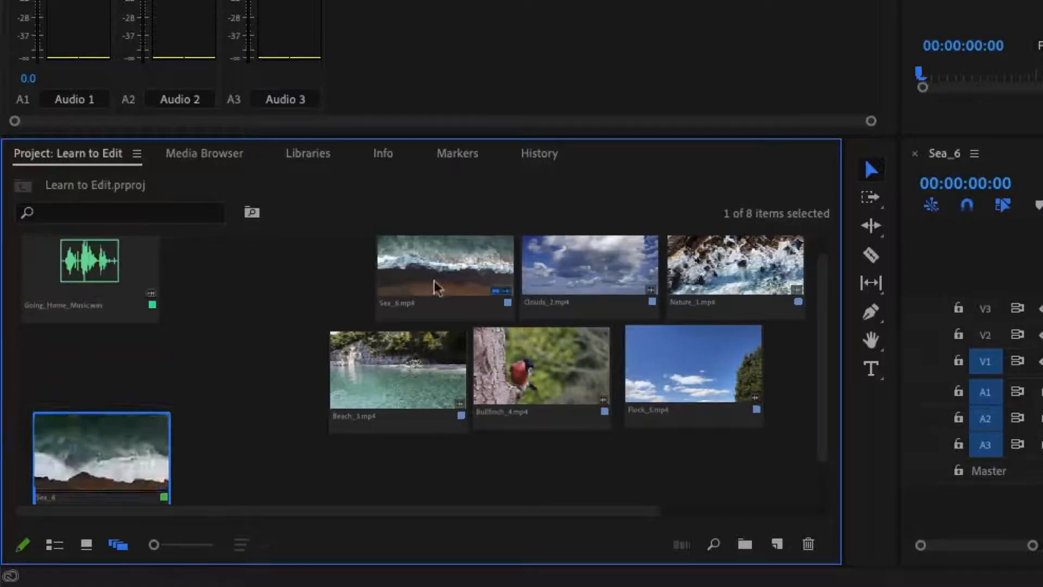
{"action": "left_click_drag", "start_coordinate": [88, 442], "coordinate": [110, 384]}
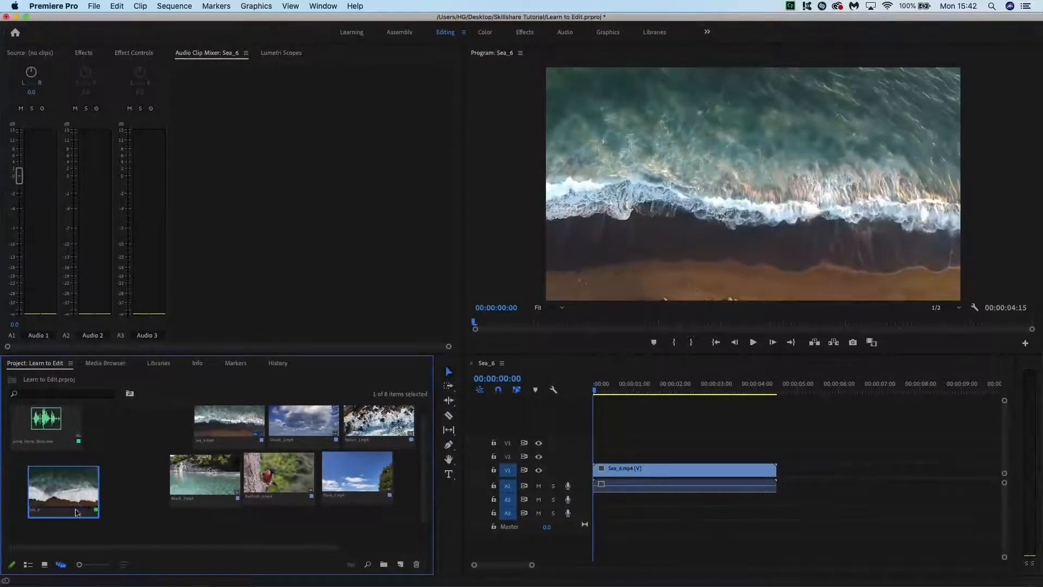
Rename the Sea_6 sequence as Final Sequence and add Clouds_2.mp4 directly after Sea_6.mp4 on track V1.
{"action": "right_click", "coordinate": [76, 512]}
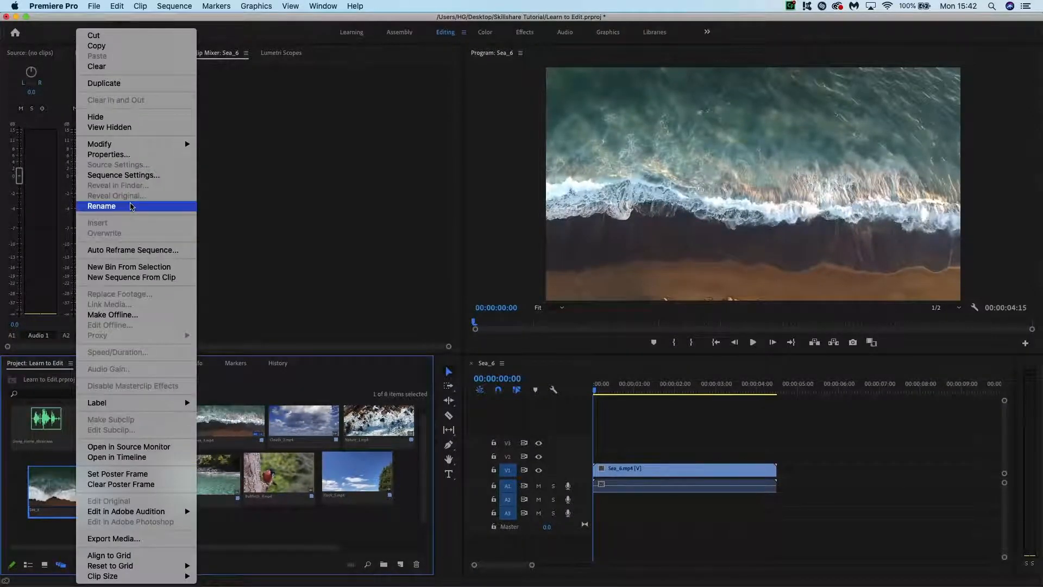
{"action": "left_click", "coordinate": [130, 207]}
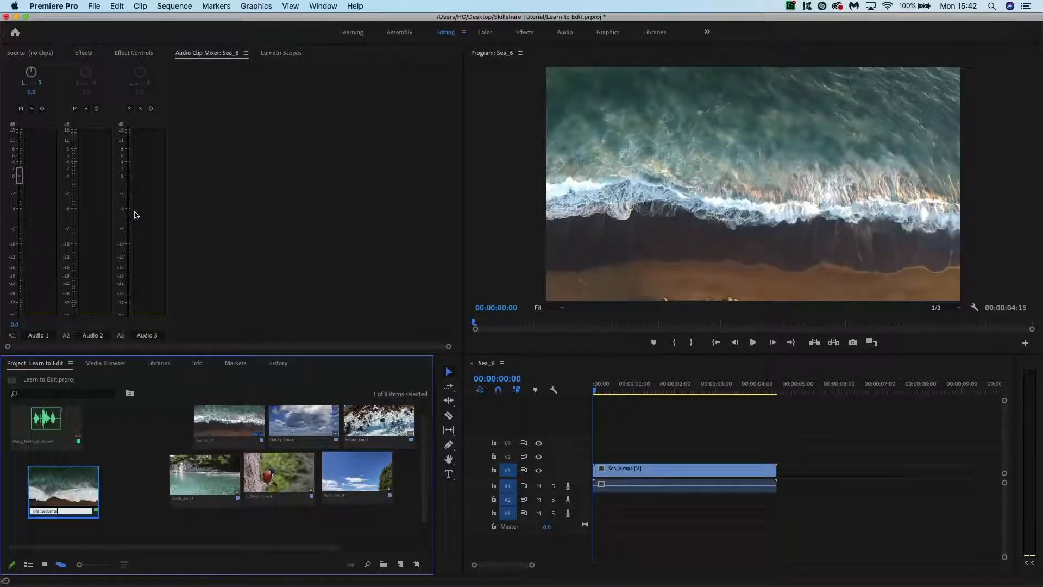
{"action": "left_click_drag", "start_coordinate": [303, 421], "coordinate": [782, 476]}
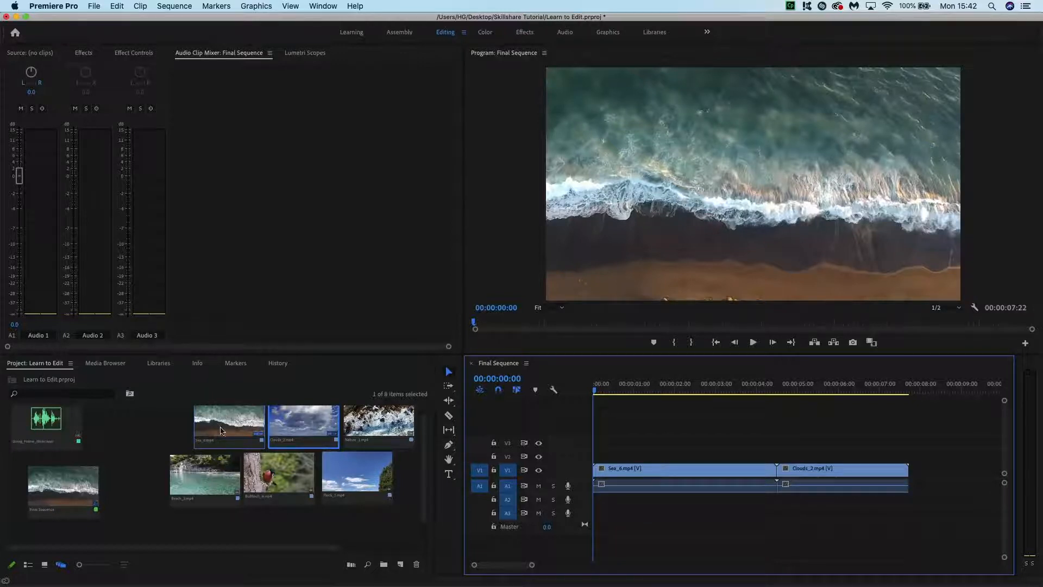
Open Bullfinch_4.mp4 in the Source Monitor, play and scrub through it, and clear the Project panel selection.
{"action": "double_click", "coordinate": [282, 480]}
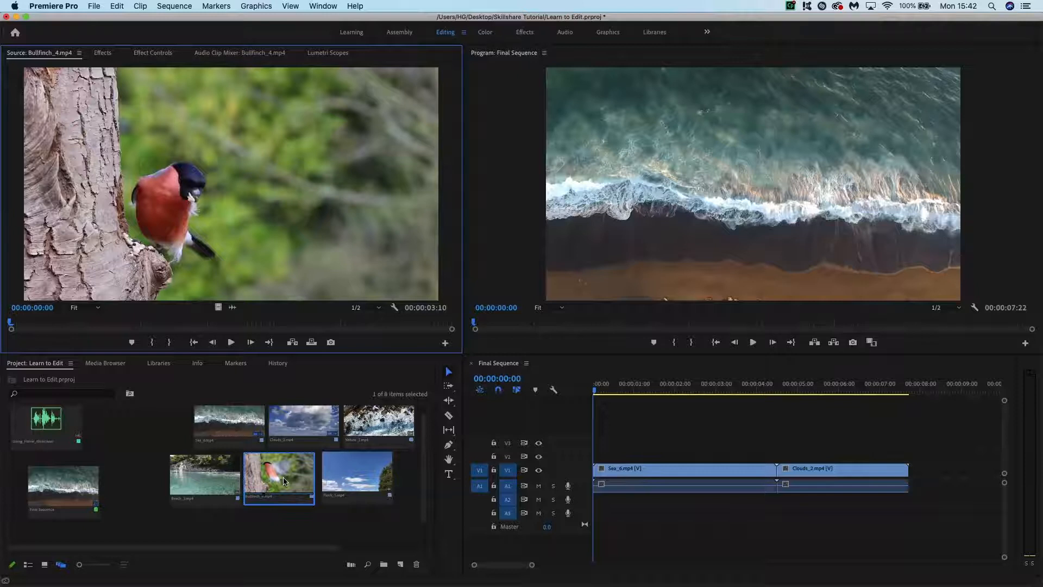
{"action": "key", "text": "space"}
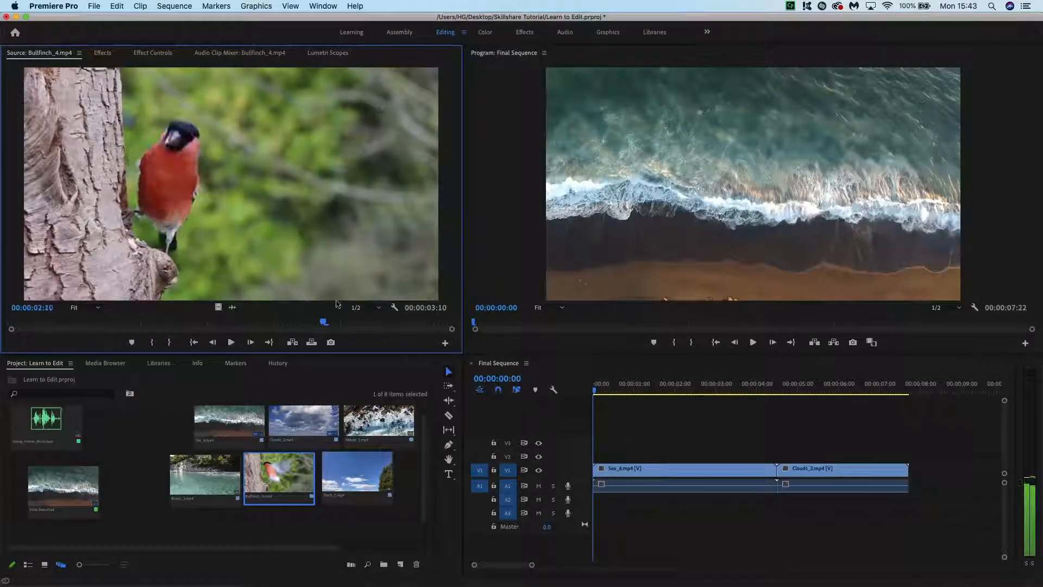
{"action": "left_click_drag", "start_coordinate": [452, 323], "coordinate": [31, 324]}
{"action": "left_click", "coordinate": [138, 459]}
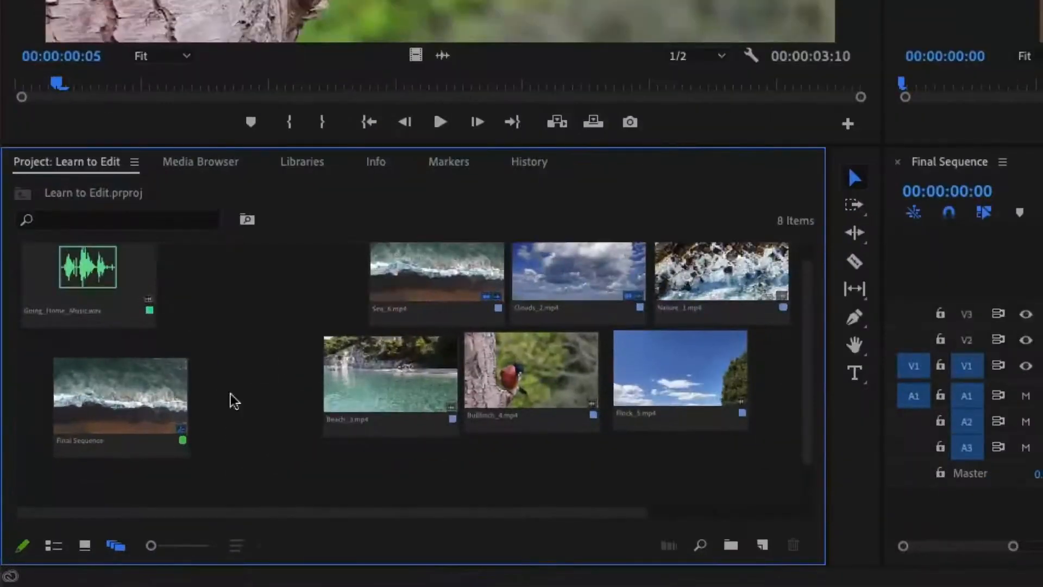
View the project items in List View, sort them by Media Duration, Media End and Media Start, and return to Freeform View.
{"action": "left_click", "coordinate": [54, 545]}
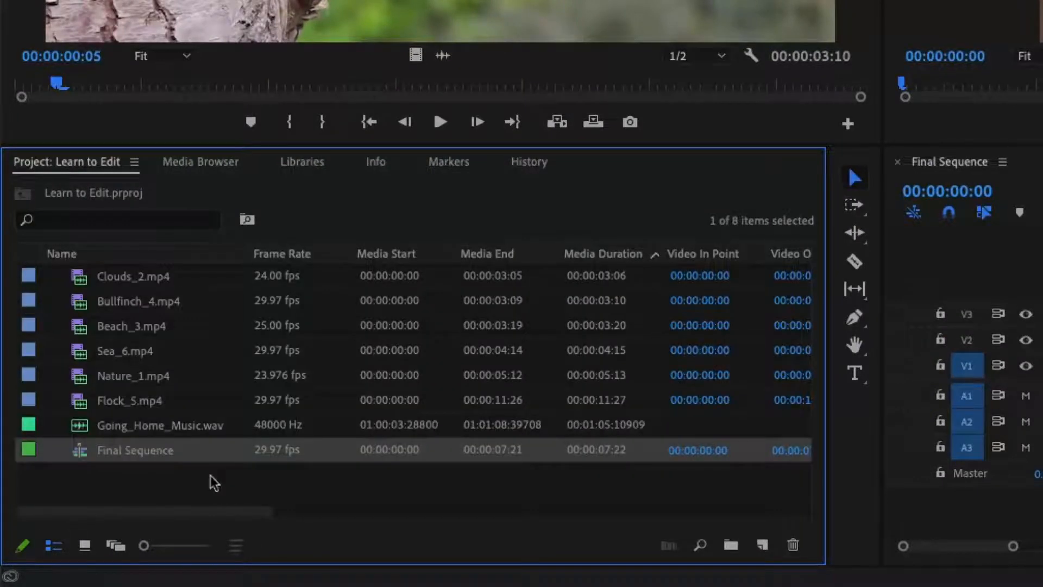
{"action": "left_click", "coordinate": [163, 222]}
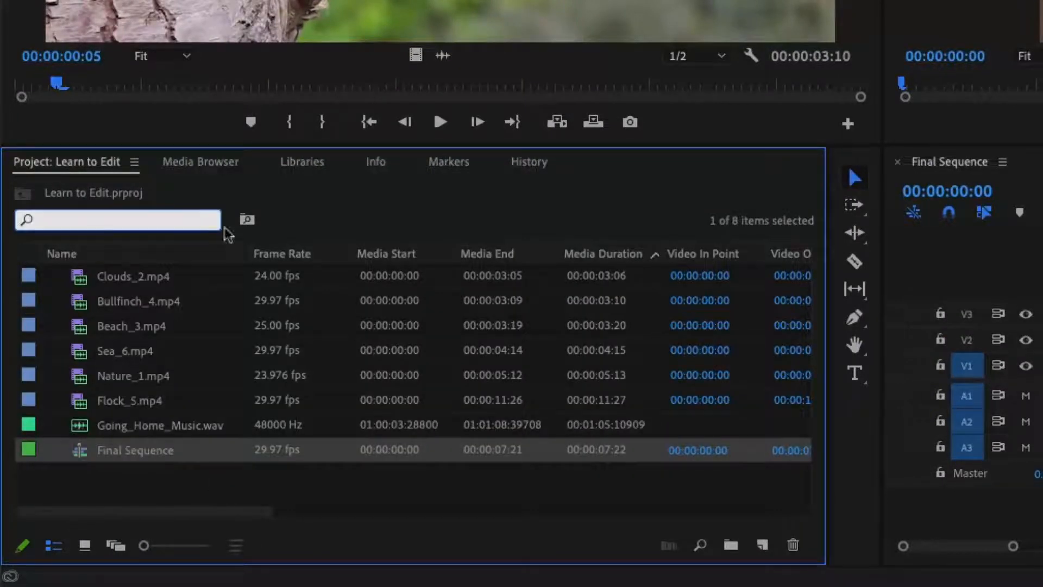
{"action": "left_click", "coordinate": [594, 251]}
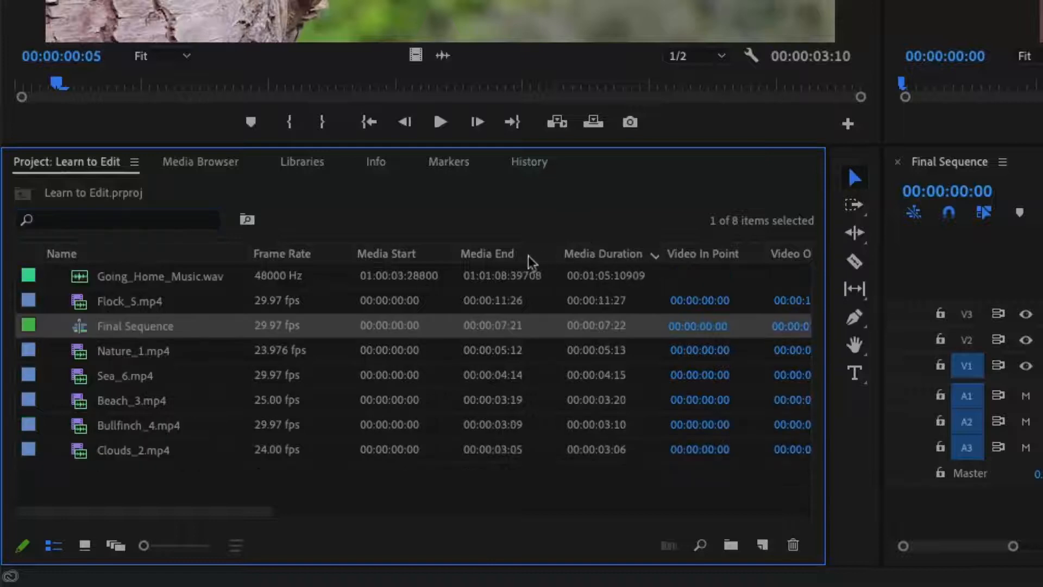
{"action": "left_click", "coordinate": [464, 256]}
{"action": "left_click", "coordinate": [412, 255]}
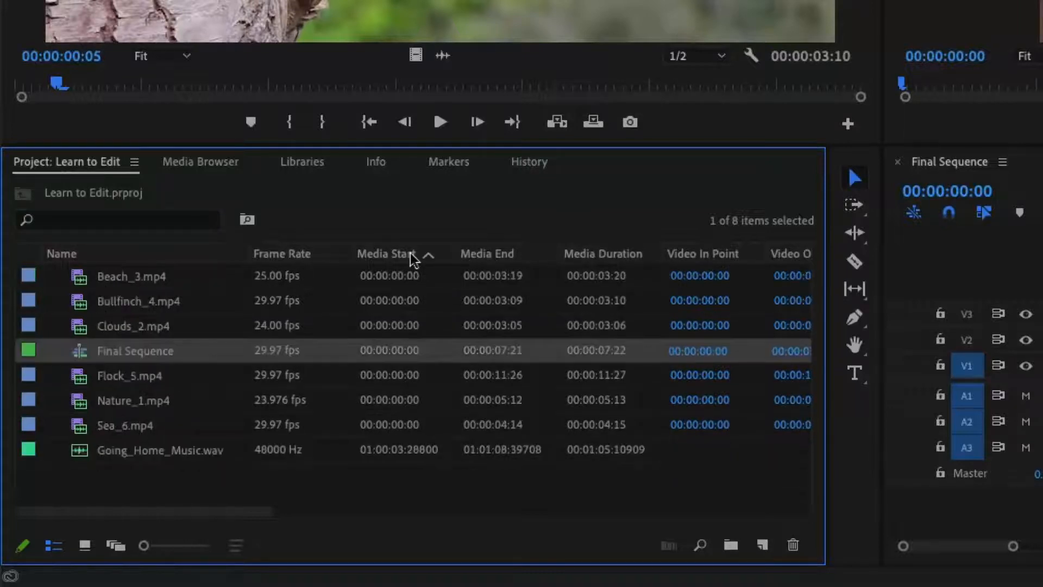
{"action": "left_click", "coordinate": [115, 545]}
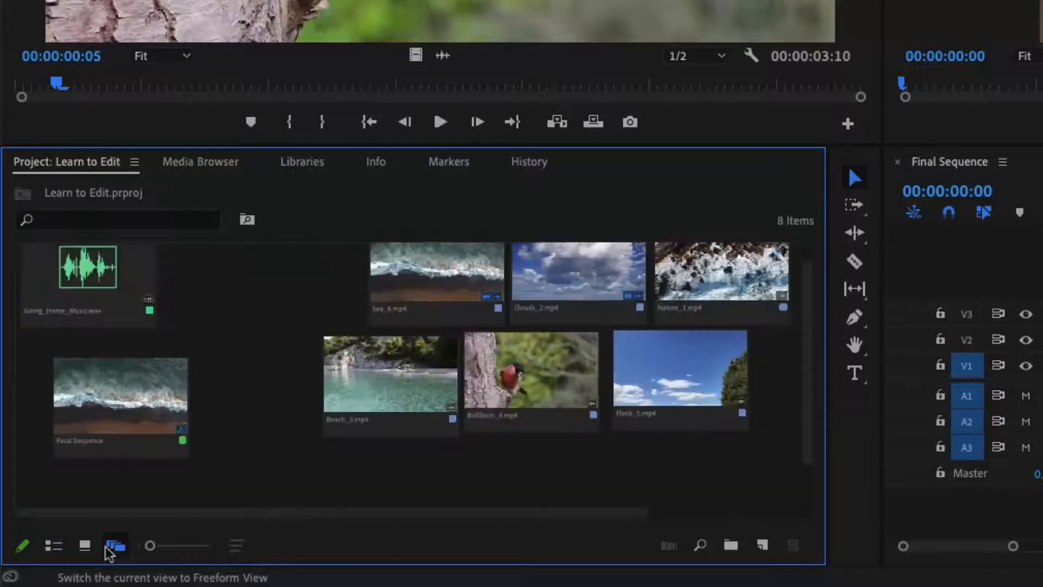
Group the six video clips into a new bin and place it beside Going_Home_Music.wav.
{"action": "left_click_drag", "start_coordinate": [729, 464], "coordinate": [380, 261]}
{"action": "right_click", "coordinate": [451, 305]}
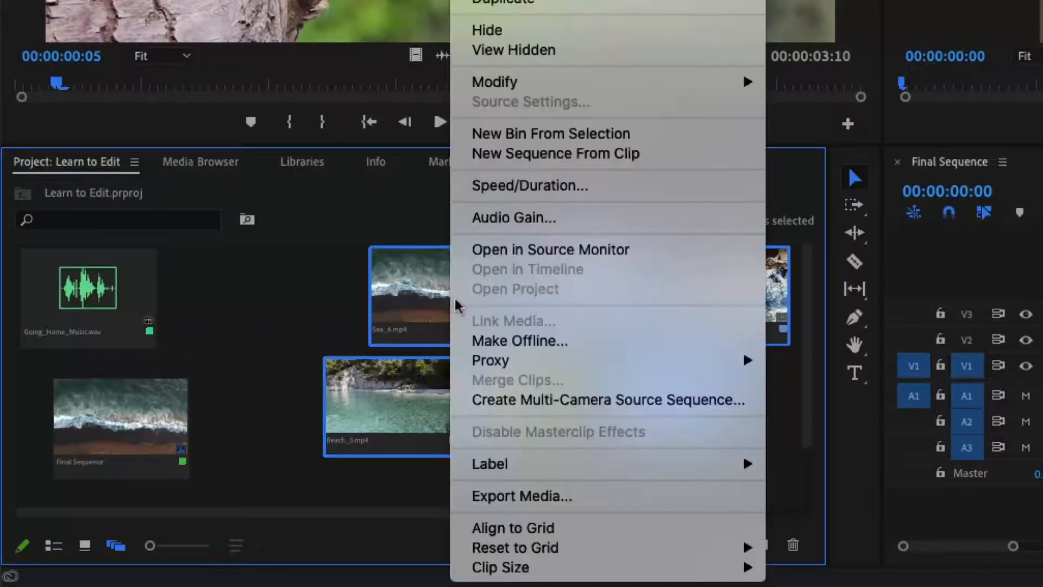
{"action": "left_click", "coordinate": [550, 137]}
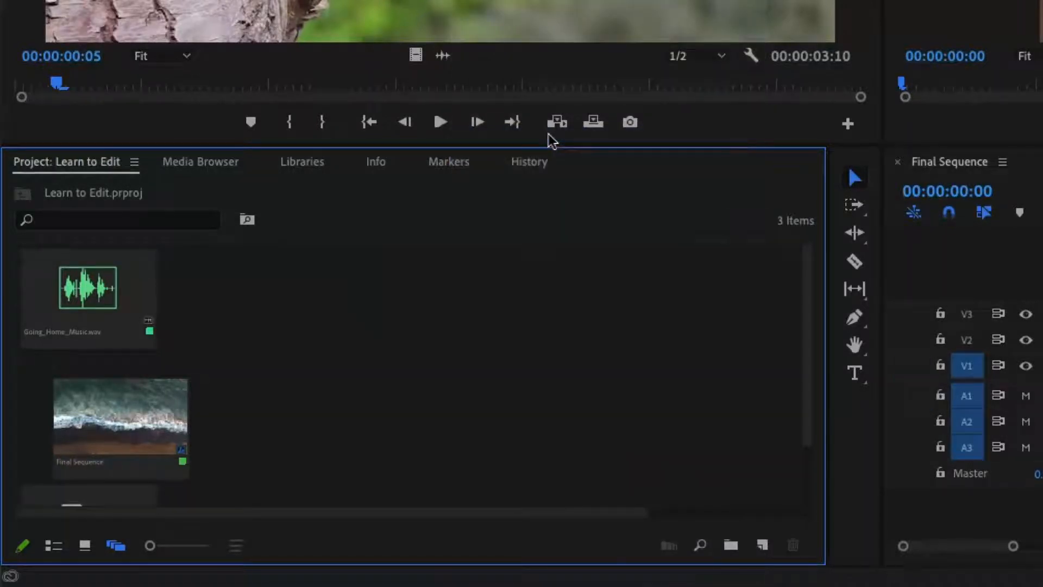
{"action": "scroll", "coordinate": [216, 389], "scroll_direction": "down", "scroll_amount": 1}
{"action": "left_click_drag", "start_coordinate": [135, 433], "coordinate": [386, 314]}
{"action": "scroll", "coordinate": [380, 306], "scroll_direction": "up", "scroll_amount": 3}
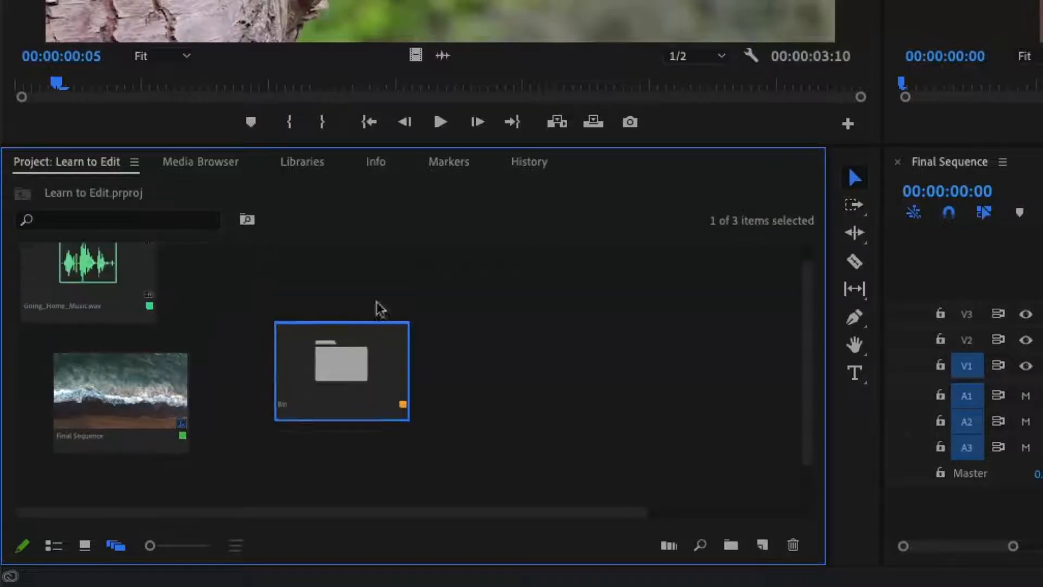
{"action": "left_click_drag", "start_coordinate": [321, 344], "coordinate": [284, 289]}
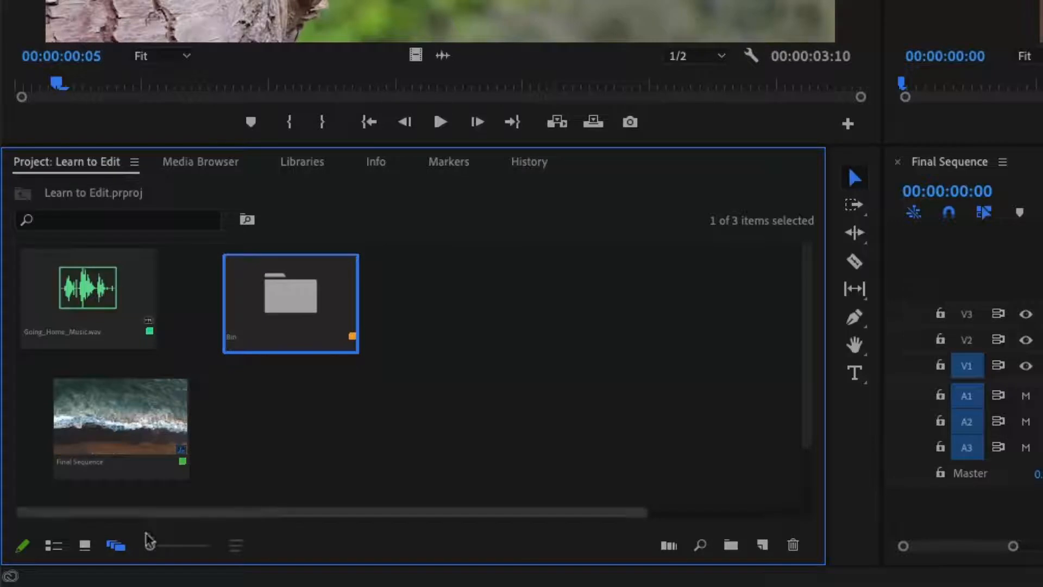
Enlarge the Project panel thumbnails and rename the bin holding the video clips as Clips.
{"action": "left_click_drag", "start_coordinate": [150, 546], "coordinate": [184, 547]}
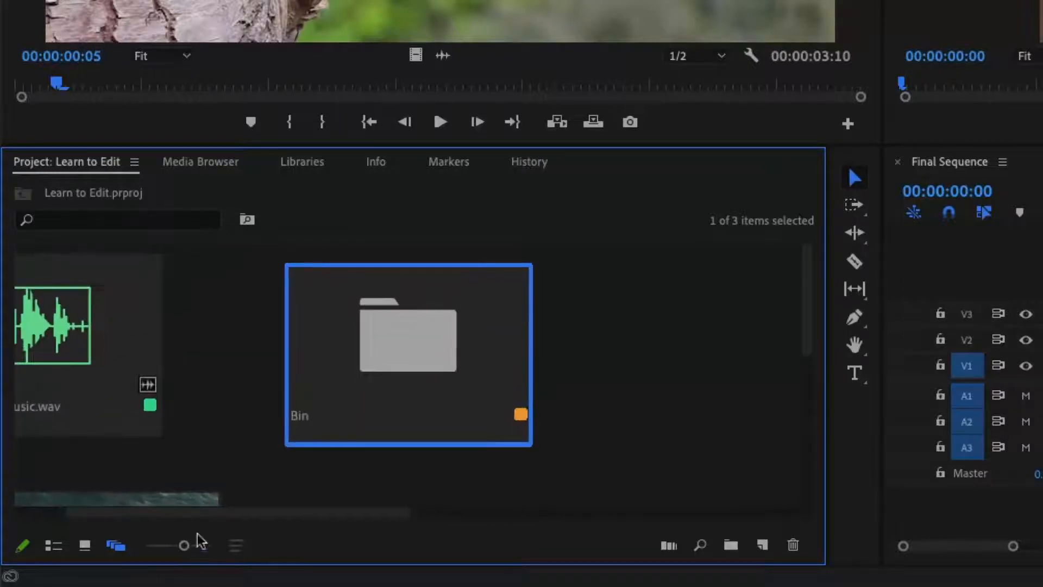
{"action": "left_click_drag", "start_coordinate": [219, 512], "coordinate": [149, 514]}
{"action": "left_click_drag", "start_coordinate": [494, 392], "coordinate": [440, 375]}
{"action": "right_click", "coordinate": [474, 417]}
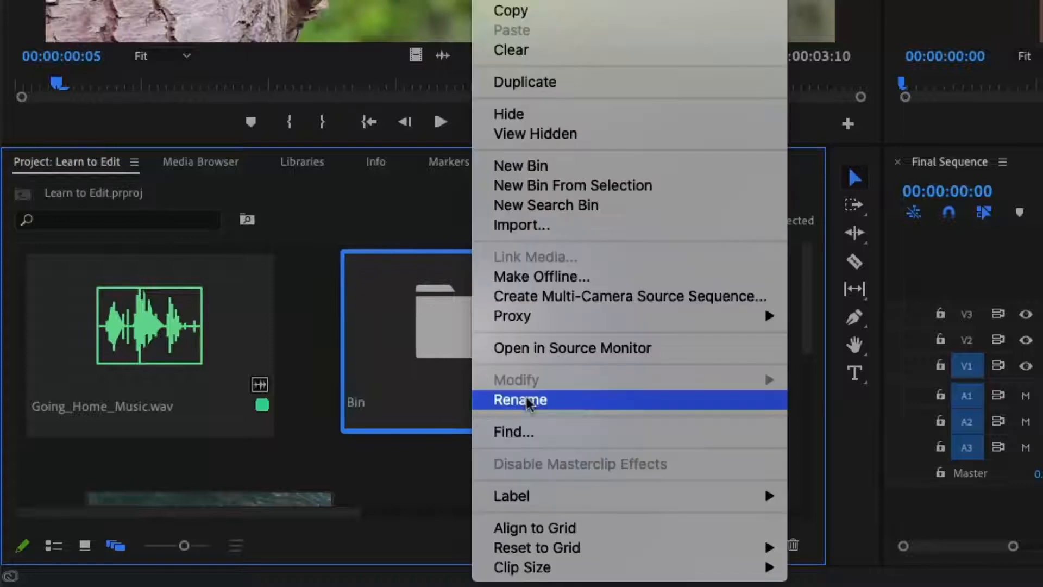
{"action": "left_click", "coordinate": [523, 398]}
{"action": "type", "text": "Clip"}
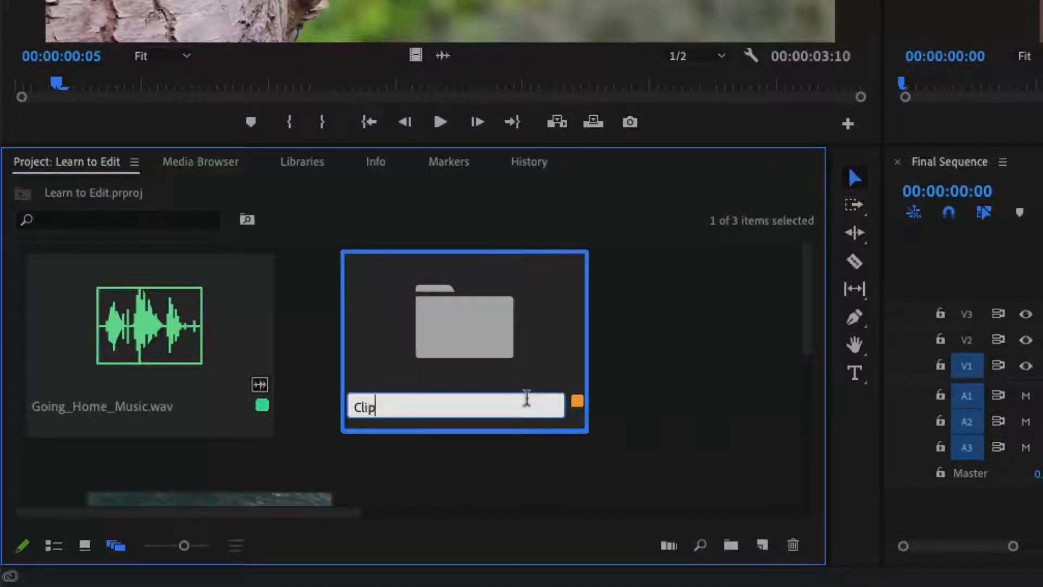
Put Going_Home_Music.wav into a new bin and rename that bin as Audio.
{"action": "left_click_drag", "start_coordinate": [295, 458], "coordinate": [242, 411]}
{"action": "right_click", "coordinate": [226, 389]}
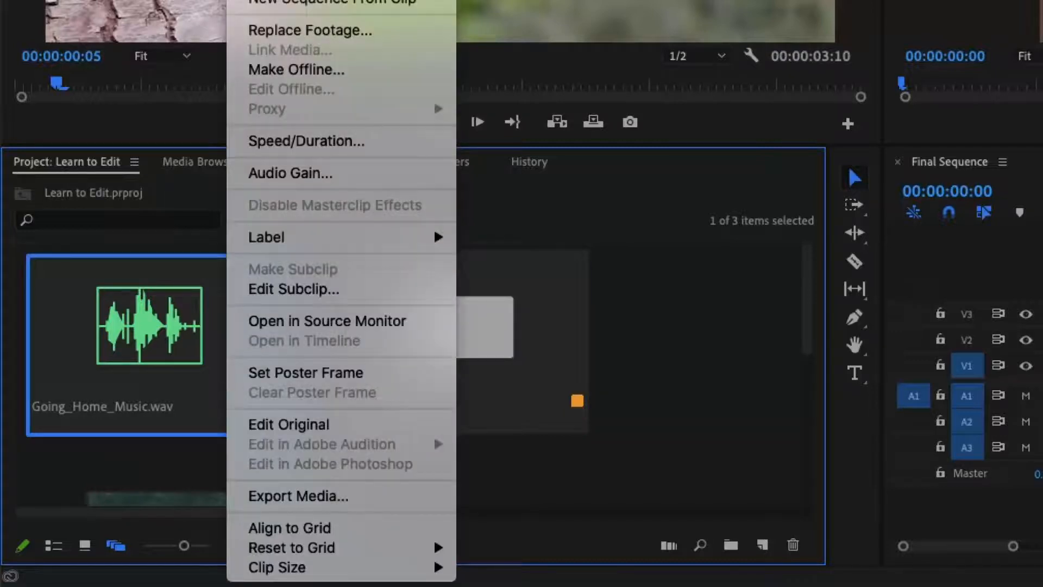
{"action": "key", "text": "Escape"}
{"action": "right_click", "coordinate": [455, 392]}
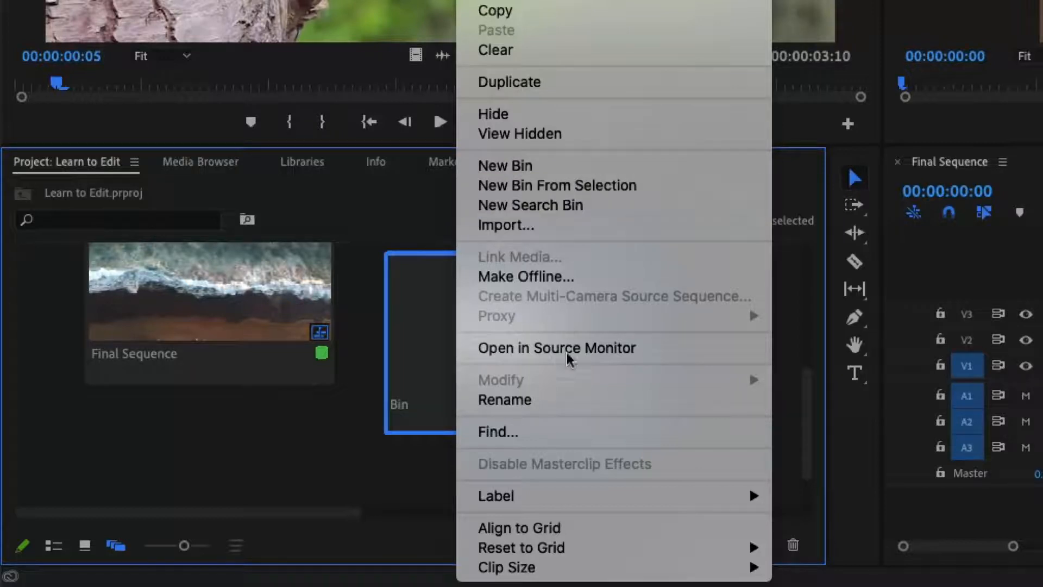
{"action": "left_click", "coordinate": [565, 401]}
{"action": "type", "text": "Audio"}
{"action": "key", "text": "Return"}
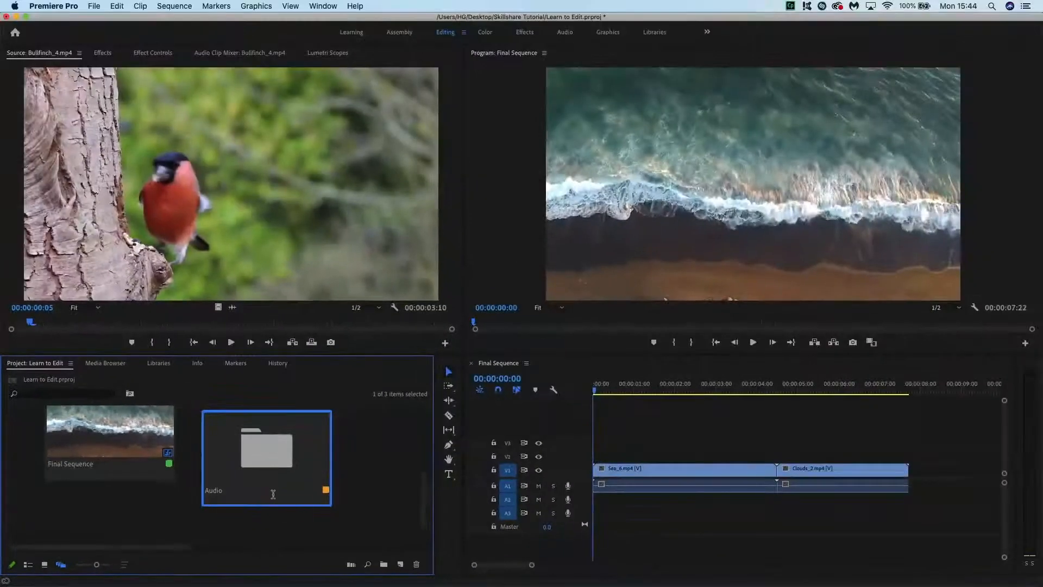
Place the Audio bin beside the Clips bin, above Final Sequence, and clear the selection.
{"action": "scroll", "coordinate": [365, 511], "scroll_direction": "up", "scroll_amount": 3}
{"action": "scroll", "coordinate": [298, 520], "scroll_direction": "up", "scroll_amount": 1}
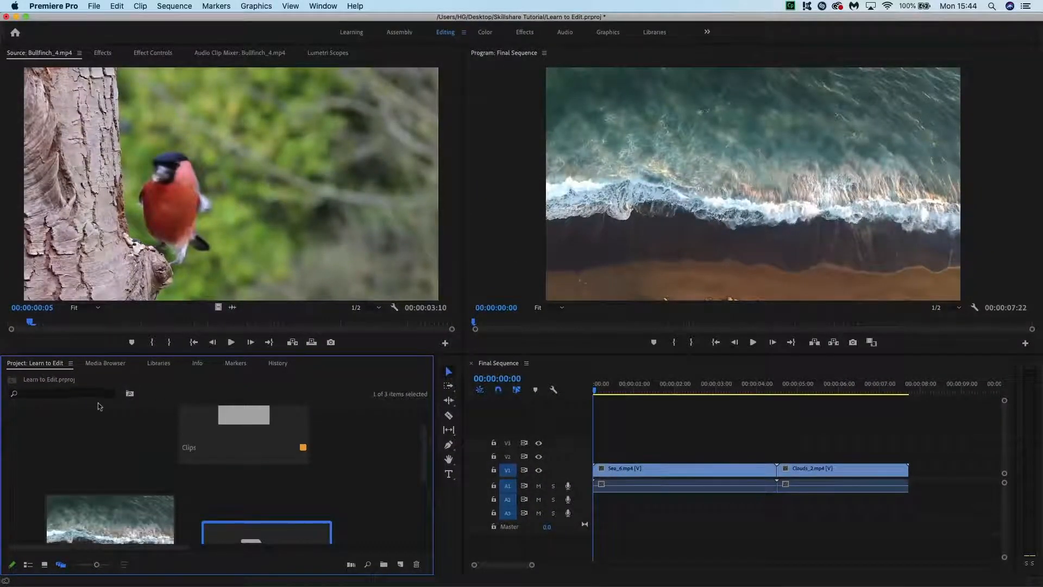
{"action": "left_click_drag", "start_coordinate": [234, 536], "coordinate": [74, 416]}
{"action": "scroll", "coordinate": [74, 417], "scroll_direction": "up", "scroll_amount": 1}
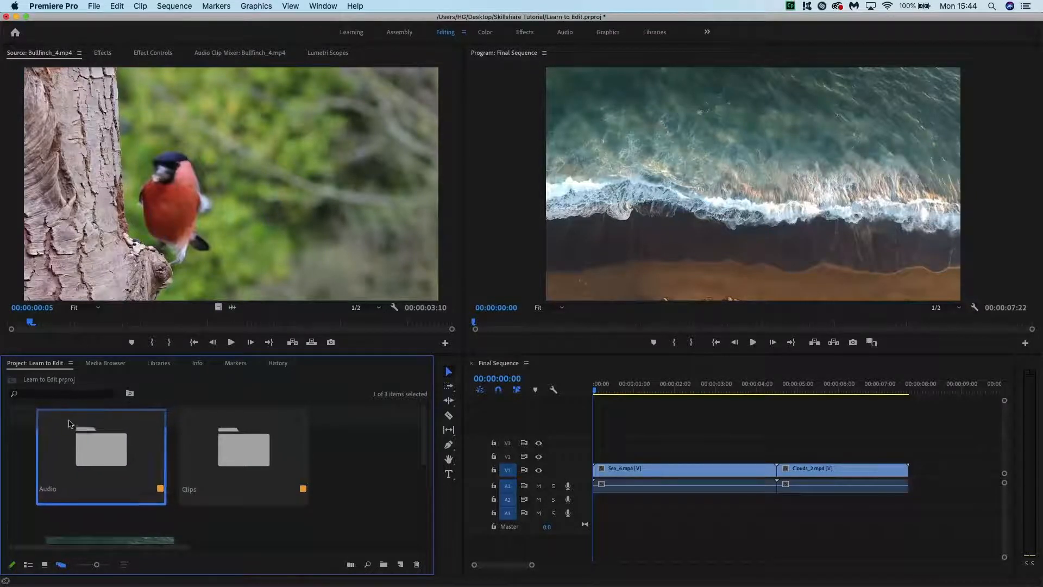
{"action": "left_click", "coordinate": [395, 484]}
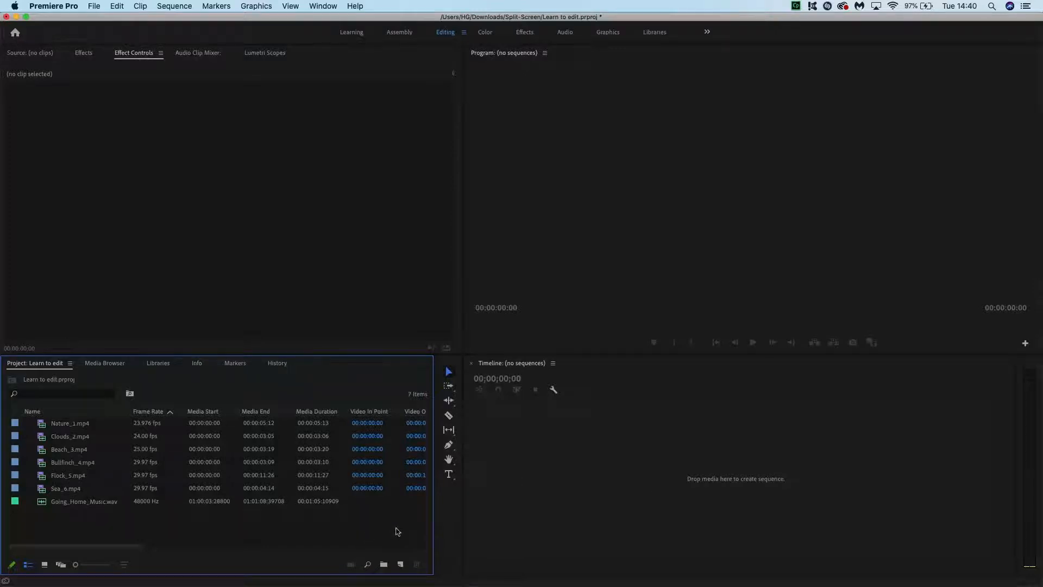
{"action": "left_click", "coordinate": [641, 403]}
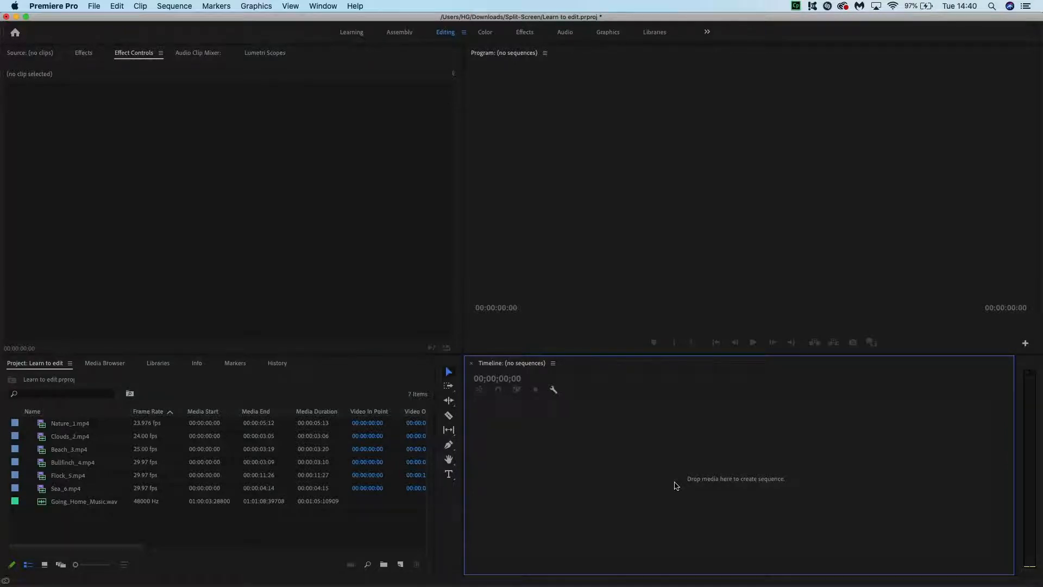
{"action": "left_click_drag", "start_coordinate": [111, 528], "coordinate": [74, 425]}
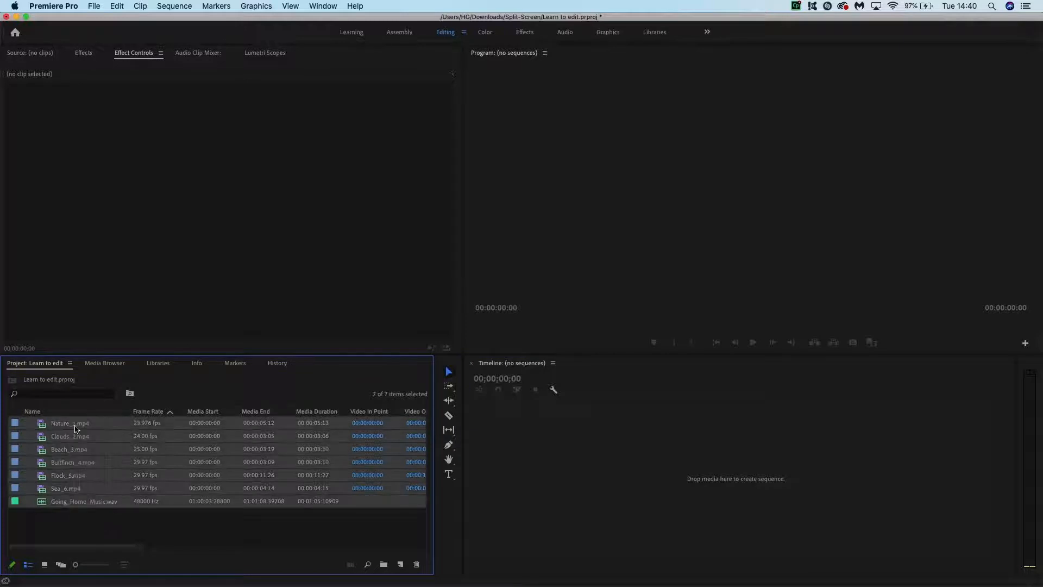
{"action": "left_click", "coordinate": [122, 521]}
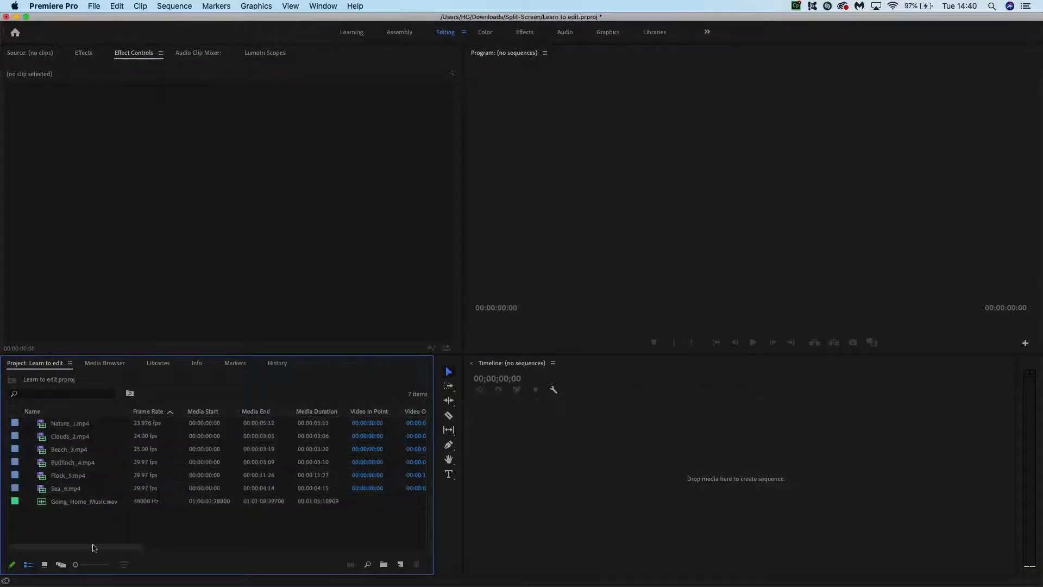
Switch the project items to Freeform View and create a sequence from Beach_3.mp4 in the timeline.
{"action": "left_click", "coordinate": [60, 564]}
{"action": "left_click_drag", "start_coordinate": [224, 437], "coordinate": [521, 461]}
{"action": "scroll", "coordinate": [283, 451], "scroll_direction": "down", "scroll_amount": 5}
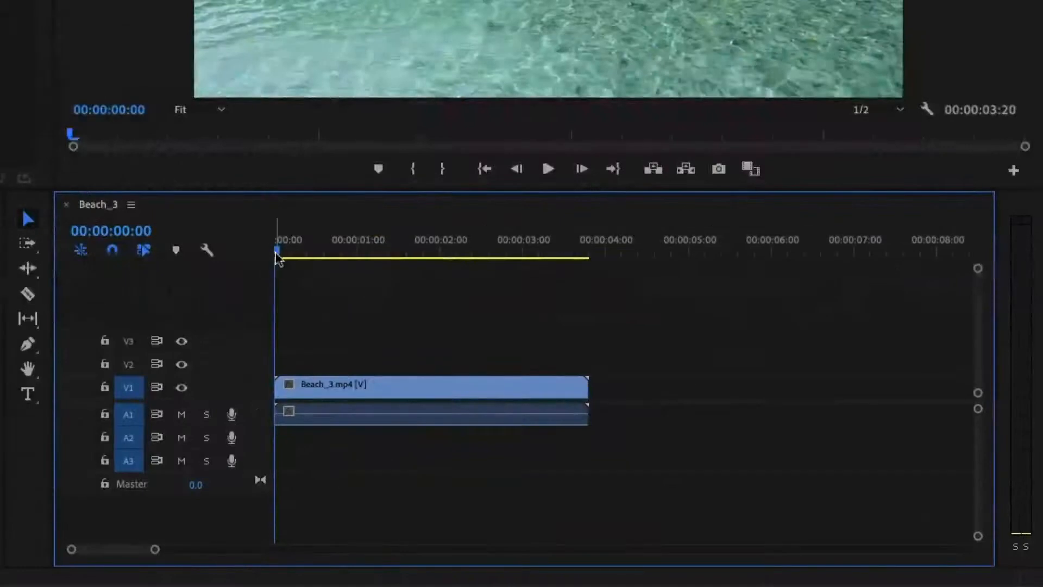
Scrub the playhead along the Beach_3 sequence and play it back in the Program Monitor.
{"action": "left_click_drag", "start_coordinate": [276, 256], "coordinate": [398, 254]}
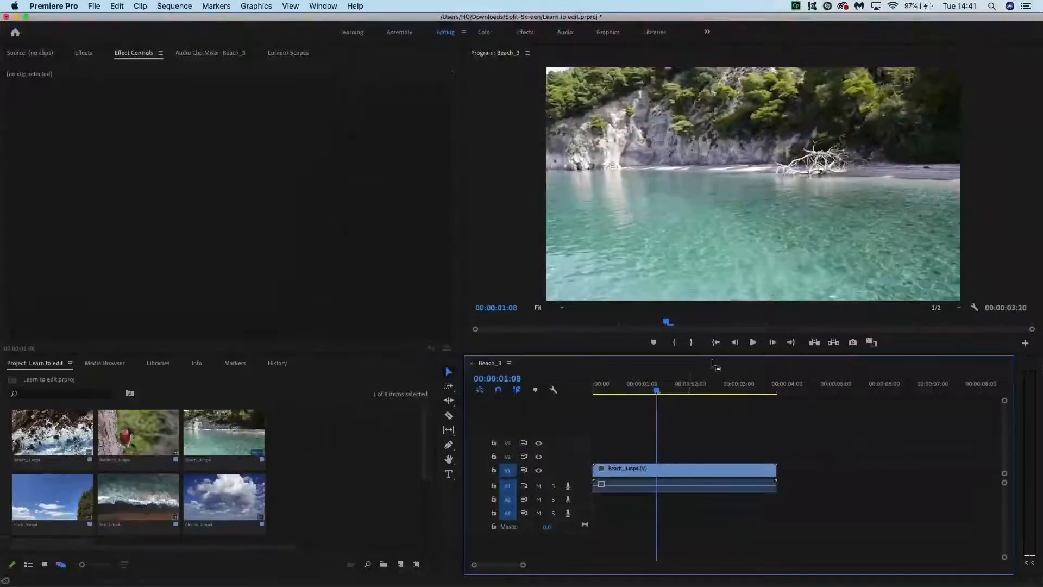
{"action": "left_click", "coordinate": [751, 343]}
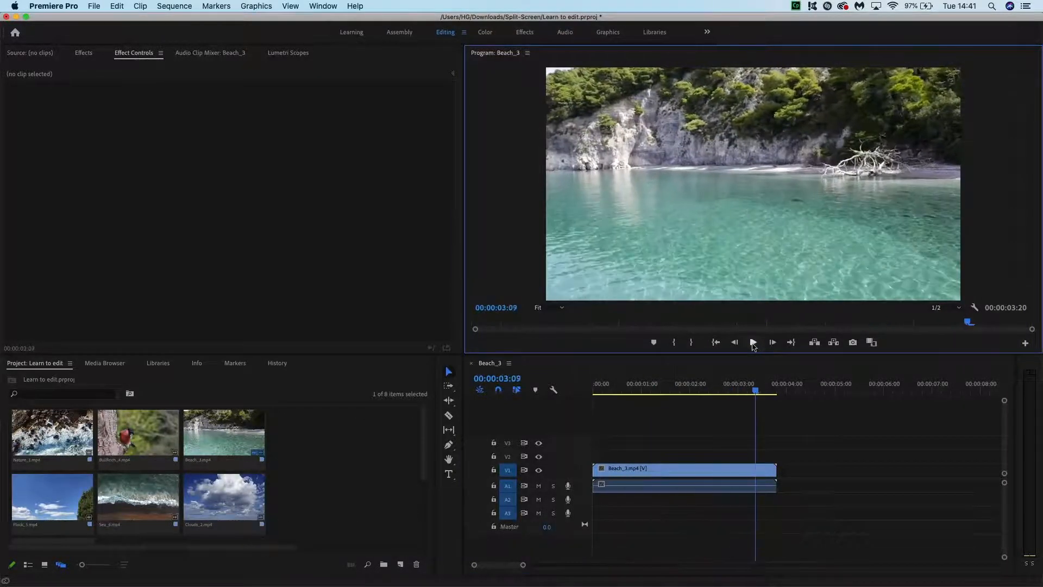
Append Bullfinch_4.mp4 and Clouds_2.mp4 one after the other behind Beach_3.mp4 on track V1.
{"action": "left_click_drag", "start_coordinate": [139, 434], "coordinate": [772, 472]}
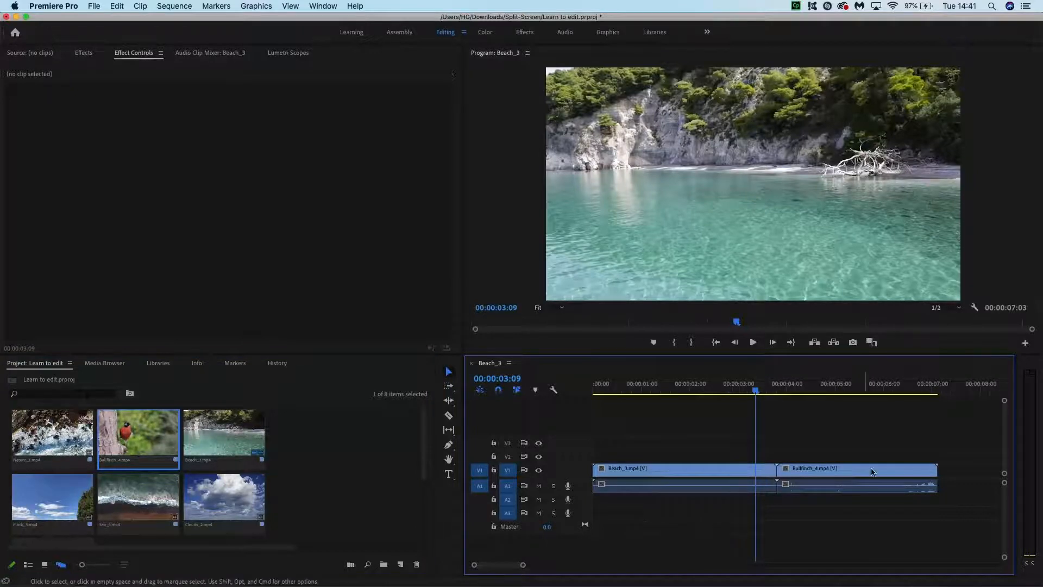
{"action": "left_click_drag", "start_coordinate": [523, 565], "coordinate": [624, 559]}
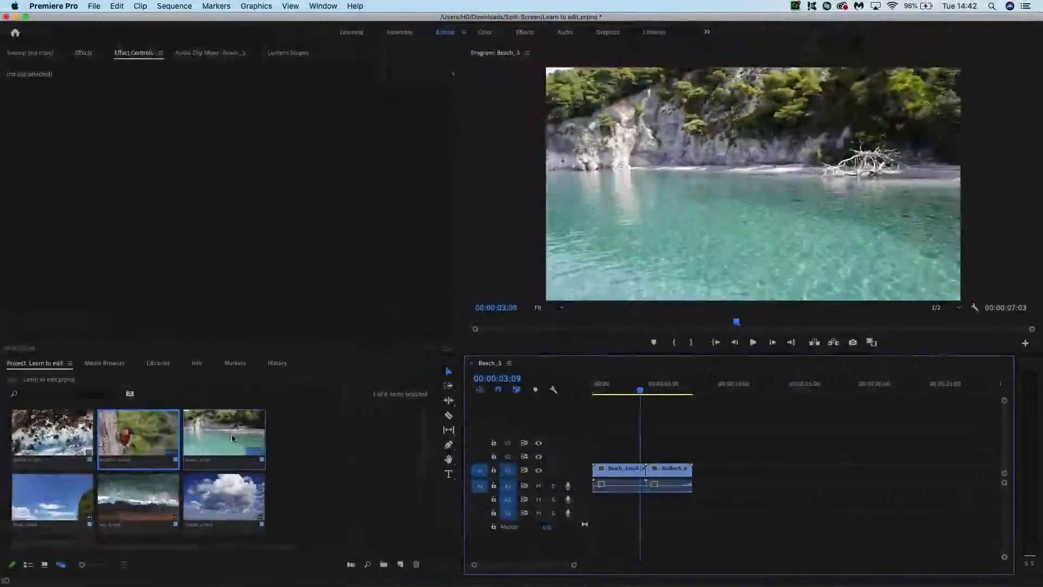
{"action": "left_click_drag", "start_coordinate": [224, 497], "coordinate": [705, 471]}
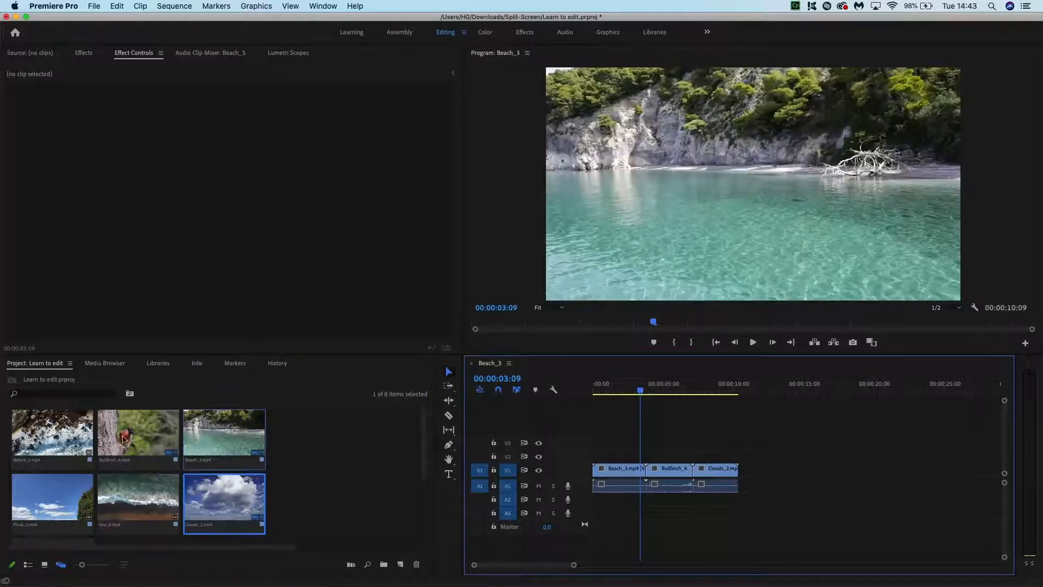
Place Nature_1.mp4 on track V2 overlapping Beach_3.mp4 and Bullfinch_4.mp4, and select the new clip.
{"action": "left_click_drag", "start_coordinate": [52, 434], "coordinate": [623, 458]}
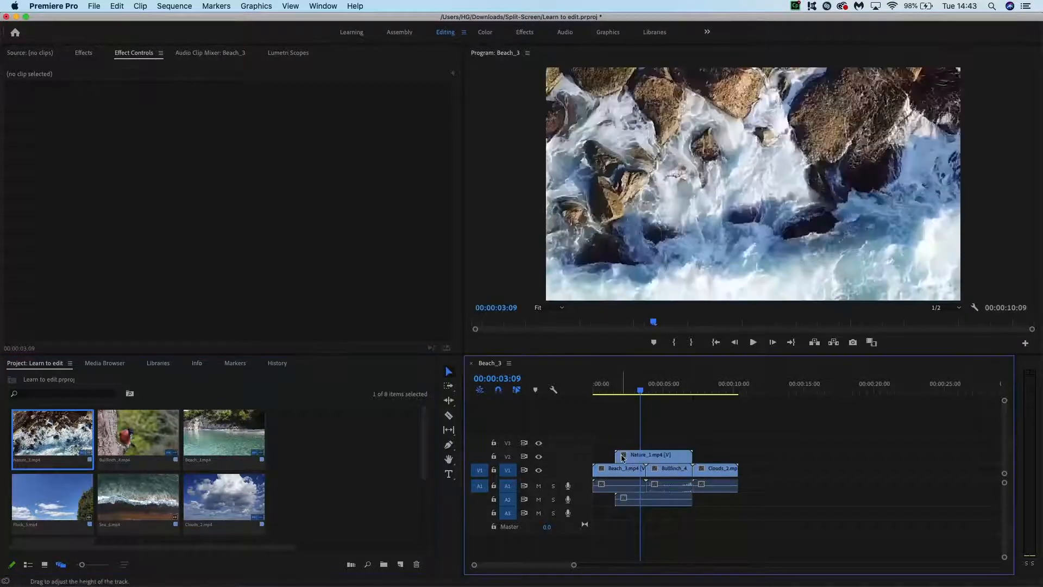
{"action": "left_click", "coordinate": [623, 458]}
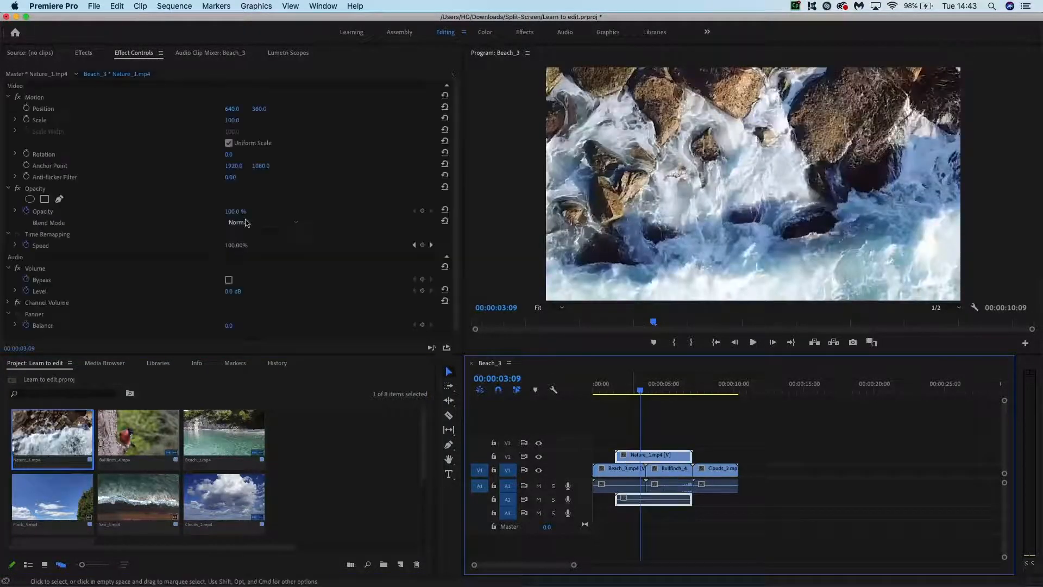
Set the opacity of Nature_1.mp4 to 43% and scrub forward to 00:00:05:23 to check the blend.
{"action": "left_click_drag", "start_coordinate": [237, 215], "coordinate": [240, 212]}
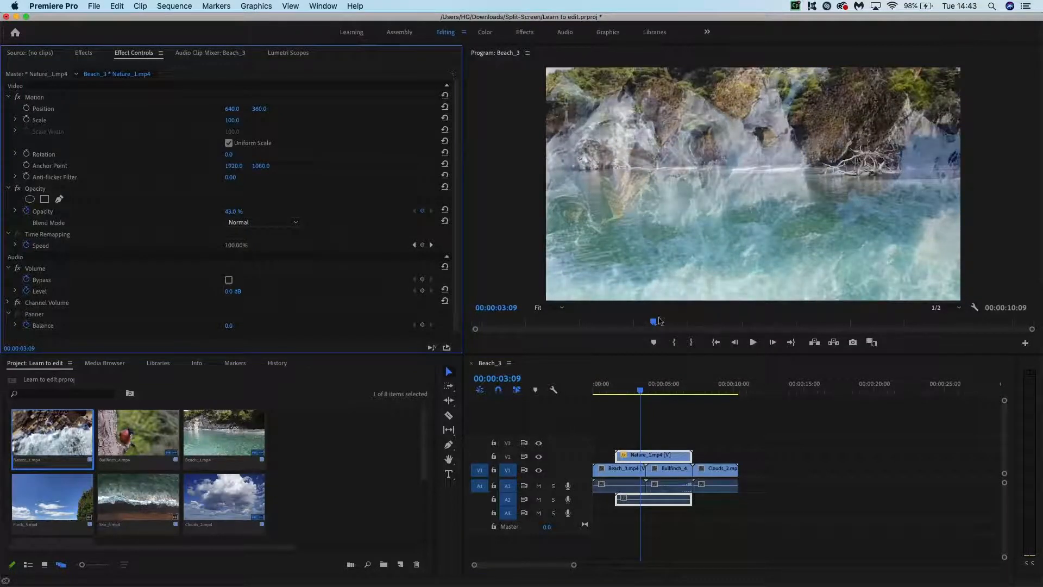
{"action": "left_click_drag", "start_coordinate": [661, 329], "coordinate": [793, 327]}
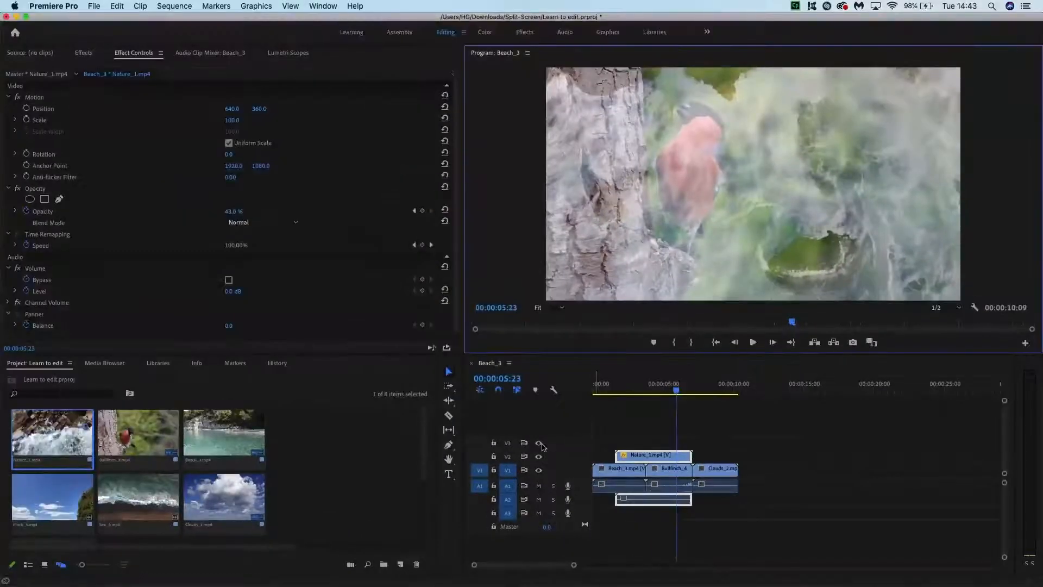
Switch off the output of video tracks V3 and V2 to compare the picture, and switch it back on.
{"action": "left_click", "coordinate": [539, 443]}
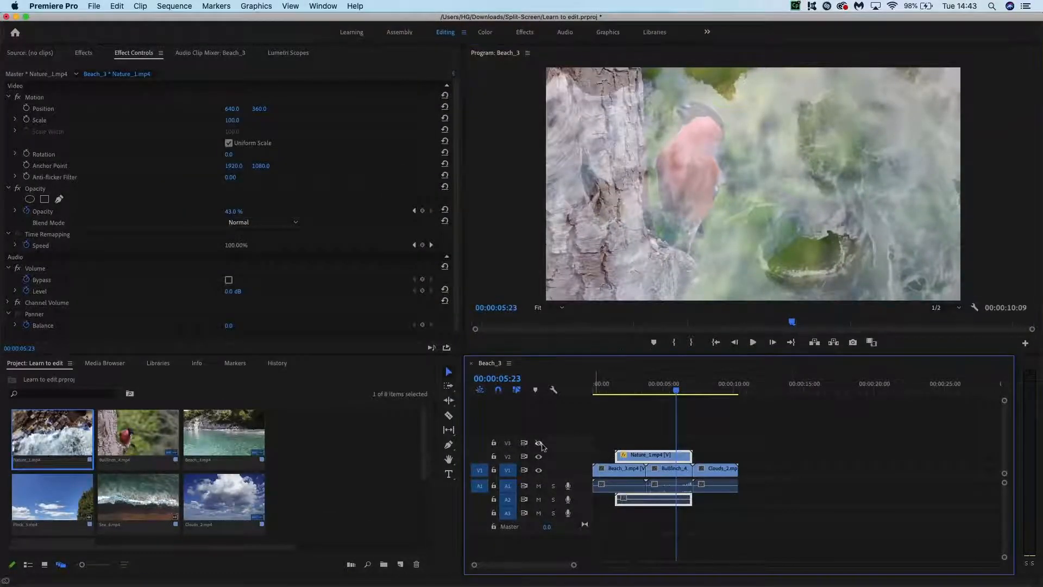
{"action": "left_click", "coordinate": [539, 457]}
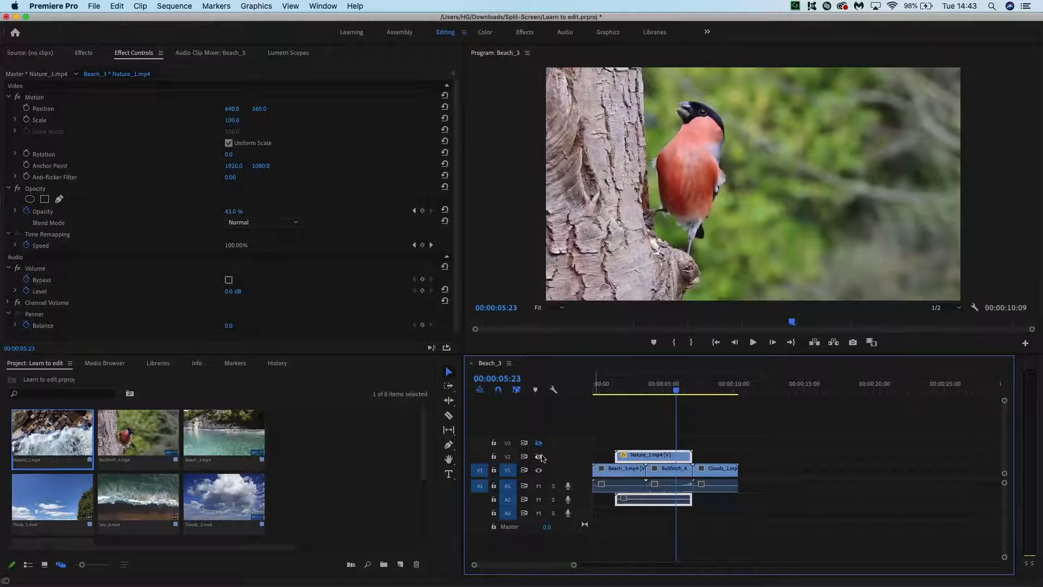
{"action": "left_click", "coordinate": [540, 456]}
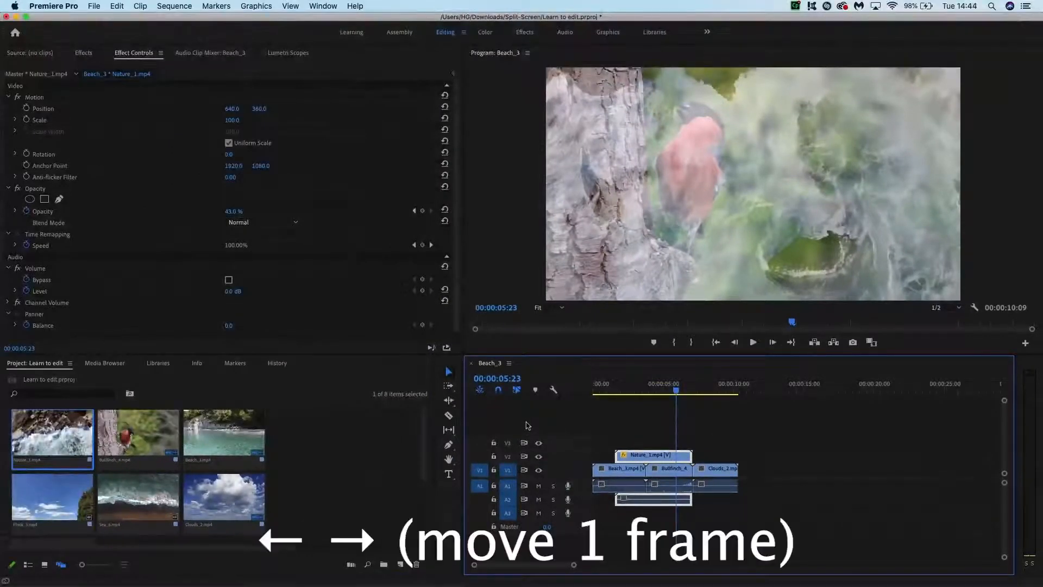
Step the playhead forward frame by frame from 00:00:05:23 to 00:00:06:09.
{"action": "key", "text": "Right"}
{"action": "key", "text": "Right"}
{"action": "key", "text": "Right"}
{"action": "key", "text": "Right"}
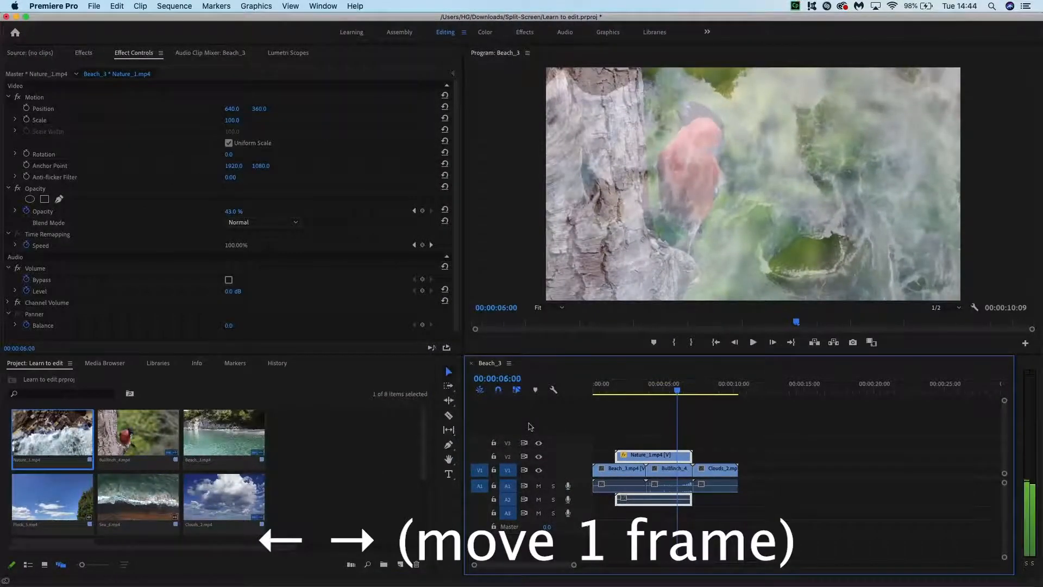
{"action": "key", "text": "Right"}
{"action": "key", "text": "Right"}
{"action": "key", "text": "Right"}
{"action": "key", "text": "Right"}
{"action": "key", "text": "Right"}
{"action": "key", "text": "Right"}
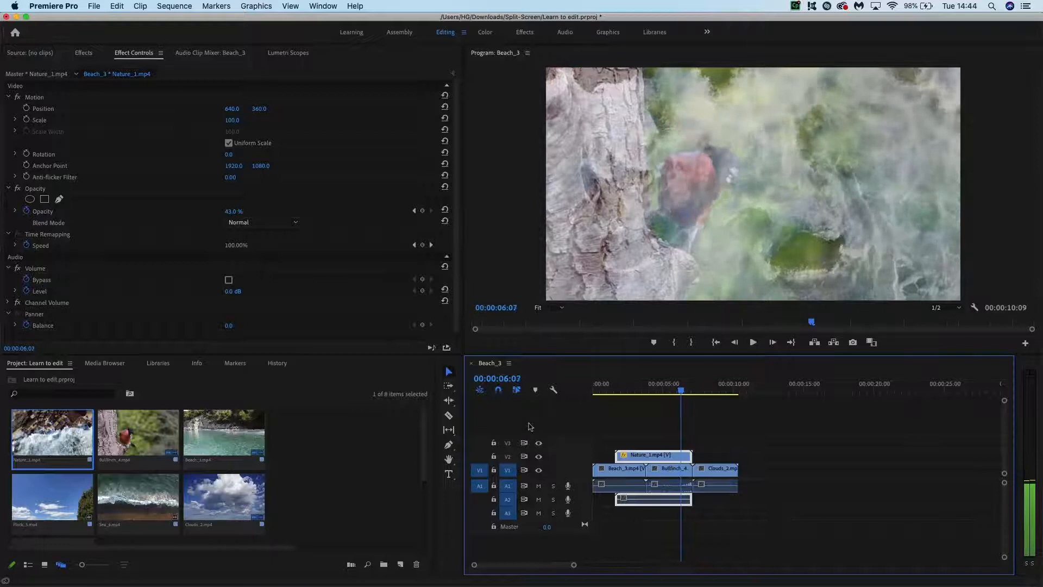
{"action": "key", "text": "Right"}
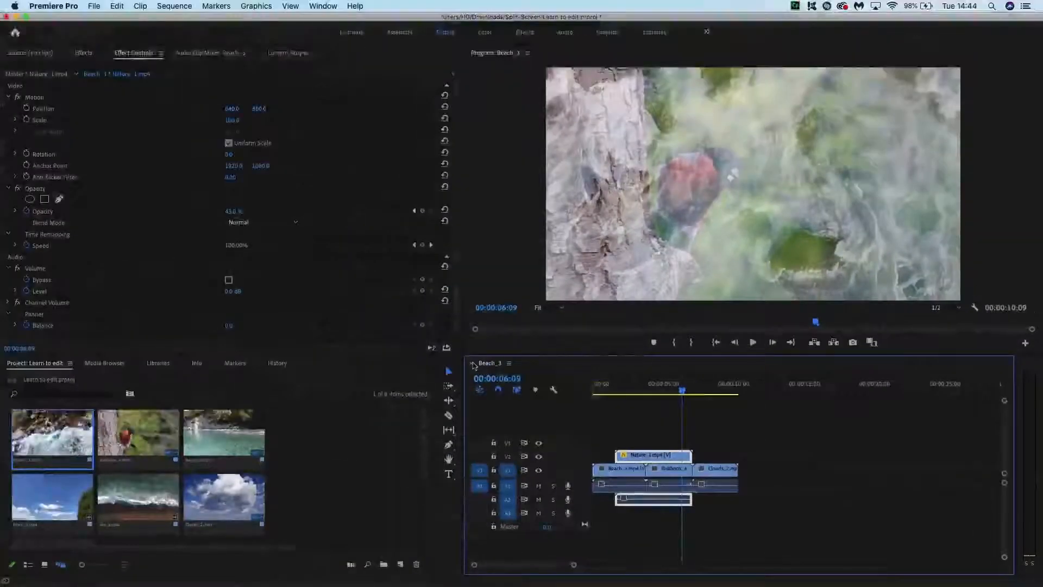
Close the Beach_3 sequence in the timeline and reopen it from the project items.
{"action": "left_click", "coordinate": [472, 364]}
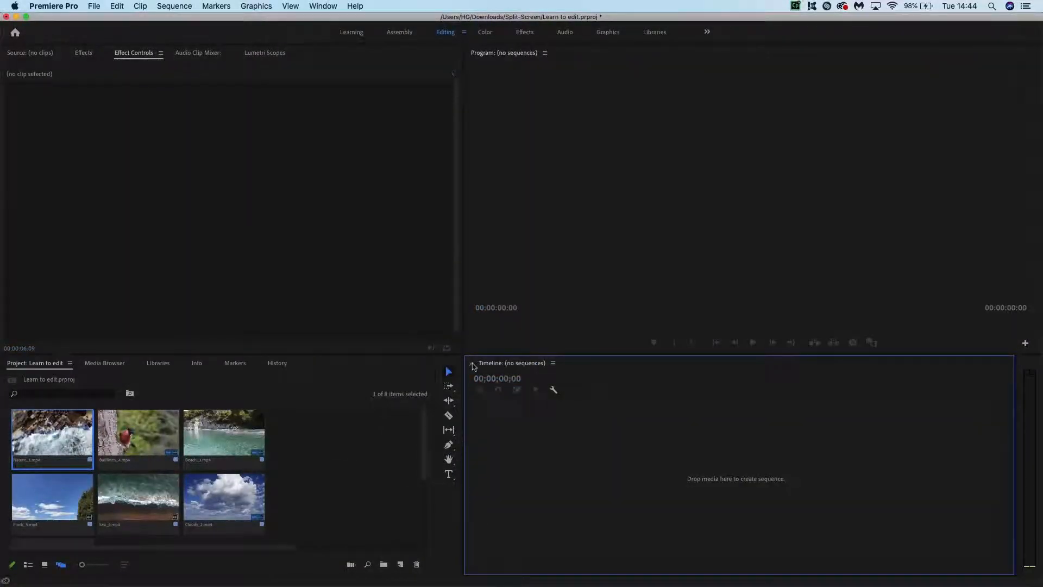
{"action": "left_click", "coordinate": [298, 438]}
{"action": "scroll", "coordinate": [294, 432], "scroll_direction": "down", "scroll_amount": 4}
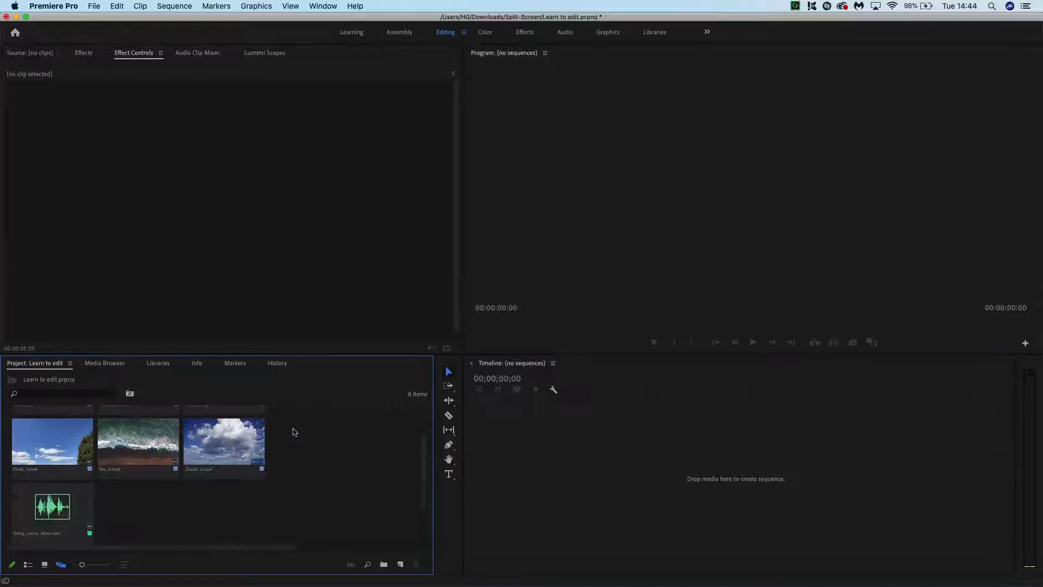
{"action": "left_click", "coordinate": [41, 497]}
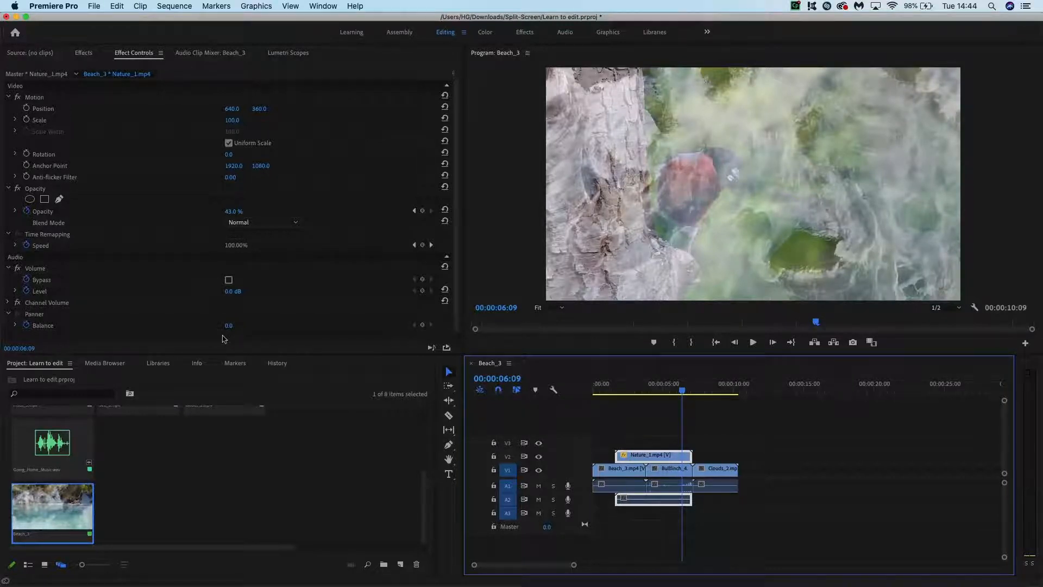
Create a new sequence with the default name Sequence 01 alongside Beach_3.
{"action": "left_click", "coordinate": [93, 8]}
{"action": "mouse_move", "coordinate": [109, 21]}
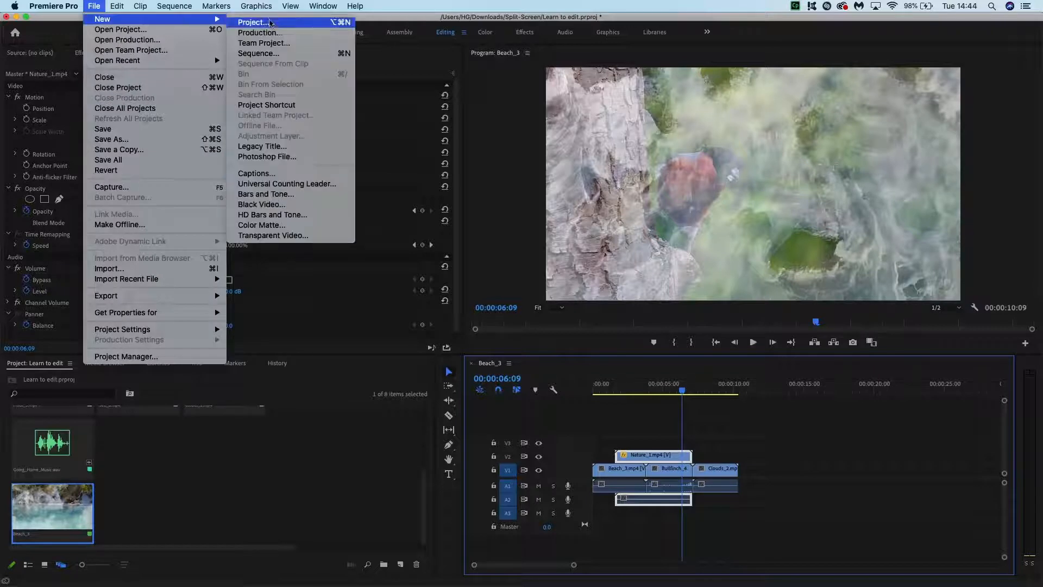
{"action": "left_click", "coordinate": [275, 52]}
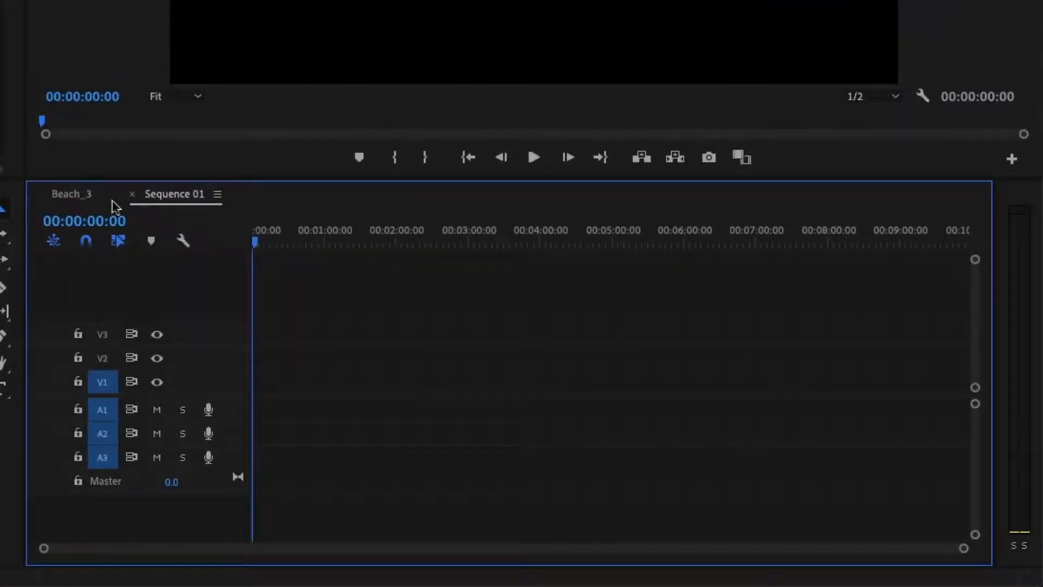
Compare Beach_3 and Sequence 01 by switching between them and stacking their timelines, and close the Sequence 01 timeline.
{"action": "left_click", "coordinate": [98, 197]}
{"action": "left_click", "coordinate": [164, 194]}
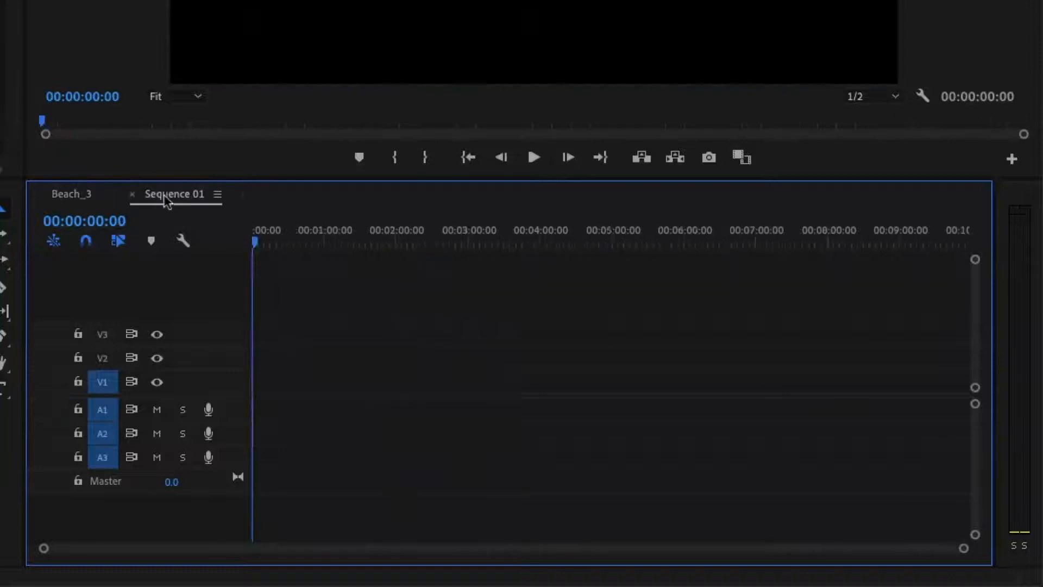
{"action": "left_click", "coordinate": [106, 197]}
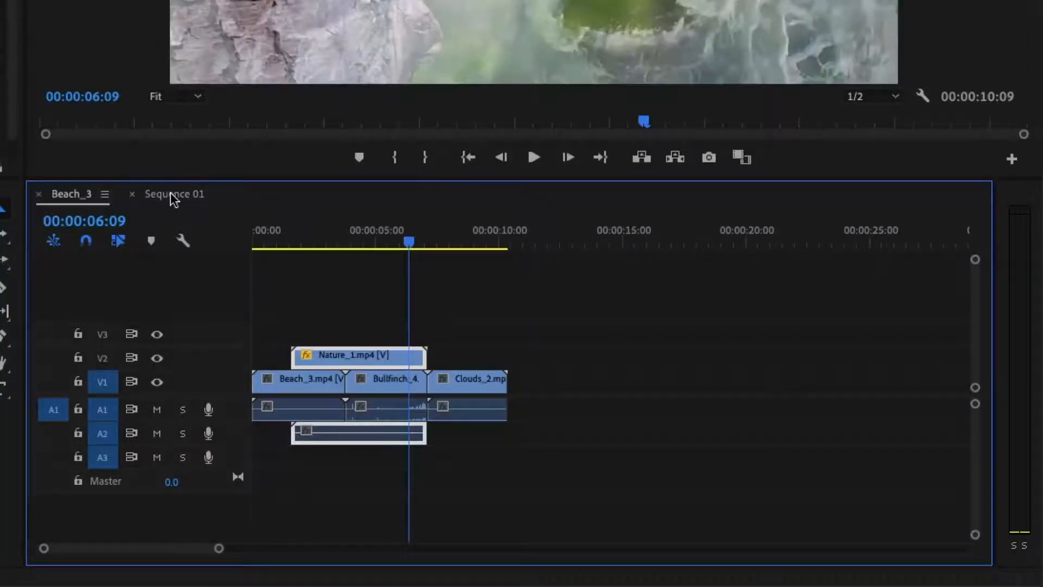
{"action": "left_click_drag", "start_coordinate": [173, 198], "coordinate": [155, 534]}
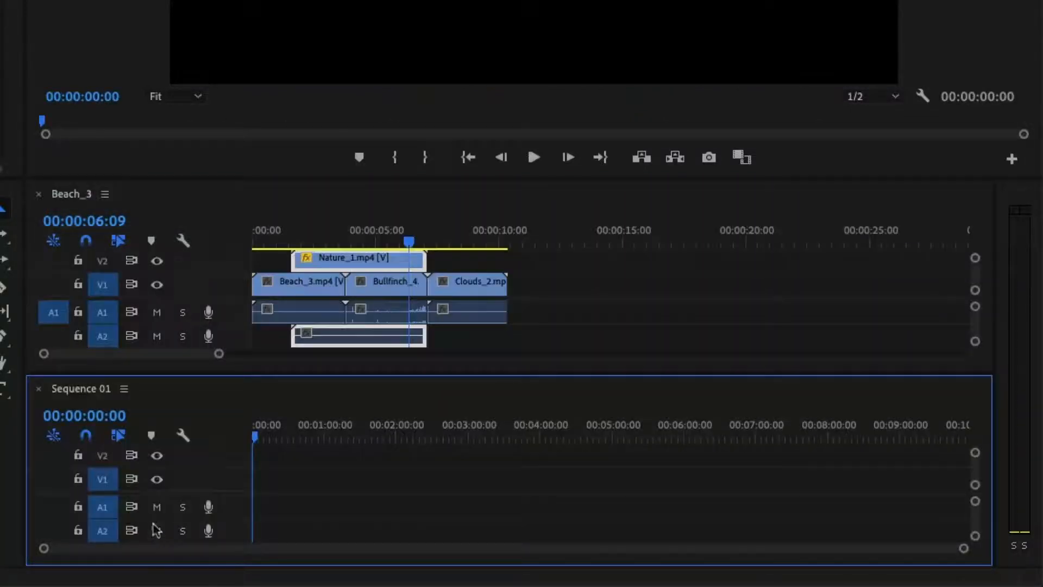
{"action": "left_click", "coordinate": [39, 389]}
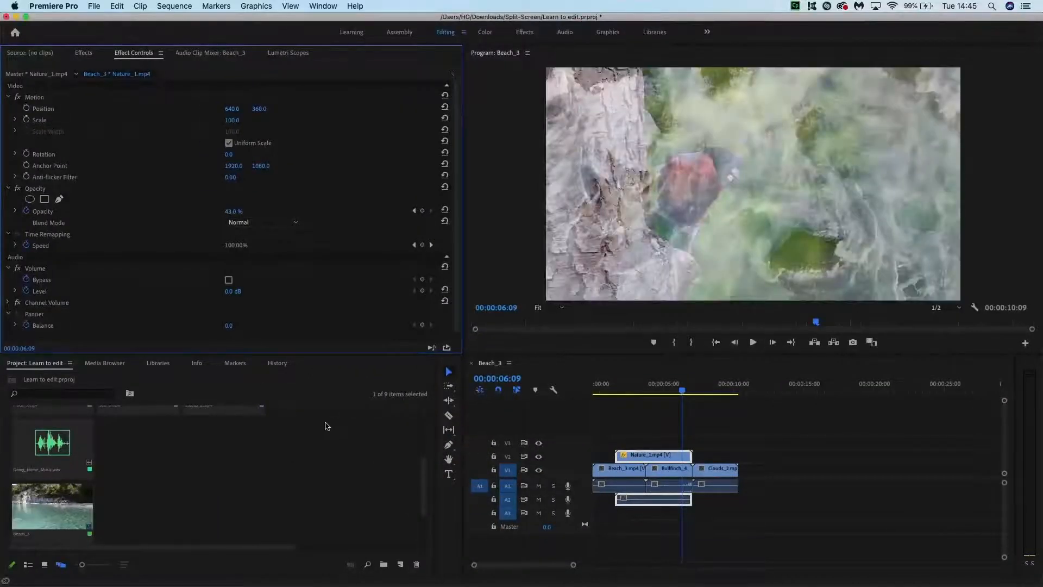
Stack Nature_1.mp4 and the Sea clip on additional tracks, and delete all clips above track V1 with their audio.
{"action": "scroll", "coordinate": [323, 426], "scroll_direction": "up", "scroll_amount": 3}
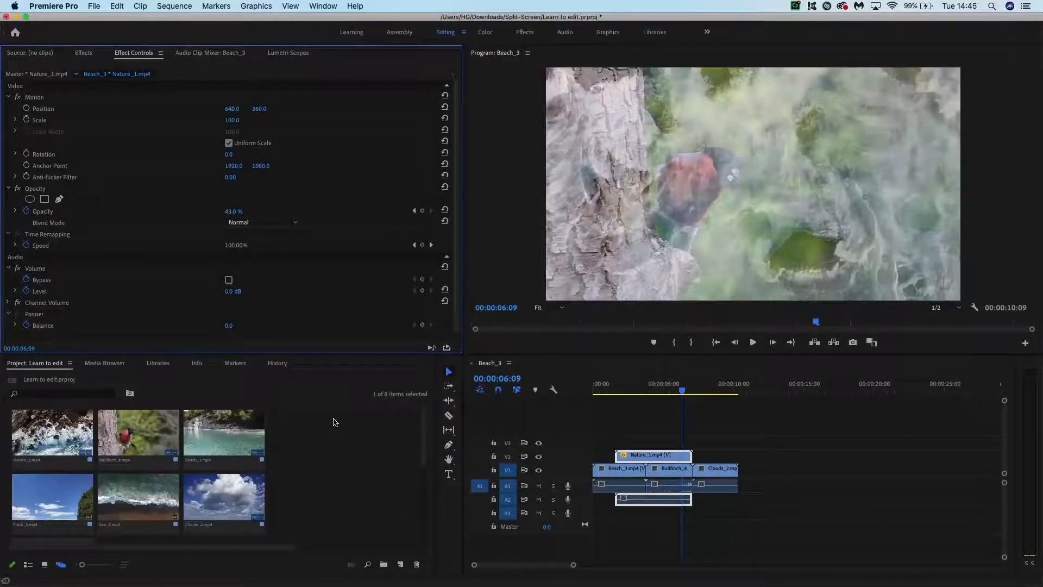
{"action": "left_click", "coordinate": [16, 449]}
{"action": "left_click_drag", "start_coordinate": [16, 449], "coordinate": [622, 450]}
{"action": "left_click", "coordinate": [138, 497]}
{"action": "left_click_drag", "start_coordinate": [139, 497], "coordinate": [620, 428]}
{"action": "left_click_drag", "start_coordinate": [751, 541], "coordinate": [662, 500]}
{"action": "key", "text": "Delete"}
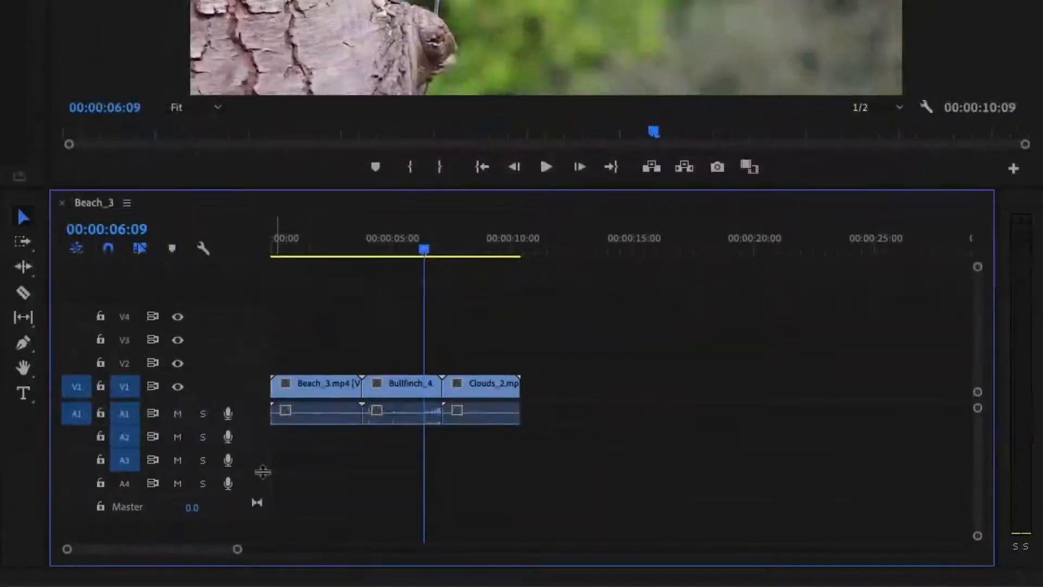
Delete the empty audio track A4 and return the playhead to the start of the sequence.
{"action": "right_click", "coordinate": [256, 473]}
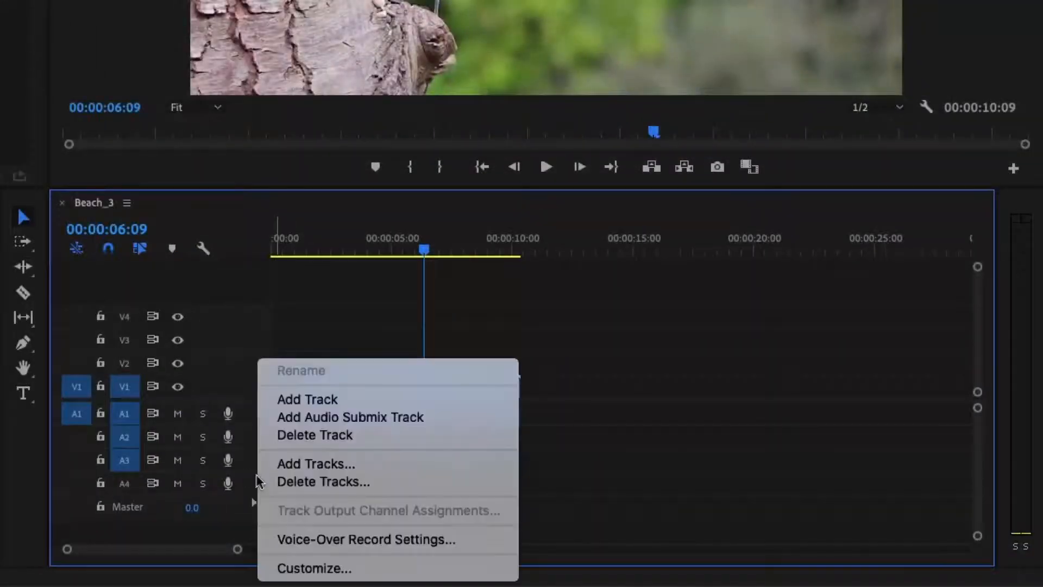
{"action": "left_click", "coordinate": [287, 435]}
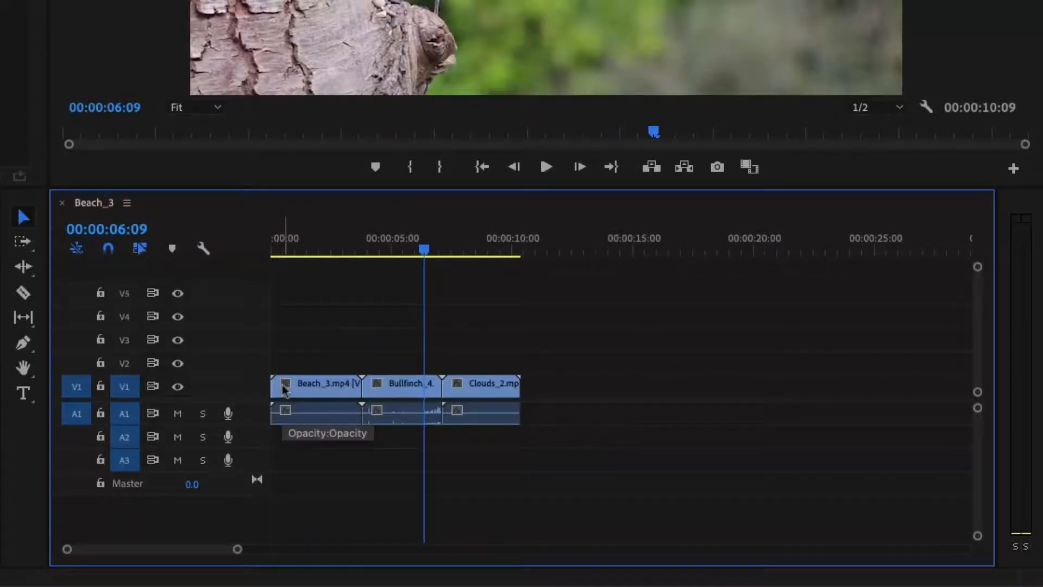
{"action": "left_click", "coordinate": [269, 250]}
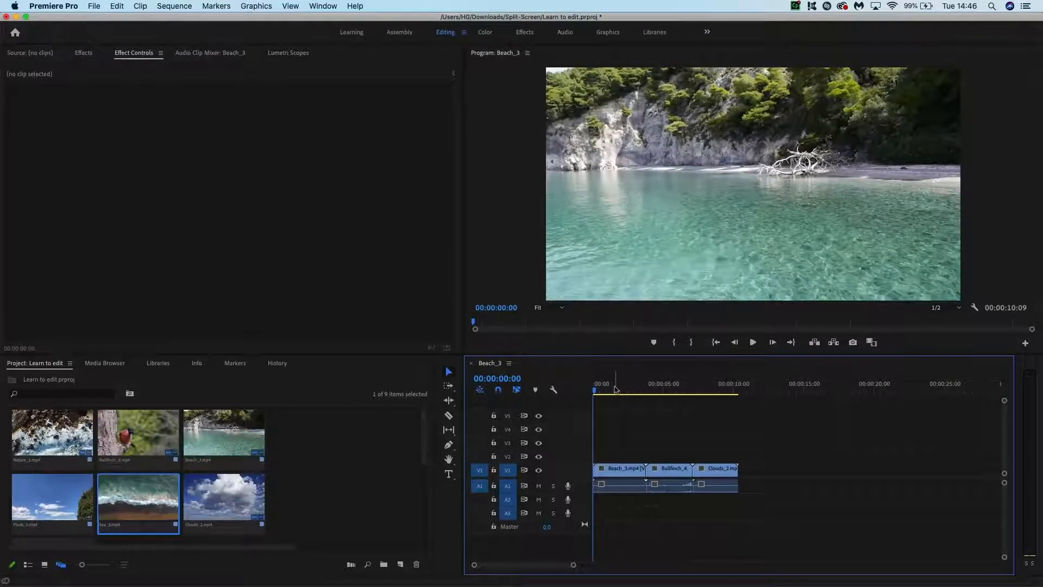
Jump the playhead back and forth between the edit points of the clips, ending at the sequence start.
{"action": "key", "text": "Down"}
{"action": "key", "text": "Down"}
{"action": "key", "text": "Up"}
{"action": "key", "text": "Down"}
{"action": "key", "text": "Up"}
{"action": "key", "text": "Up"}
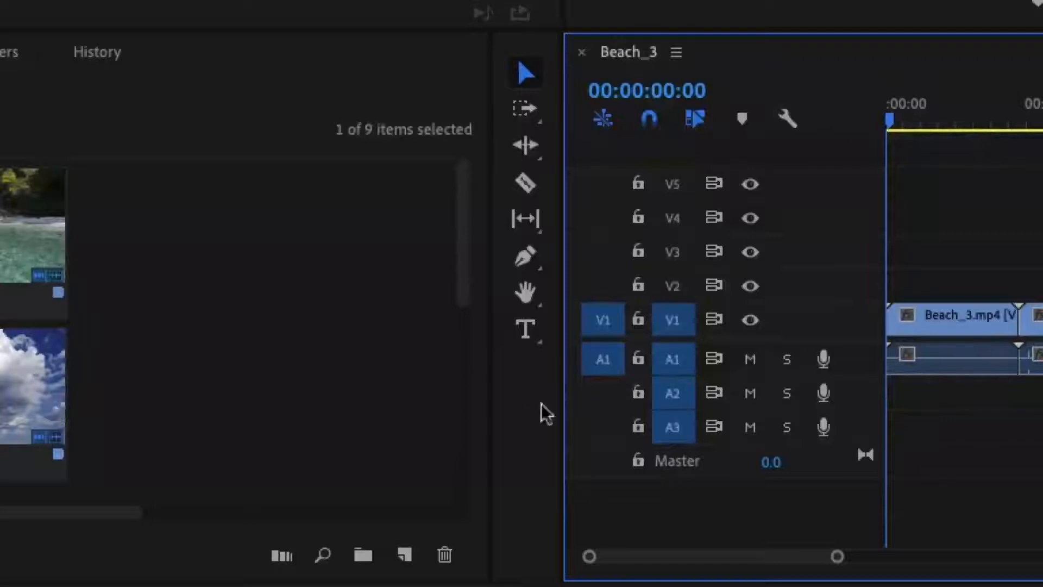
Cut Beach_3.mp4 on V1 into three pieces with the Razor tool, at about 1 and 2.4 seconds.
{"action": "left_click", "coordinate": [452, 504]}
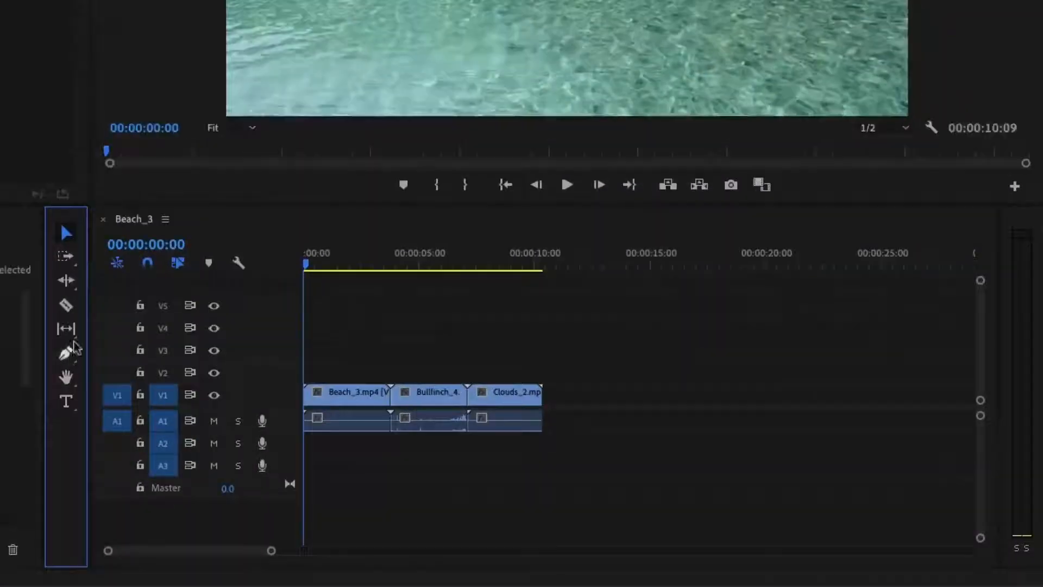
{"action": "left_click", "coordinate": [67, 307]}
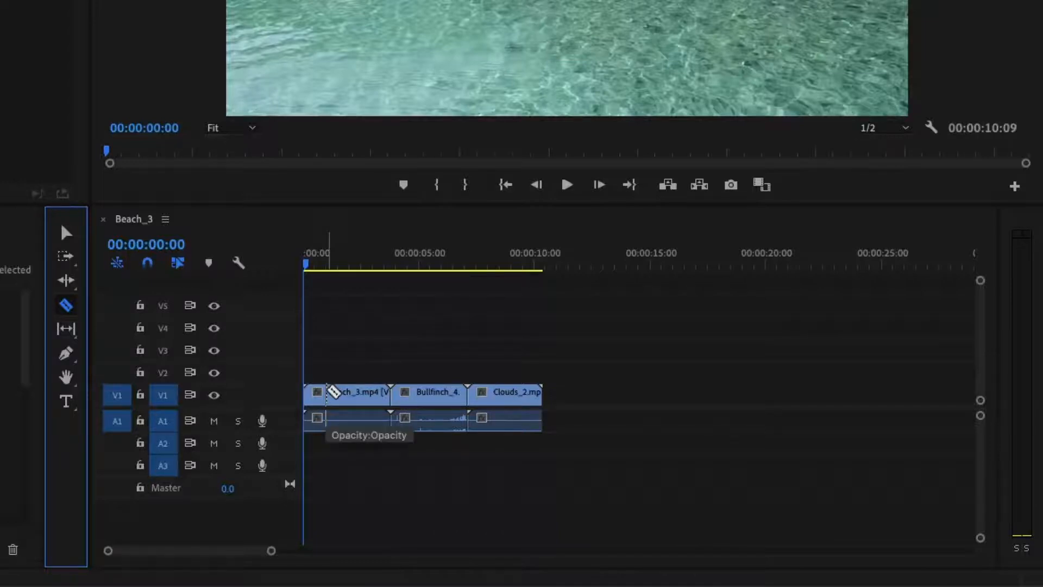
{"action": "left_click", "coordinate": [327, 392]}
{"action": "left_click", "coordinate": [359, 392]}
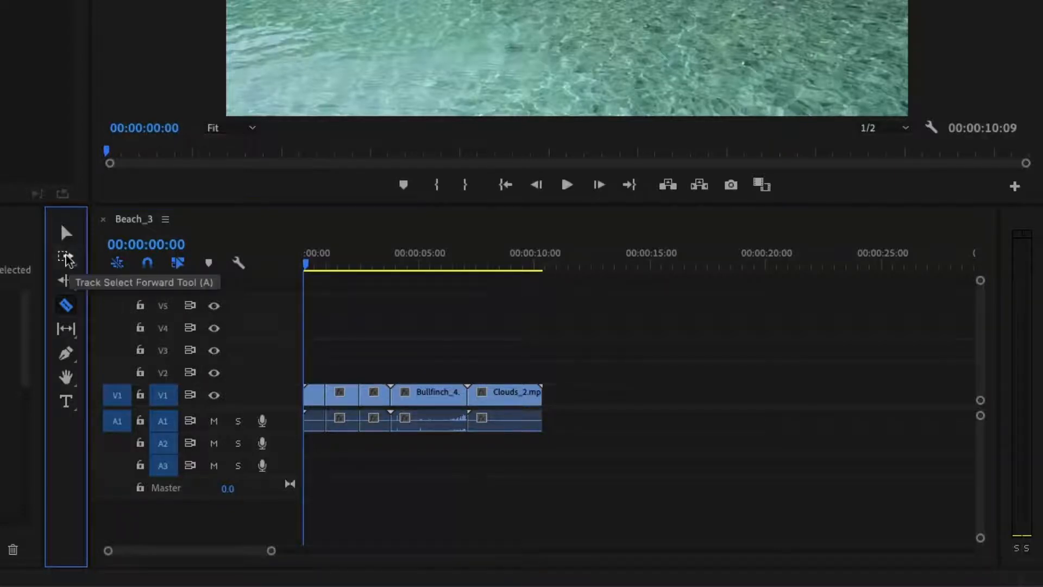
Place Beach_3.mp4 on V2 above Bullfinch_4.mp4, and use Track Select Forward on all tracks and on V2 only.
{"action": "key", "text": "m"}
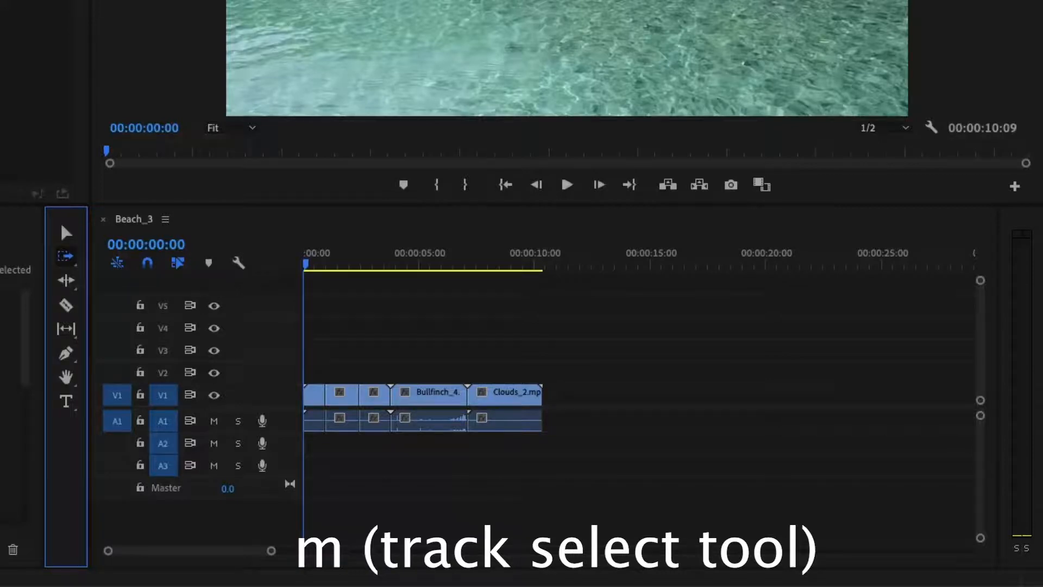
{"action": "left_click_drag", "start_coordinate": [7, 345], "coordinate": [388, 377]}
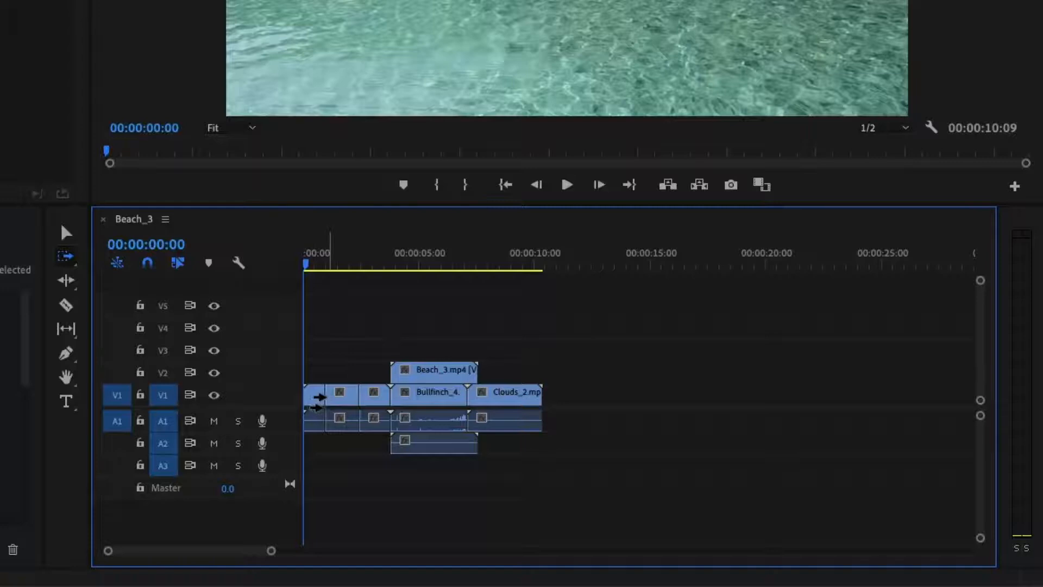
{"action": "left_click", "coordinate": [318, 397]}
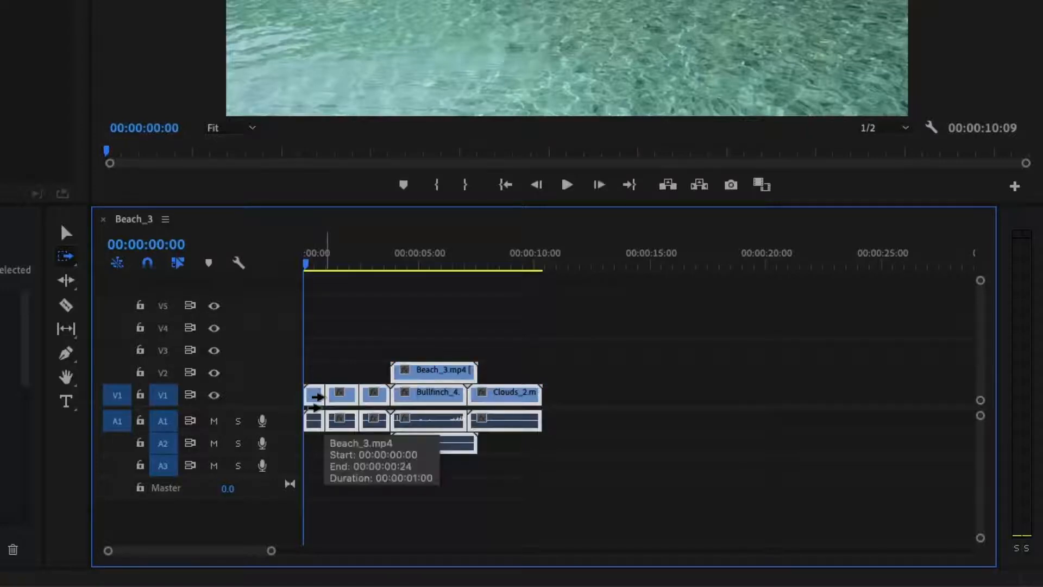
{"action": "left_click", "coordinate": [313, 372], "text": "shift"}
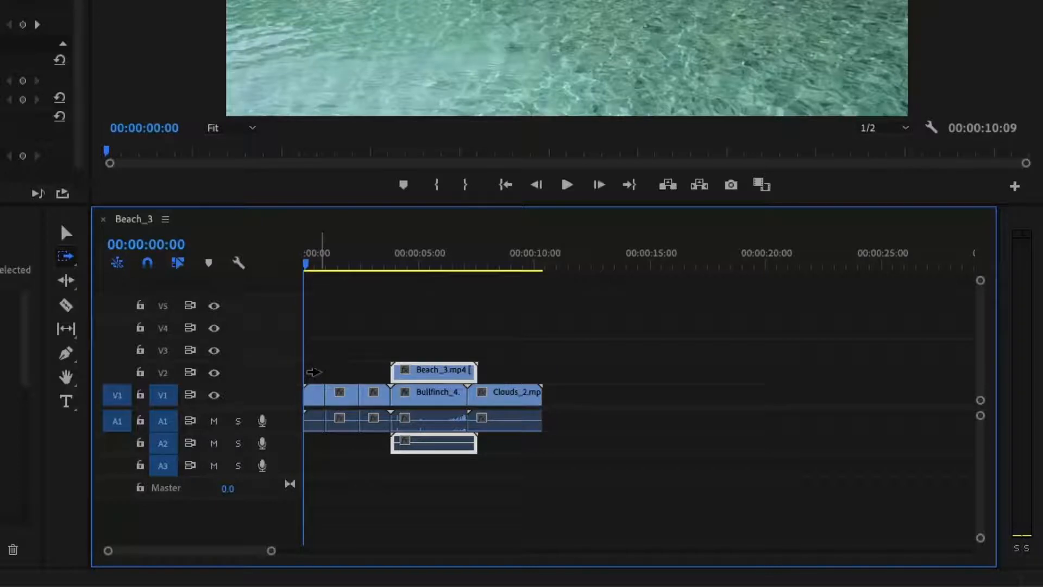
Switch to the Selection tool and select the first Beach_3 piece, Bullfinch_4.mp4 and Clouds_2.mp4 individually on V1.
{"action": "left_click", "coordinate": [65, 235]}
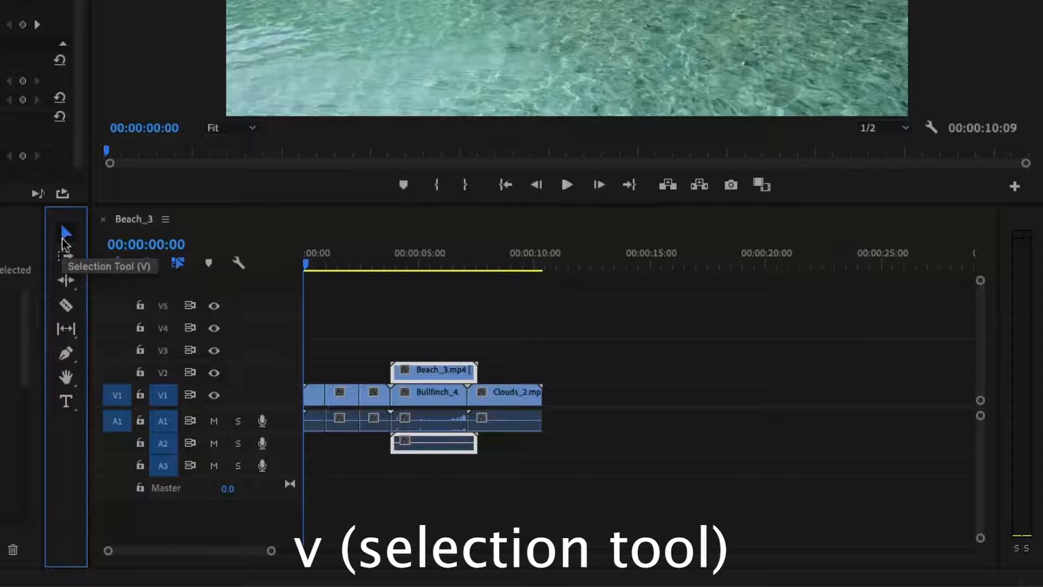
{"action": "left_click", "coordinate": [316, 395]}
{"action": "left_click", "coordinate": [447, 392]}
{"action": "left_click", "coordinate": [524, 392]}
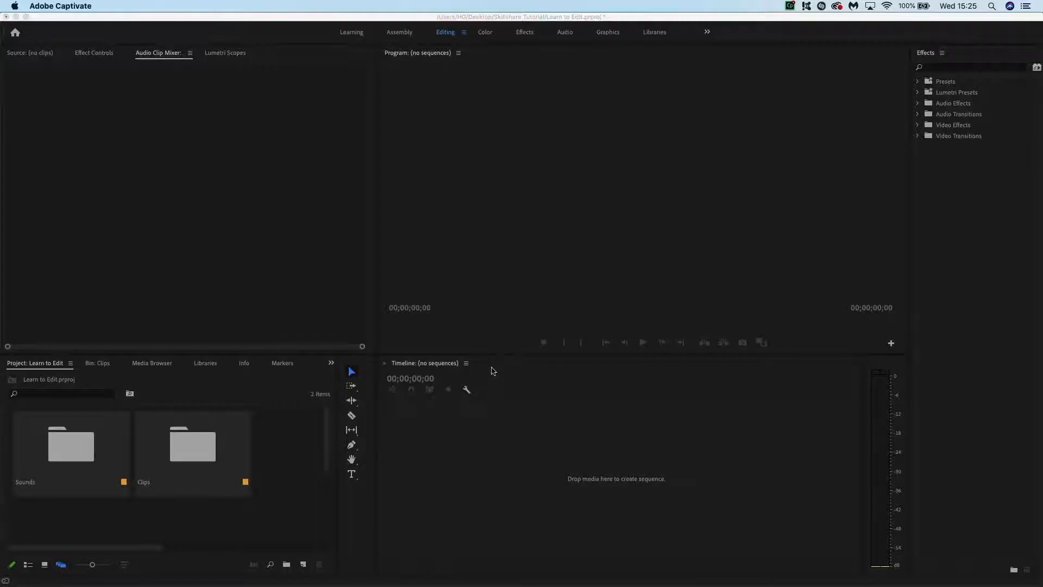
Open the Clips bin of the Learn to Edit project.
{"action": "left_click", "coordinate": [276, 376]}
{"action": "left_click", "coordinate": [508, 384]}
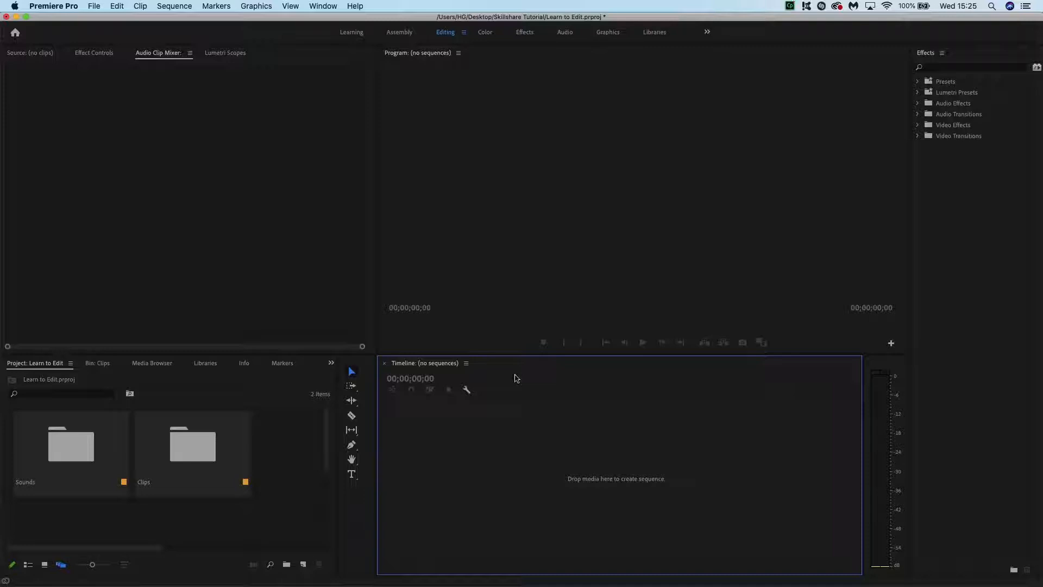
{"action": "left_click_drag", "start_coordinate": [209, 530], "coordinate": [55, 451]}
{"action": "left_click", "coordinate": [210, 514]}
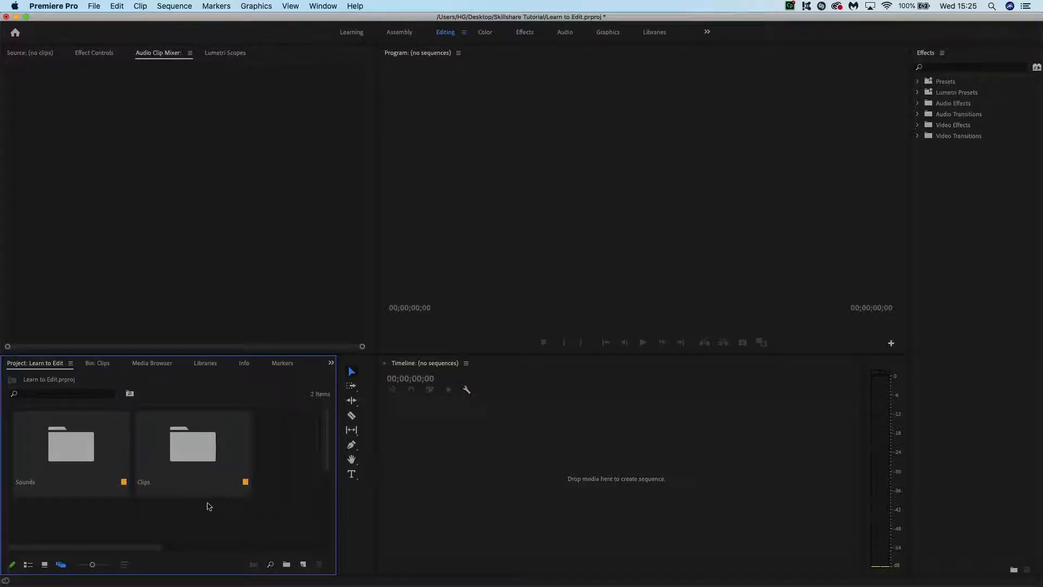
{"action": "double_click", "coordinate": [205, 489]}
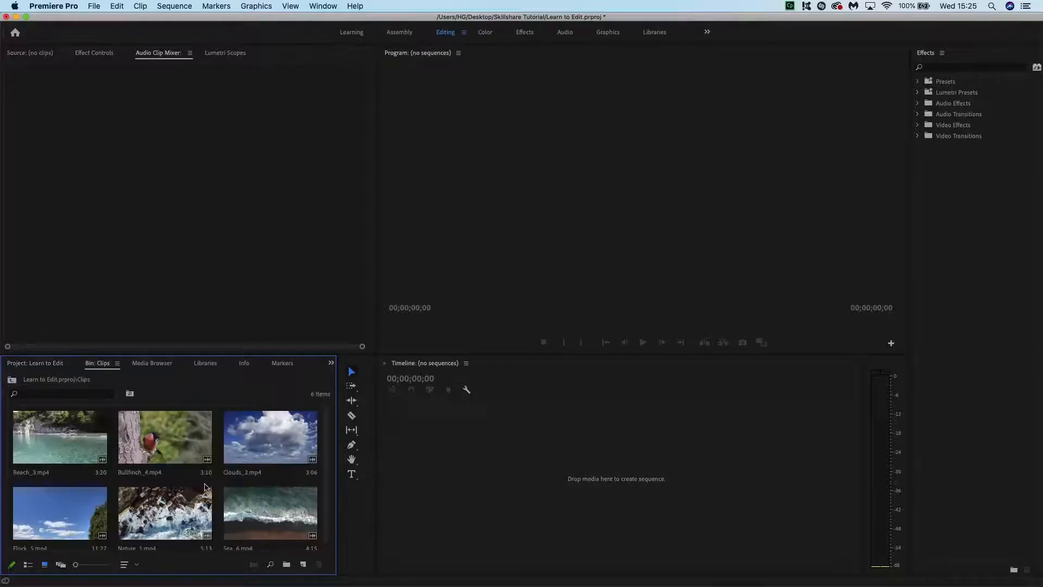
Create a sequence by placing all six video clips from the Clips bin on the empty timeline.
{"action": "left_click_drag", "start_coordinate": [10, 409], "coordinate": [536, 485]}
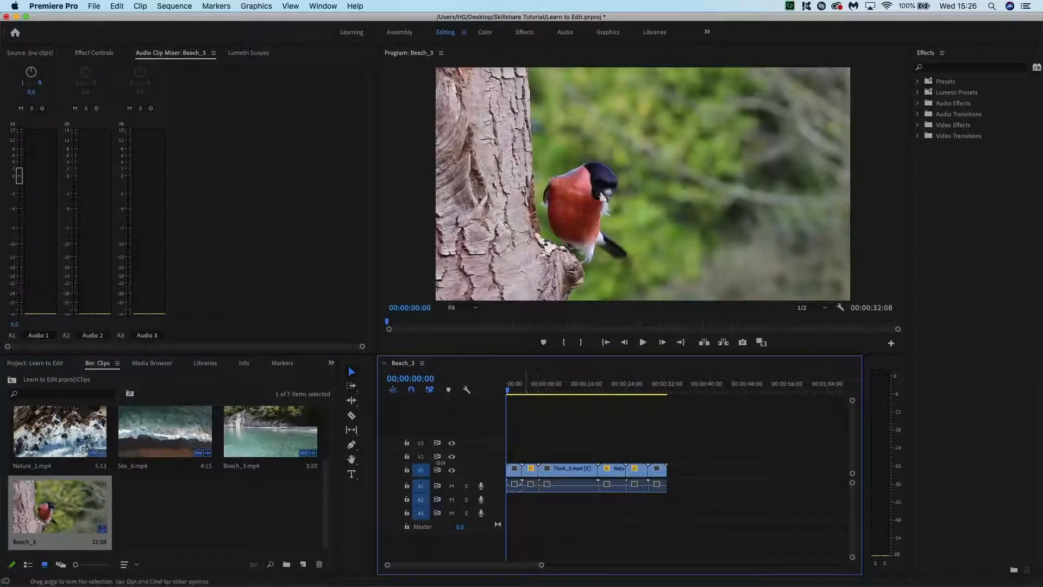
Add another copy of Beach_3.mp4 to the end of the sequence on V1 and delete it again.
{"action": "left_click", "coordinate": [278, 442]}
{"action": "left_click_drag", "start_coordinate": [433, 439], "coordinate": [671, 478]}
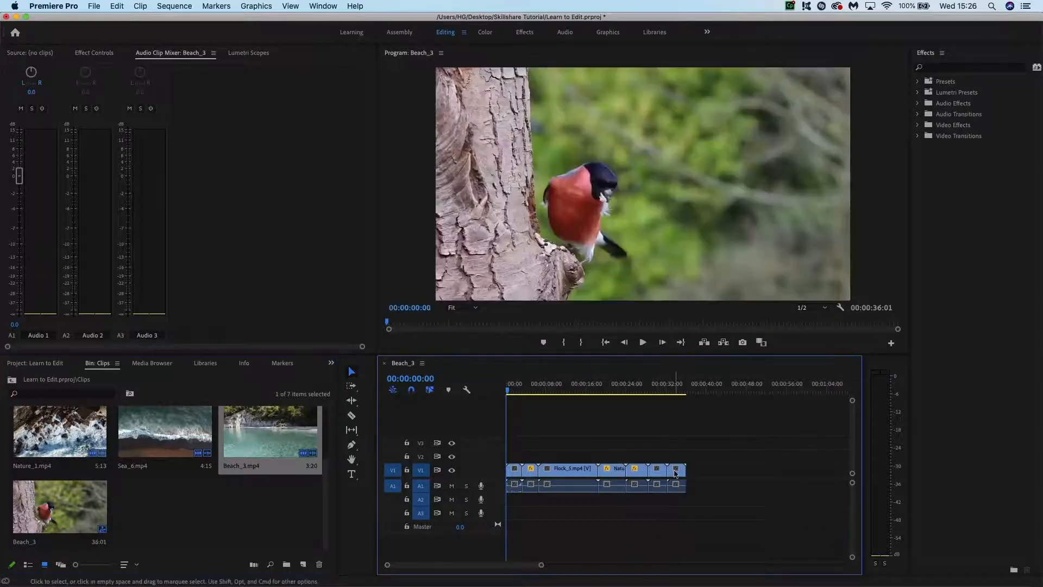
{"action": "key", "text": "Delete"}
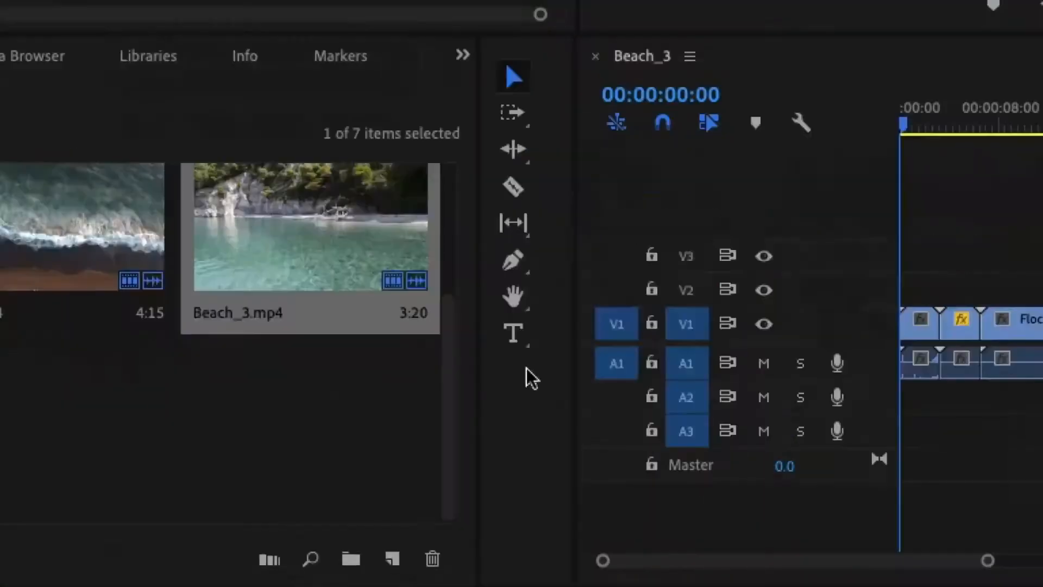
{"action": "left_click", "coordinate": [356, 487]}
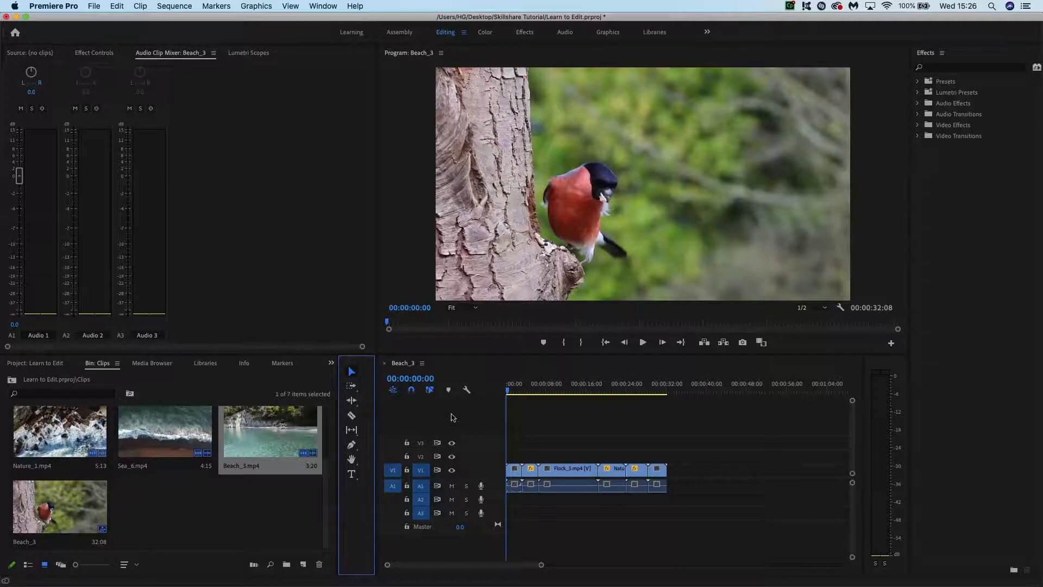
Rearrange the clips on V1 so Nature_1.mp4 and Flock_5.mp4 come first, leaving gaps between the following clips.
{"action": "left_click_drag", "start_coordinate": [509, 391], "coordinate": [616, 398]}
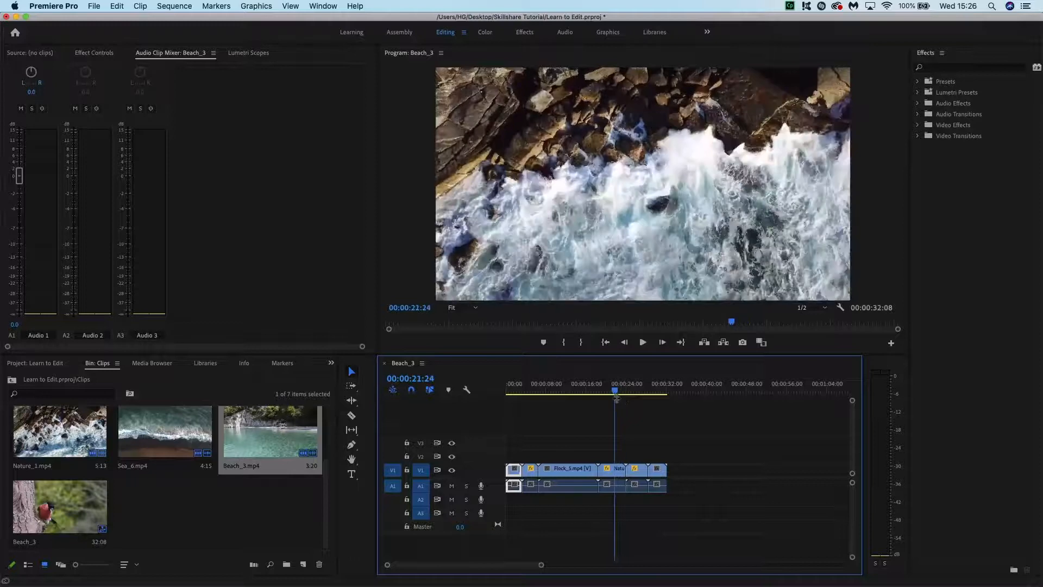
{"action": "left_click_drag", "start_coordinate": [510, 441], "coordinate": [693, 505]}
{"action": "left_click_drag", "start_coordinate": [565, 485], "coordinate": [522, 468]}
{"action": "key", "text": "space"}
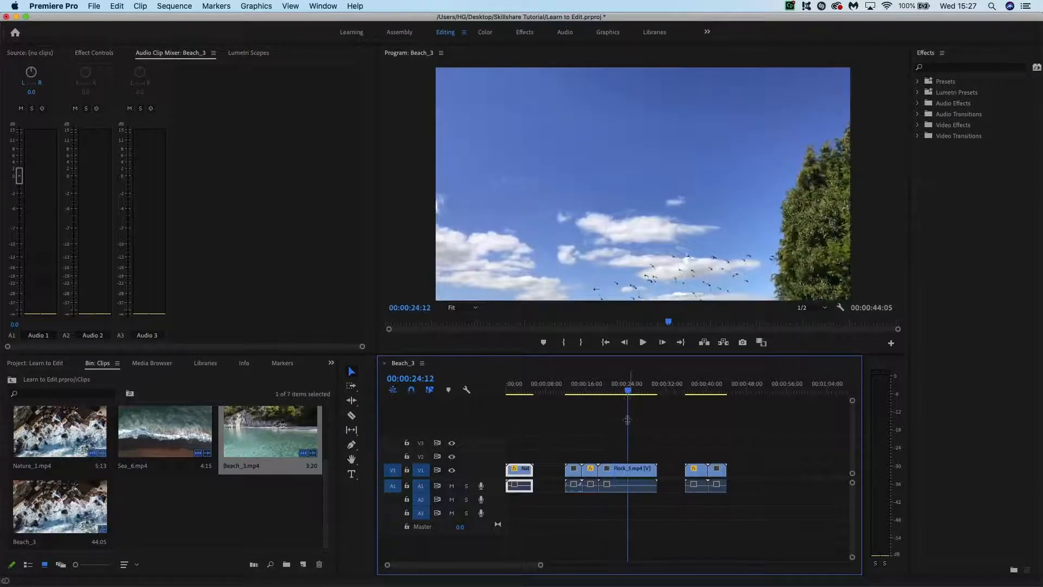
{"action": "left_click_drag", "start_coordinate": [574, 471], "coordinate": [737, 473]}
{"action": "left_click_drag", "start_coordinate": [589, 472], "coordinate": [748, 472]}
{"action": "left_click_drag", "start_coordinate": [645, 473], "coordinate": [582, 476]}
{"action": "left_click_drag", "start_coordinate": [695, 473], "coordinate": [644, 478]}
{"action": "left_click_drag", "start_coordinate": [717, 473], "coordinate": [691, 473]}
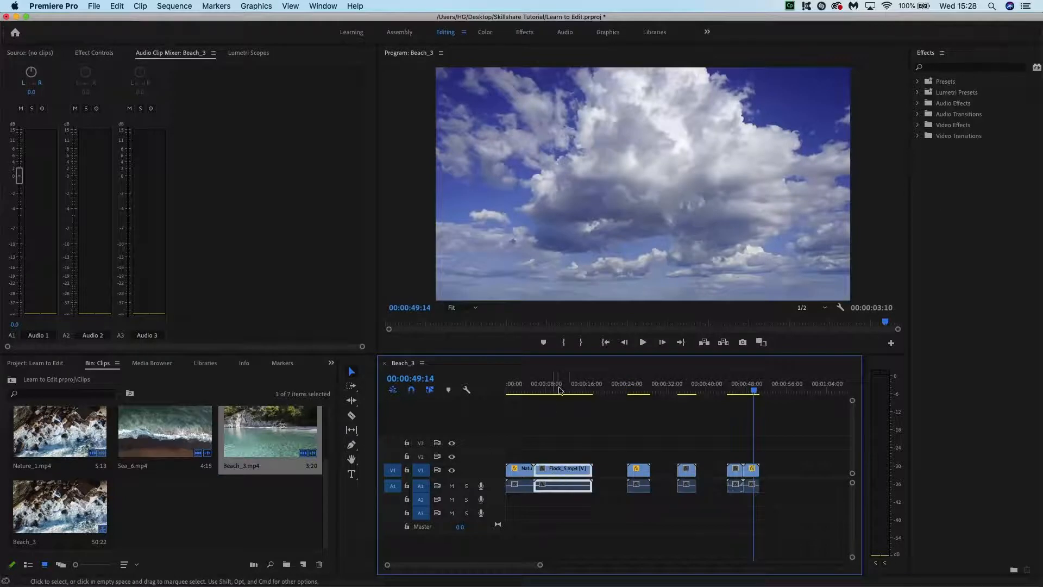
Cut Flock_5.mp4 with the Razor tool at 00:00:09:13 and delete its first piece.
{"action": "mouse_move", "coordinate": [572, 389]}
{"action": "left_mouse_down"}
{"action": "mouse_move", "coordinate": [528, 392]}
{"action": "mouse_move", "coordinate": [554, 398]}
{"action": "left_mouse_up"}
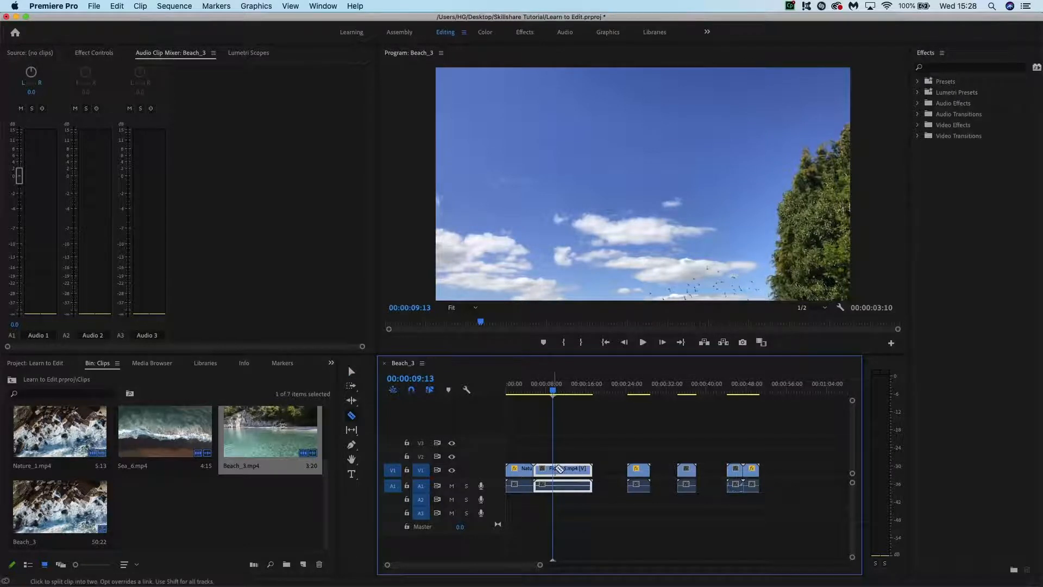
{"action": "left_click", "coordinate": [553, 468]}
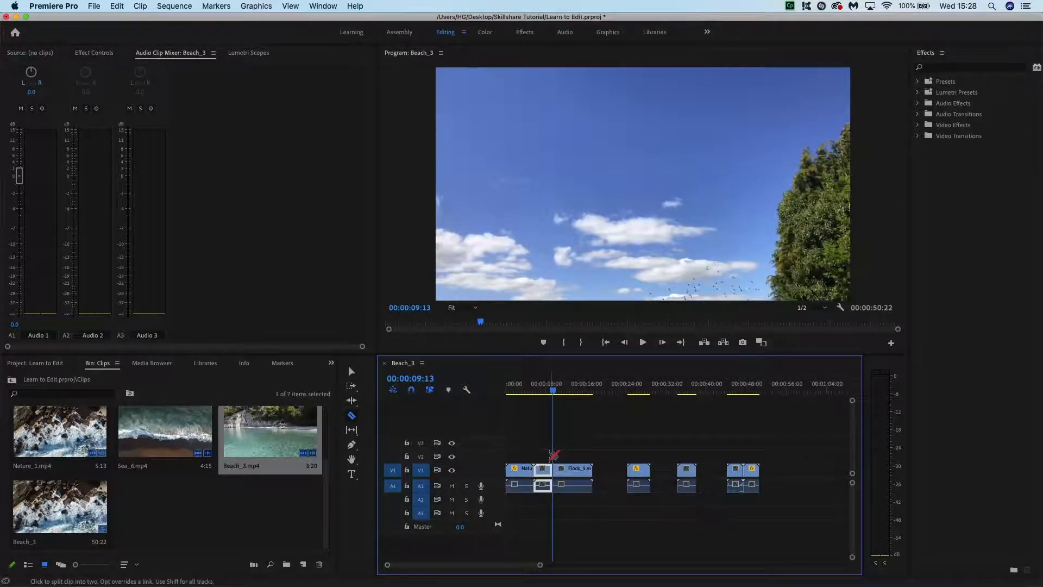
{"action": "key", "text": "v"}
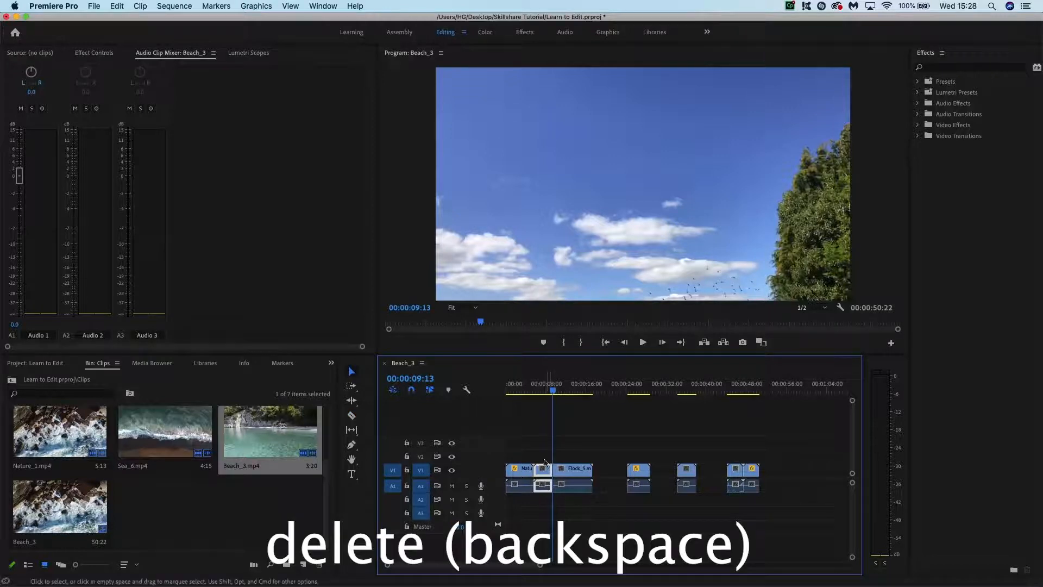
{"action": "key", "text": "BackSpace"}
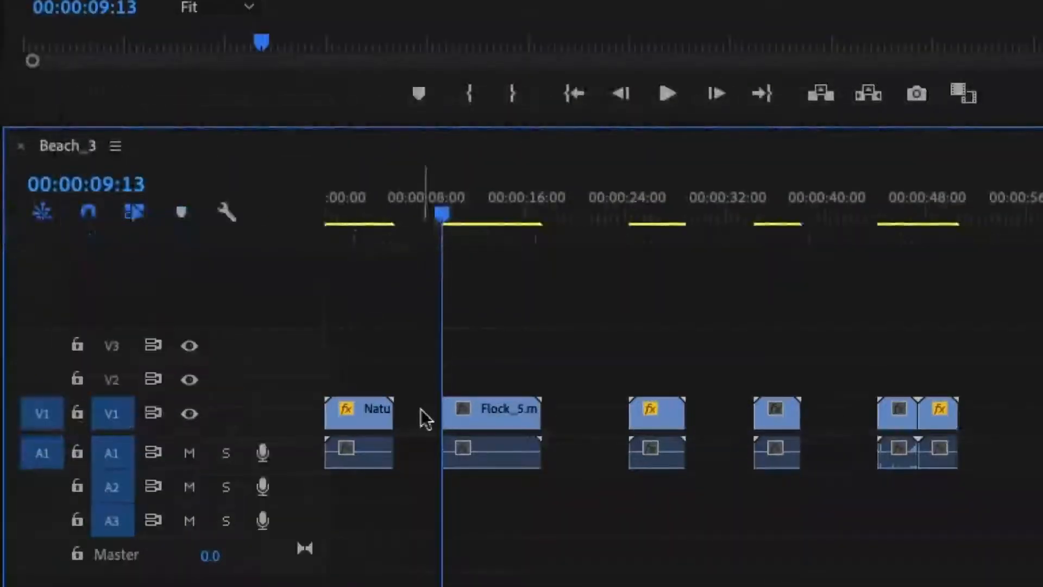
Close every gap between the clips on V1 so they run back to back.
{"action": "mouse_move", "coordinate": [444, 413]}
{"action": "left_mouse_down"}
{"action": "mouse_move", "coordinate": [418, 412]}
{"action": "mouse_move", "coordinate": [443, 413]}
{"action": "left_mouse_up"}
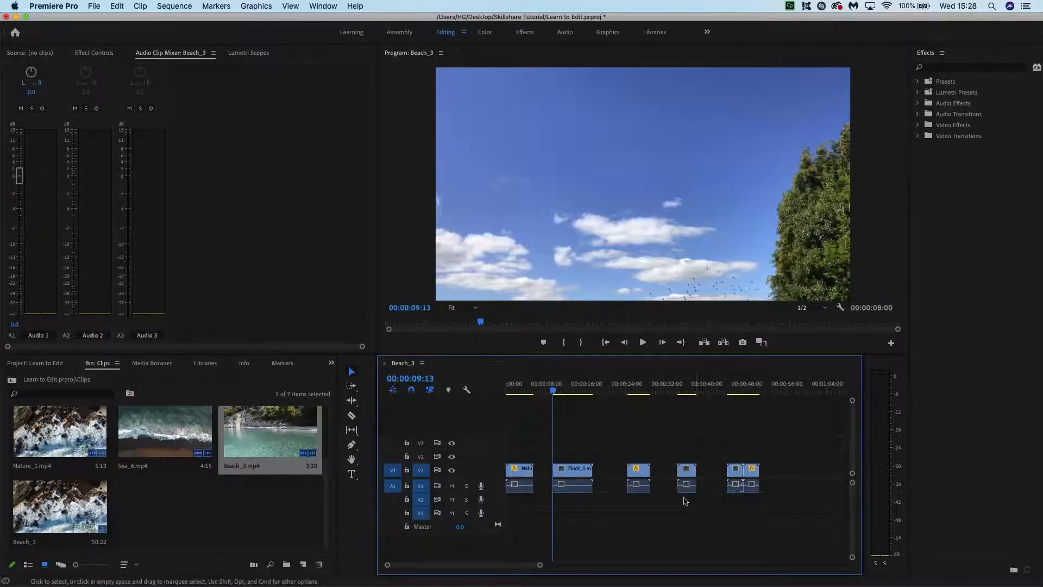
{"action": "left_click", "coordinate": [547, 472]}
{"action": "key", "text": "Delete"}
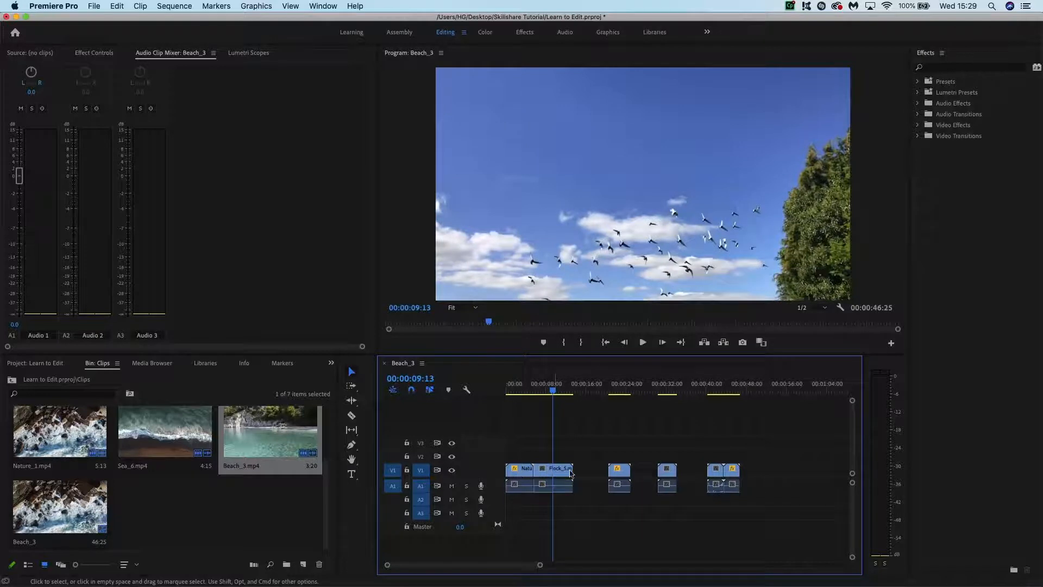
{"action": "left_click", "coordinate": [595, 471]}
{"action": "key", "text": "Delete"}
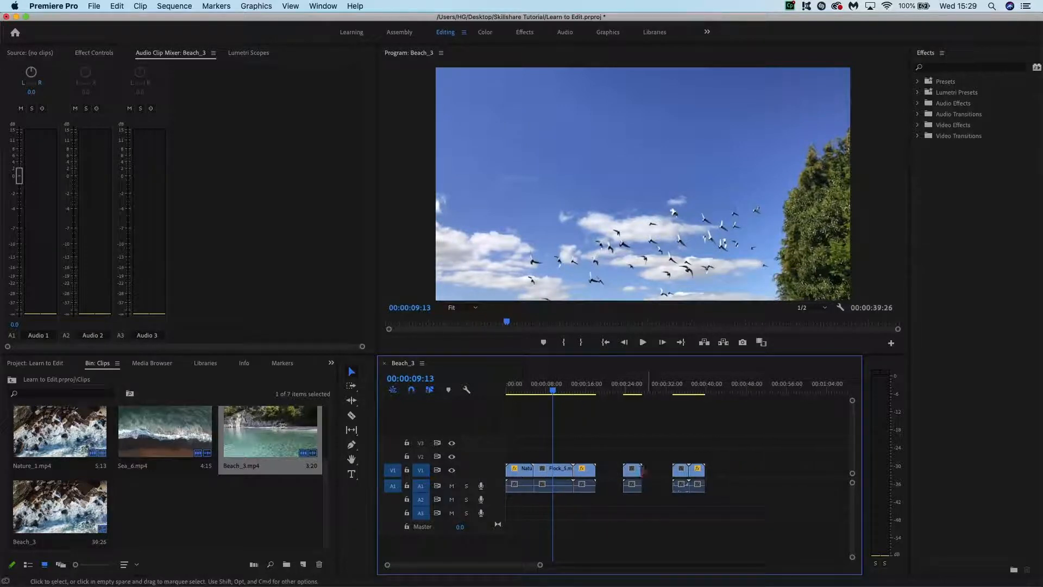
{"action": "left_click", "coordinate": [612, 472]}
{"action": "key", "text": "Delete"}
{"action": "left_click", "coordinate": [625, 472]}
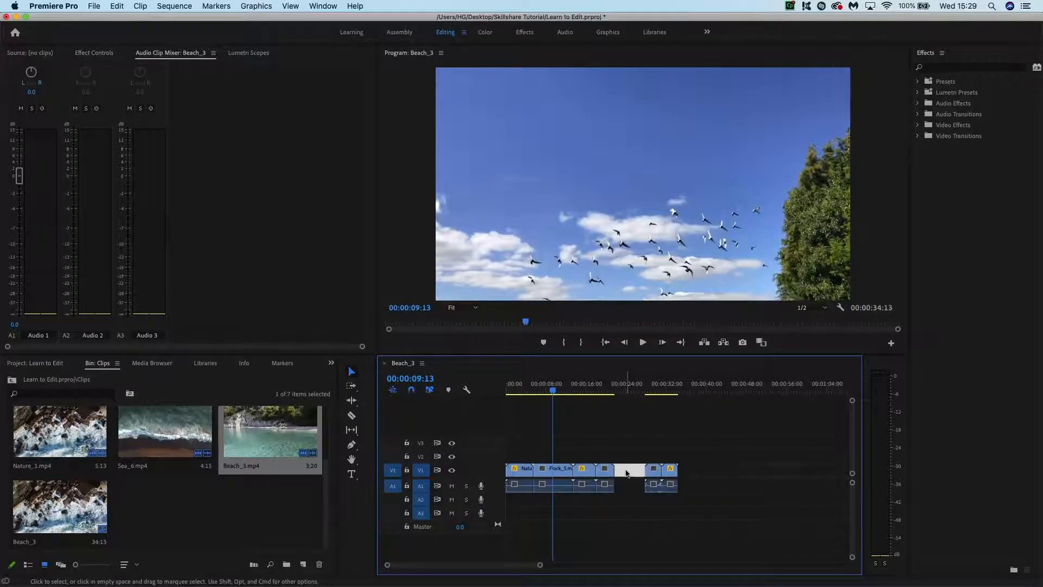
{"action": "key", "text": "Delete"}
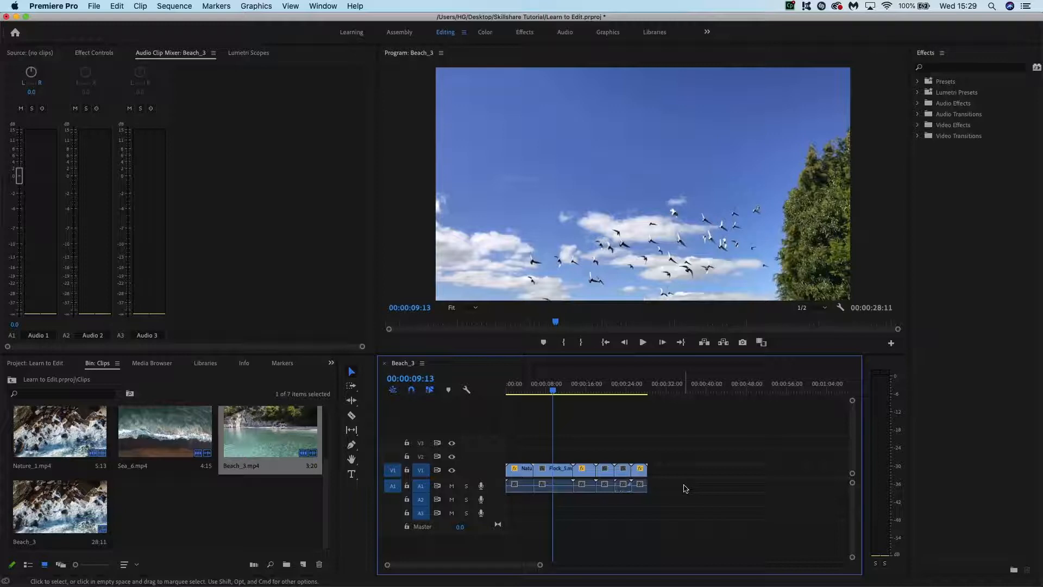
Move the last clip on V1 away from the others and undo the move, checking the Undo and Redo commands.
{"action": "left_click_drag", "start_coordinate": [644, 471], "coordinate": [673, 479]}
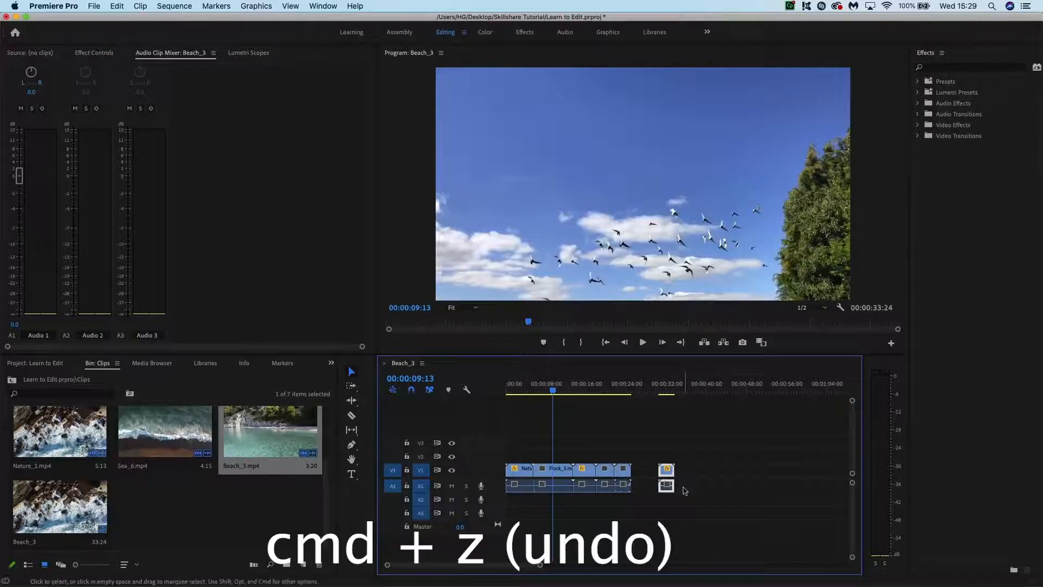
{"action": "key", "text": "super+z"}
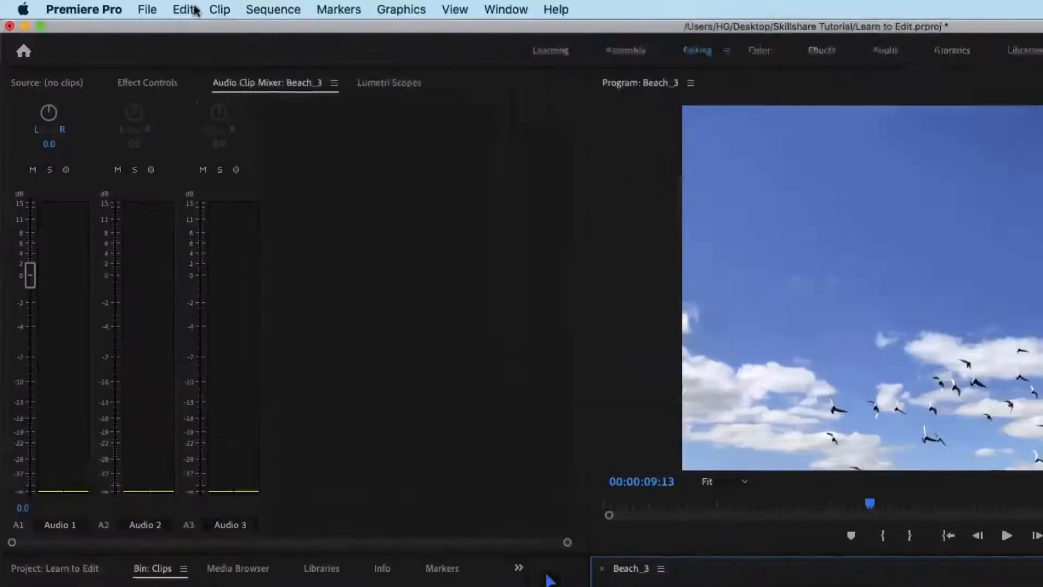
{"action": "left_click", "coordinate": [119, 6]}
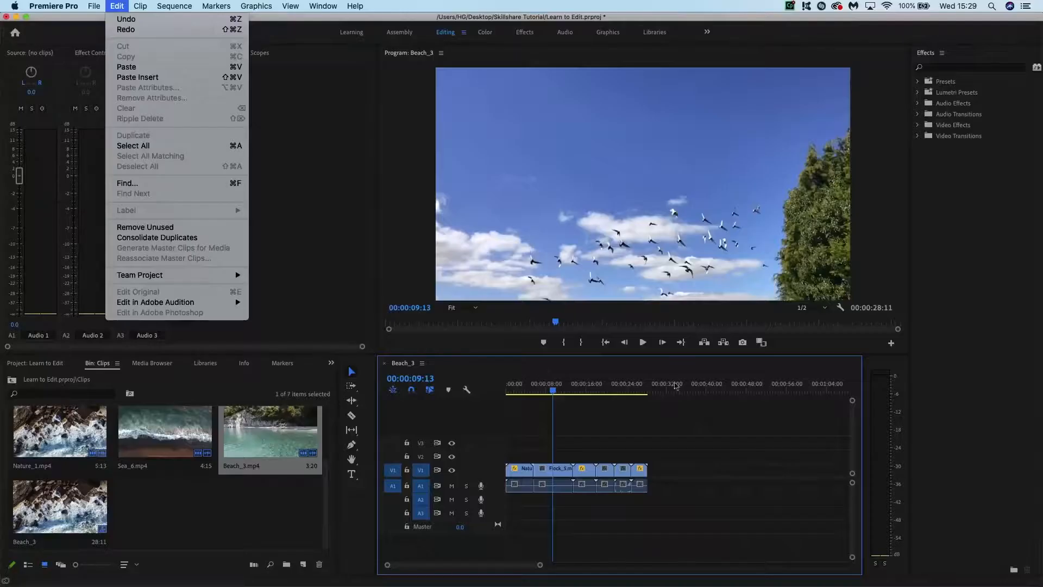
{"action": "left_click", "coordinate": [666, 373]}
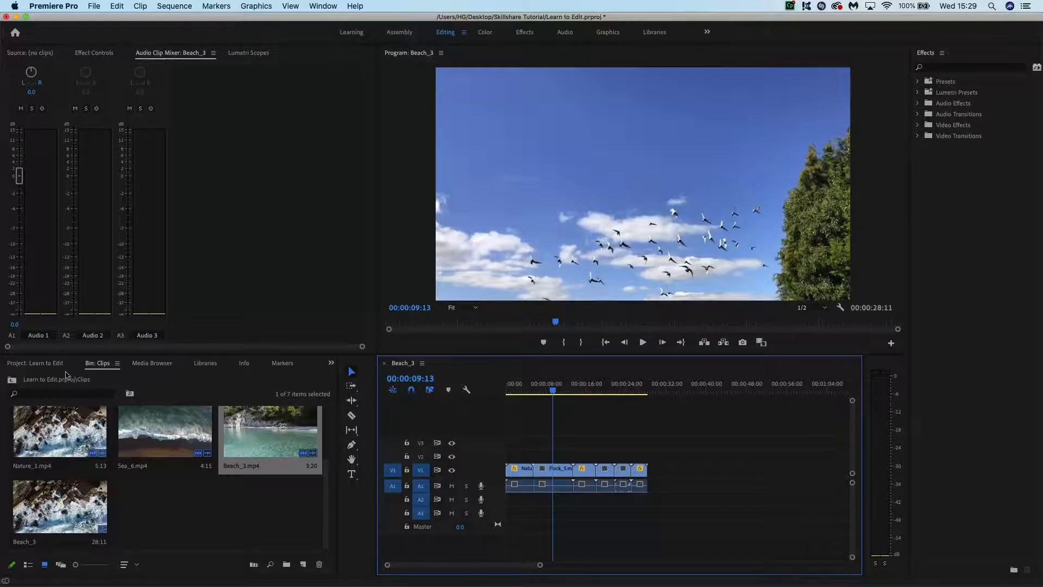
Add Going_Home_Music.wav from the Sounds bin to the start of A2 and return the playhead to 00:00:00:00.
{"action": "left_click", "coordinate": [12, 379]}
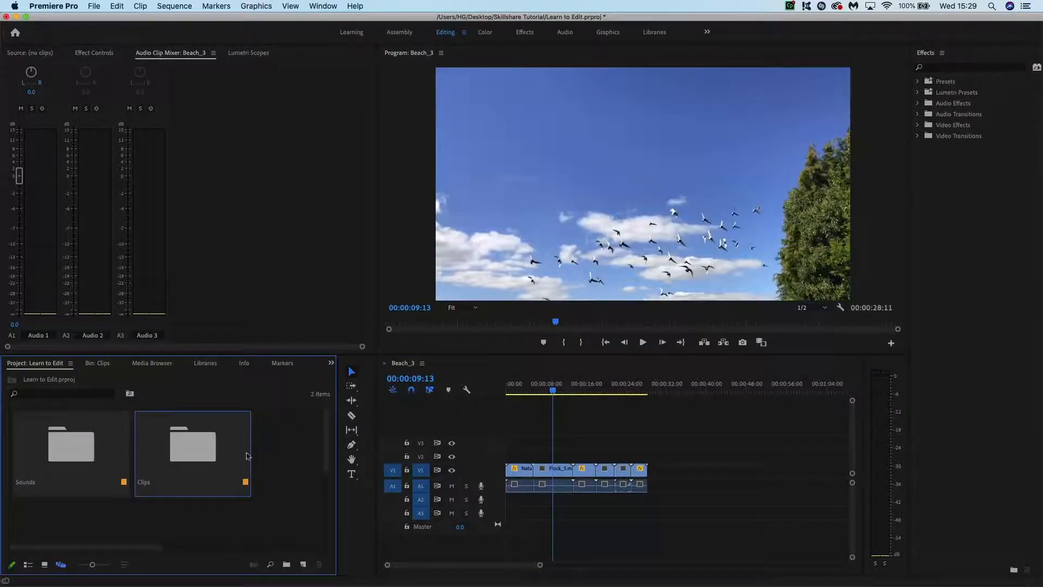
{"action": "left_click", "coordinate": [65, 465]}
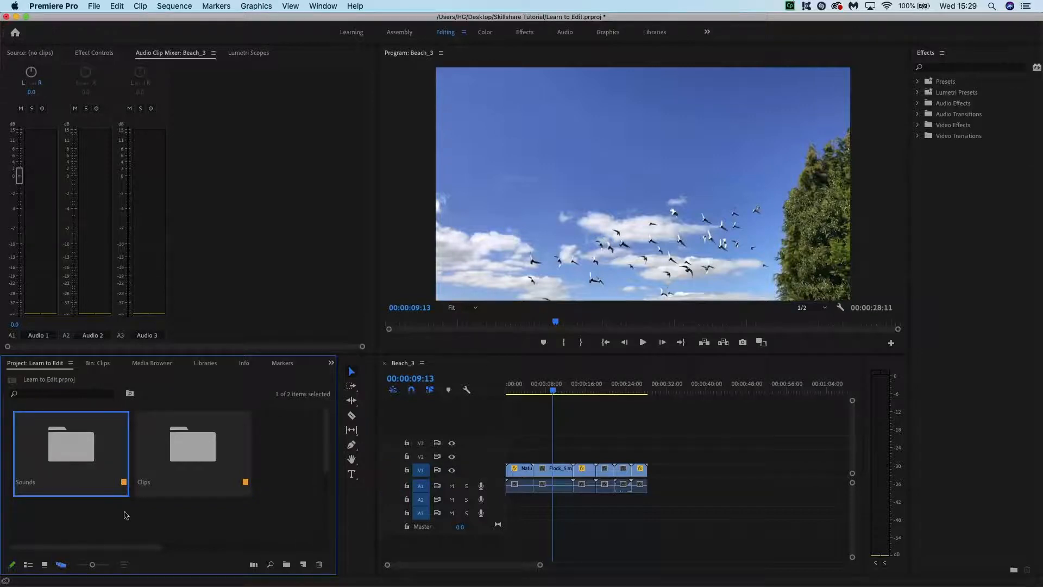
{"action": "double_click", "coordinate": [84, 473]}
{"action": "left_click_drag", "start_coordinate": [86, 472], "coordinate": [511, 503]}
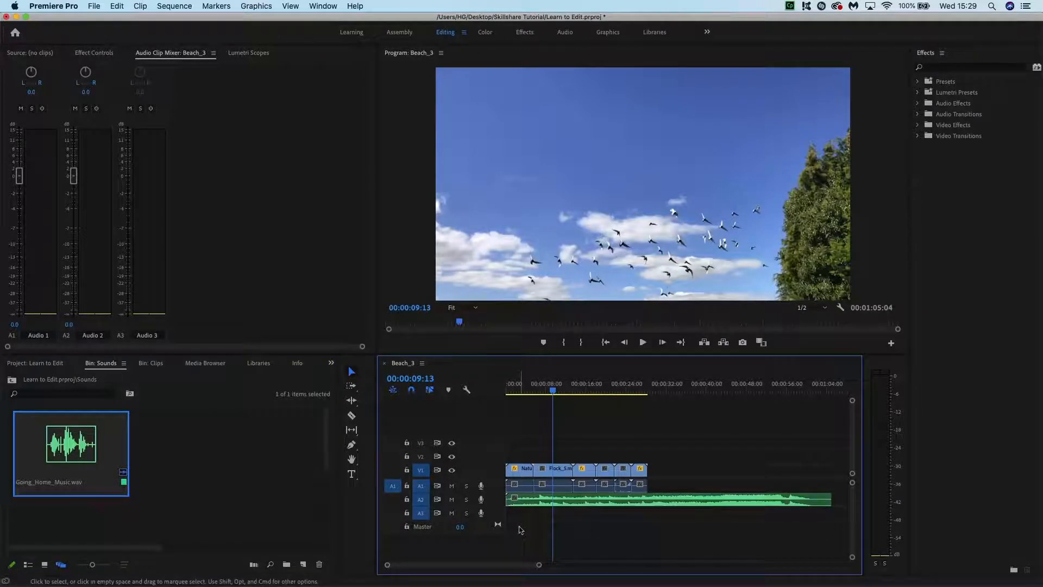
{"action": "left_click_drag", "start_coordinate": [554, 390], "coordinate": [504, 395]}
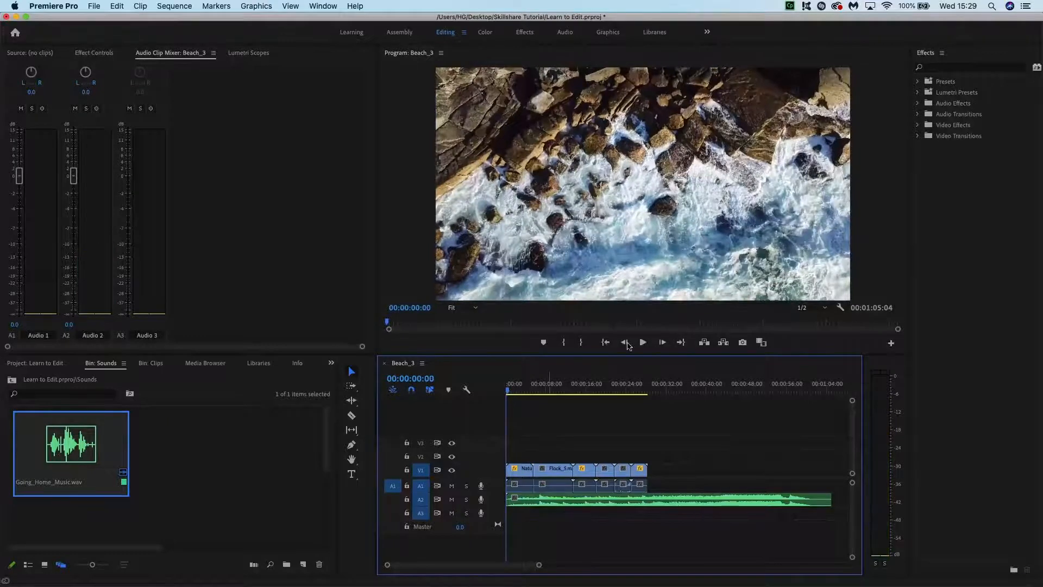
Show the effect controls for the Bullfinch_4.mp4 clip on V1.
{"action": "left_click", "coordinate": [94, 52]}
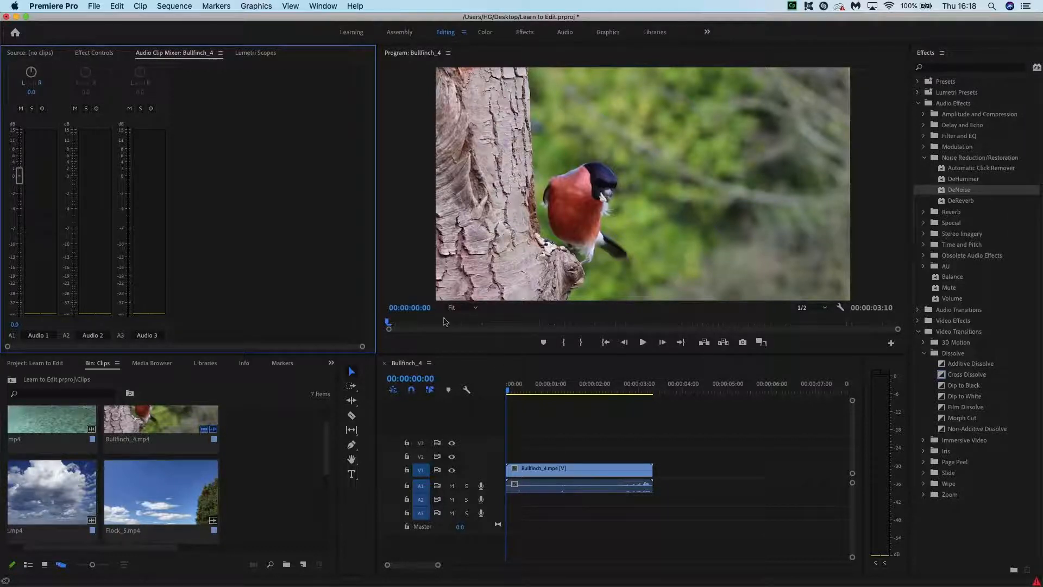
{"action": "left_click", "coordinate": [94, 54]}
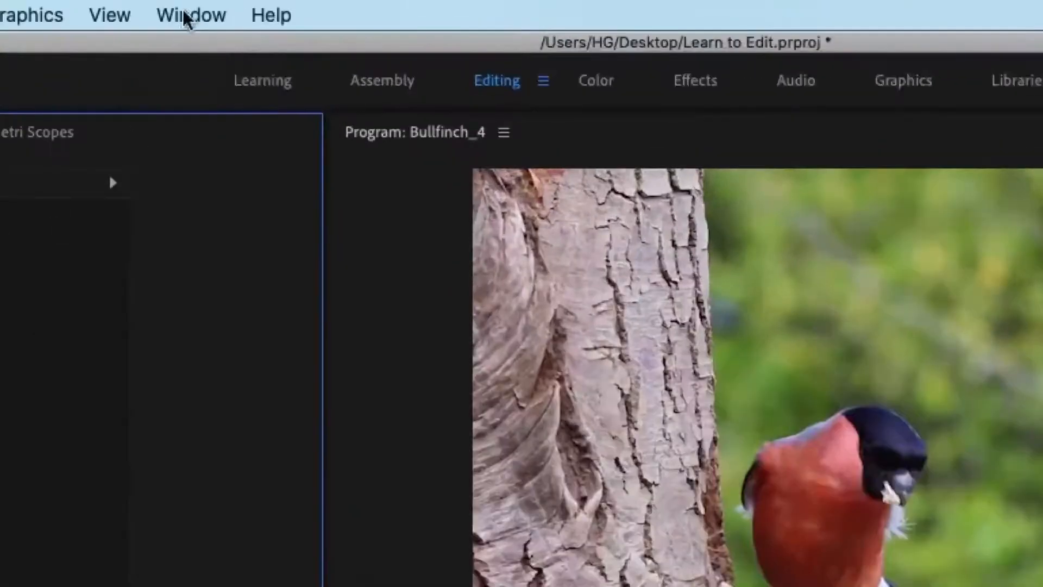
{"action": "left_click", "coordinate": [186, 16]}
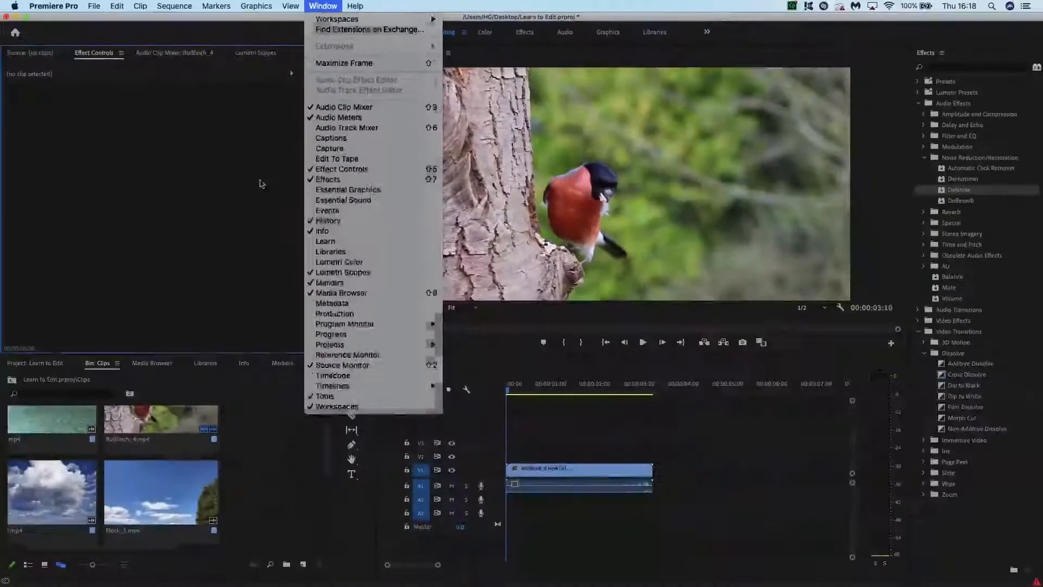
{"action": "left_click", "coordinate": [233, 424]}
{"action": "left_click", "coordinate": [530, 468]}
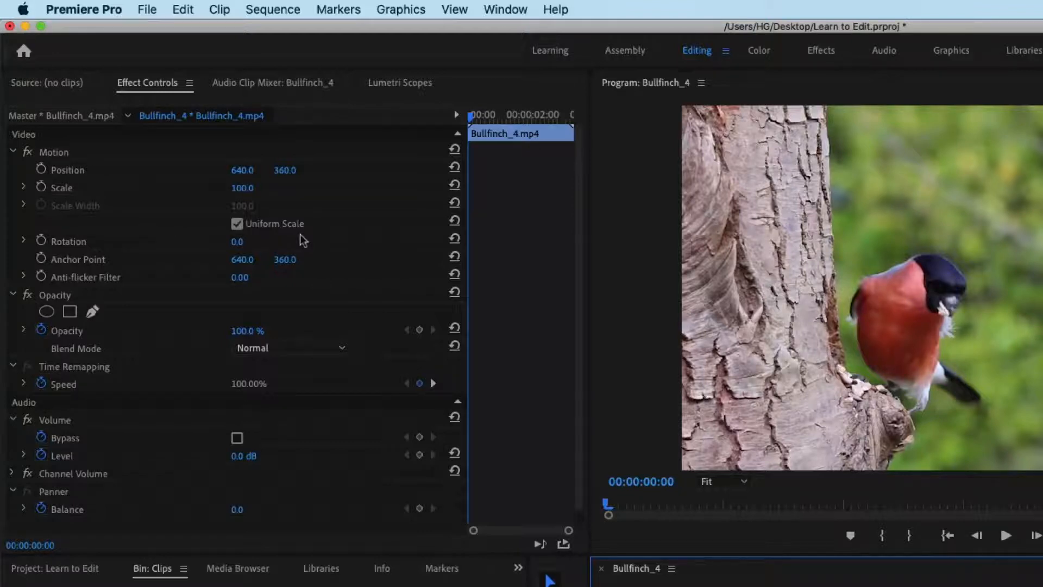
Set the Bullfinch_4.mp4 clip's Position to 745 horizontally and 500 vertically, and reset Position to its default.
{"action": "left_click", "coordinate": [76, 170]}
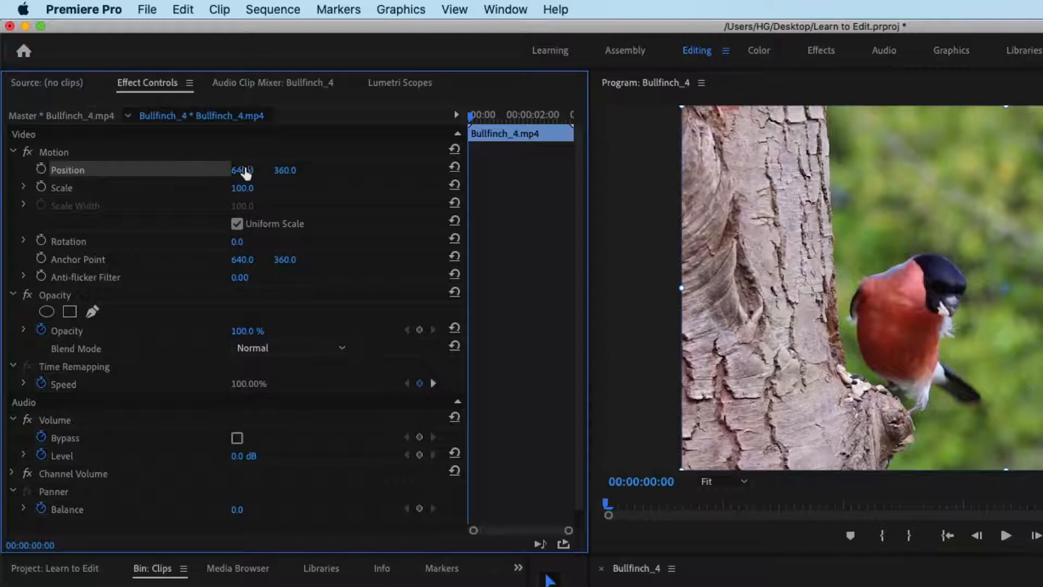
{"action": "left_click_drag", "start_coordinate": [246, 173], "coordinate": [245, 172]}
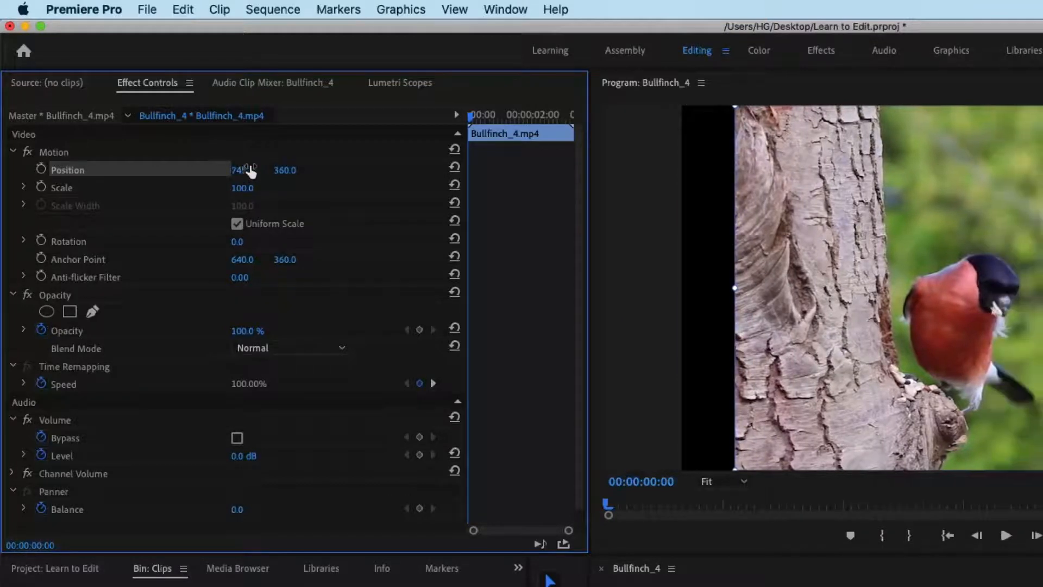
{"action": "left_click", "coordinate": [292, 170]}
{"action": "type", "text": "500"}
{"action": "key", "text": "Return"}
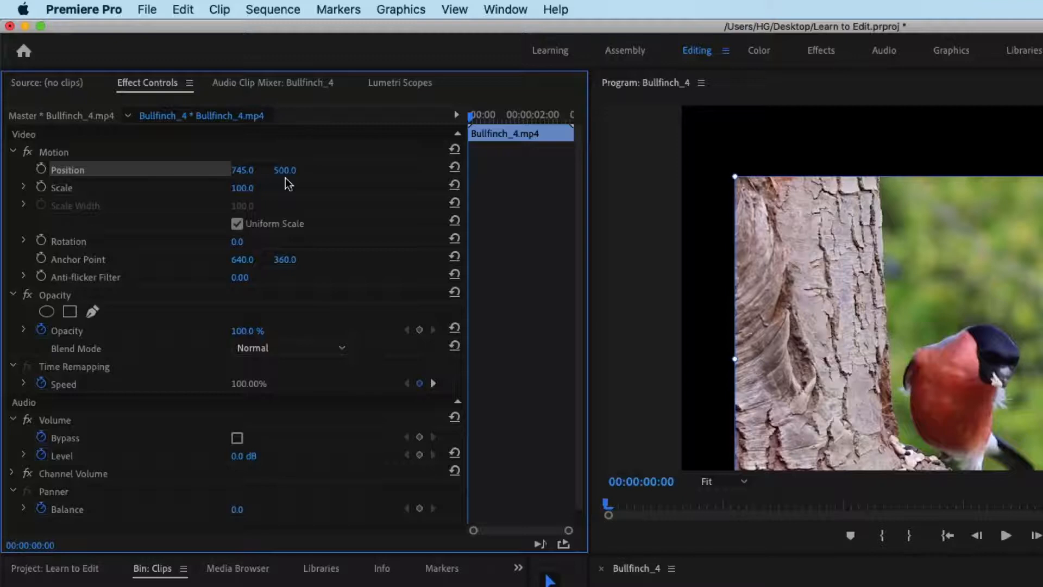
{"action": "key", "text": "End"}
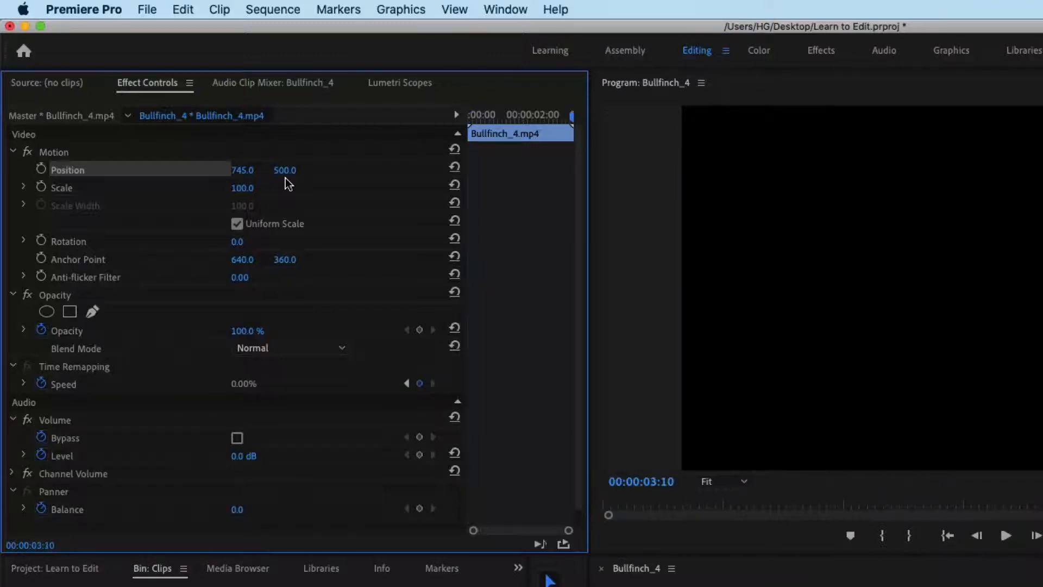
{"action": "key", "text": "Home"}
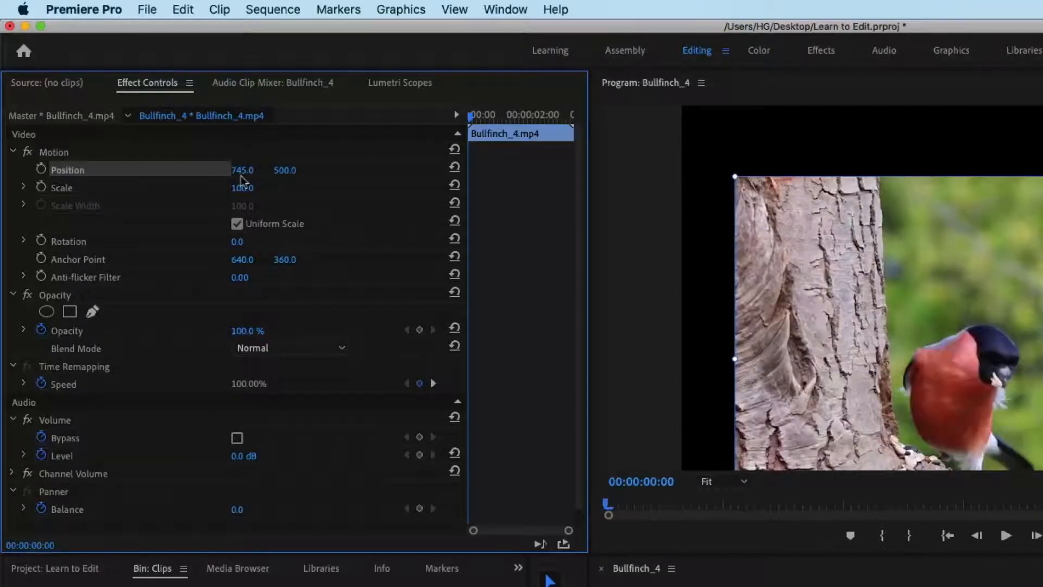
{"action": "left_click", "coordinate": [455, 167]}
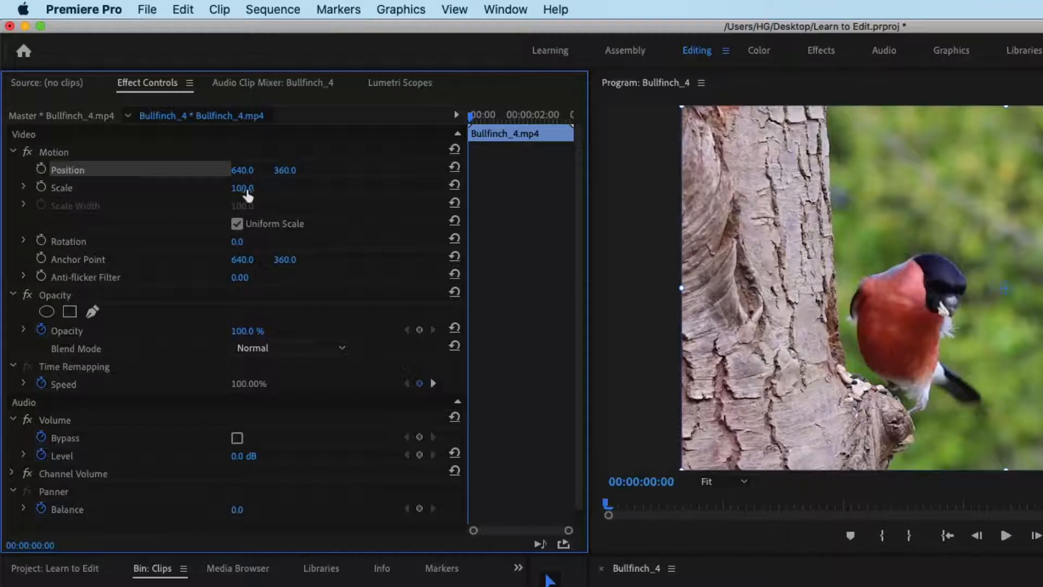
Try a Scale of 87 on the Bullfinch_4.mp4 clip, and set the Scale back to 100.
{"action": "left_click_drag", "start_coordinate": [246, 189], "coordinate": [255, 189]}
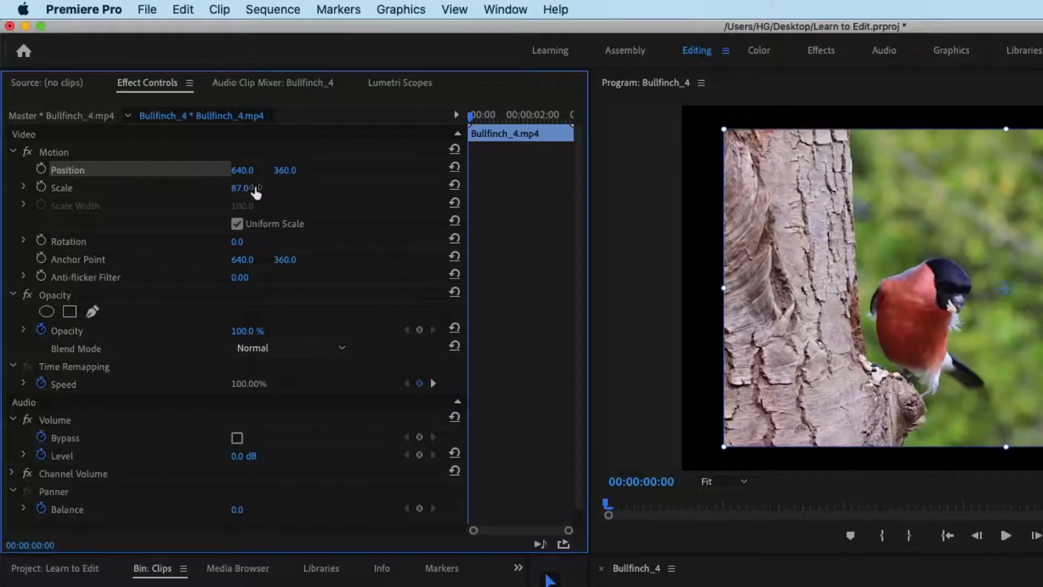
{"action": "left_click", "coordinate": [254, 189]}
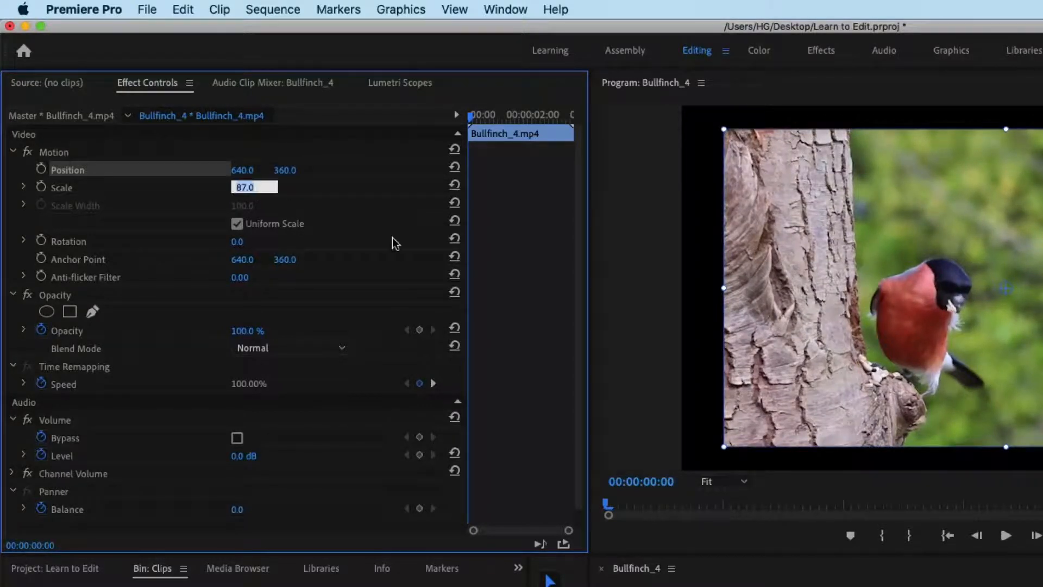
{"action": "type", "text": "100"}
{"action": "key", "text": "Return"}
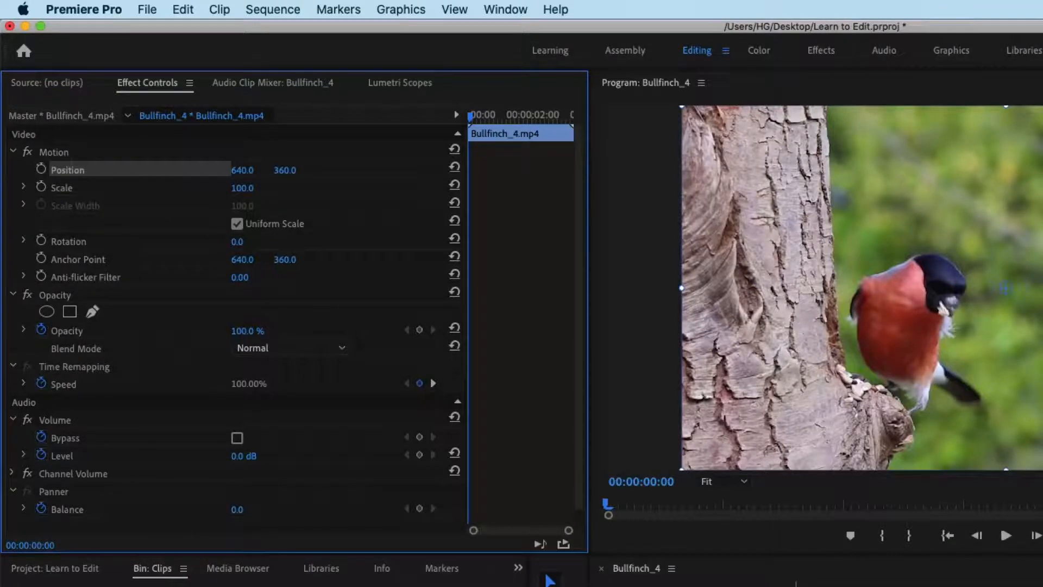
Turn on Scale animation for the Bullfinch_4.mp4 clip with a first keyframe at 00:00:01:06, and check hiding and showing the keyframe timeline.
{"action": "key", "text": "space"}
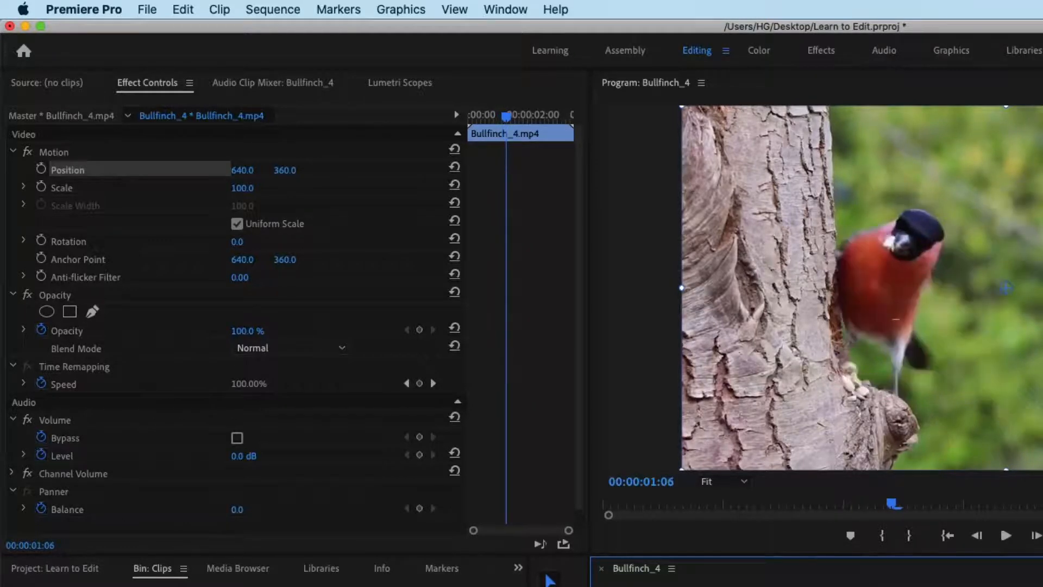
{"action": "left_click", "coordinate": [42, 186]}
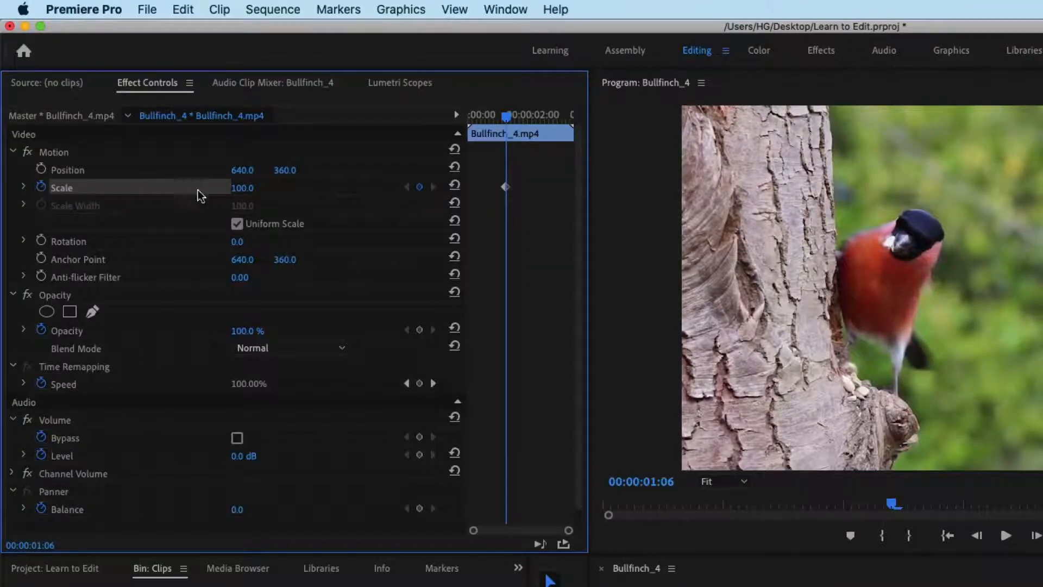
{"action": "left_click", "coordinate": [456, 116]}
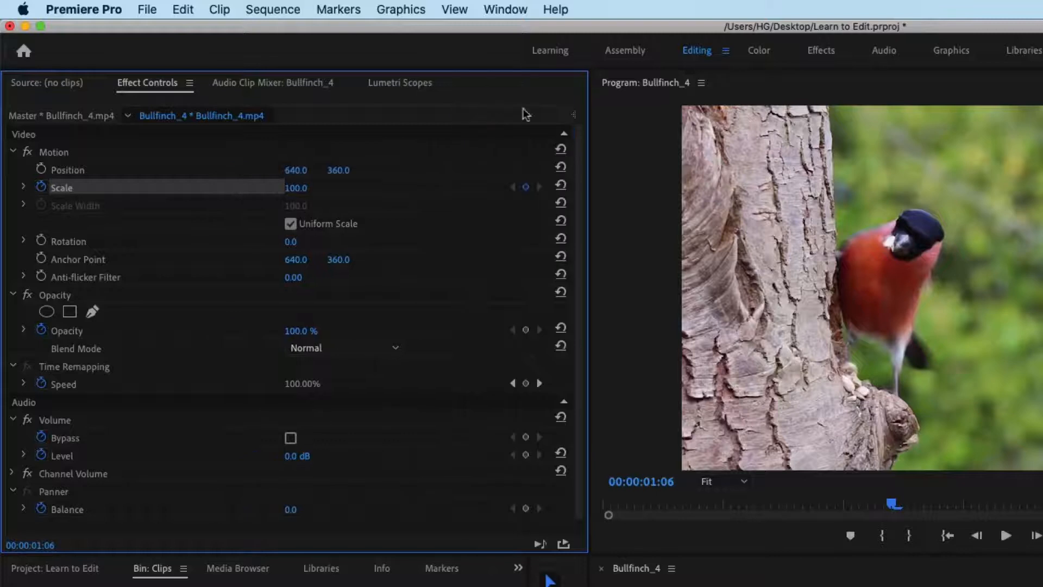
{"action": "left_click", "coordinate": [568, 115]}
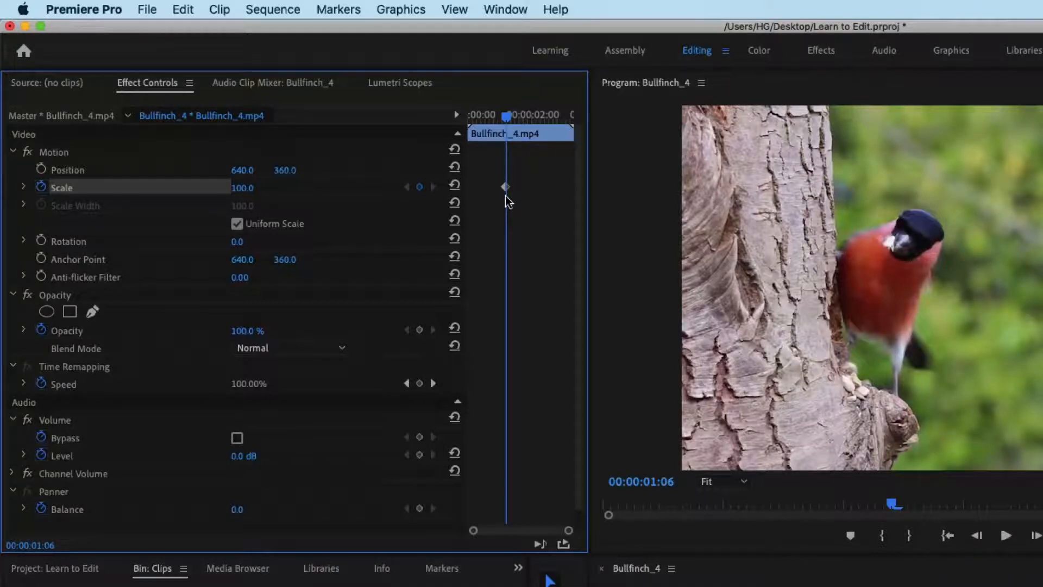
Add a second Scale keyframe of 165 at 00:00:02:15 to the Bullfinch_4.mp4 clip.
{"action": "left_click", "coordinate": [512, 116]}
{"action": "left_click_drag", "start_coordinate": [516, 121], "coordinate": [552, 126]}
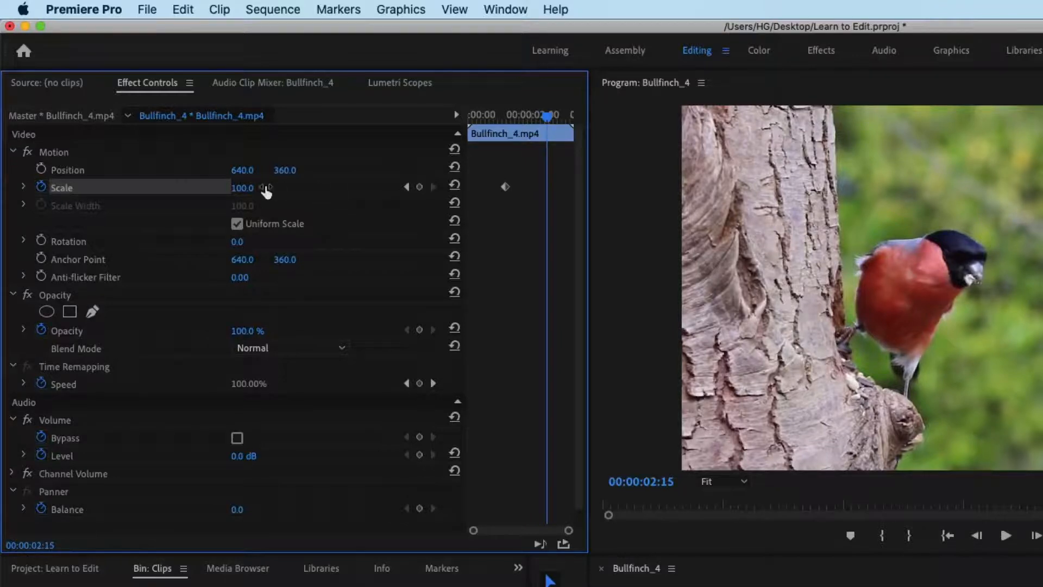
{"action": "left_click_drag", "start_coordinate": [242, 190], "coordinate": [256, 189]}
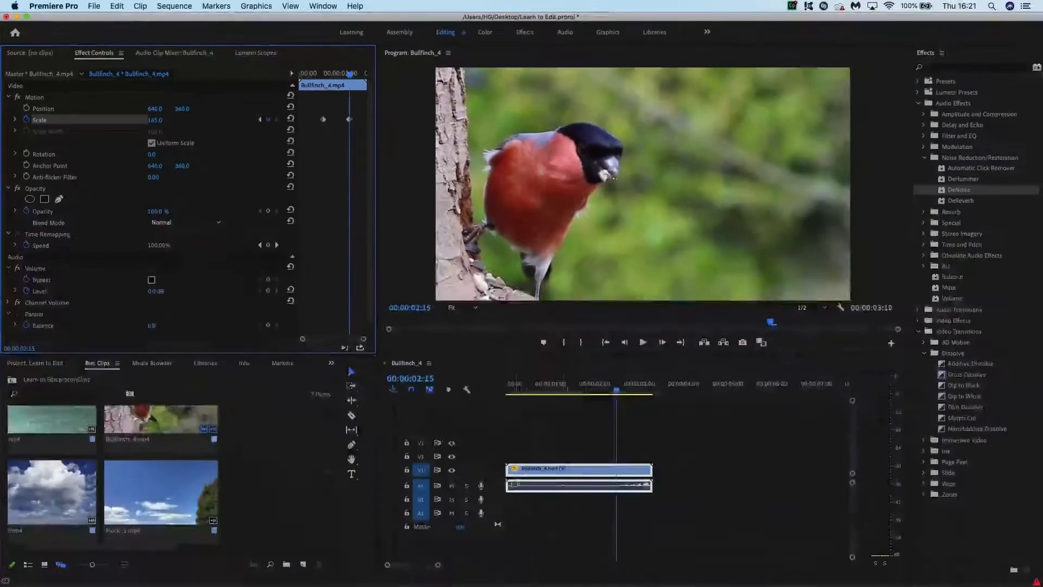
Play the sequence from the start to preview the Scale animation, stopping at 00:00:02:27.
{"action": "left_click", "coordinate": [443, 384]}
{"action": "key", "text": "Home"}
{"action": "left_click", "coordinate": [643, 342]}
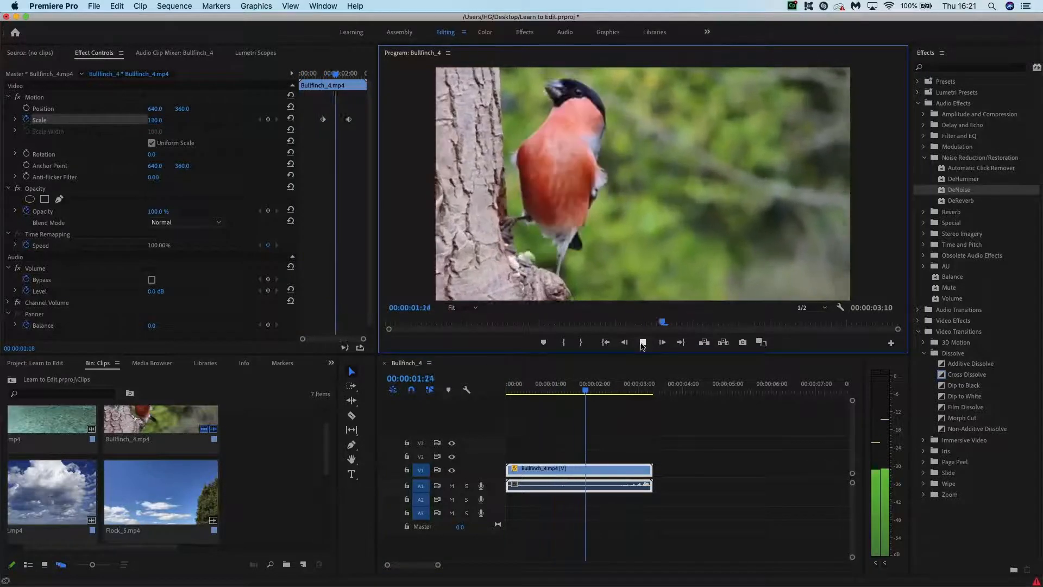
{"action": "left_click", "coordinate": [643, 342]}
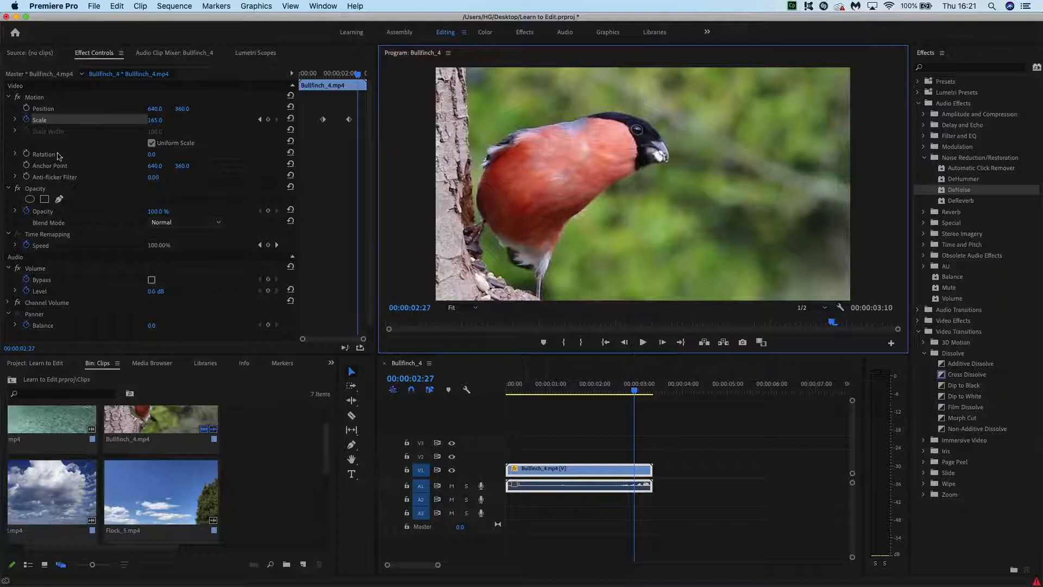
Set the Bullfinch_4.mp4 clip's Rotation to -8° and its Opacity to 52% at 00:00:02:27.
{"action": "left_click", "coordinate": [41, 153]}
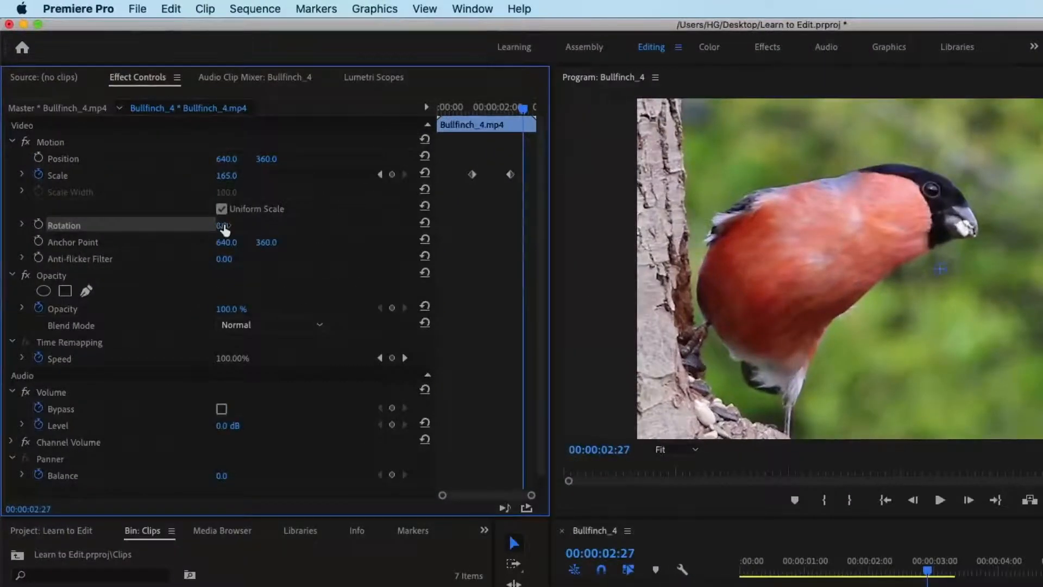
{"action": "mouse_move", "coordinate": [224, 227]}
{"action": "left_mouse_down"}
{"action": "mouse_move", "coordinate": [232, 227]}
{"action": "mouse_move", "coordinate": [214, 226]}
{"action": "mouse_move", "coordinate": [235, 229]}
{"action": "left_mouse_up"}
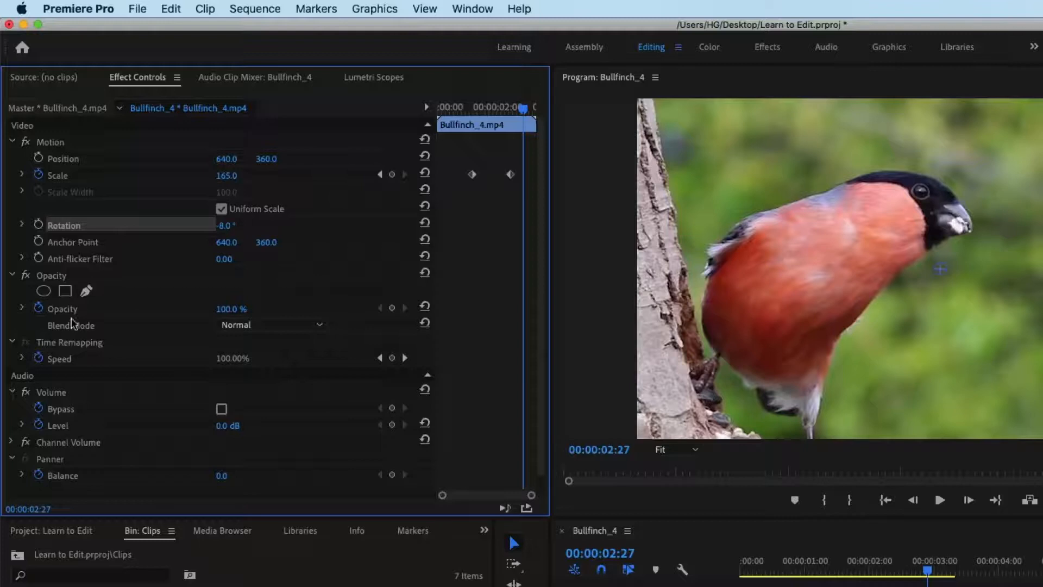
{"action": "mouse_move", "coordinate": [235, 310]}
{"action": "left_mouse_down"}
{"action": "mouse_move", "coordinate": [181, 310]}
{"action": "mouse_move", "coordinate": [236, 310]}
{"action": "left_mouse_up"}
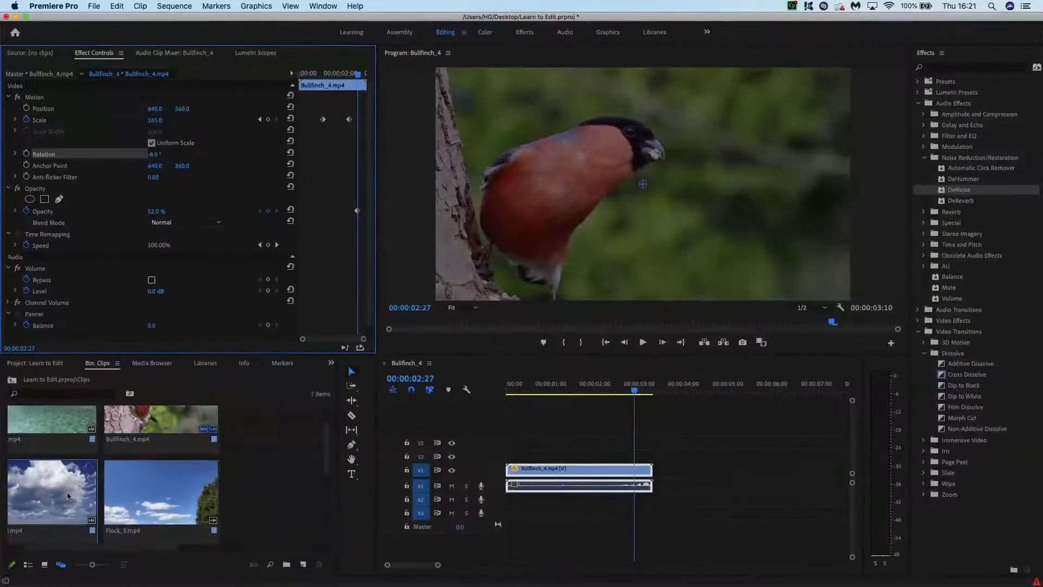
Place Clouds_2.mp4 from the Clips bin at the start of V2 and show its effect controls at 00:00:00:23.
{"action": "left_click_drag", "start_coordinate": [67, 495], "coordinate": [513, 454]}
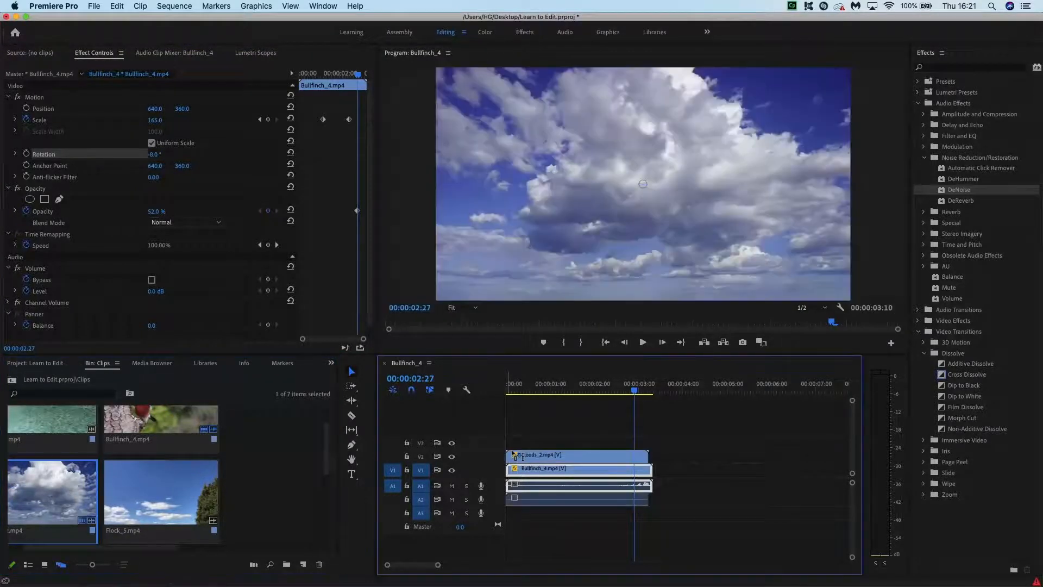
{"action": "left_click", "coordinate": [540, 385]}
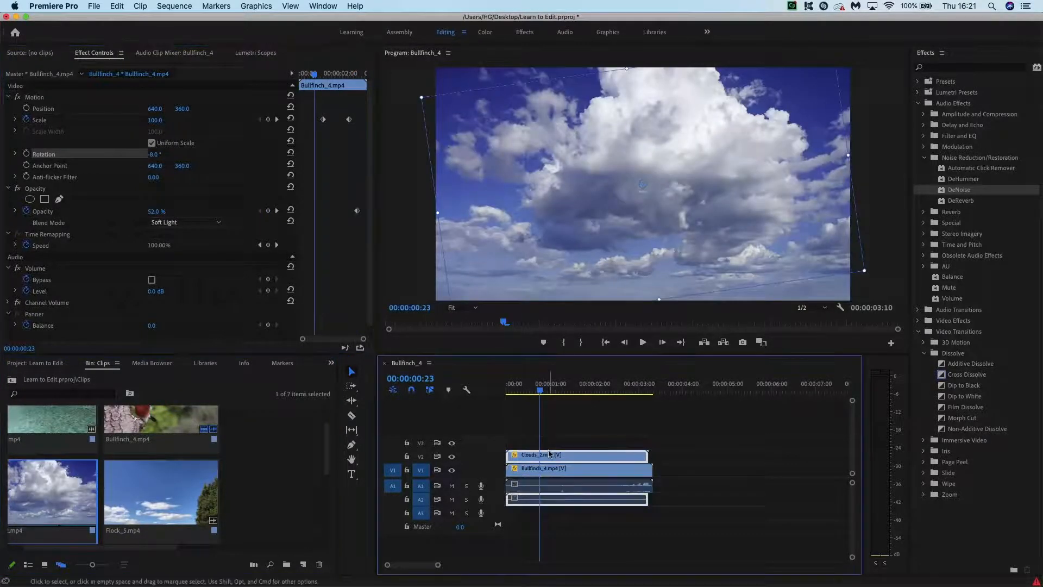
{"action": "left_click", "coordinate": [549, 453]}
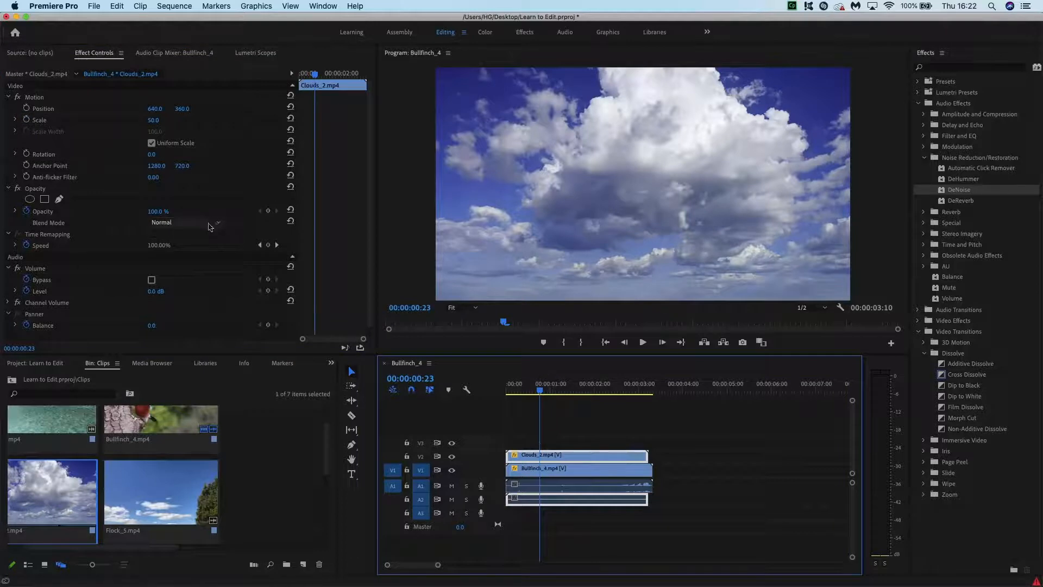
Give the Clouds_2.mp4 clip 55% Opacity and the Multiply blend mode after trying Difference, and toggle its Opacity effect off and on.
{"action": "left_click", "coordinate": [211, 227]}
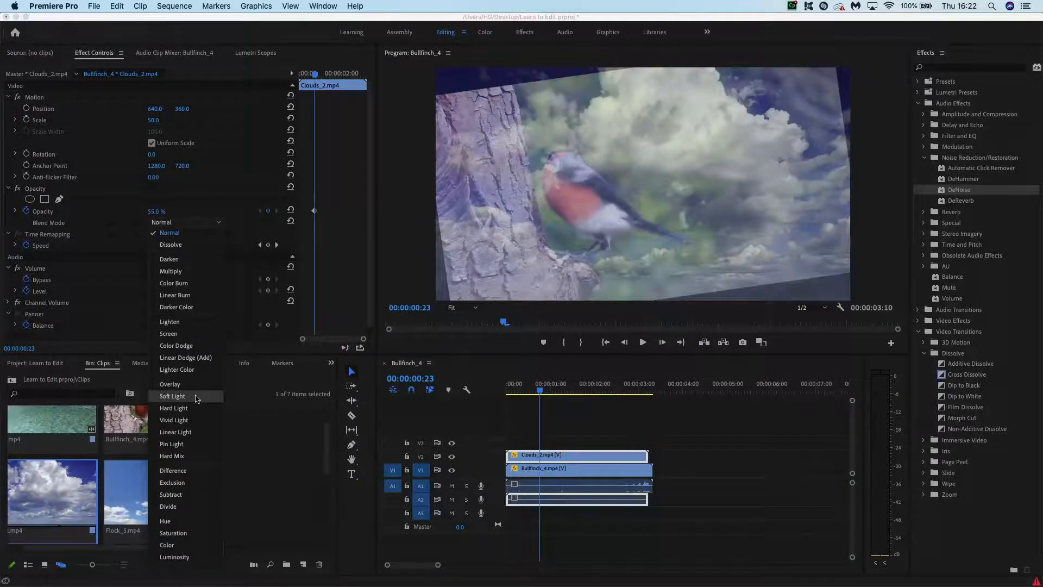
{"action": "left_click", "coordinate": [196, 399]}
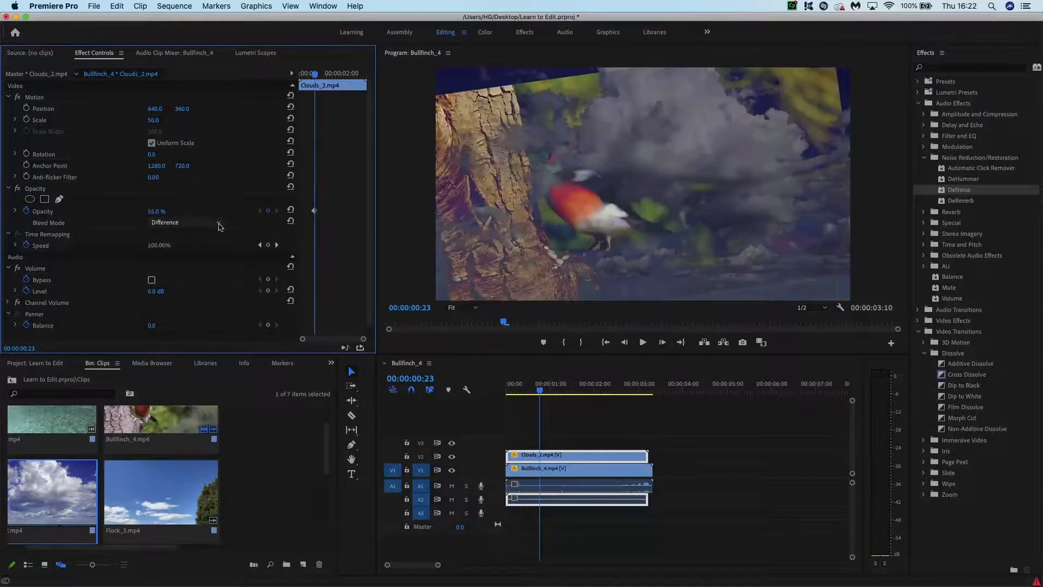
{"action": "left_click", "coordinate": [218, 223]}
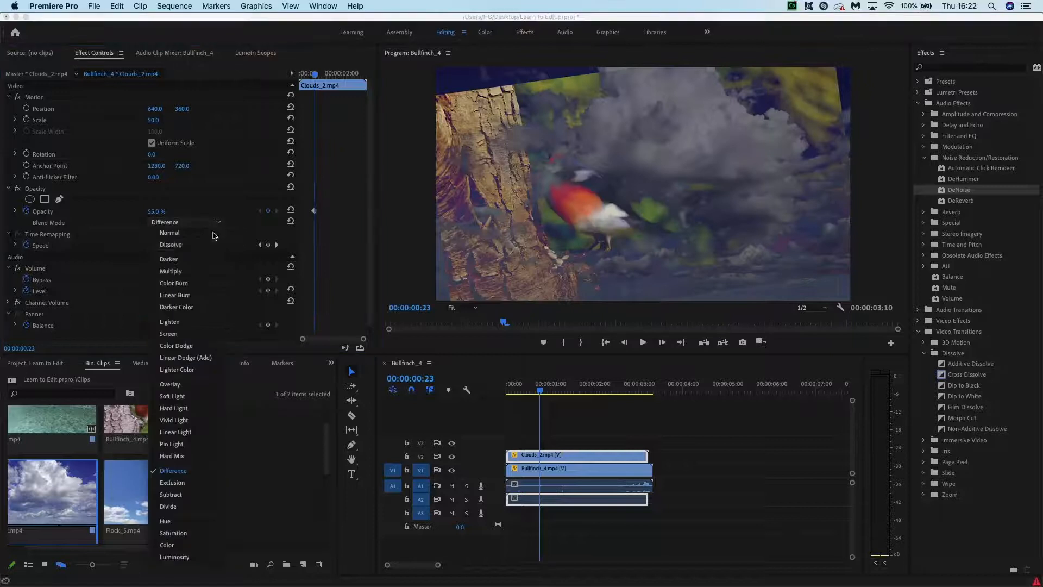
{"action": "left_click", "coordinate": [198, 273]}
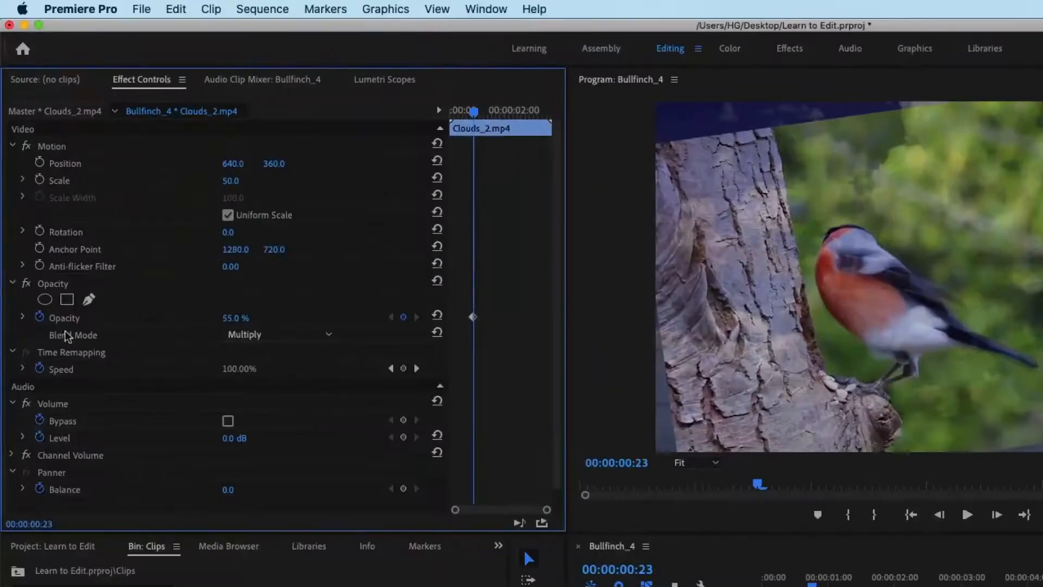
{"action": "left_click", "coordinate": [25, 286]}
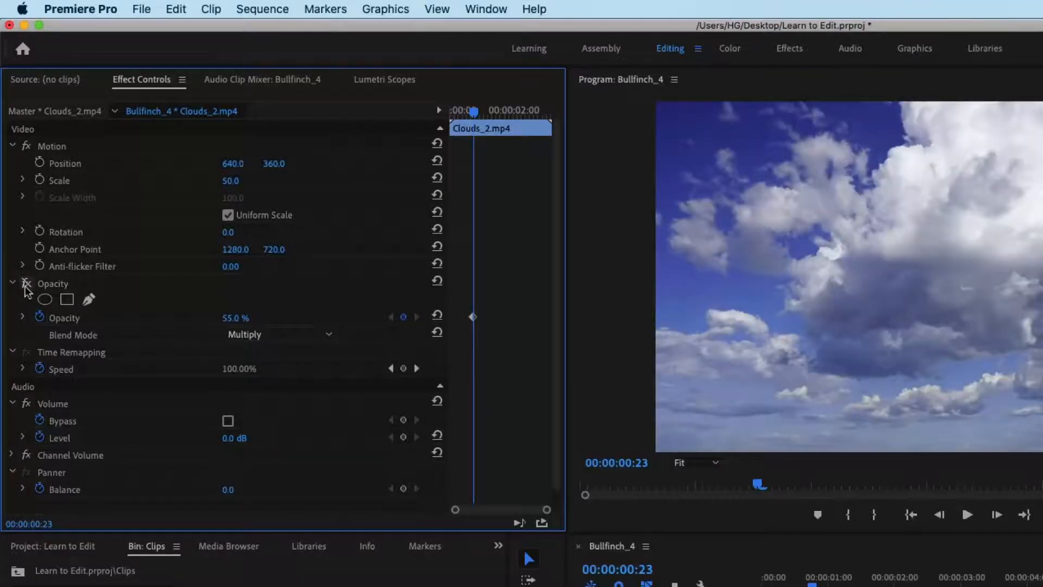
{"action": "left_click", "coordinate": [25, 286]}
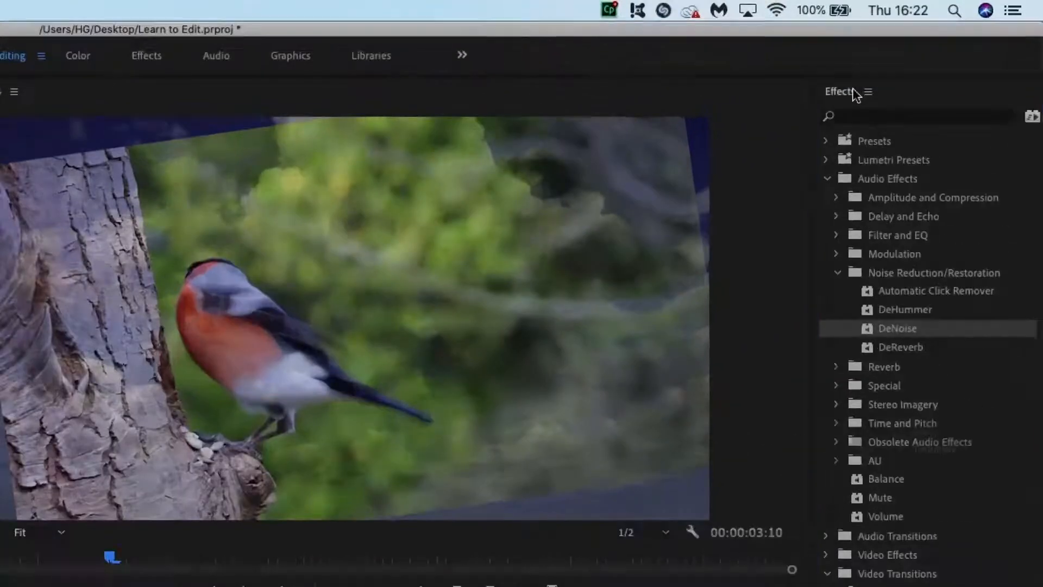
Collapse the Audio Effects and Video Transitions folders in the effects list and activate the effects search.
{"action": "left_click", "coordinate": [934, 54]}
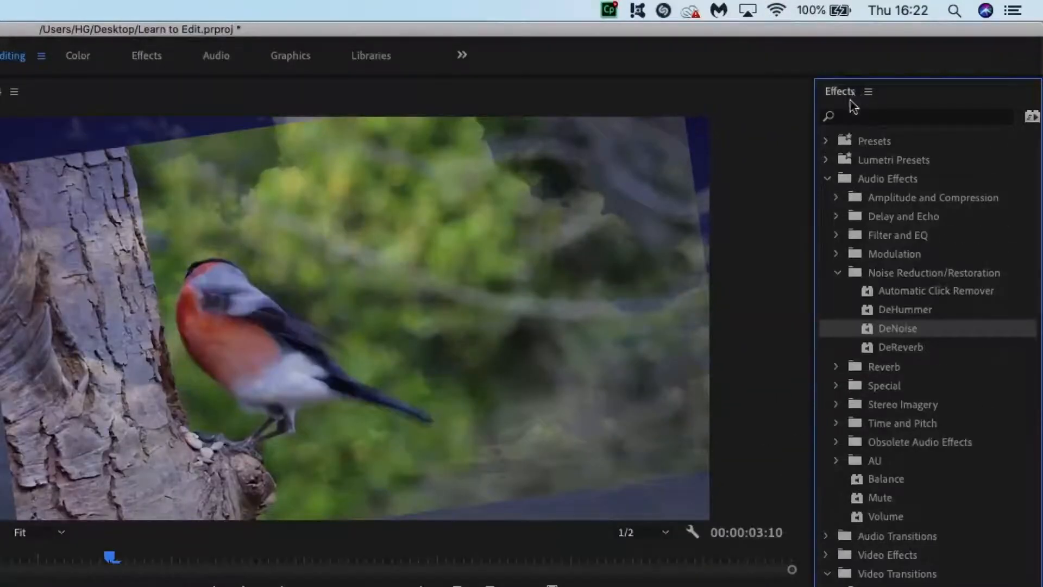
{"action": "left_click", "coordinate": [830, 179]}
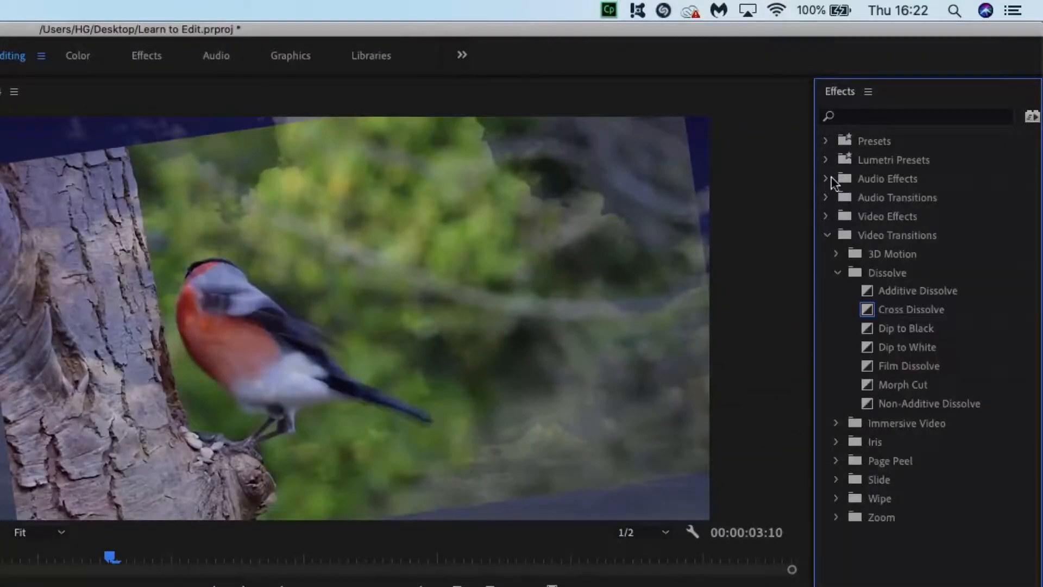
{"action": "left_click", "coordinate": [827, 235]}
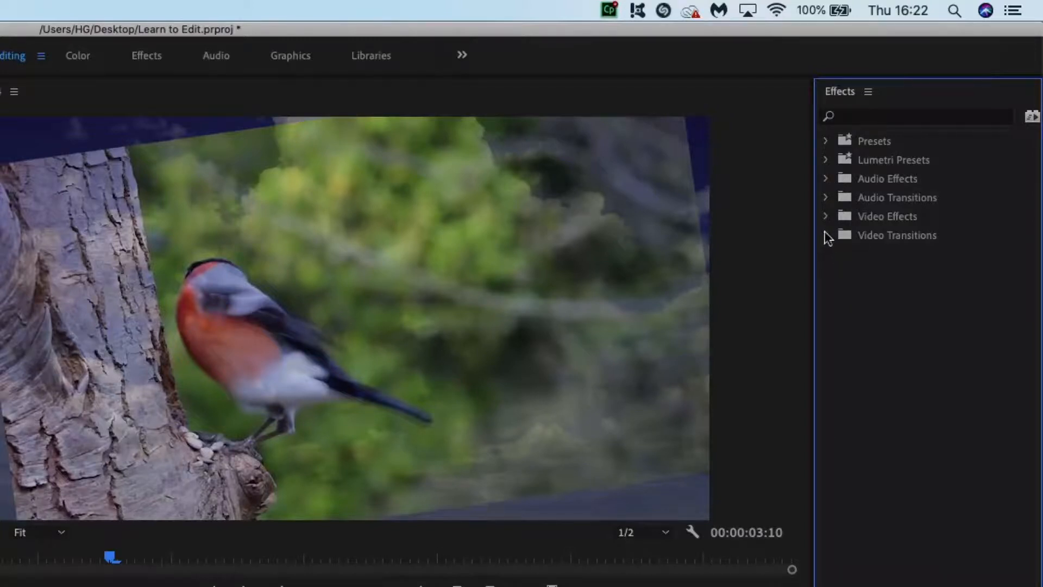
{"action": "left_click", "coordinate": [889, 119]}
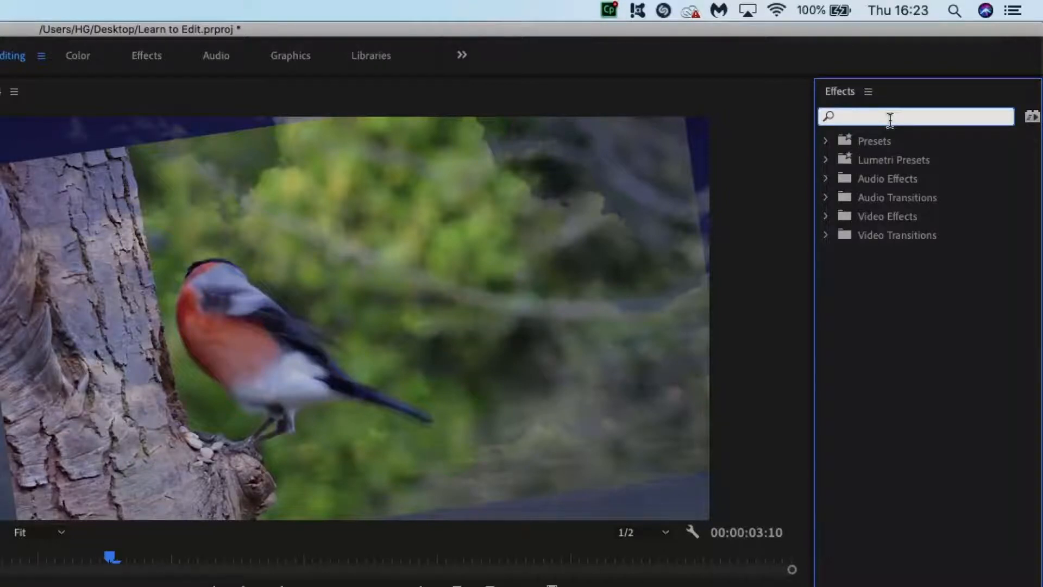
Apply the Convolution Kernel video effect from the Adjust folder to the Bullfinch_4.mp4 clip on V1 and review its parameters.
{"action": "left_click", "coordinate": [827, 217]}
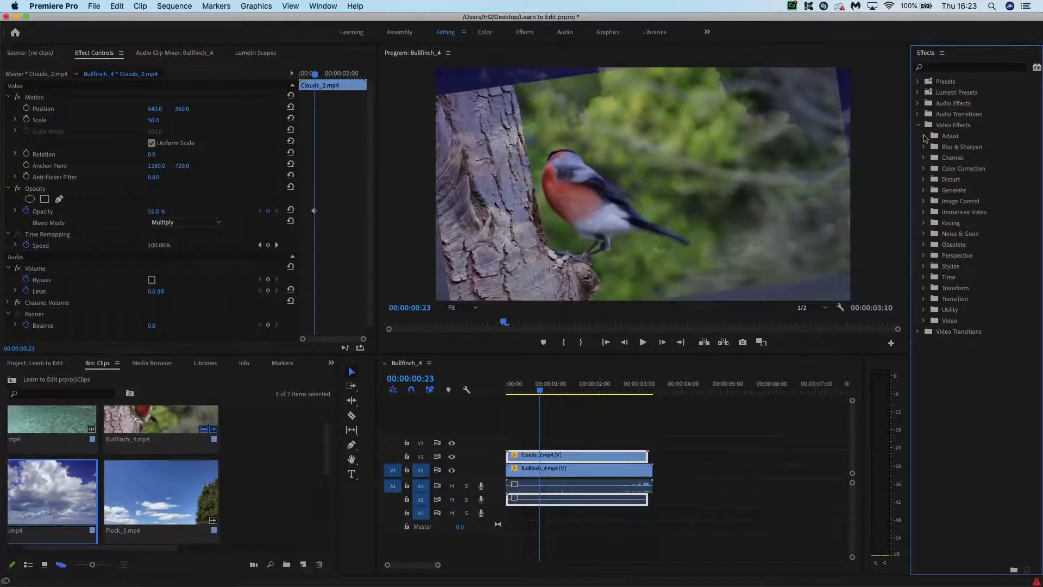
{"action": "left_click", "coordinate": [924, 136]}
{"action": "left_click_drag", "start_coordinate": [961, 148], "coordinate": [580, 463]}
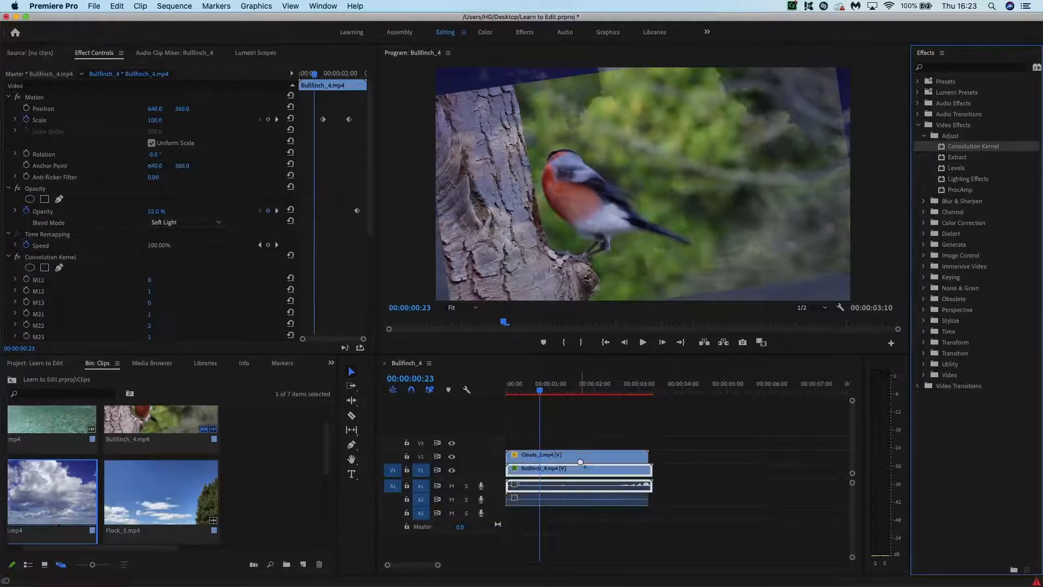
{"action": "scroll", "coordinate": [40, 234], "scroll_direction": "down", "scroll_amount": 4}
{"action": "scroll", "coordinate": [40, 234], "scroll_direction": "down", "scroll_amount": 8}
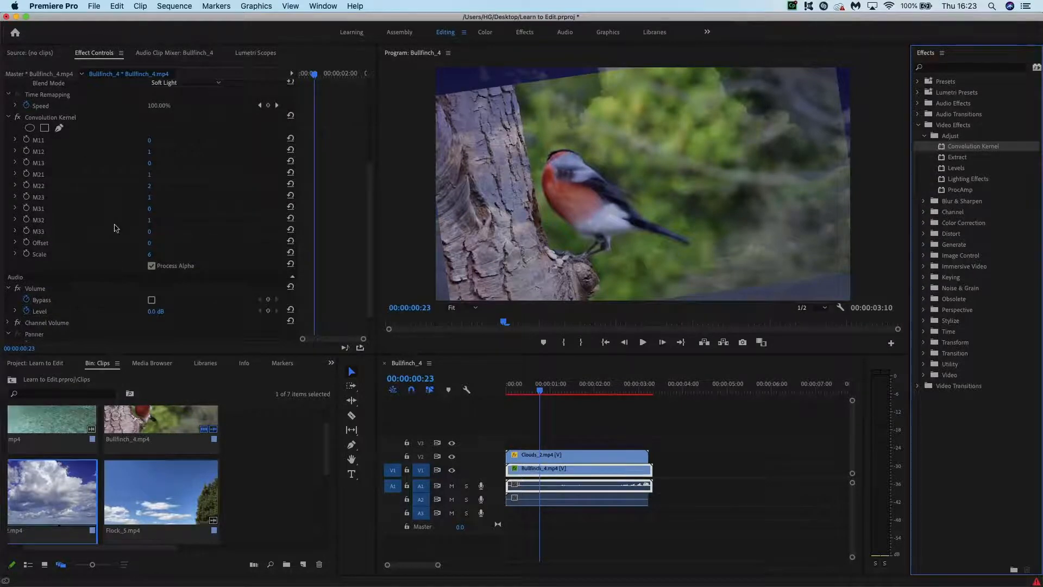
Delete the Clouds_2.mp4 clip from V2.
{"action": "left_click", "coordinate": [600, 460]}
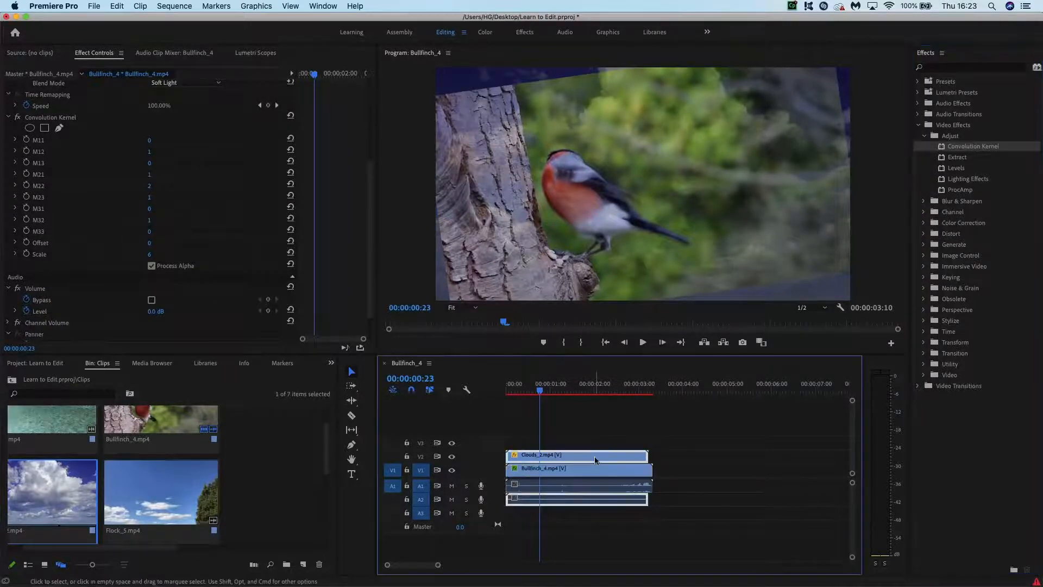
{"action": "key", "text": "Delete"}
Search the effects for "crop", apply Crop to the Bullfinch_4.mp4 clip on V1, and bring its parameters into view.
{"action": "left_click", "coordinate": [947, 67]}
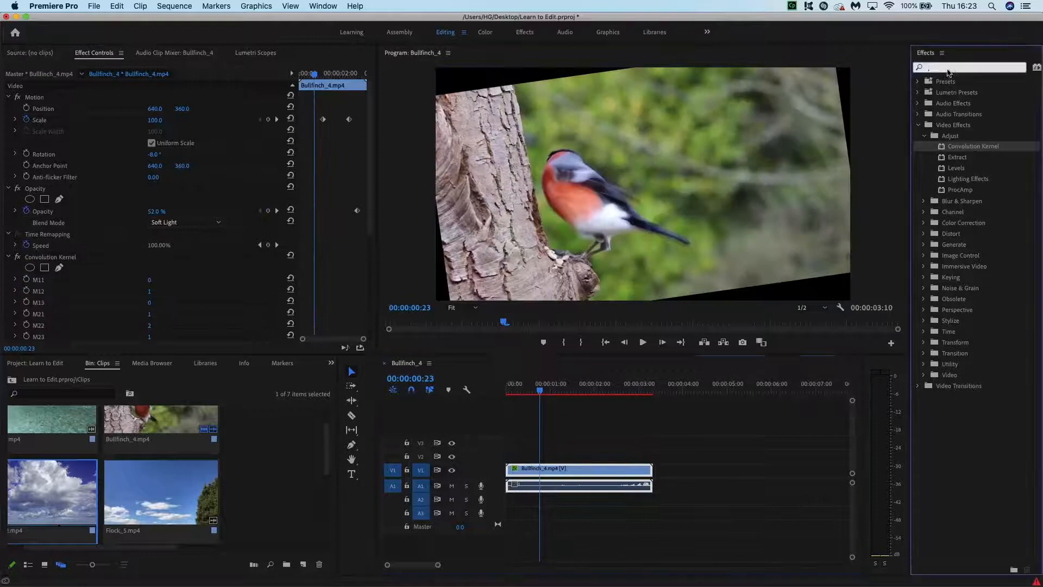
{"action": "type", "text": "crop"}
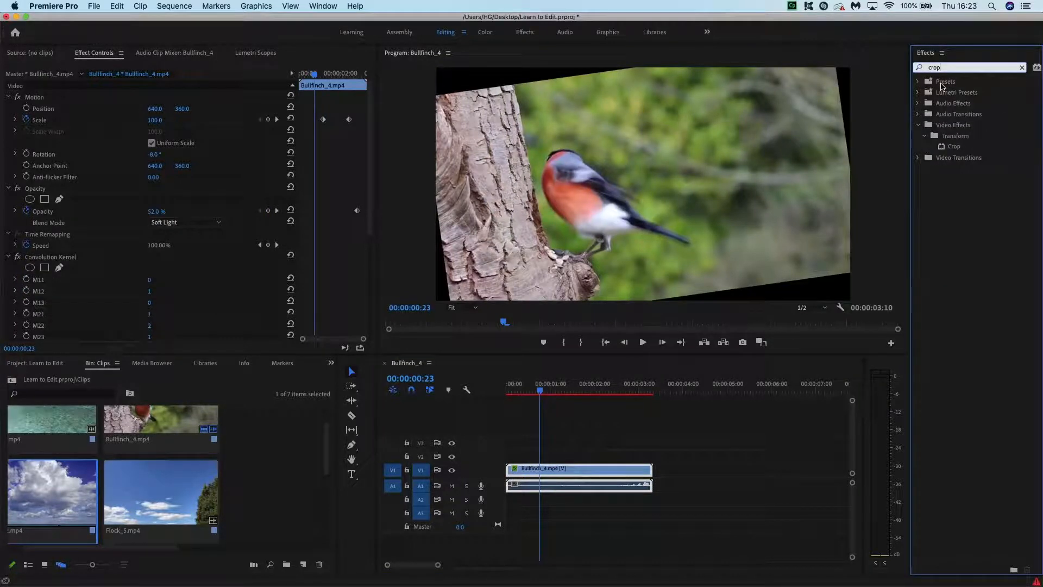
{"action": "left_click_drag", "start_coordinate": [955, 151], "coordinate": [596, 472]}
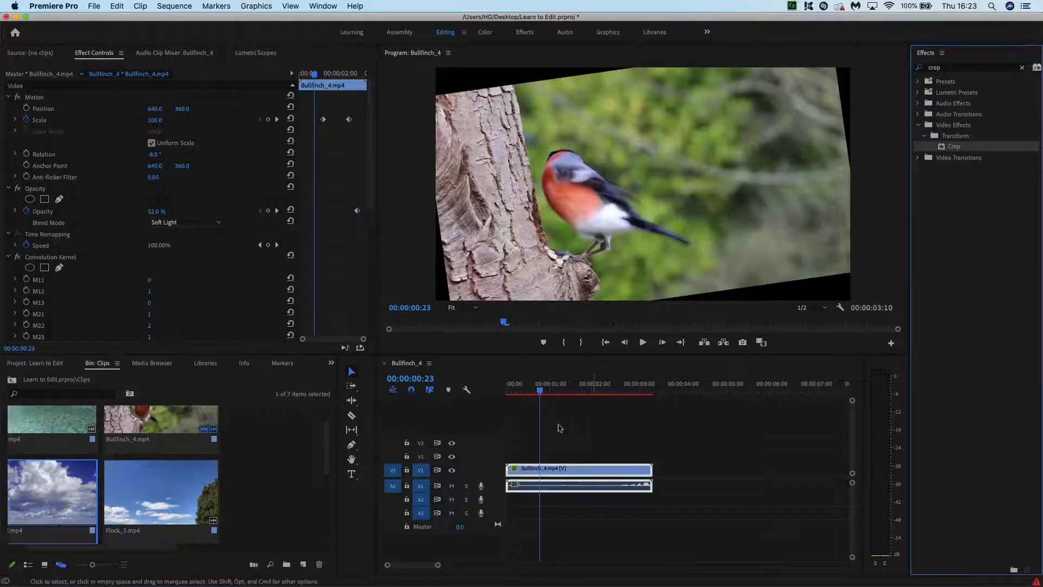
{"action": "scroll", "coordinate": [82, 207], "scroll_direction": "down", "scroll_amount": 10}
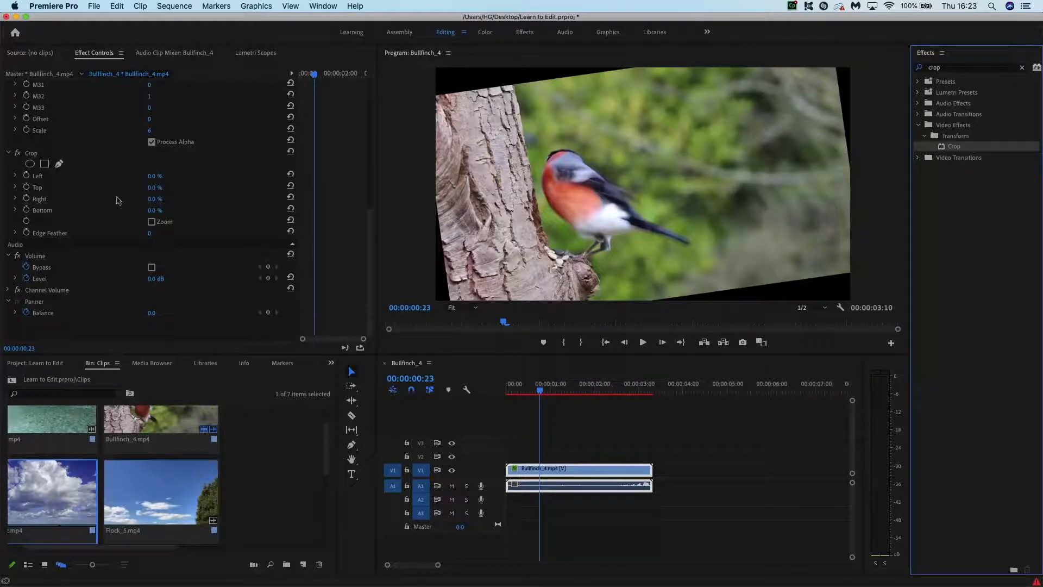
Crop the Bullfinch_4.mp4 clip by 19% on its left side and 26% on its right side.
{"action": "left_click", "coordinate": [153, 179]}
{"action": "left_click_drag", "start_coordinate": [152, 180], "coordinate": [163, 200]}
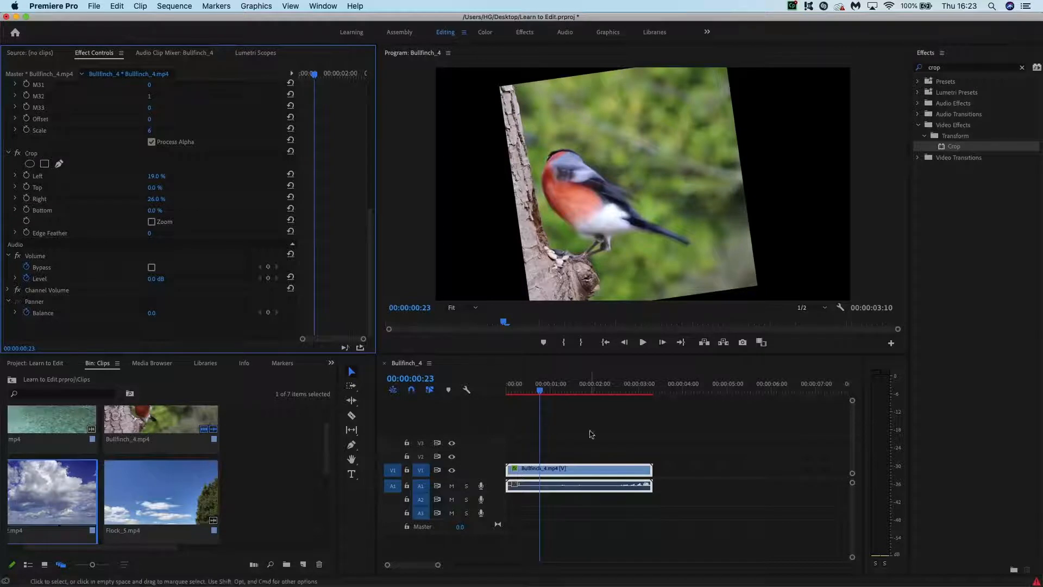
{"action": "left_click", "coordinate": [565, 459]}
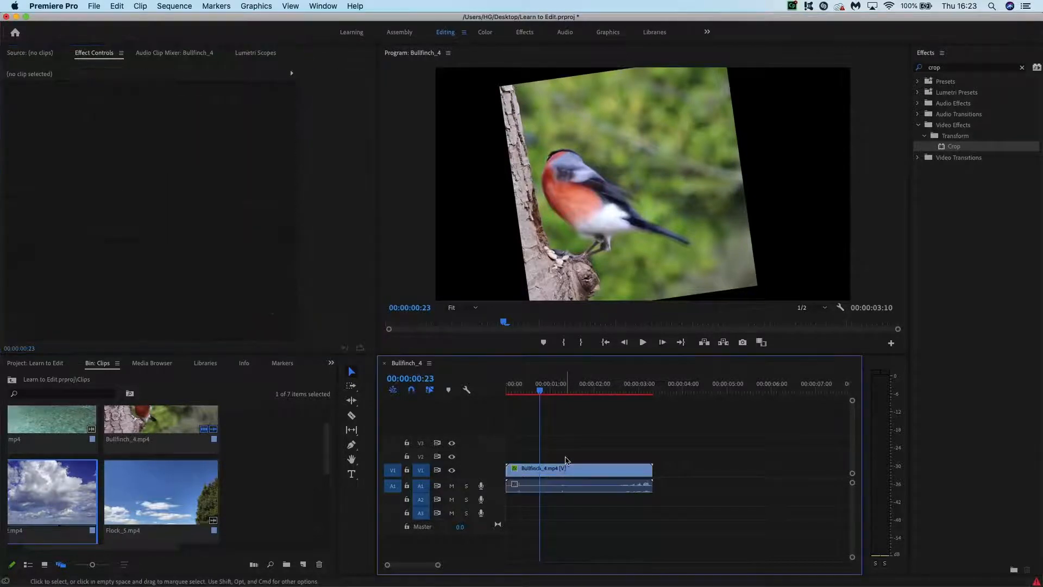
Try speeds of 30% and 50% with reversed playback on the Bullfinch_4.mp4 clip, and discard the speed settings.
{"action": "left_click", "coordinate": [563, 472]}
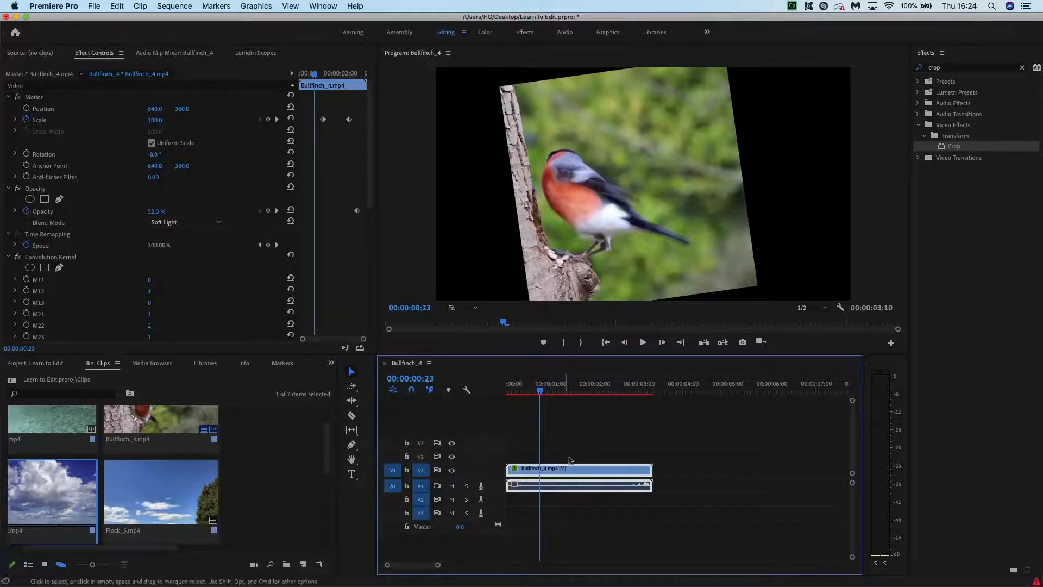
{"action": "right_click", "coordinate": [589, 474]}
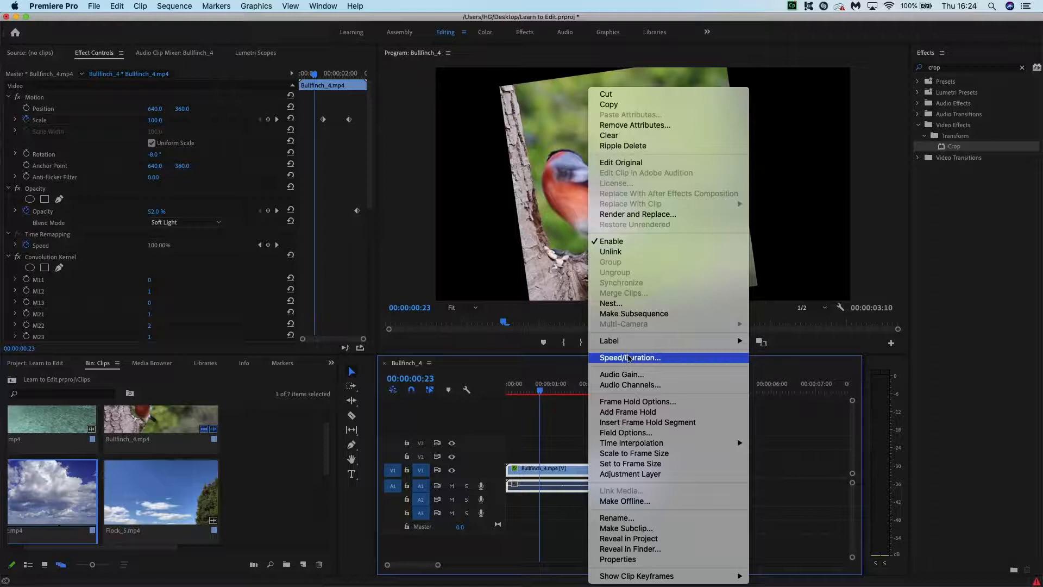
{"action": "left_click", "coordinate": [629, 359]}
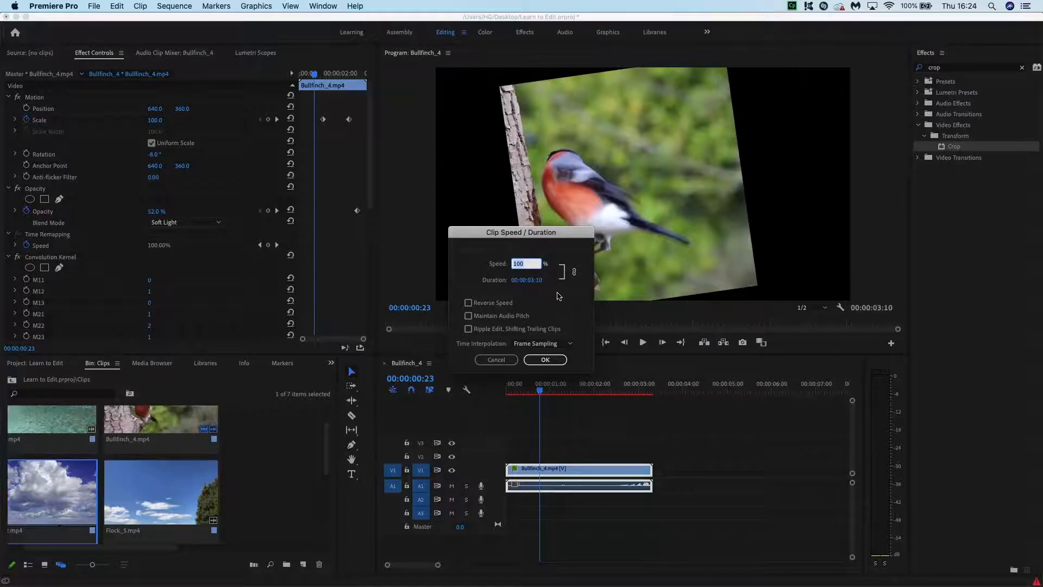
{"action": "left_click", "coordinate": [527, 263]}
{"action": "left_click_drag", "start_coordinate": [528, 263], "coordinate": [498, 264]}
{"action": "type", "text": "30"}
{"action": "left_click_drag", "start_coordinate": [530, 263], "coordinate": [491, 265]}
{"action": "type", "text": "50"}
{"action": "left_click", "coordinate": [471, 306]}
{"action": "left_click", "coordinate": [496, 360]}
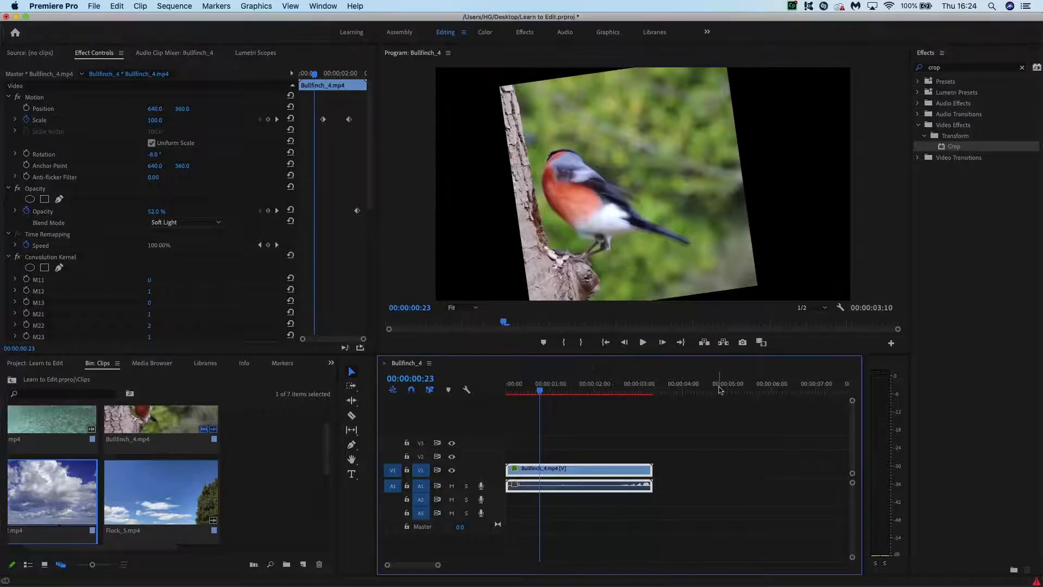
{"action": "left_click", "coordinate": [922, 162]}
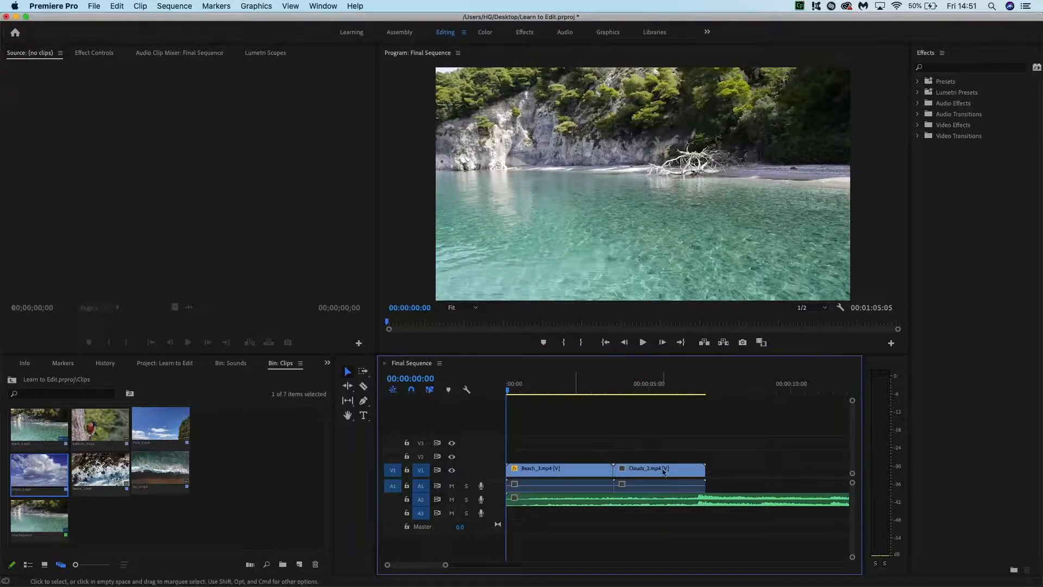
Play the Final Sequence across the cut between Beach_3.mp4 and Clouds_2.mp4 and return the playhead to before the cut.
{"action": "left_click", "coordinate": [577, 393]}
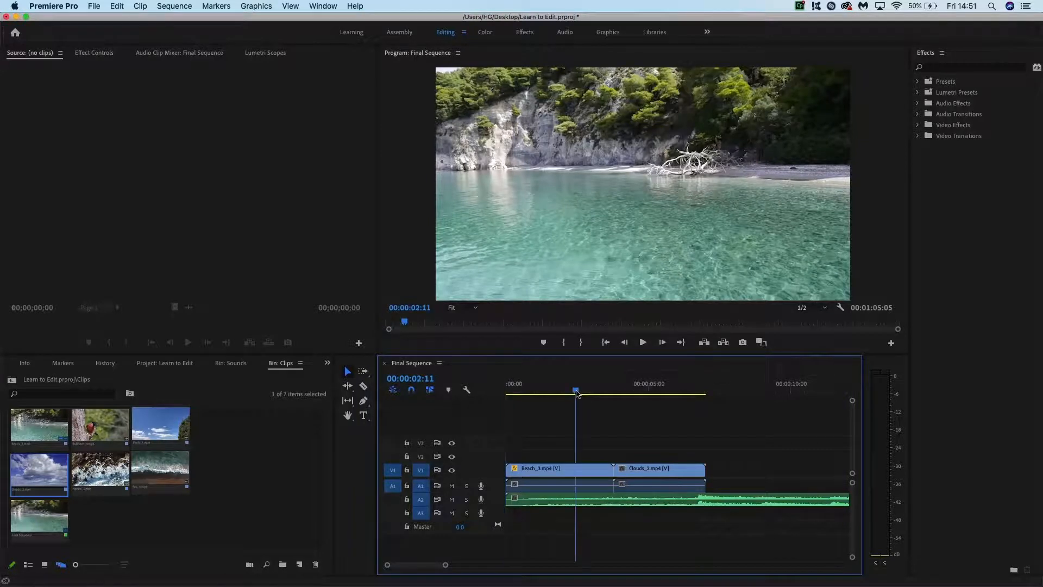
{"action": "key", "text": "space"}
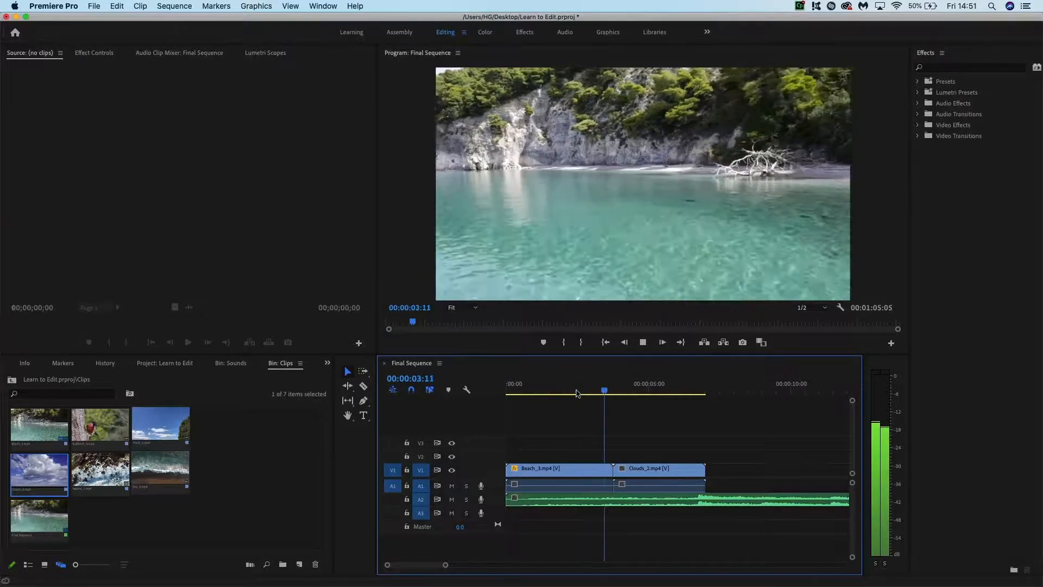
{"action": "key", "text": "space"}
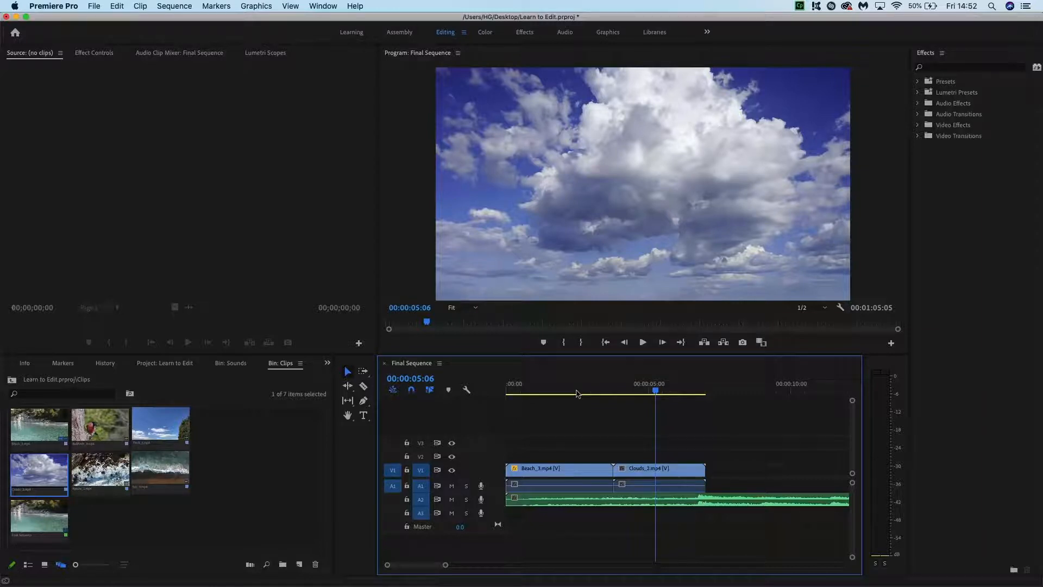
{"action": "mouse_move", "coordinate": [582, 391]}
{"action": "left_mouse_down"}
{"action": "mouse_move", "coordinate": [641, 391]}
{"action": "mouse_move", "coordinate": [574, 392]}
{"action": "left_mouse_up"}
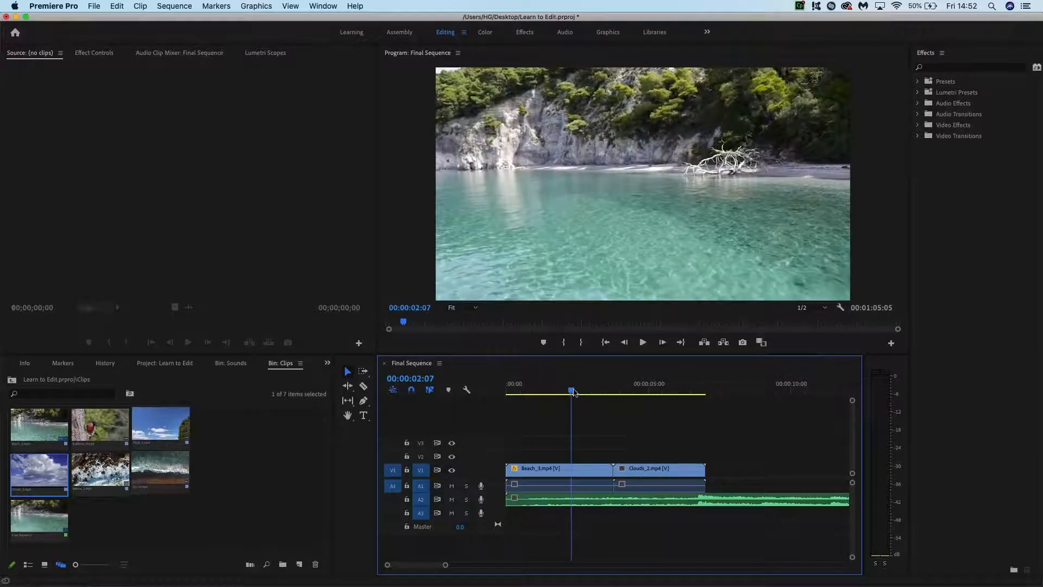
Apply the default video and audio transitions at the cut between Beach_3.mp4 and Clouds_2.mp4, accepting repeated frames.
{"action": "right_click", "coordinate": [613, 471]}
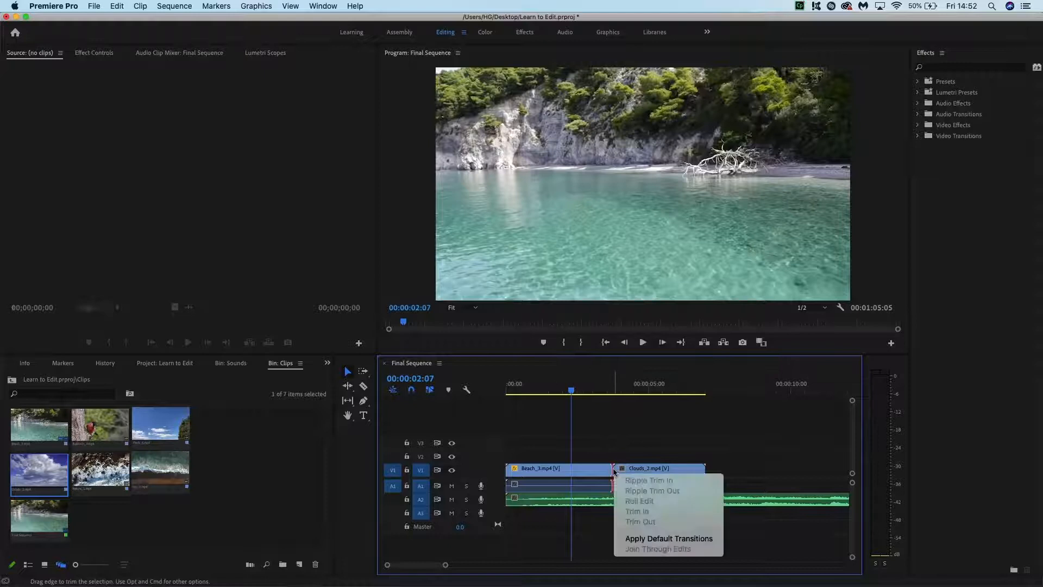
{"action": "left_click", "coordinate": [663, 539]}
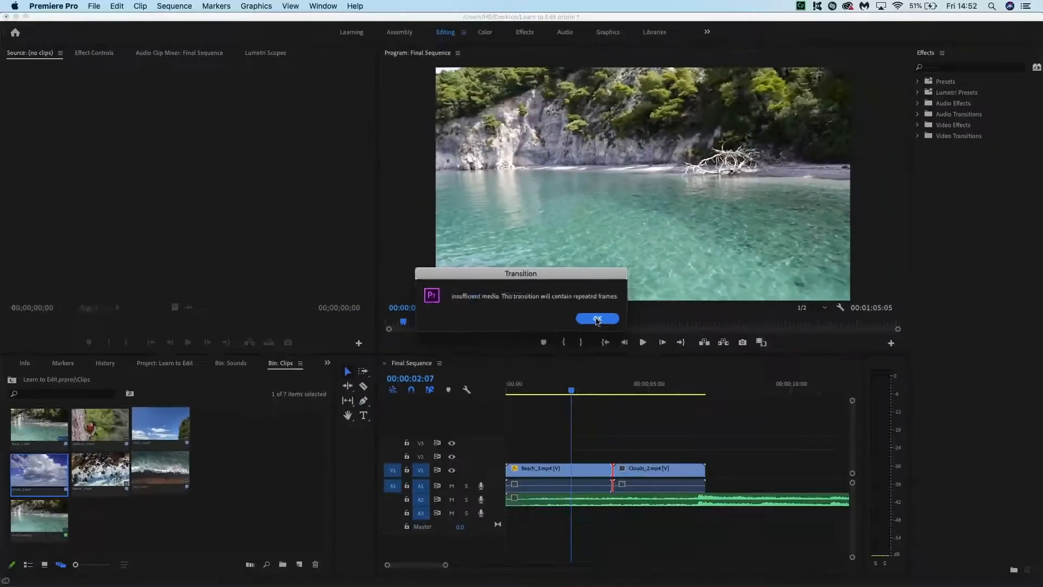
{"action": "left_click", "coordinate": [688, 333]}
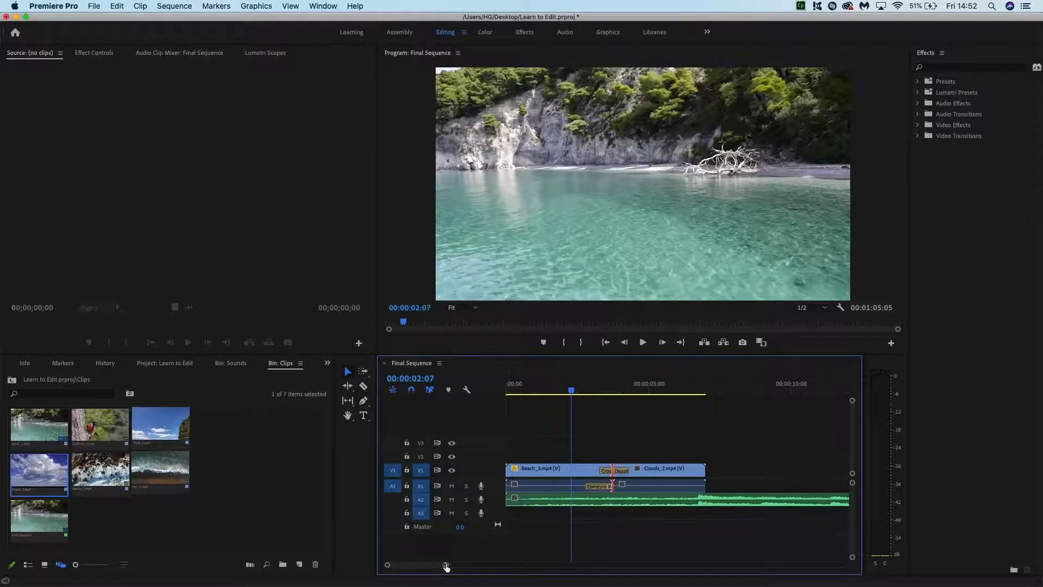
Lengthen the Cross Dissolve between Beach_3.mp4 and Clouds_2.mp4 to a duration of 00:00:01:11 directly in the timeline.
{"action": "left_click_drag", "start_coordinate": [446, 566], "coordinate": [442, 565]}
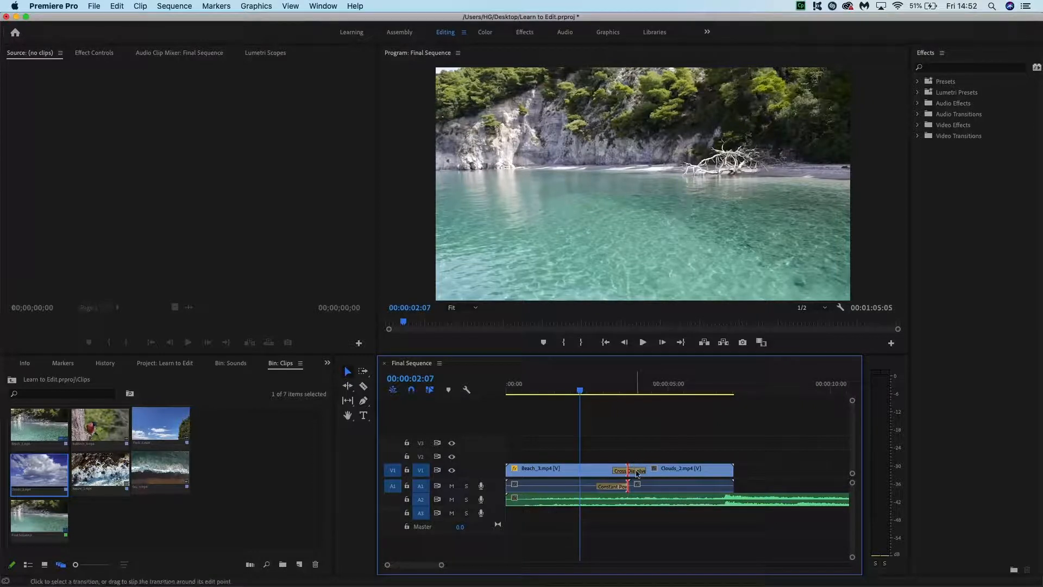
{"action": "left_click", "coordinate": [637, 472]}
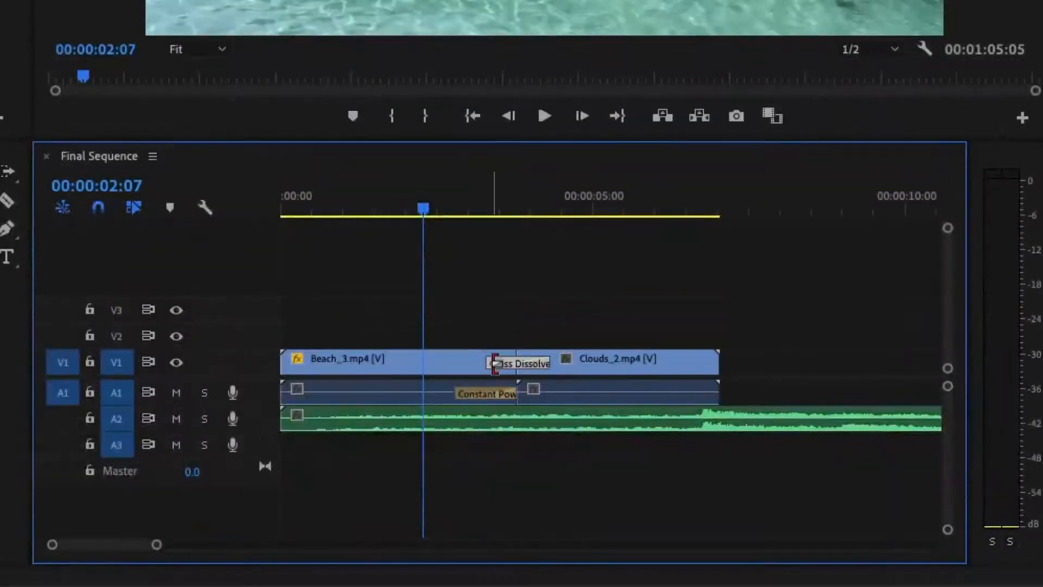
{"action": "left_click_drag", "start_coordinate": [495, 363], "coordinate": [474, 362]}
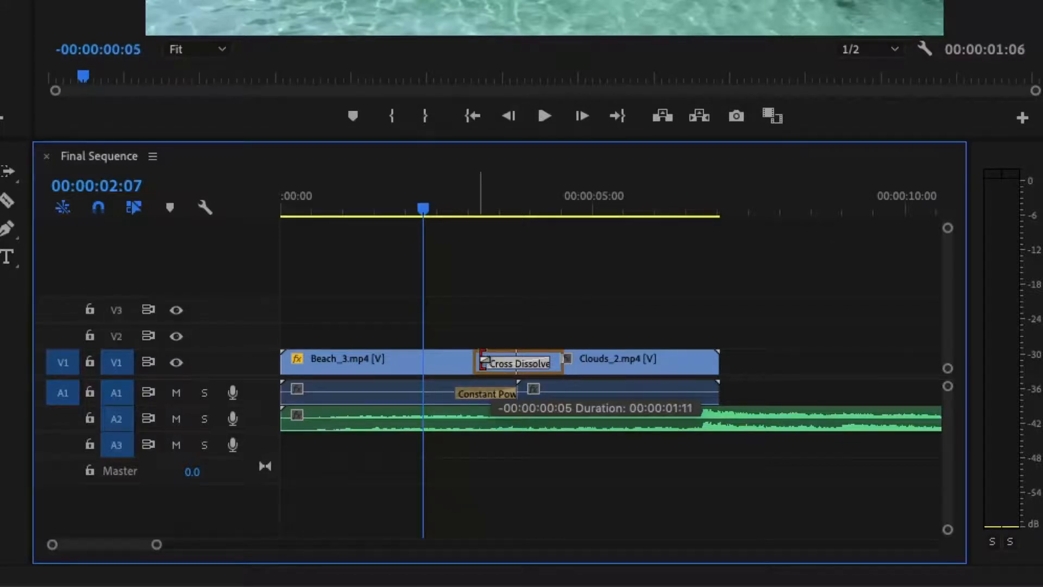
{"action": "left_click_drag", "start_coordinate": [483, 359], "coordinate": [482, 360]}
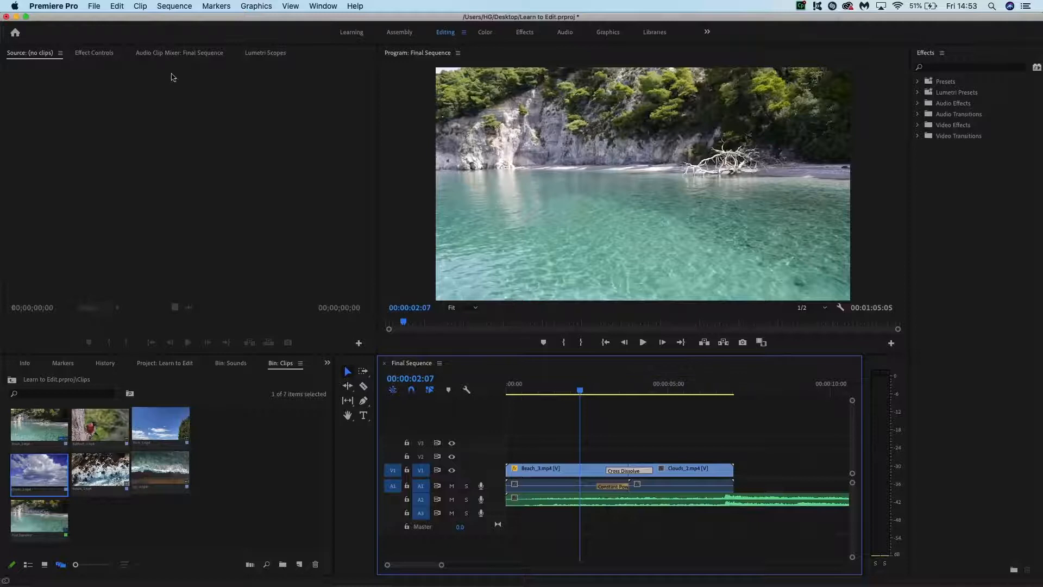
Shorten the Cross Dissolve to 00:00:01:06 in its effect settings and align it to Center at Cut.
{"action": "left_click", "coordinate": [111, 54]}
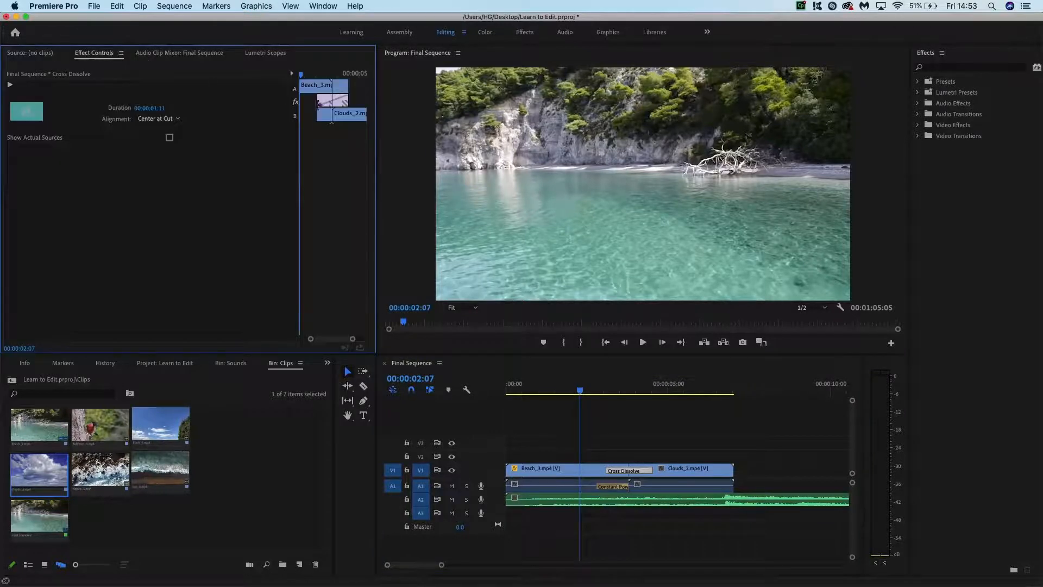
{"action": "mouse_move", "coordinate": [348, 101]}
{"action": "left_mouse_down"}
{"action": "mouse_move", "coordinate": [332, 101]}
{"action": "mouse_move", "coordinate": [355, 101]}
{"action": "mouse_move", "coordinate": [344, 101]}
{"action": "left_mouse_up"}
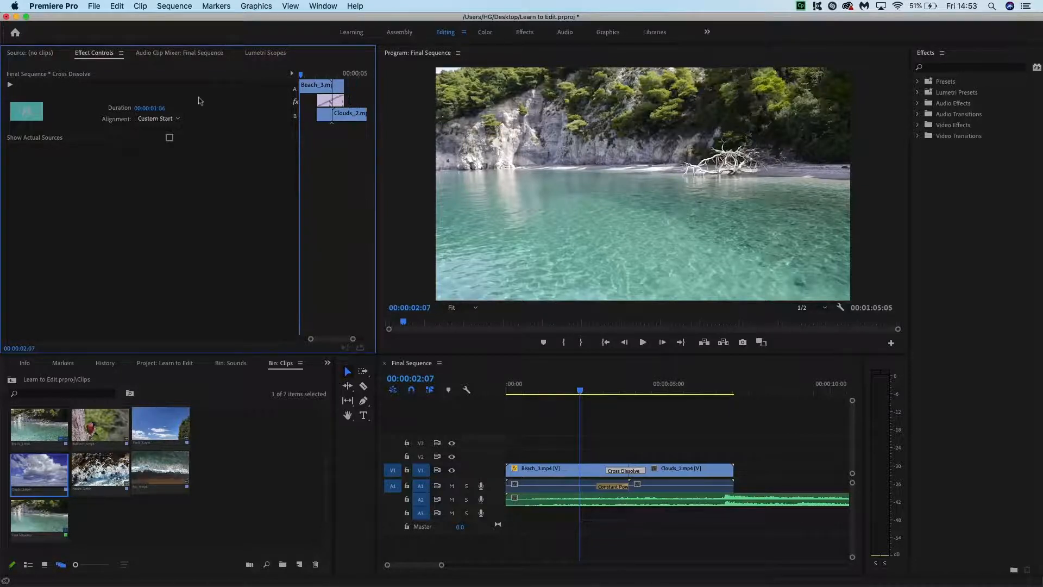
{"action": "left_click", "coordinate": [158, 118]}
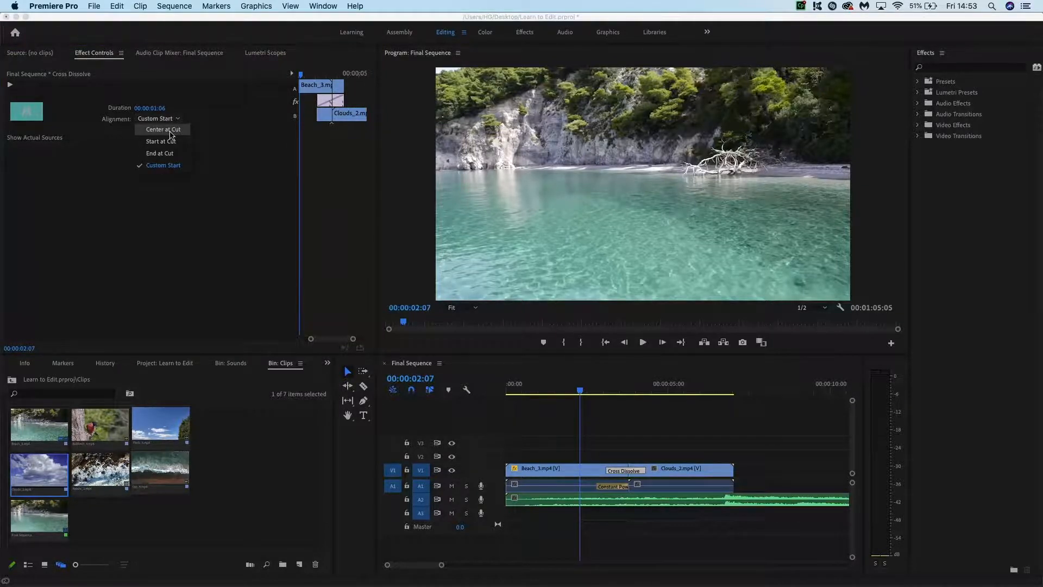
{"action": "left_click", "coordinate": [173, 129]}
{"action": "left_click", "coordinate": [177, 120]}
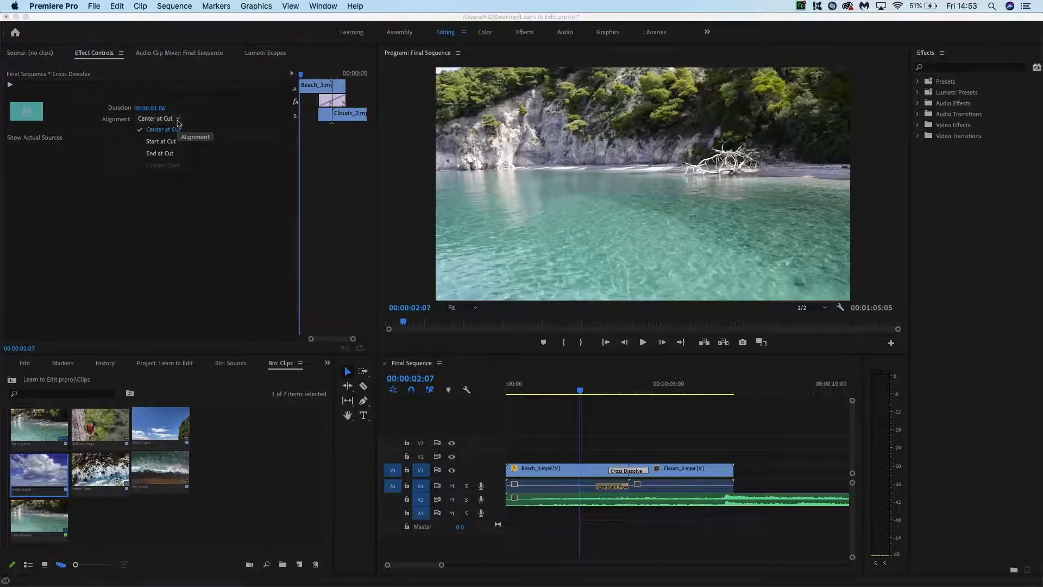
{"action": "left_click", "coordinate": [178, 131]}
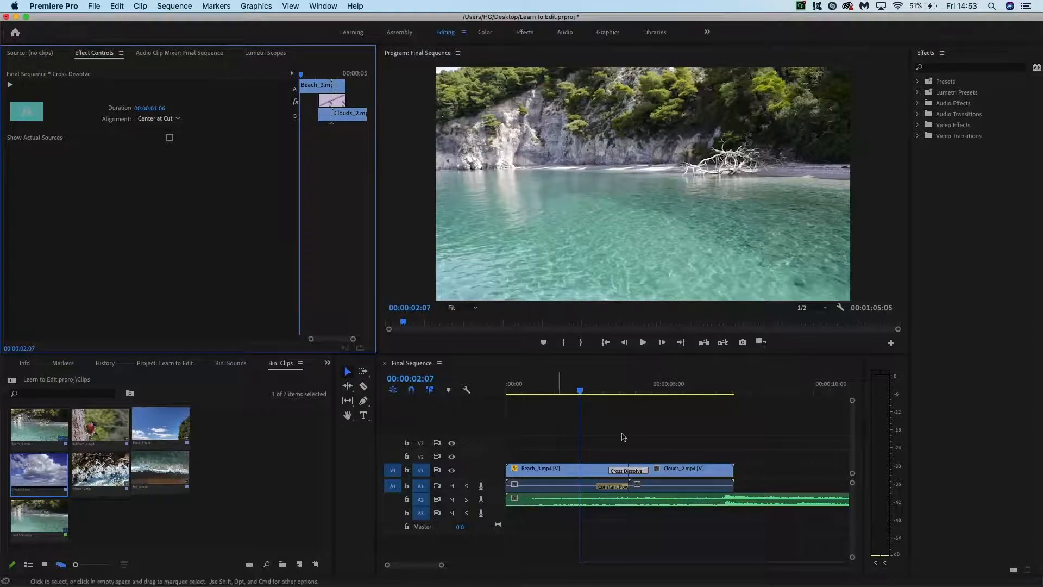
Delete the Cross Dissolve transition between Beach_3.mp4 and Clouds_2.mp4 on V1.
{"action": "left_click", "coordinate": [632, 473]}
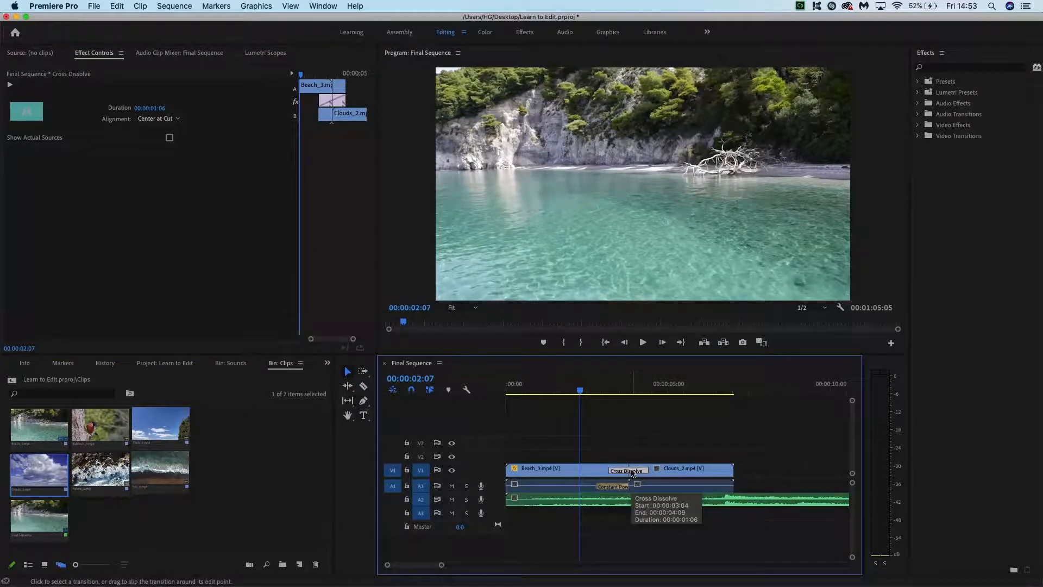
{"action": "key", "text": "Delete"}
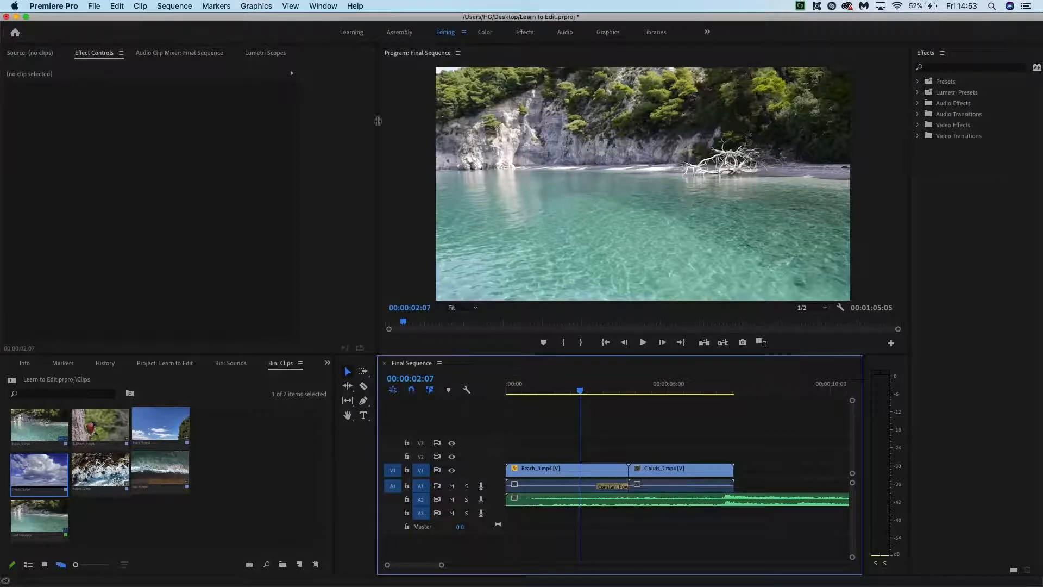
{"action": "left_click", "coordinate": [316, 8]}
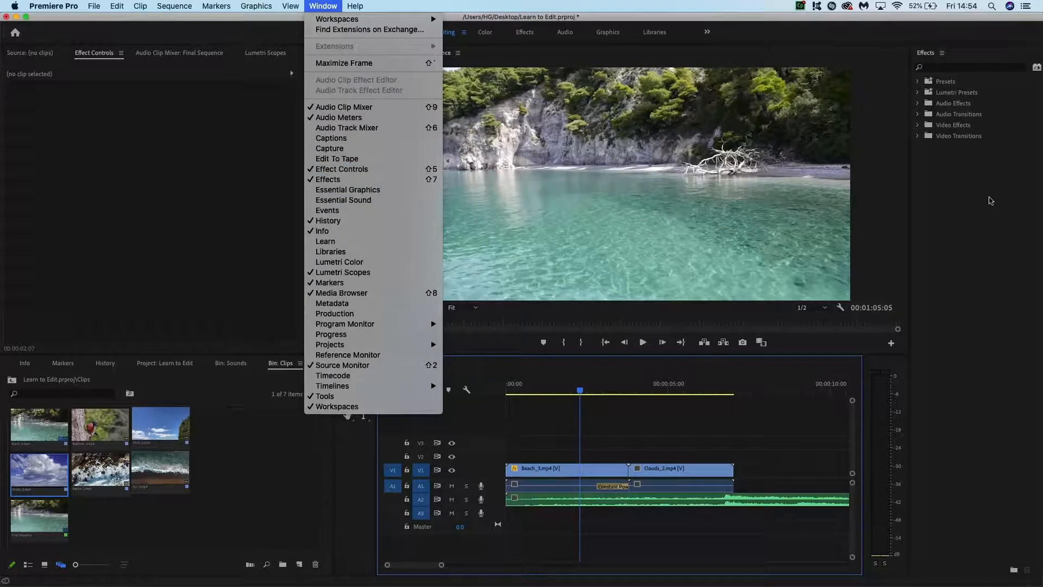
{"action": "left_click", "coordinate": [990, 197]}
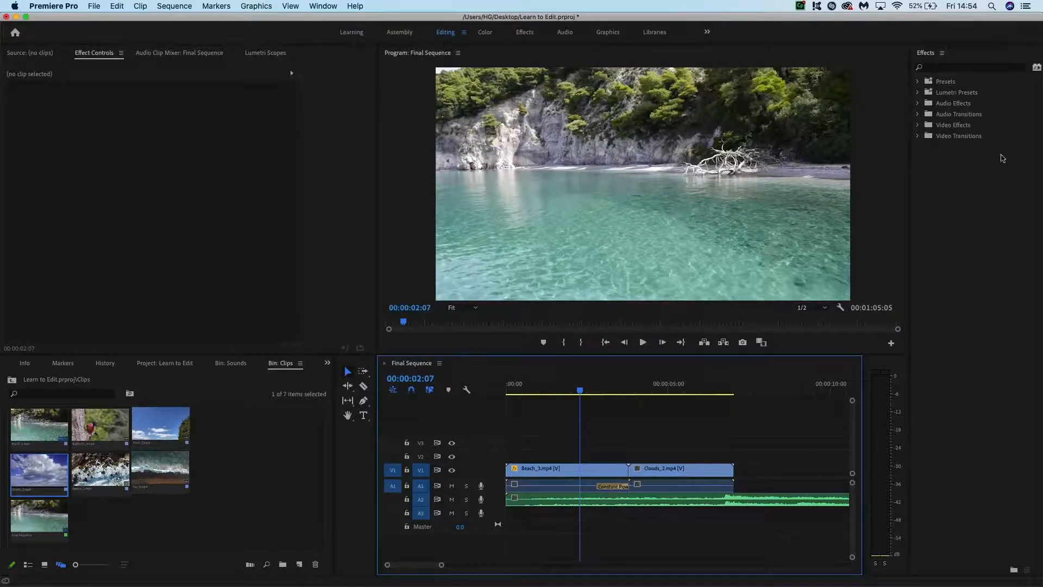
Apply the Dip to Black transition from the Dissolve folder to the cut between Beach_3.mp4 and Clouds_2.mp4, and play it back.
{"action": "left_click", "coordinate": [986, 86]}
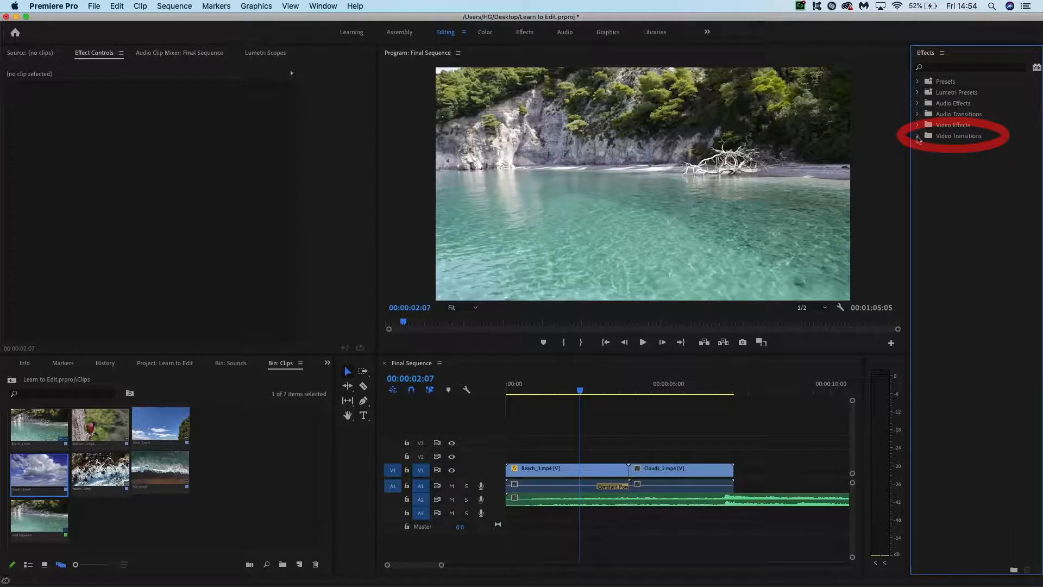
{"action": "left_click", "coordinate": [918, 137]}
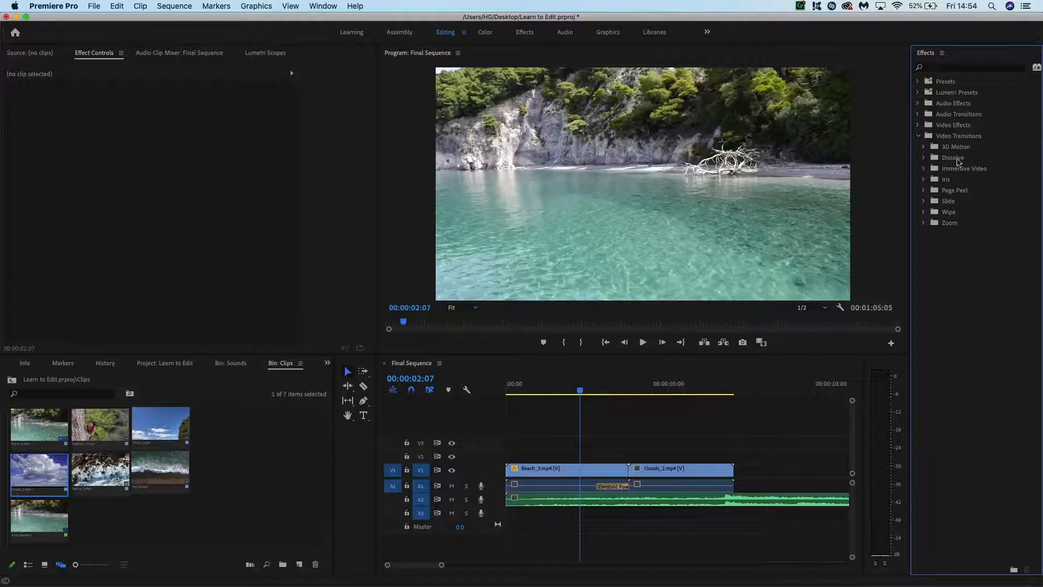
{"action": "left_click", "coordinate": [923, 158]}
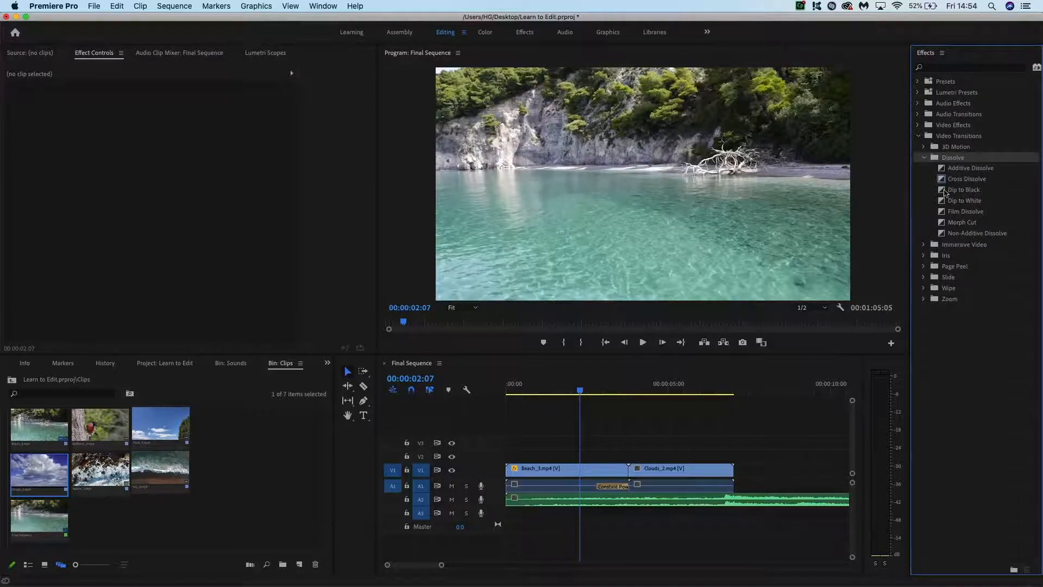
{"action": "left_click_drag", "start_coordinate": [945, 192], "coordinate": [637, 477]}
{"action": "left_click", "coordinate": [598, 318]}
{"action": "left_click", "coordinate": [612, 392]}
{"action": "key", "text": "Left"}
{"action": "key", "text": "space"}
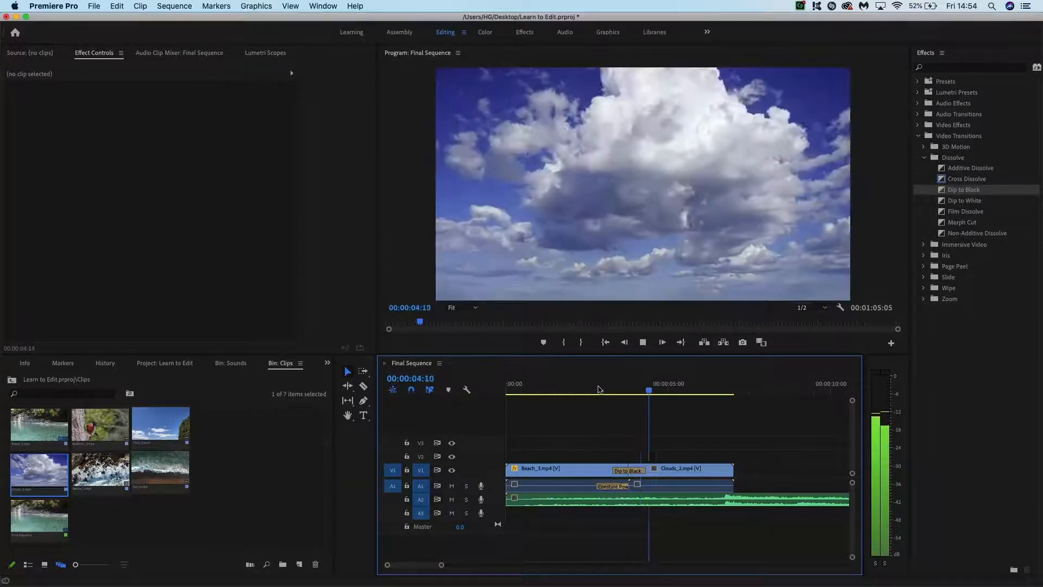
{"action": "key", "text": "space"}
Replace the transition at the Beach_3.mp4 and Clouds_2.mp4 cut with Page Peel from the Page Peel folder, and play it back.
{"action": "left_click", "coordinate": [925, 266]}
{"action": "left_click", "coordinate": [924, 256]}
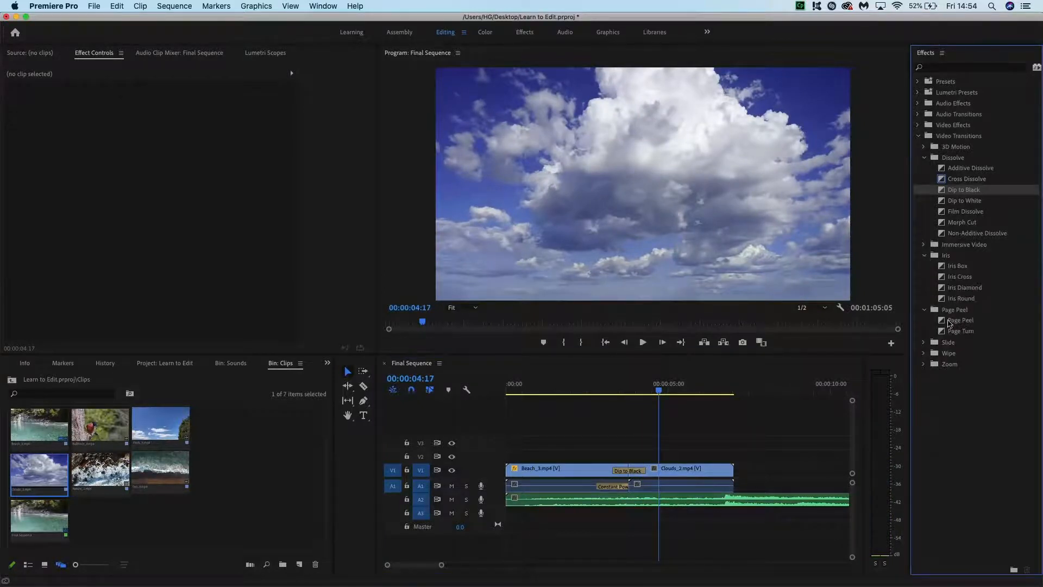
{"action": "left_click_drag", "start_coordinate": [950, 323], "coordinate": [640, 478]}
{"action": "left_click", "coordinate": [607, 391]}
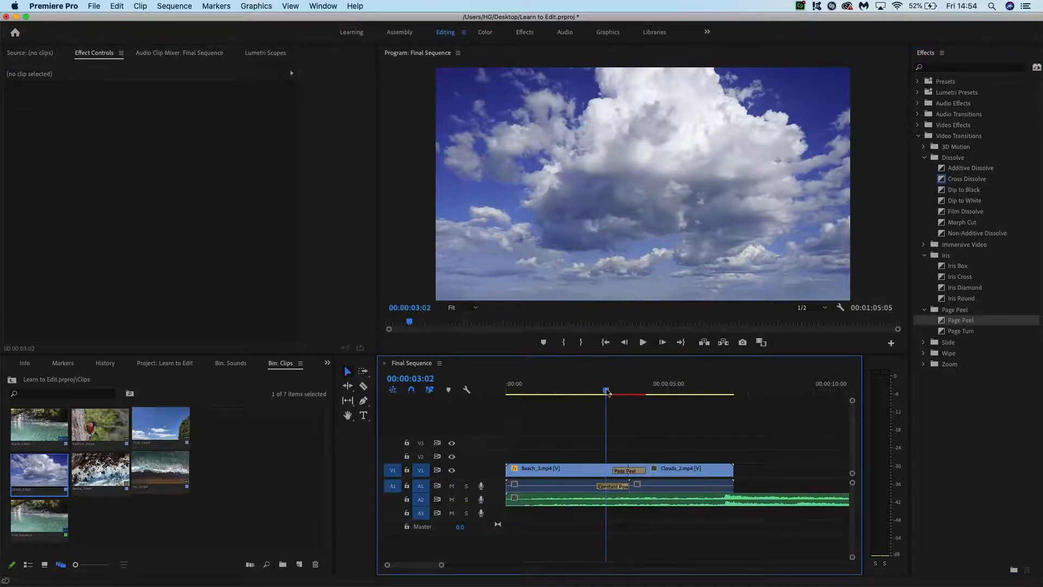
{"action": "key", "text": "space"}
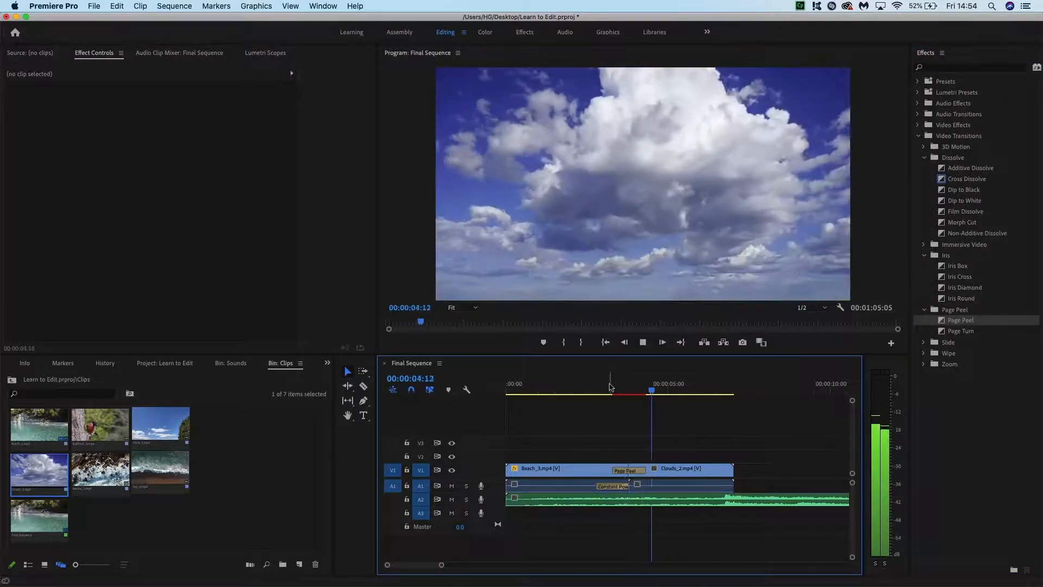
{"action": "key", "text": "space"}
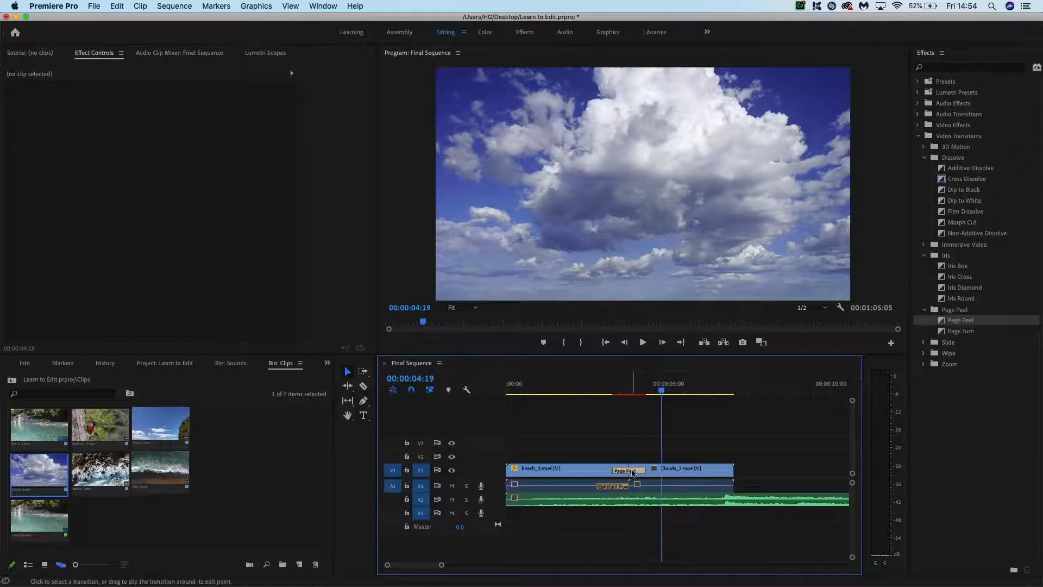
Extend the Page Peel transition on V1 to 00:00:01:09, set its Start value to 50.0, and play it back.
{"action": "left_click", "coordinate": [633, 472]}
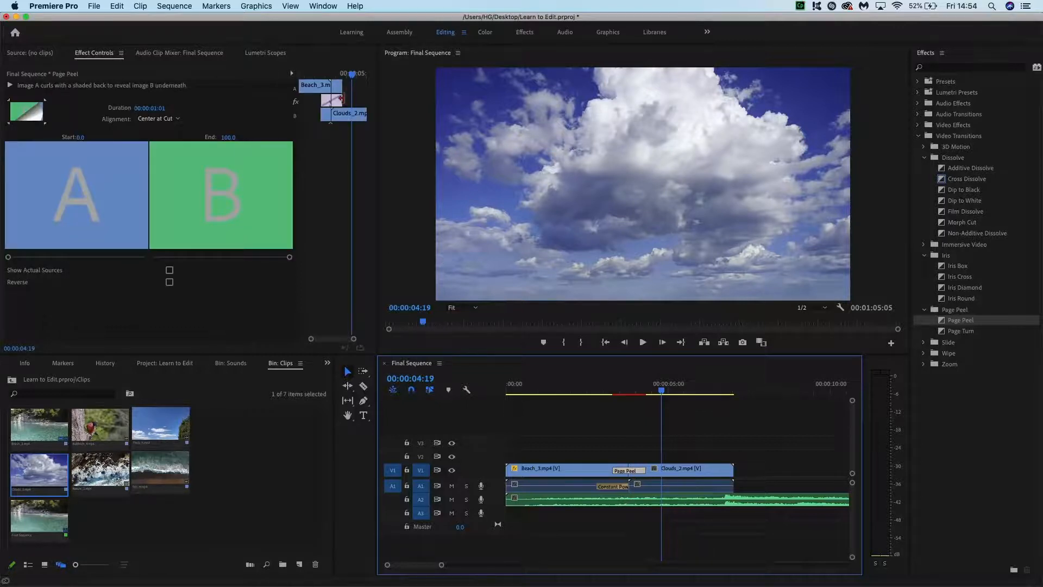
{"action": "left_click_drag", "start_coordinate": [341, 97], "coordinate": [350, 99]}
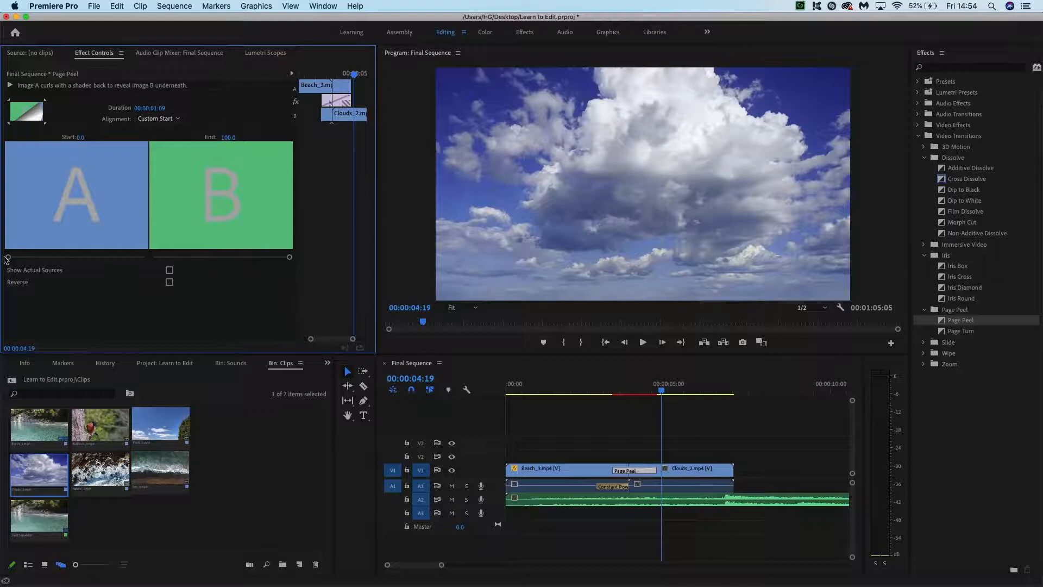
{"action": "left_click_drag", "start_coordinate": [9, 257], "coordinate": [76, 259]}
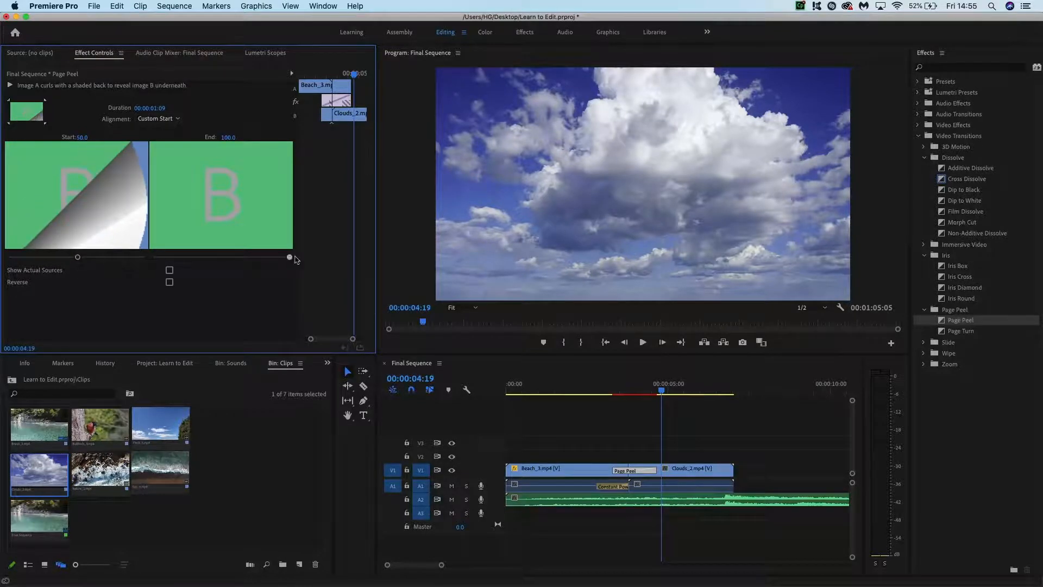
{"action": "left_click", "coordinate": [603, 391]}
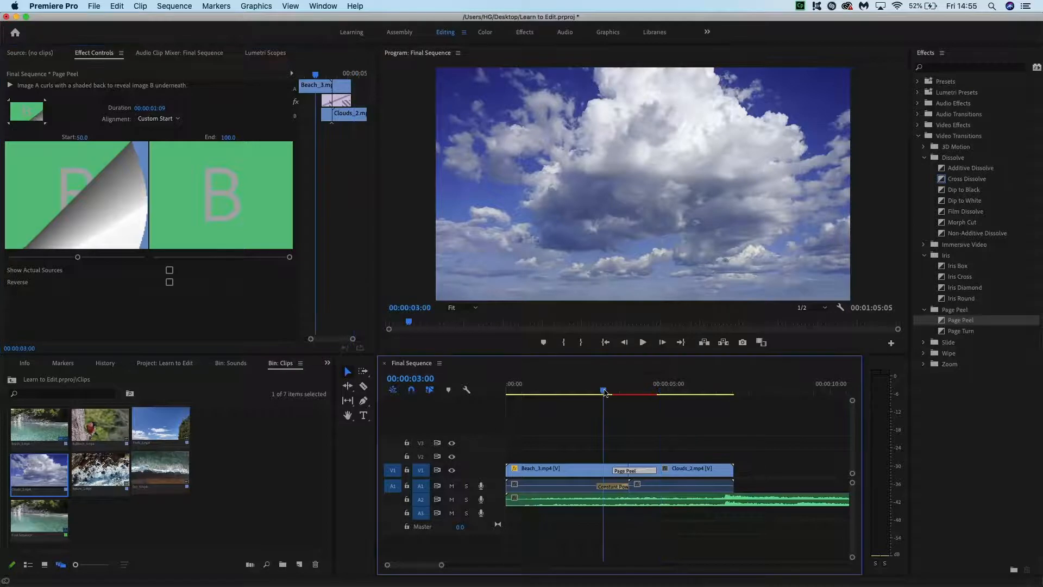
{"action": "key", "text": "space"}
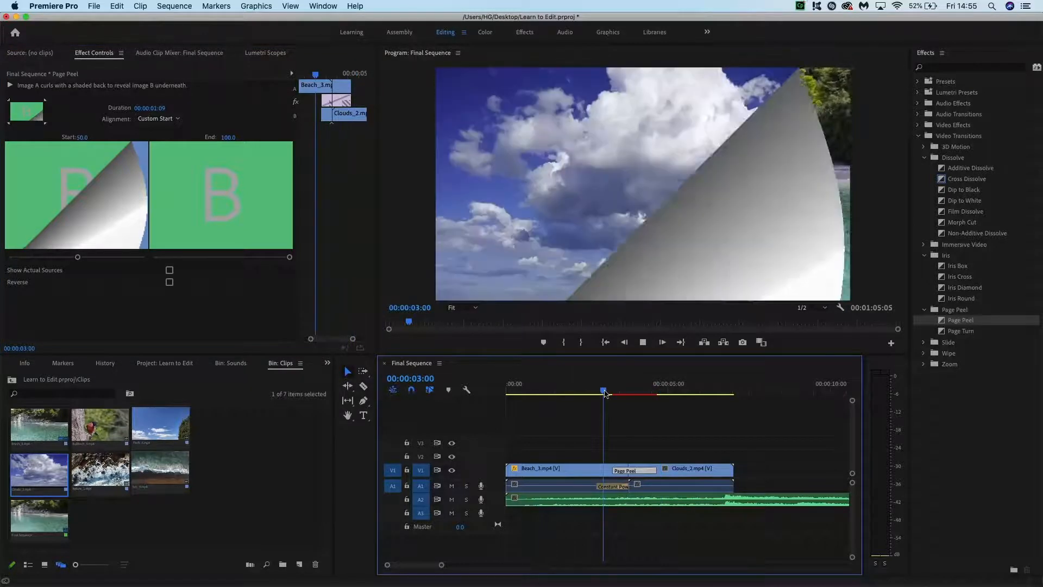
{"action": "key", "text": "space"}
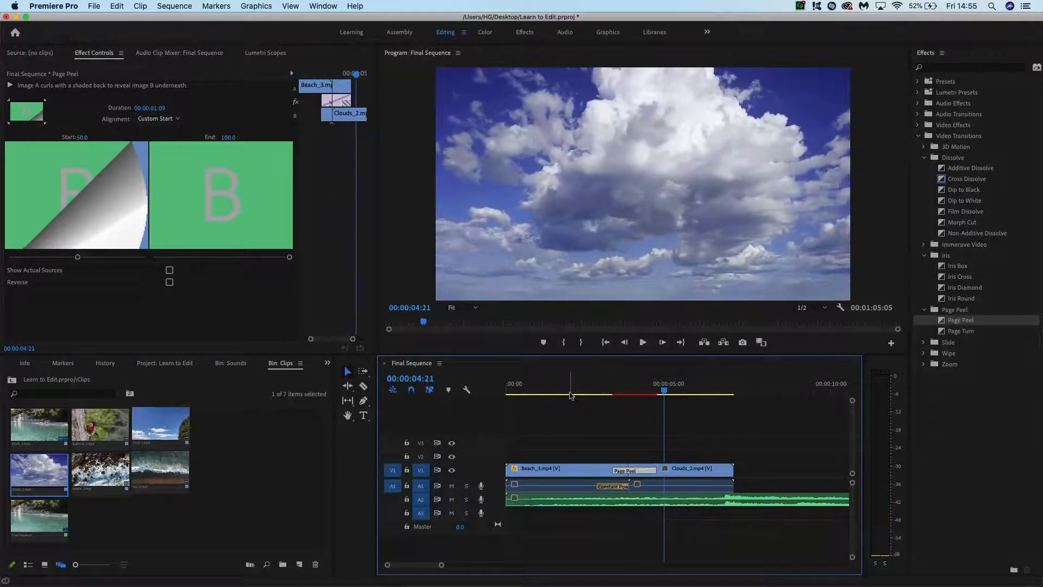
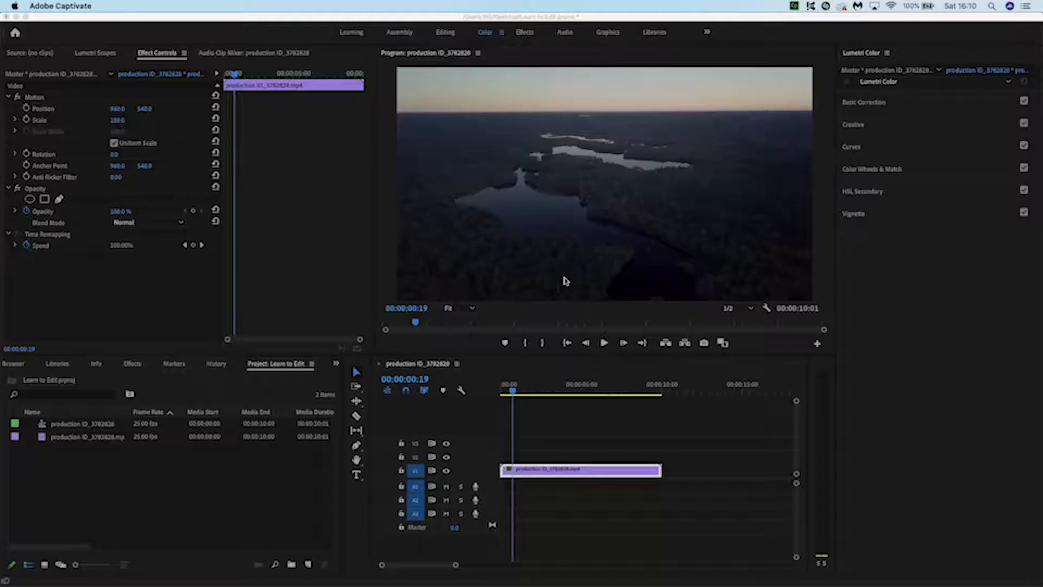
Select the production ID_3782828.mp4 clip on V1 for Lumetri Color grading and move the playhead to 00:00:02:07.
{"action": "left_click", "coordinate": [899, 253]}
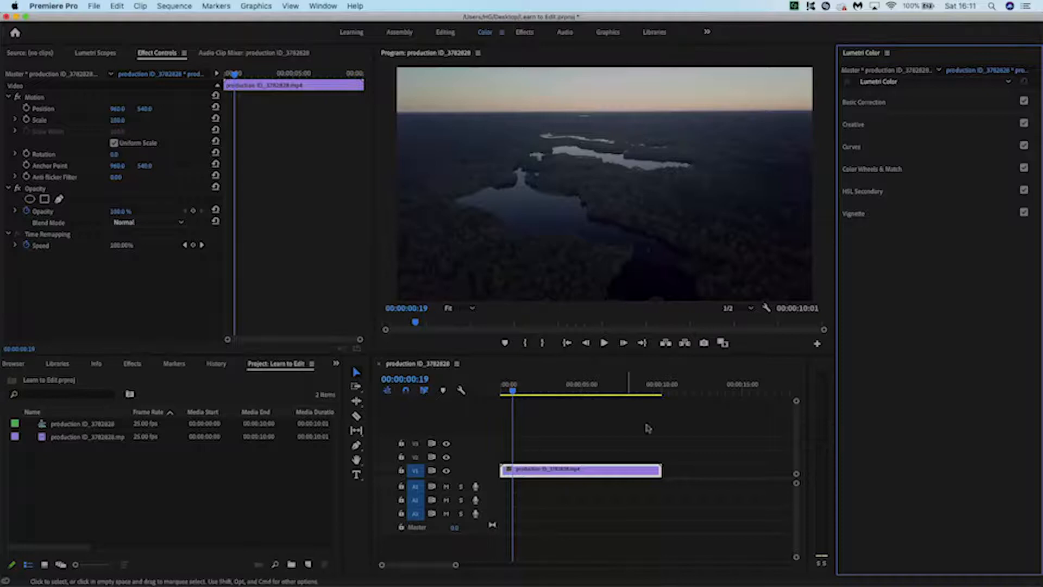
{"action": "left_click", "coordinate": [538, 470]}
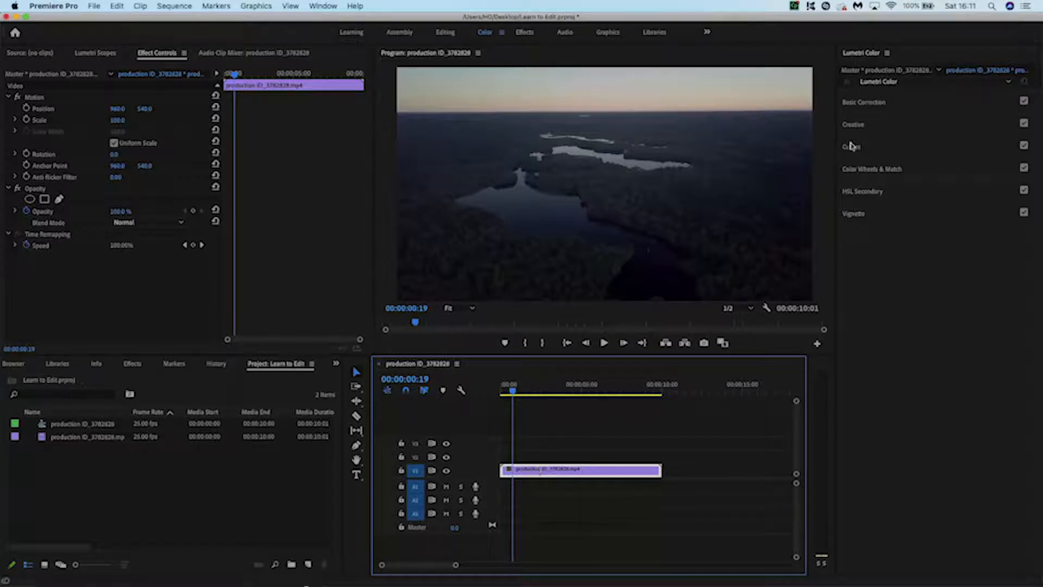
{"action": "left_click", "coordinate": [928, 64]}
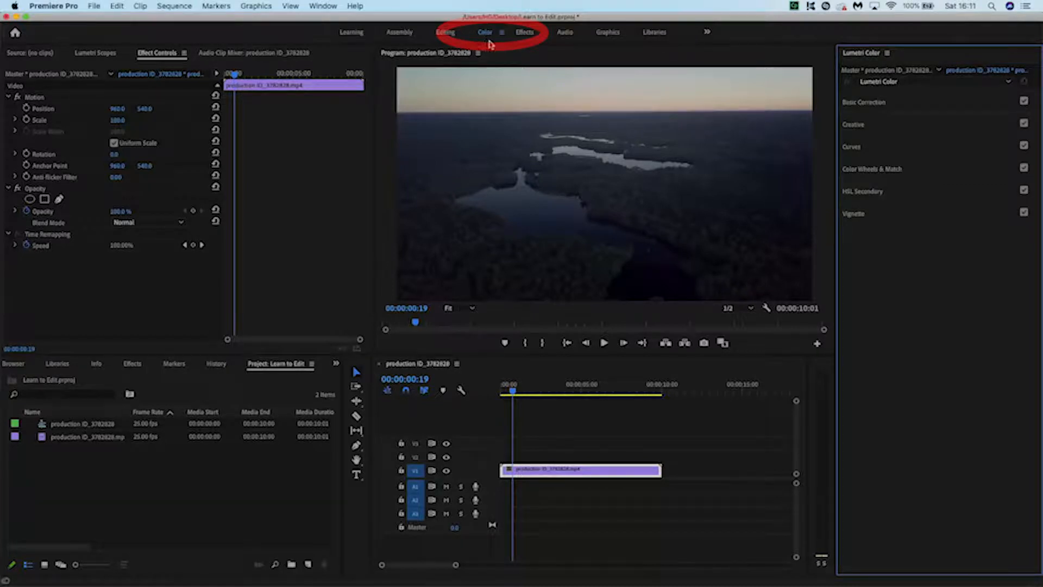
{"action": "left_click", "coordinate": [323, 6]}
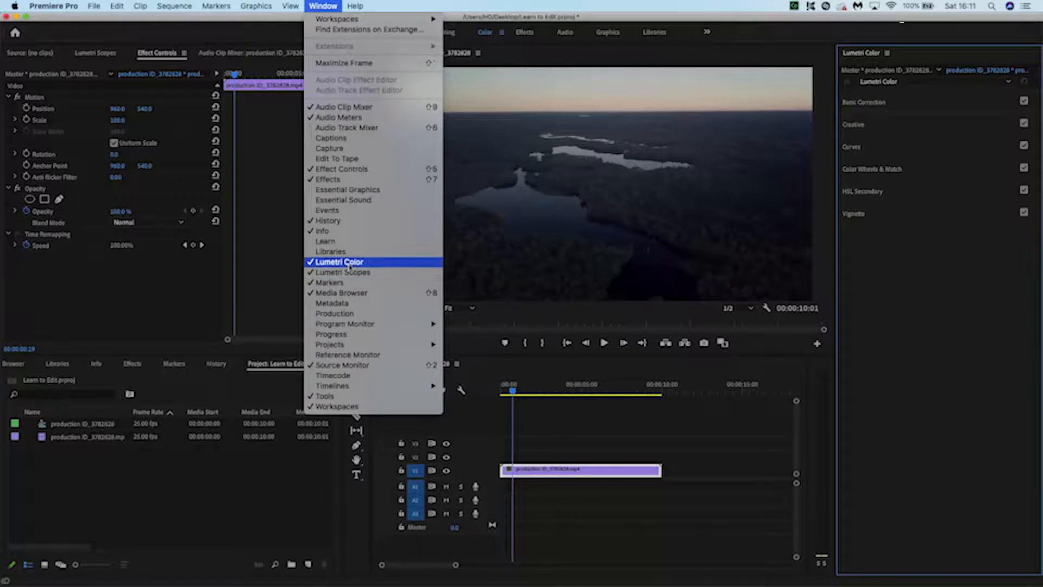
{"action": "left_click", "coordinate": [559, 437]}
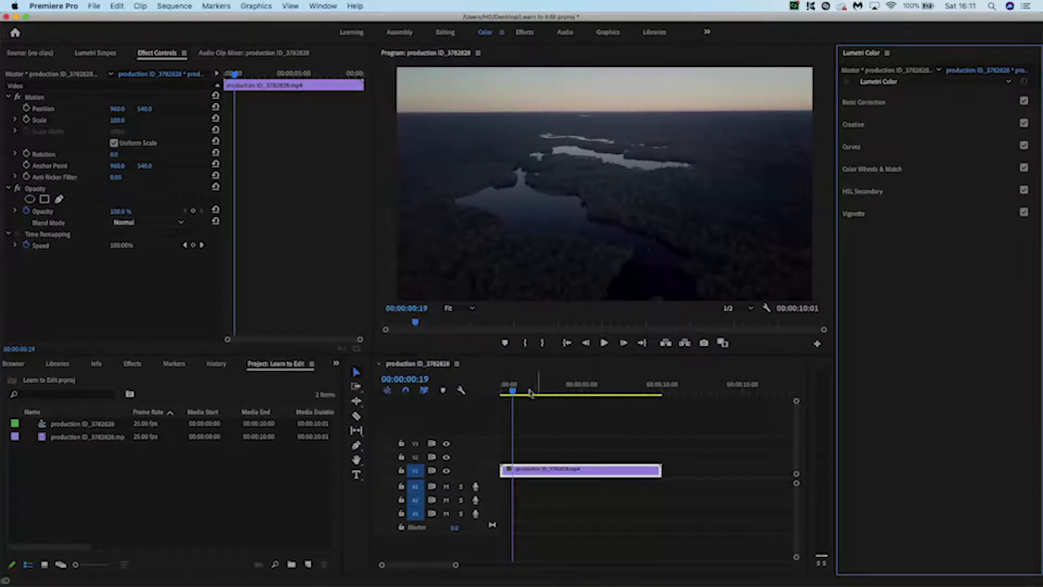
{"action": "left_click_drag", "start_coordinate": [513, 391], "coordinate": [539, 397]}
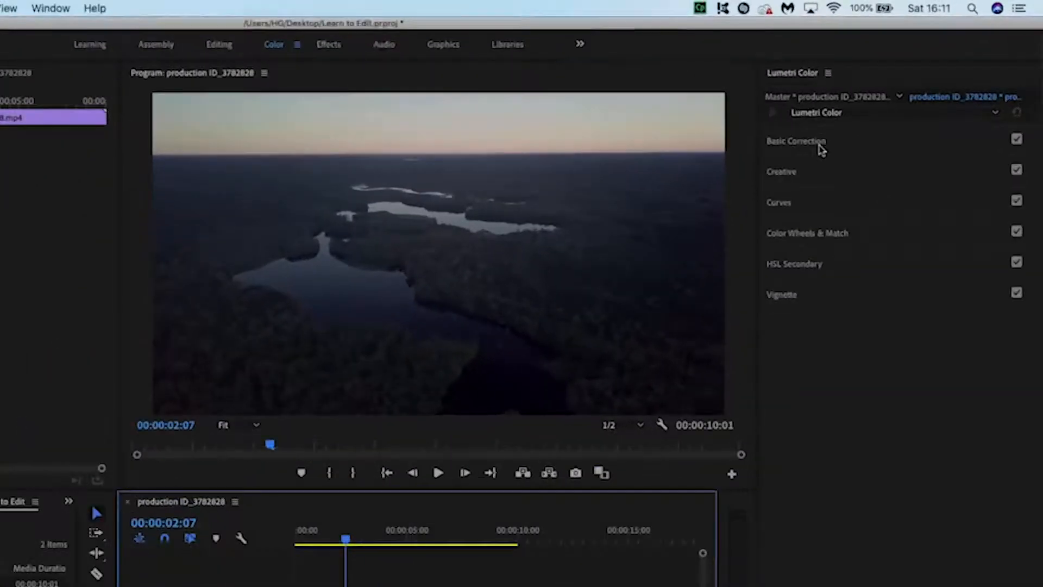
In Basic Correction, sample white balance from the sky near the horizon, and set Temperature to -41.3, Exposure to 0.3 and Contrast to -3.8.
{"action": "left_click", "coordinate": [864, 114]}
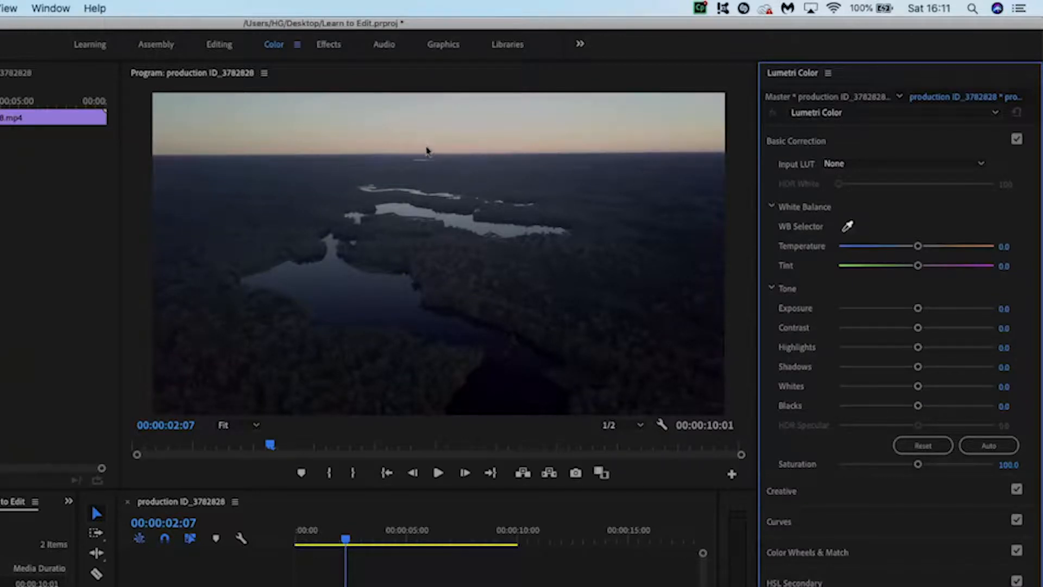
{"action": "left_click", "coordinate": [426, 153]}
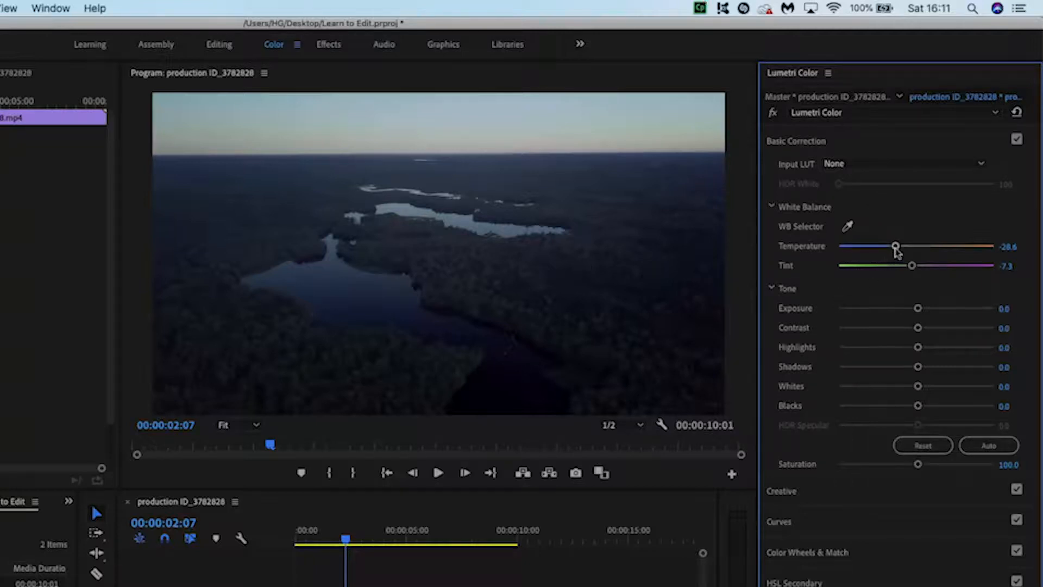
{"action": "mouse_move", "coordinate": [895, 251]}
{"action": "left_mouse_down"}
{"action": "mouse_move", "coordinate": [824, 251]}
{"action": "mouse_move", "coordinate": [1006, 265]}
{"action": "mouse_move", "coordinate": [883, 250]}
{"action": "left_mouse_up"}
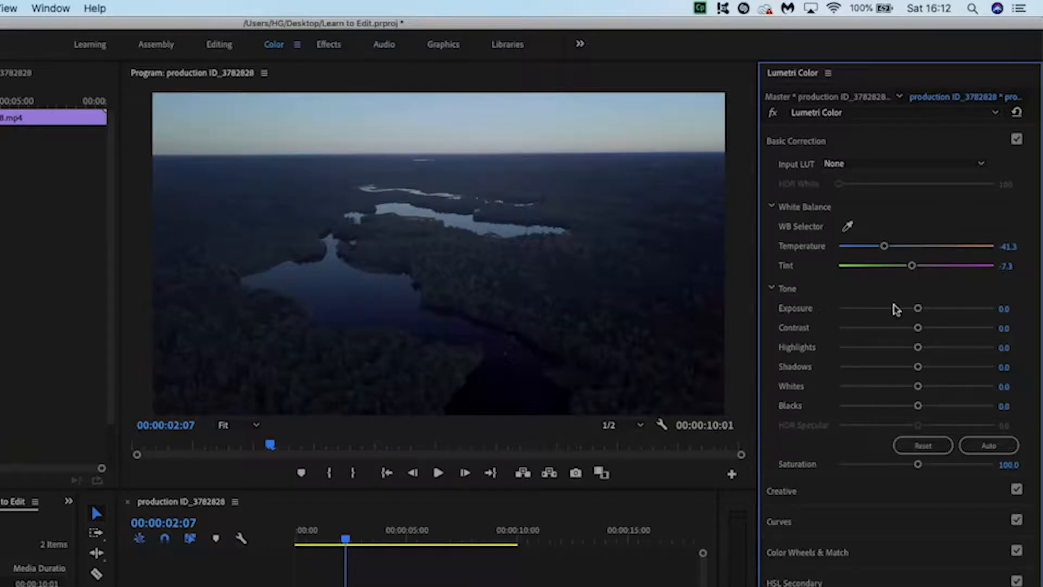
{"action": "left_click_drag", "start_coordinate": [918, 308], "coordinate": [923, 311]}
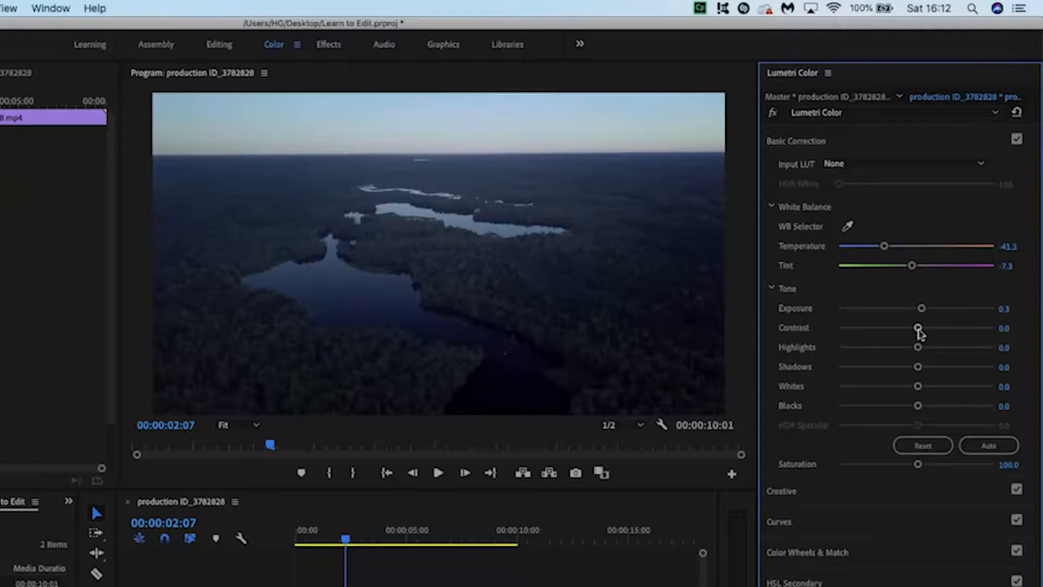
{"action": "mouse_move", "coordinate": [918, 328]}
{"action": "left_mouse_down"}
{"action": "mouse_move", "coordinate": [909, 330]}
{"action": "mouse_move", "coordinate": [1001, 333]}
{"action": "mouse_move", "coordinate": [818, 331]}
{"action": "mouse_move", "coordinate": [914, 336]}
{"action": "left_mouse_up"}
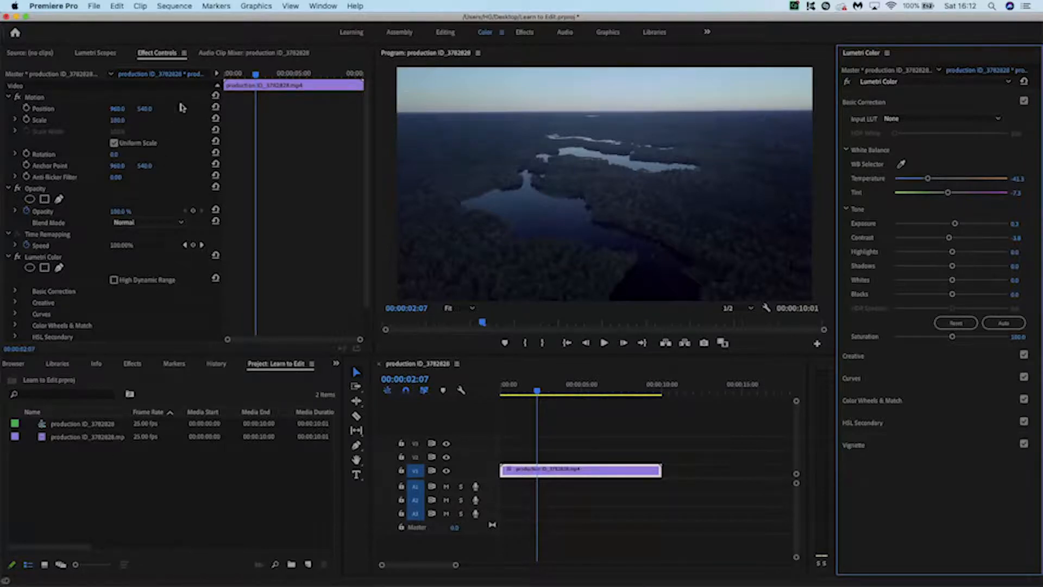
Turn the clip's Lumetri Color effect off and on twice to compare the footage with and without the correction.
{"action": "scroll", "coordinate": [24, 244], "scroll_direction": "down", "scroll_amount": 2}
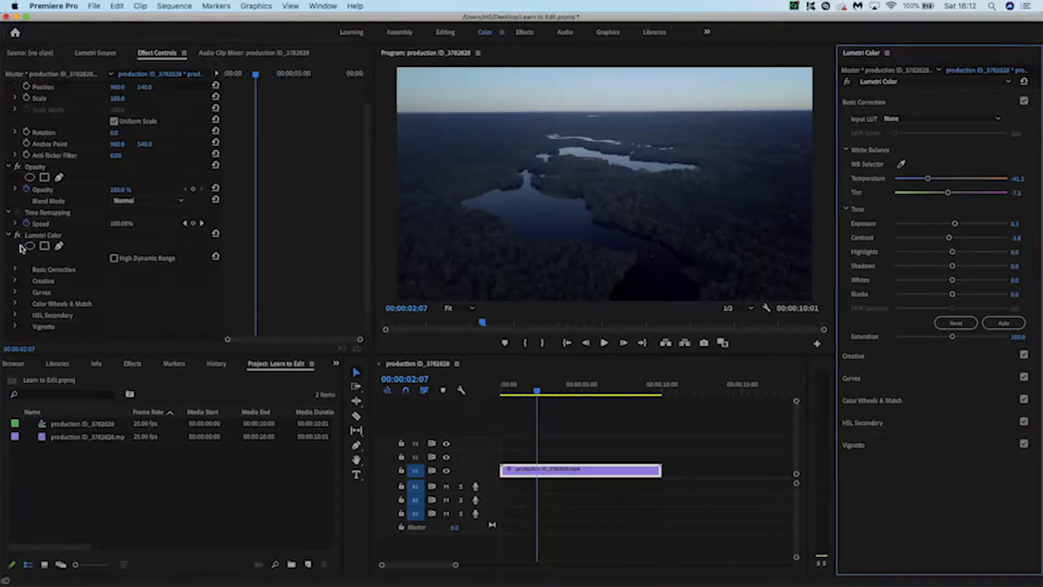
{"action": "left_click", "coordinate": [17, 222]}
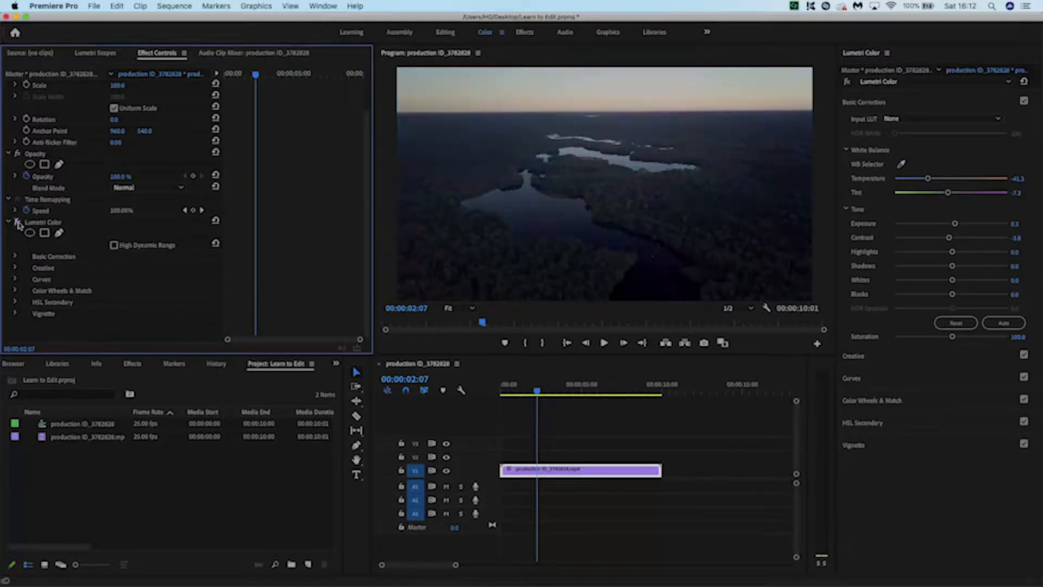
{"action": "left_click", "coordinate": [17, 223]}
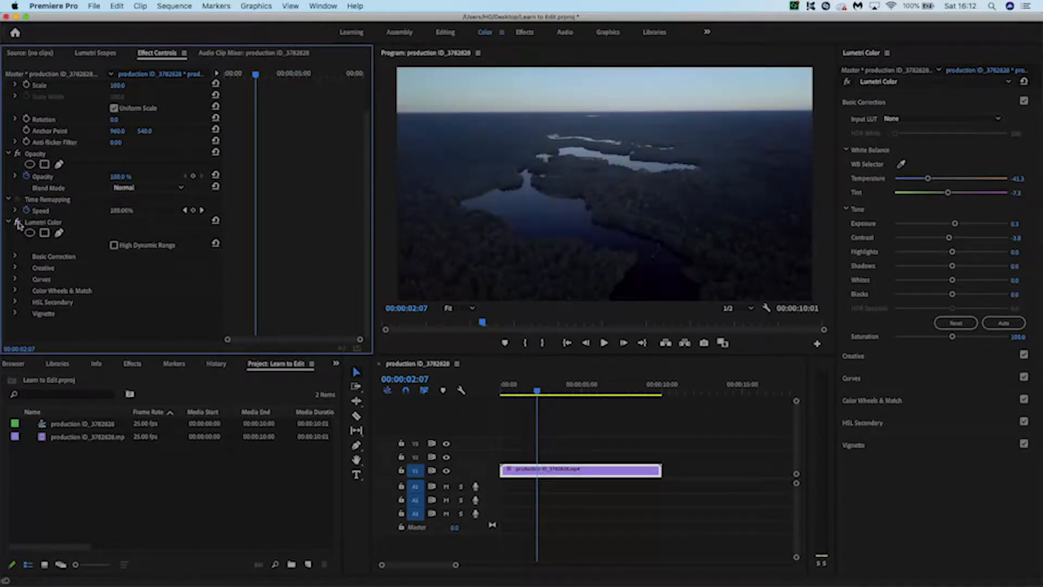
{"action": "left_click", "coordinate": [16, 222]}
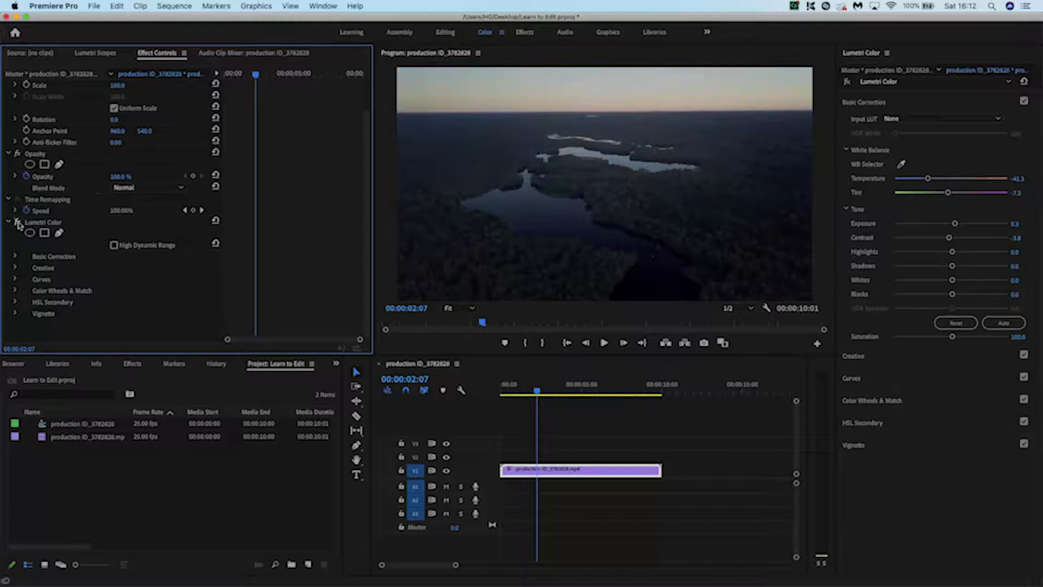
{"action": "left_click", "coordinate": [17, 222]}
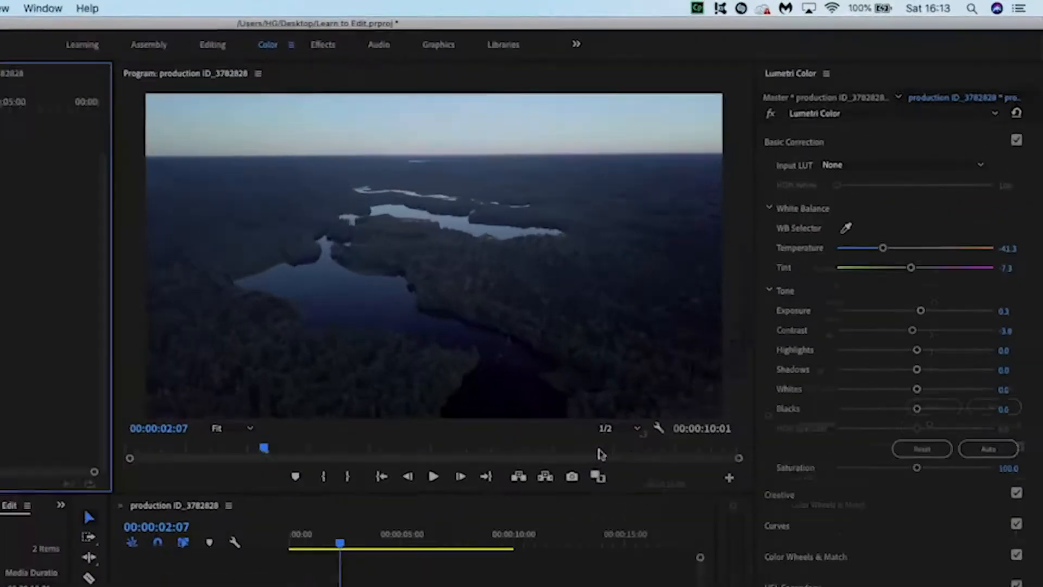
Set the Creative Vibrance to -7.7, and slightly raise the black point and lower the white point of the white RGB curve.
{"action": "left_click", "coordinate": [778, 495]}
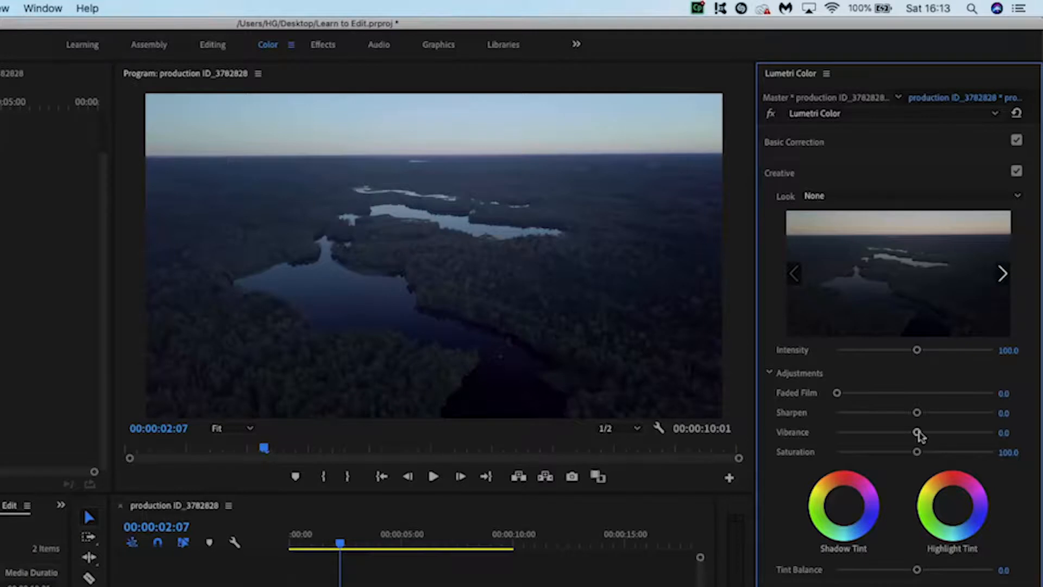
{"action": "mouse_move", "coordinate": [918, 433]}
{"action": "left_mouse_down"}
{"action": "mouse_move", "coordinate": [899, 433]}
{"action": "mouse_move", "coordinate": [910, 434]}
{"action": "left_mouse_up"}
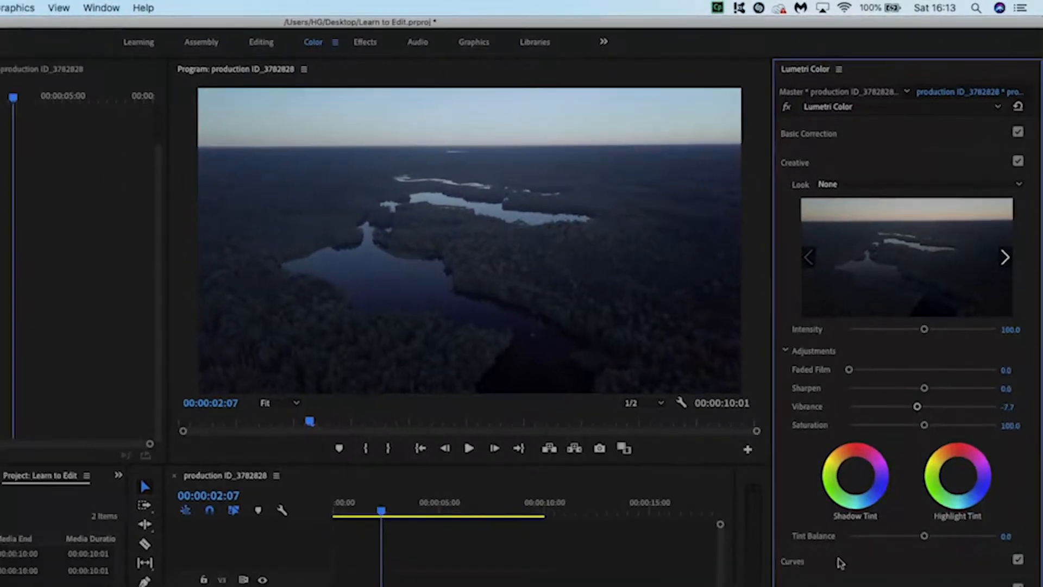
{"action": "left_click", "coordinate": [839, 561]}
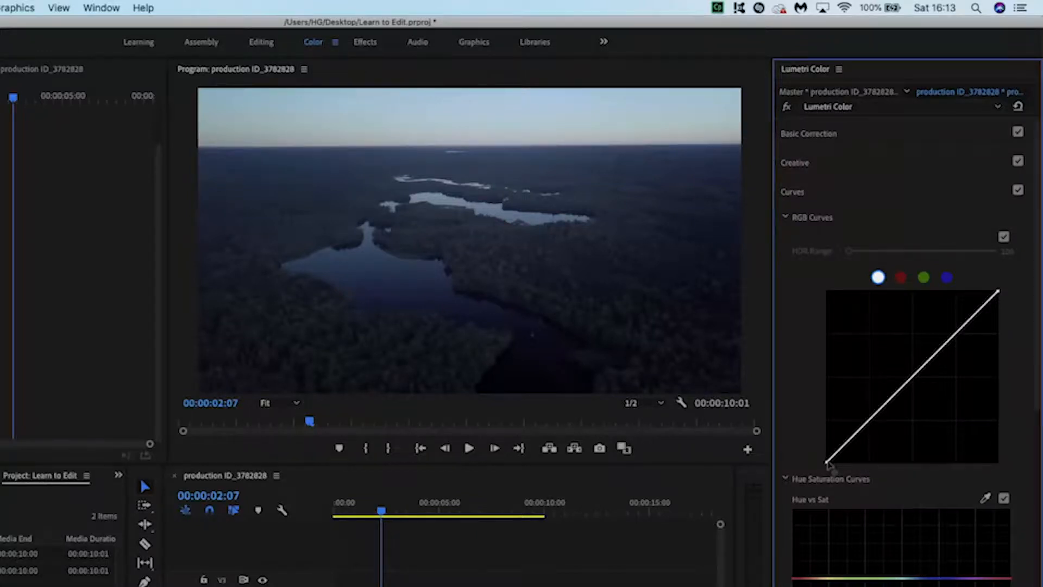
{"action": "left_click_drag", "start_coordinate": [828, 463], "coordinate": [828, 458]}
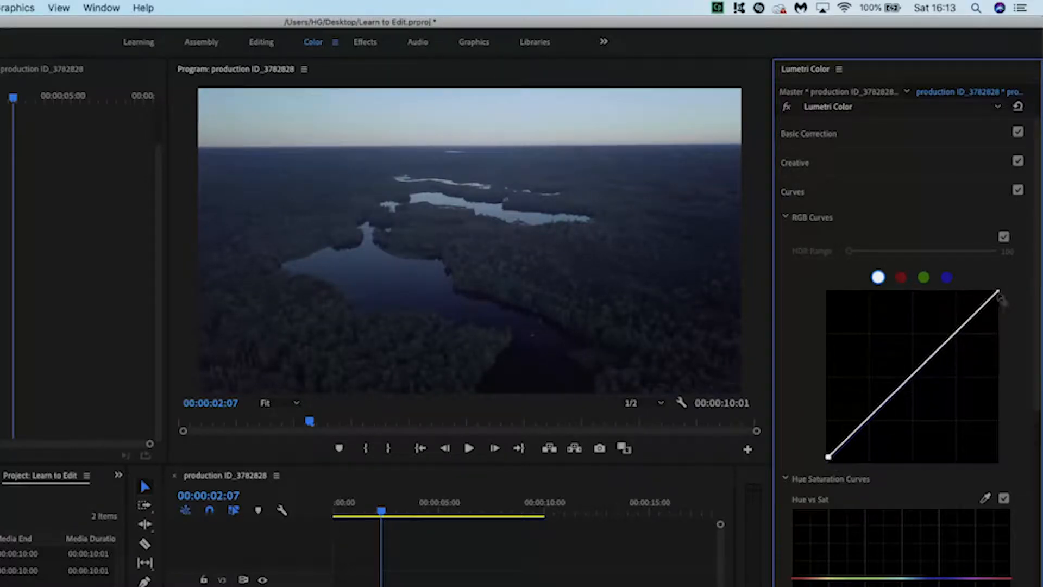
{"action": "left_click_drag", "start_coordinate": [998, 293], "coordinate": [996, 297]}
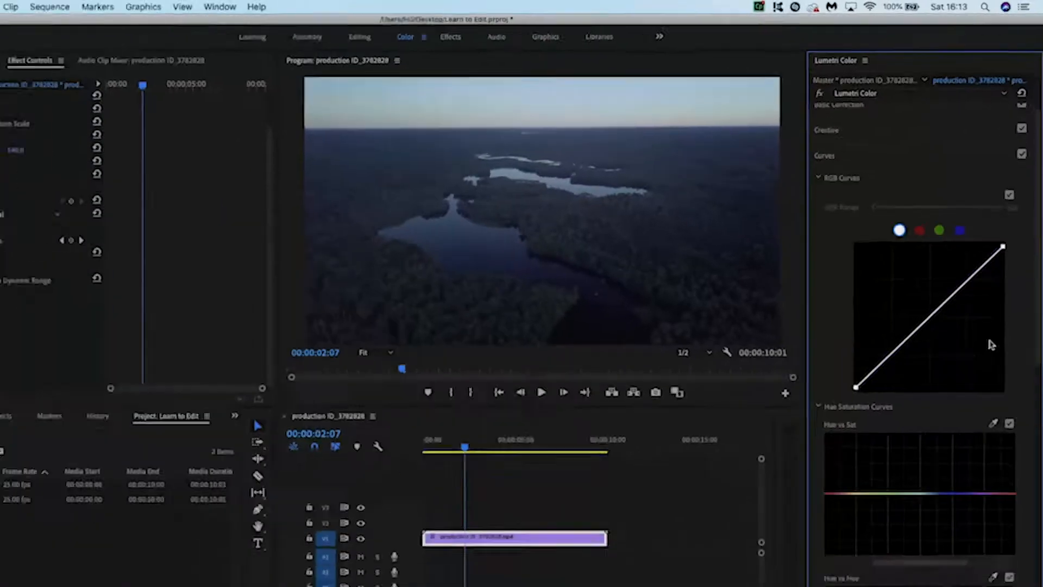
In Color Wheels & Match, slightly lower the Shadows level and tint the shadows toward blue.
{"action": "scroll", "coordinate": [983, 393], "scroll_direction": "down", "scroll_amount": 5}
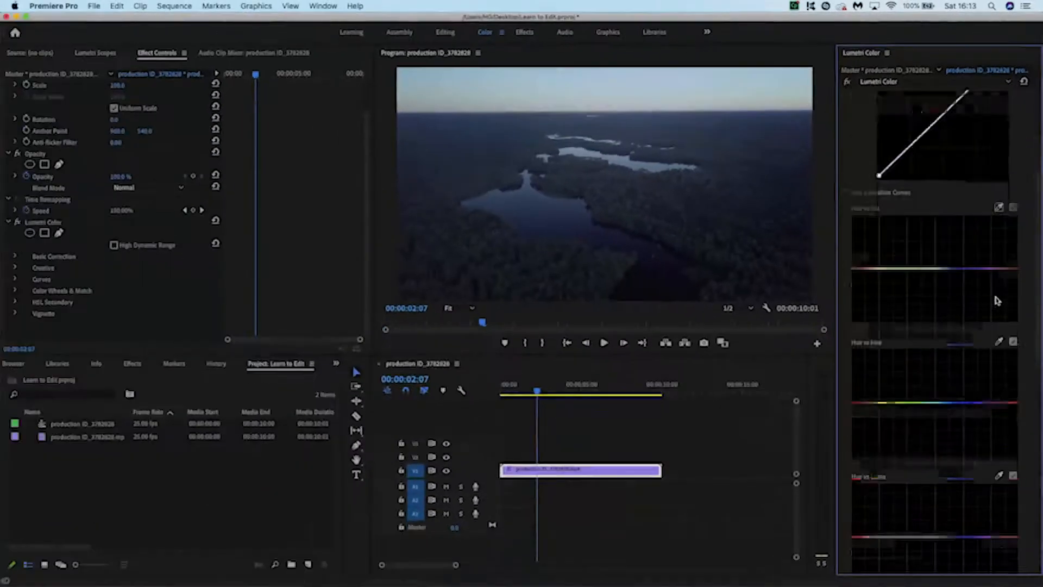
{"action": "scroll", "coordinate": [998, 301], "scroll_direction": "down", "scroll_amount": 7}
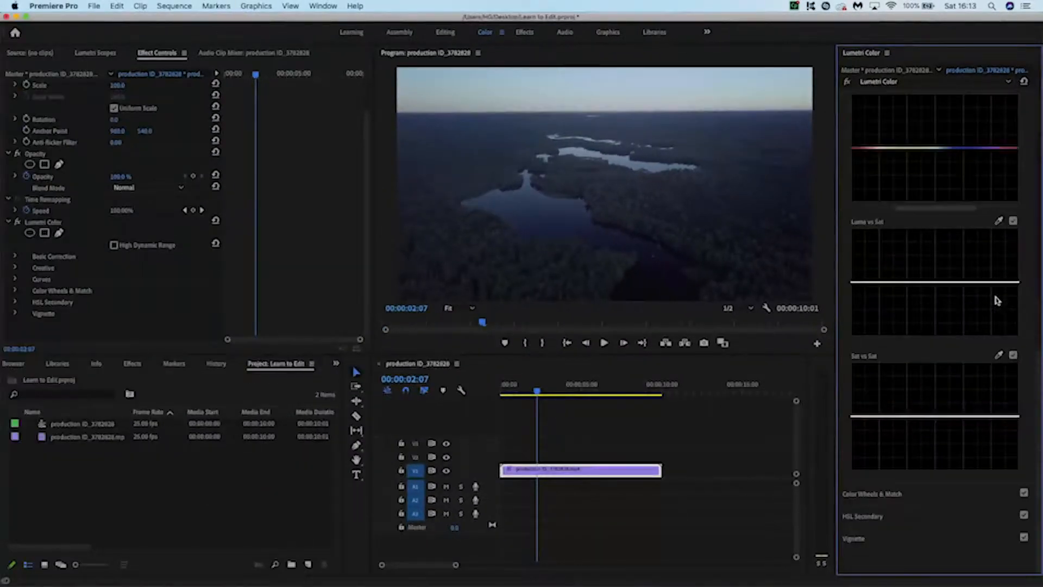
{"action": "left_click", "coordinate": [930, 492]}
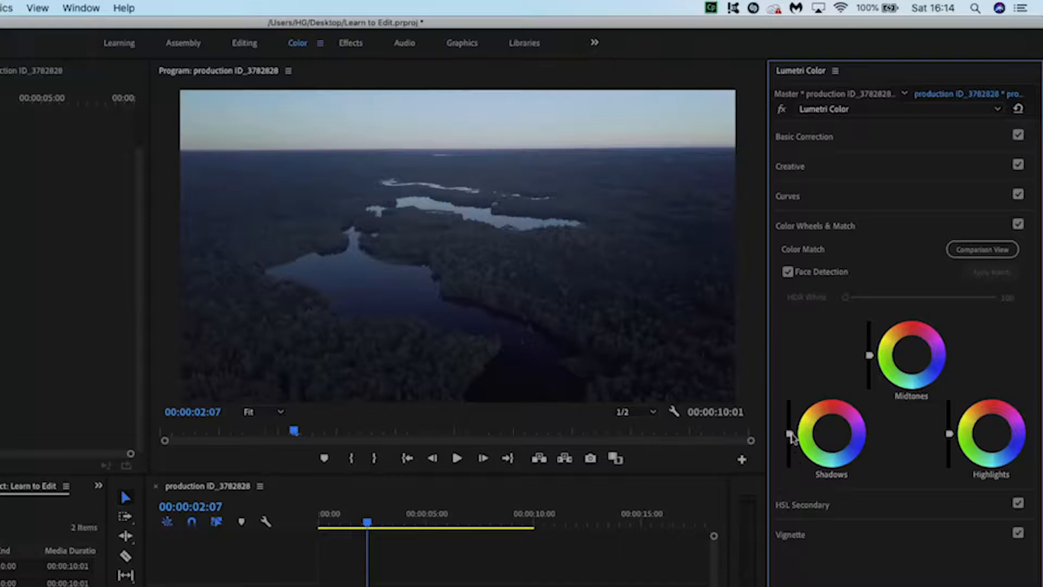
{"action": "left_click", "coordinate": [791, 435]}
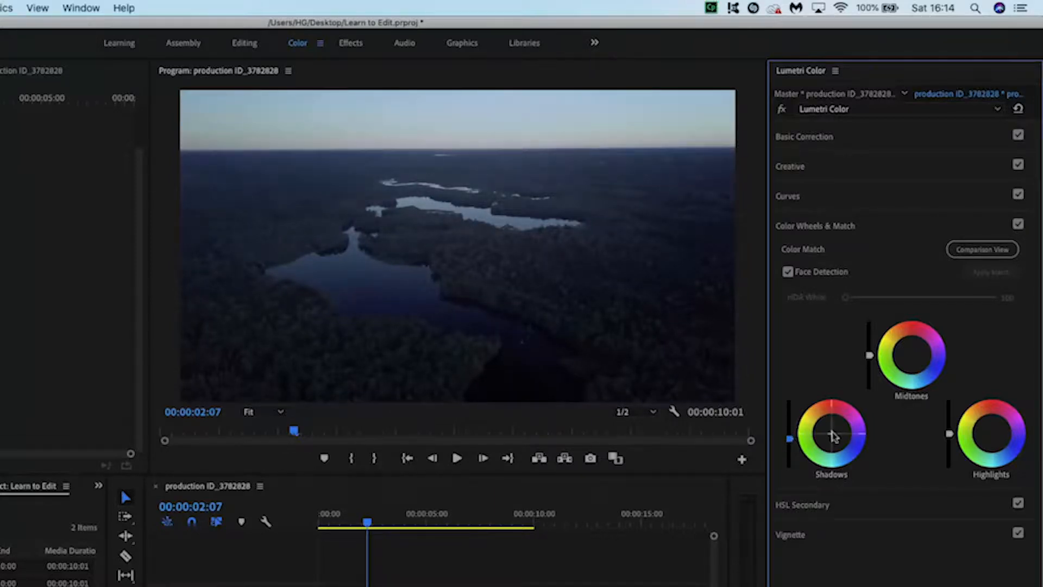
{"action": "left_click", "coordinate": [834, 436]}
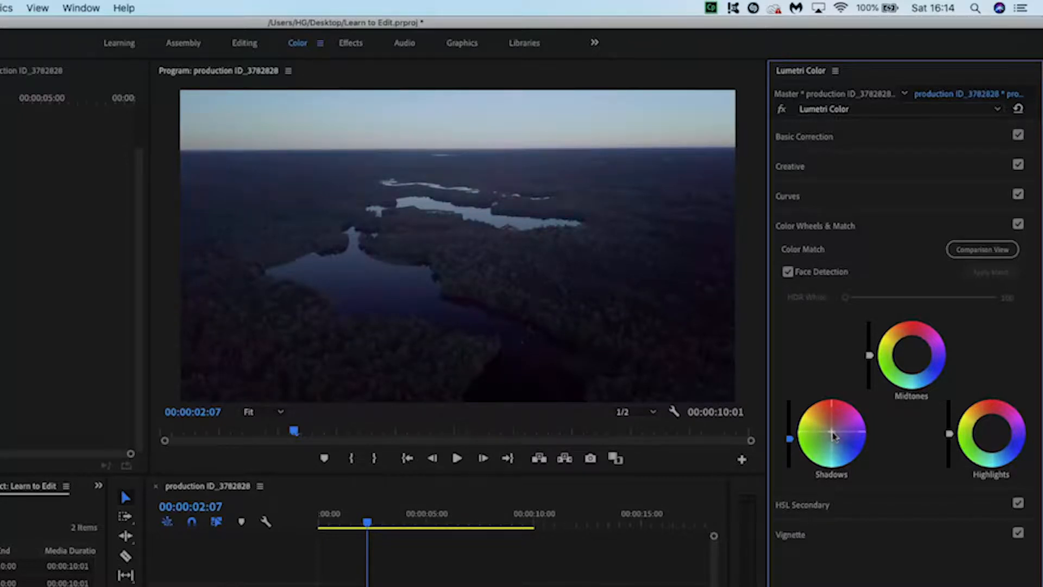
{"action": "left_click_drag", "start_coordinate": [831, 428], "coordinate": [833, 437]}
Turn the Color Wheels & Match adjustments off and on twice to compare their effect on the footage.
{"action": "left_click", "coordinate": [1017, 224]}
{"action": "left_click", "coordinate": [1018, 224]}
{"action": "left_click", "coordinate": [1017, 224]}
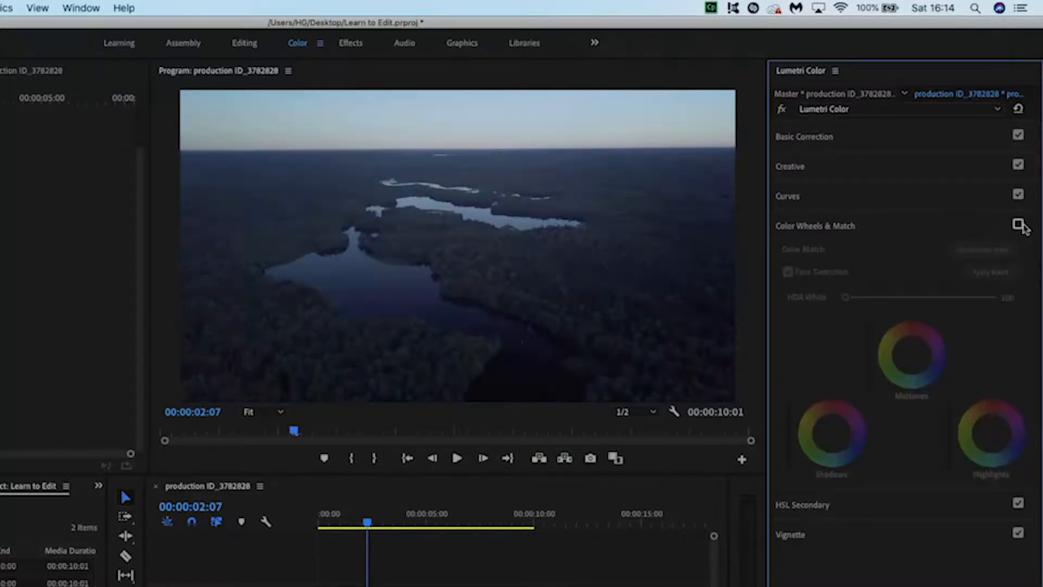
{"action": "left_click", "coordinate": [1018, 225]}
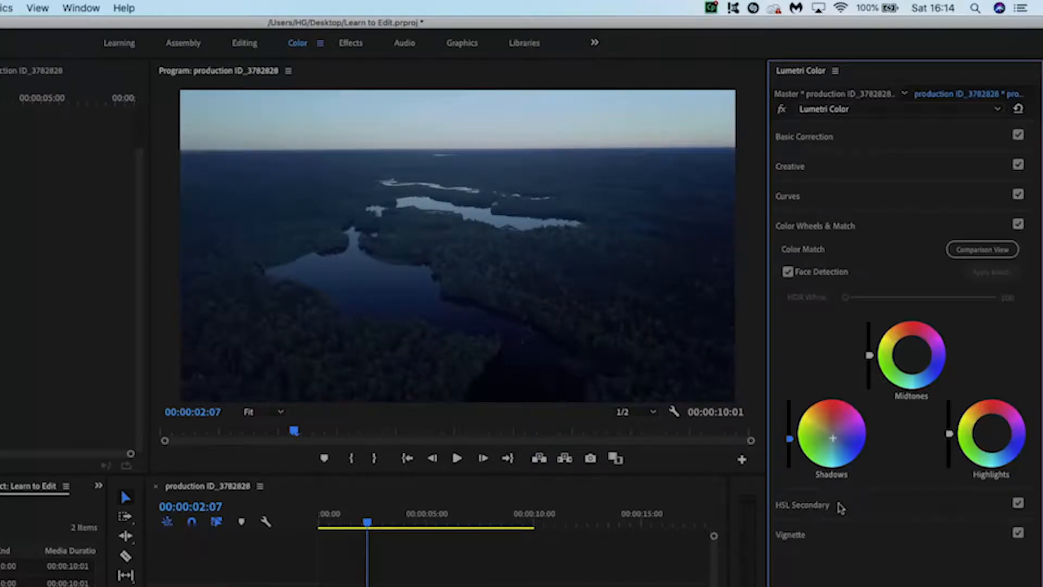
In HSL Secondary, key the dark forest colour and add a second forest sample to the keyed range.
{"action": "left_click", "coordinate": [842, 505]}
{"action": "scroll", "coordinate": [886, 273], "scroll_direction": "down", "scroll_amount": 3}
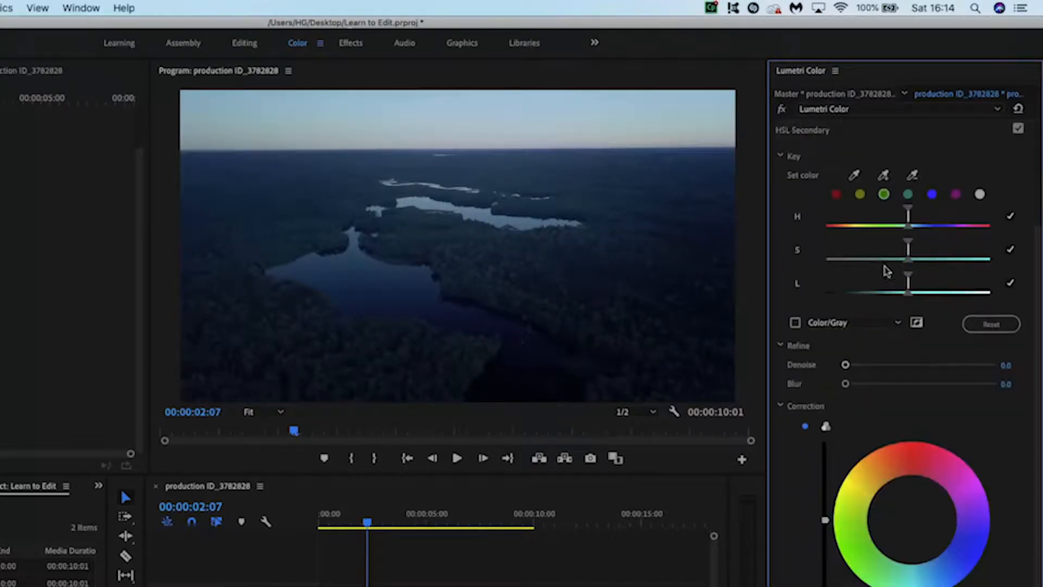
{"action": "scroll", "coordinate": [889, 274], "scroll_direction": "up", "scroll_amount": 1}
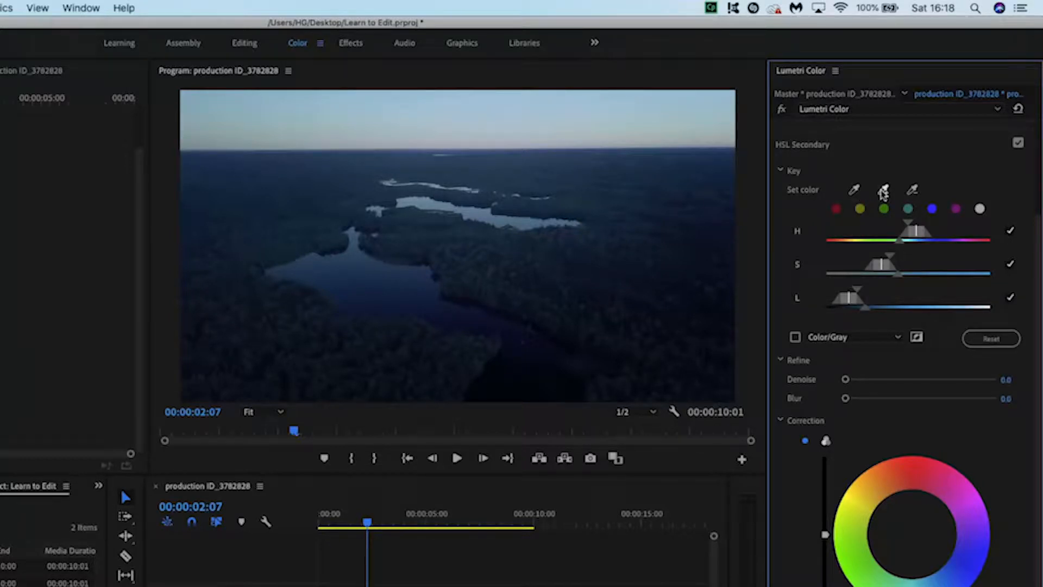
{"action": "left_click", "coordinate": [883, 190]}
{"action": "left_click", "coordinate": [244, 334]}
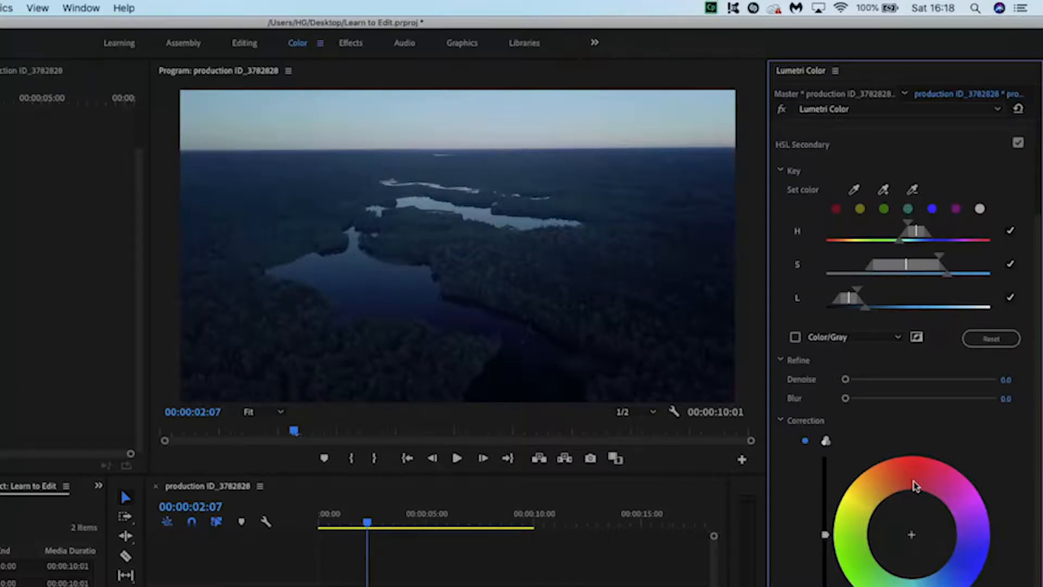
Try tinting the keyed forest red with the HSL Secondary correction wheel, and reset the wheel to neutral.
{"action": "left_click", "coordinate": [915, 485]}
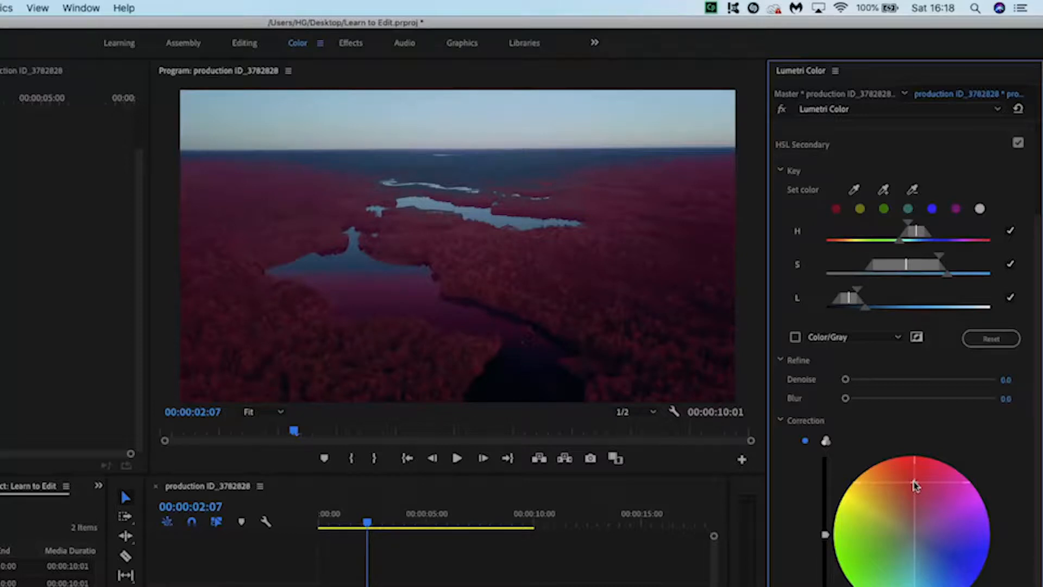
{"action": "scroll", "coordinate": [915, 483], "scroll_direction": "down", "scroll_amount": 1}
{"action": "left_click_drag", "start_coordinate": [915, 483], "coordinate": [915, 486]}
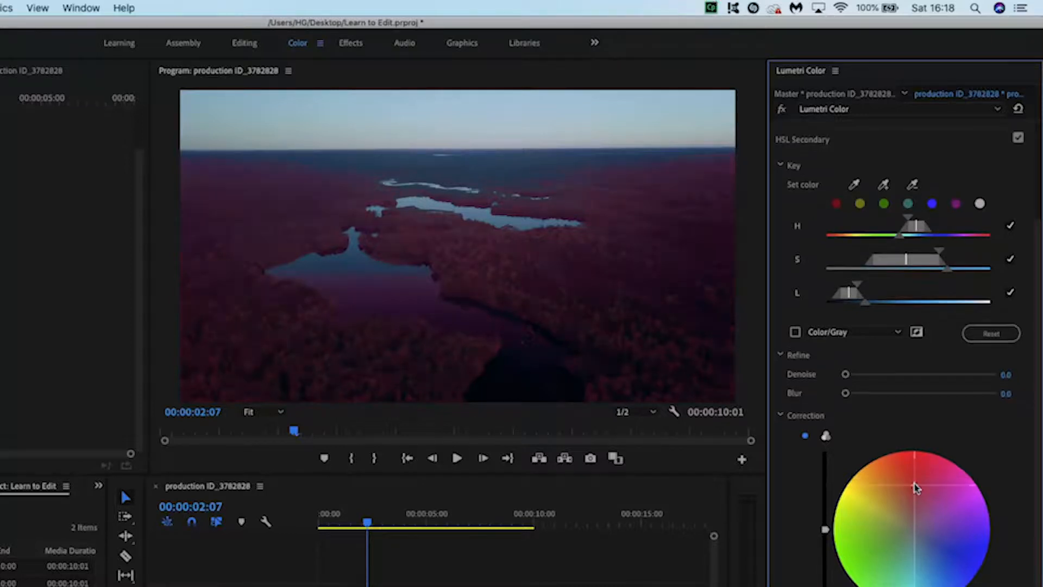
{"action": "double_click", "coordinate": [913, 530]}
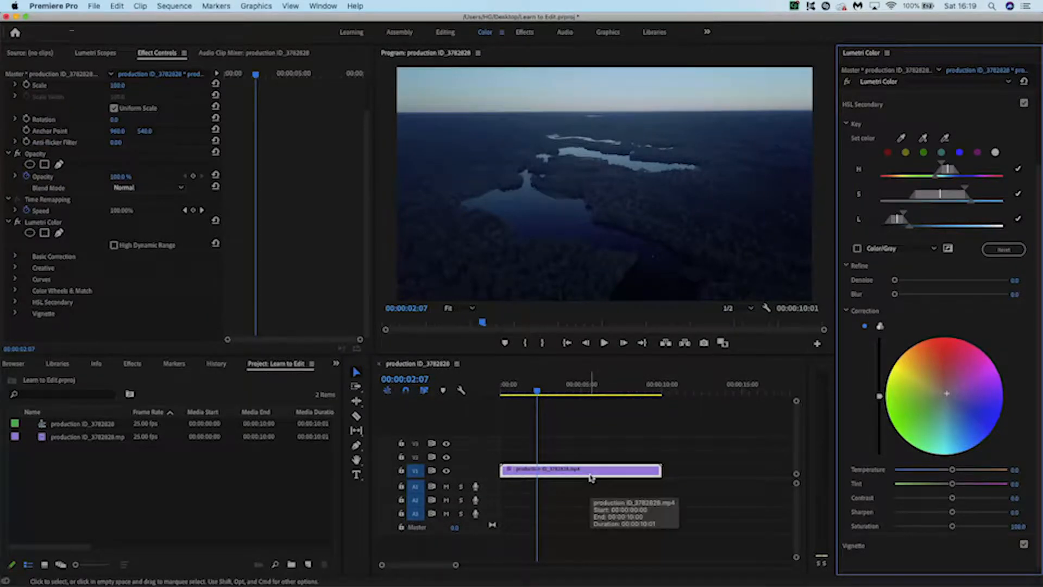
Create an adjustment layer with the default settings and place it on V2 above the start of the clip.
{"action": "left_click", "coordinate": [288, 495]}
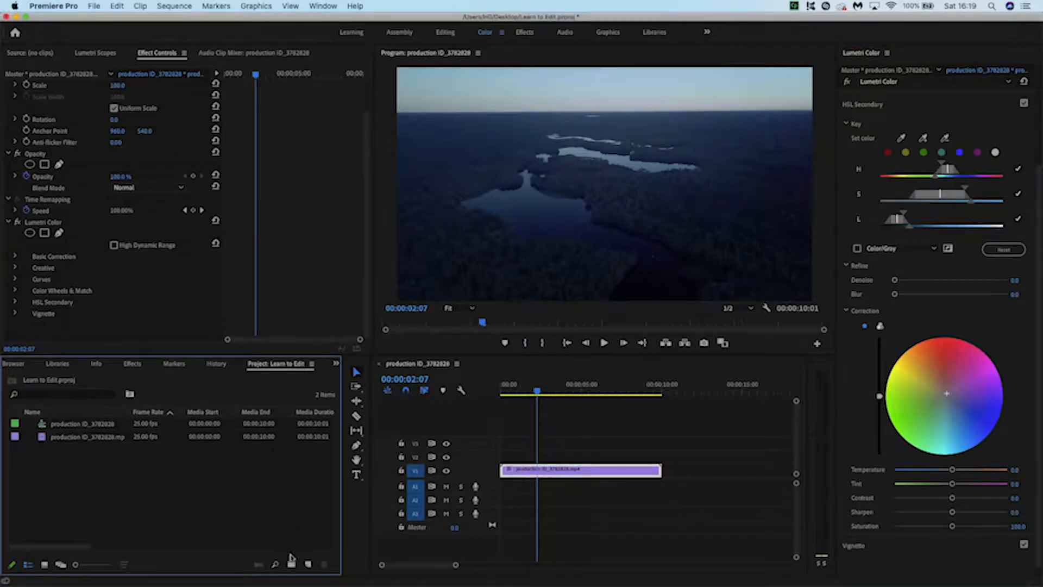
{"action": "left_click", "coordinate": [308, 565]}
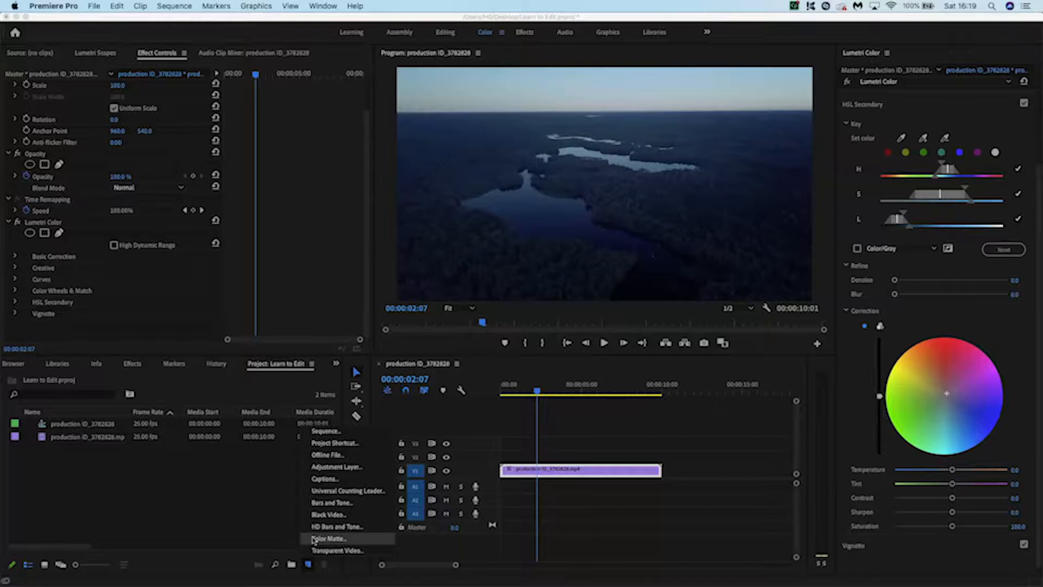
{"action": "left_click", "coordinate": [336, 467]}
{"action": "left_click", "coordinate": [588, 342]}
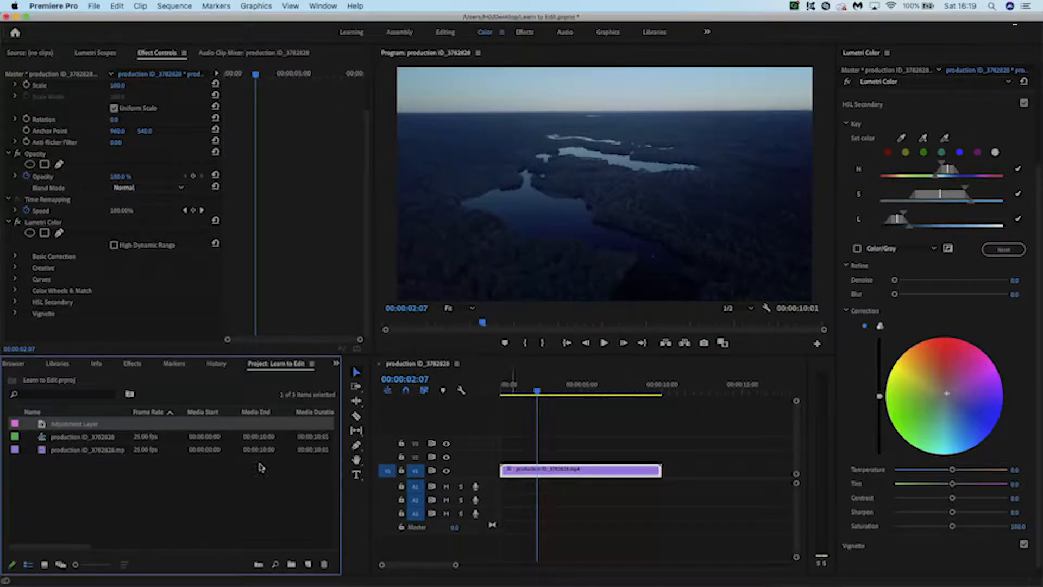
{"action": "left_click_drag", "start_coordinate": [41, 427], "coordinate": [526, 459]}
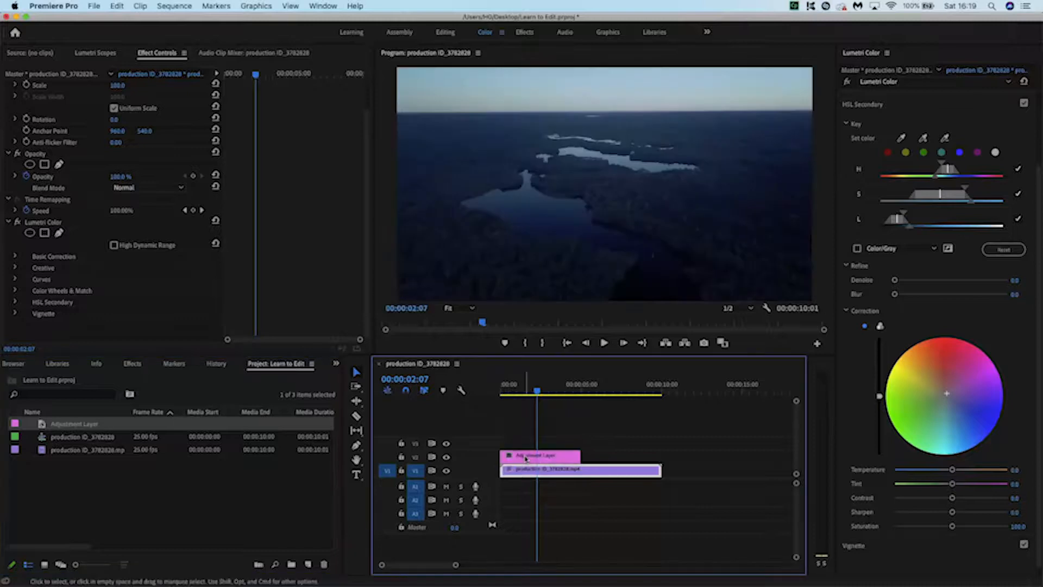
Extend the end of the adjustment layer on V2 past the clip below to about 00:00:15:06.
{"action": "left_click", "coordinate": [525, 458]}
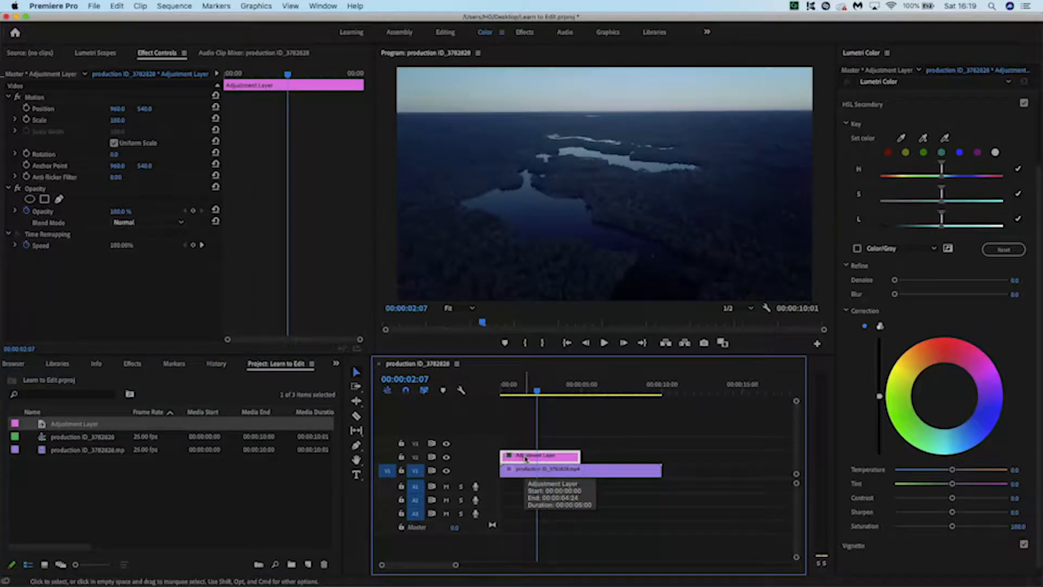
{"action": "left_click_drag", "start_coordinate": [580, 456], "coordinate": [745, 455]}
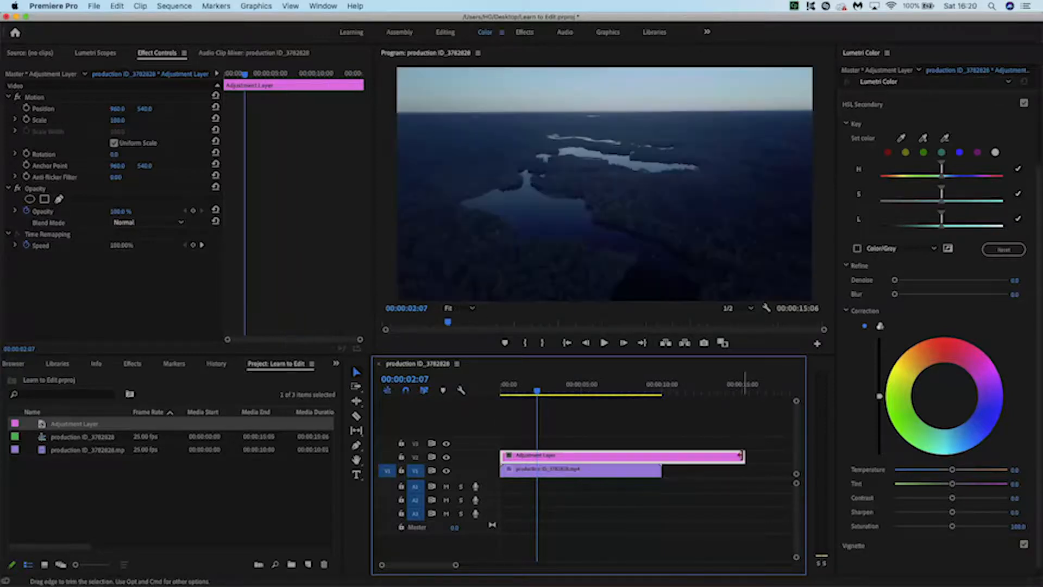
{"action": "left_click", "coordinate": [668, 485]}
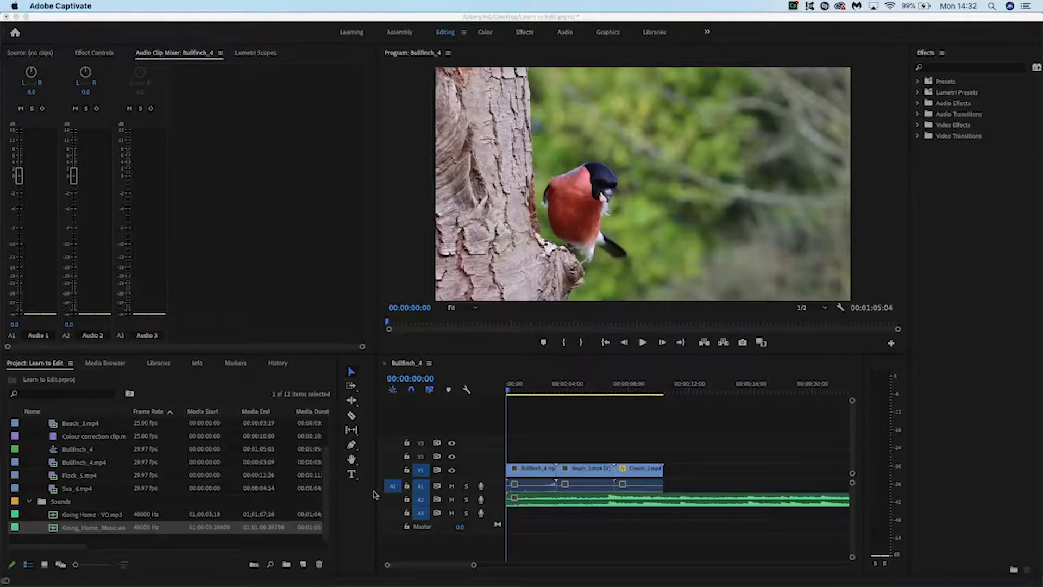
Select the Bullfinch_4, Beach_3 and Clouds_2 clips one after another, and then the music clip on A2.
{"action": "left_click", "coordinate": [485, 379]}
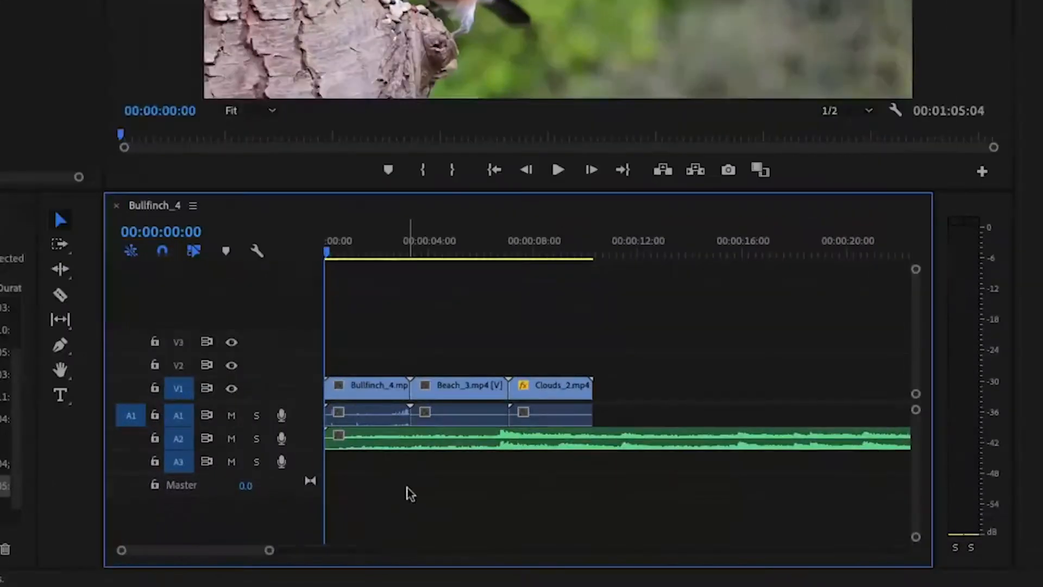
{"action": "left_click", "coordinate": [380, 386]}
{"action": "left_click", "coordinate": [478, 390]}
{"action": "left_click", "coordinate": [558, 388]}
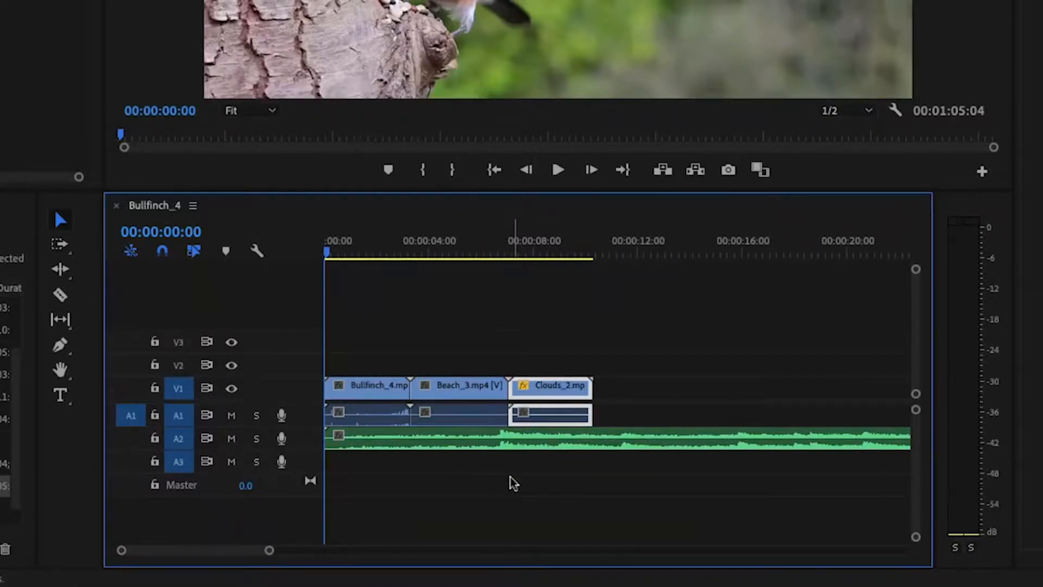
{"action": "left_click", "coordinate": [489, 442]}
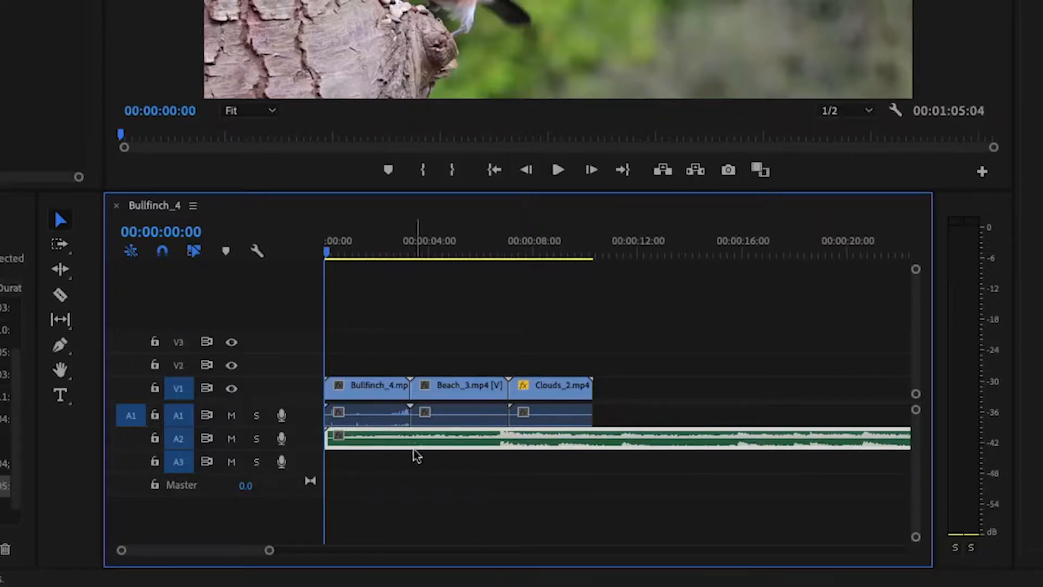
Mute the A2 music track and play the start of the sequence to hear only the clips' own sound.
{"action": "left_click", "coordinate": [232, 439]}
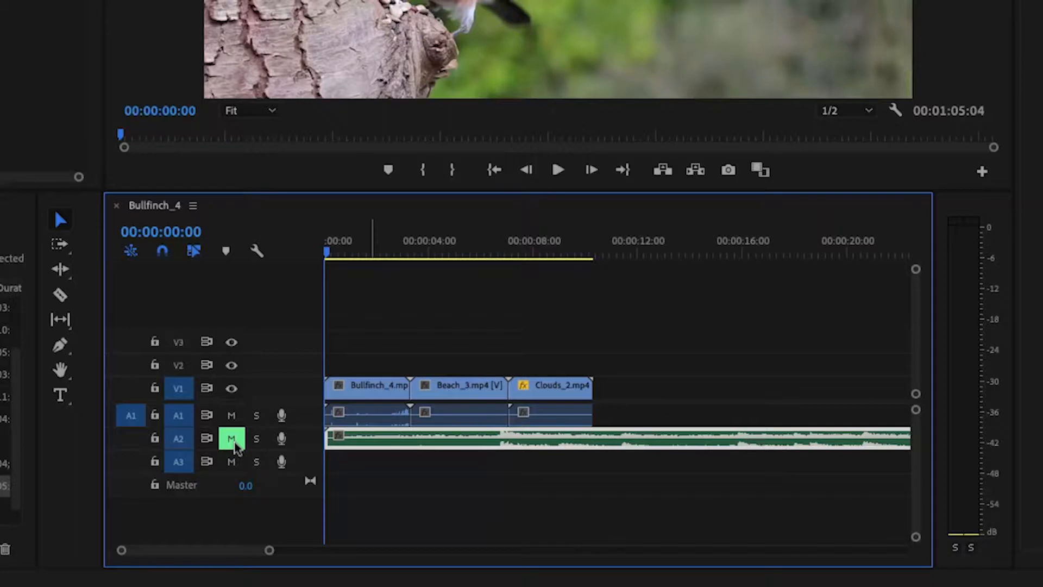
{"action": "key", "text": "space"}
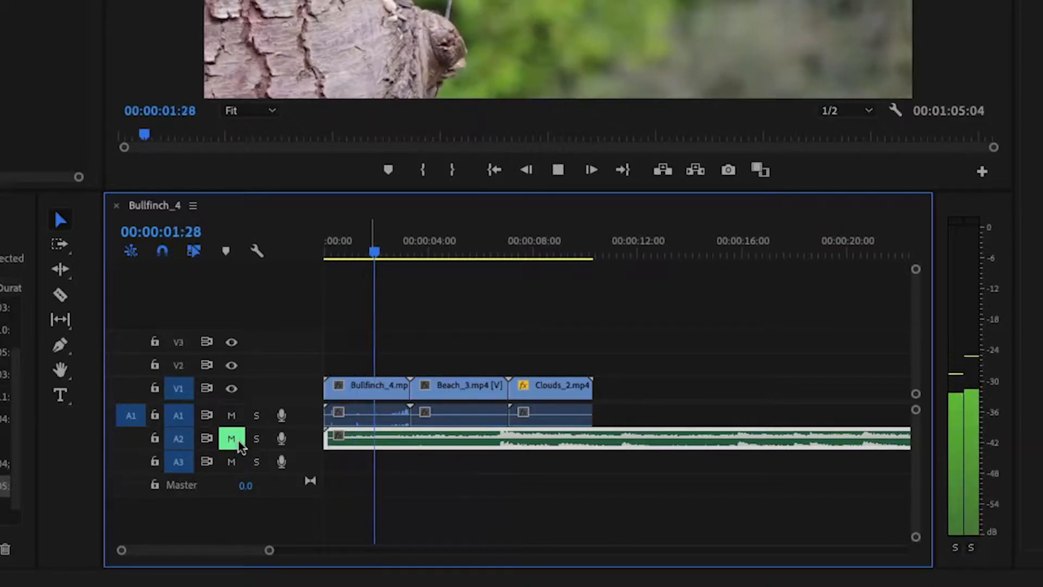
{"action": "key", "text": "space"}
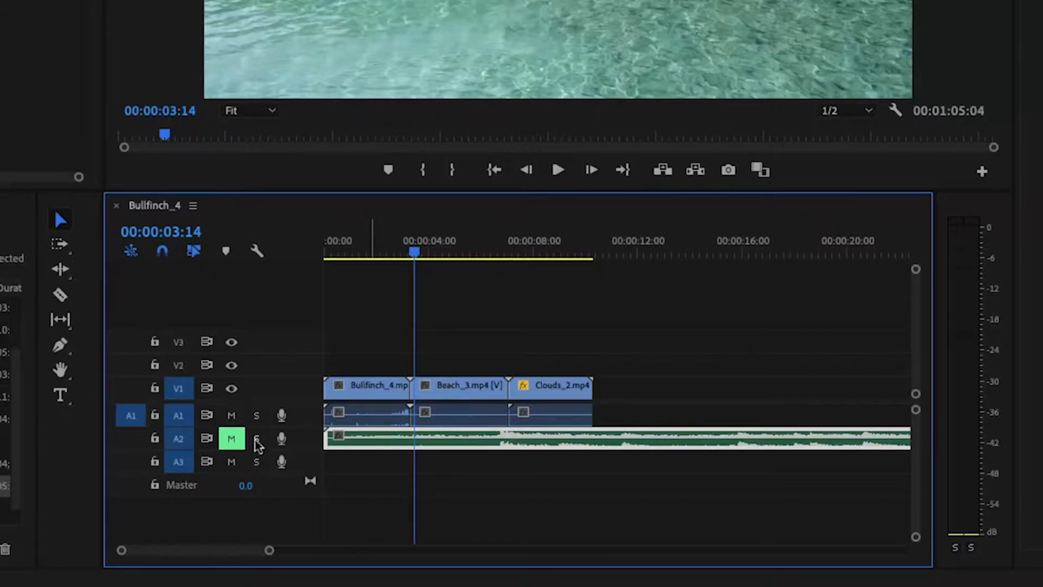
Solo the A2 music track, unmute it, and play the sequence to hear only the music.
{"action": "left_click", "coordinate": [256, 439]}
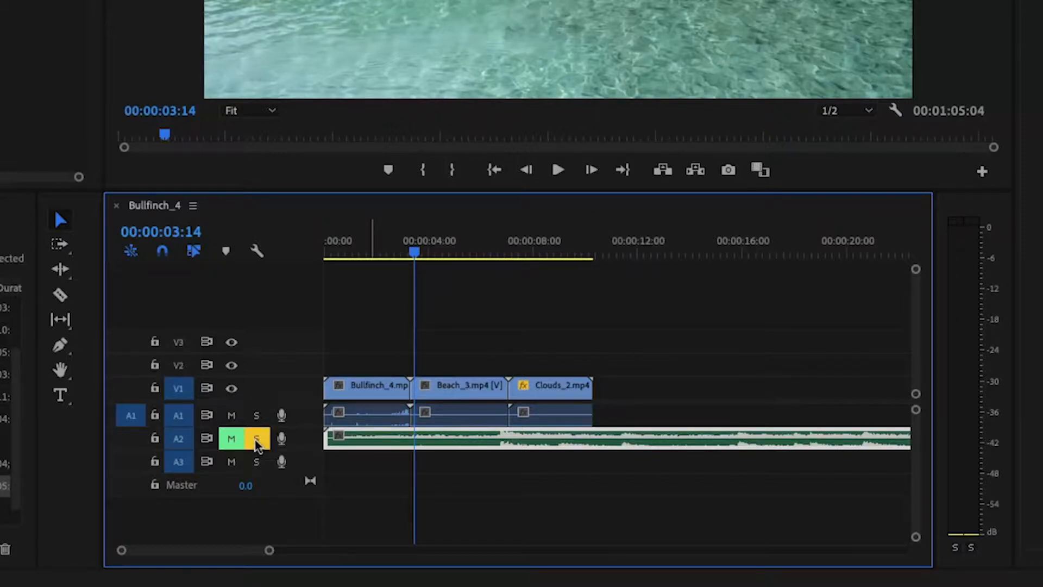
{"action": "left_click", "coordinate": [231, 439]}
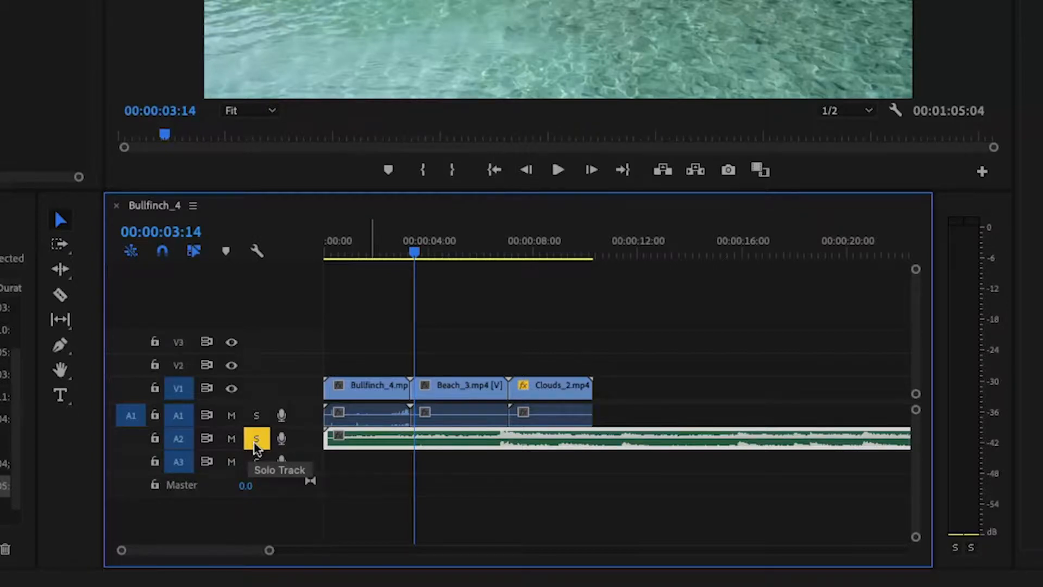
{"action": "key", "text": "space"}
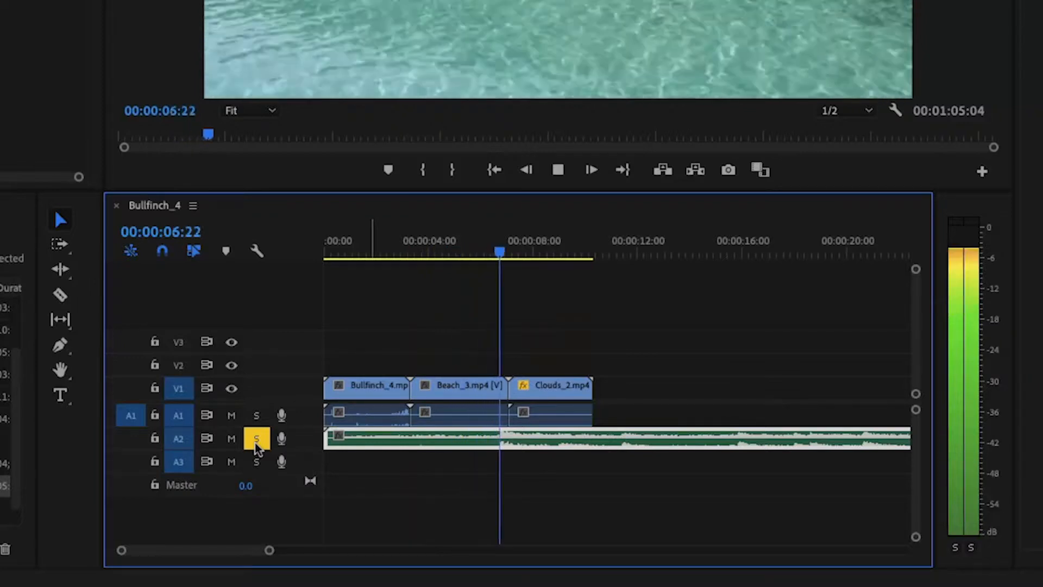
{"action": "key", "text": "space"}
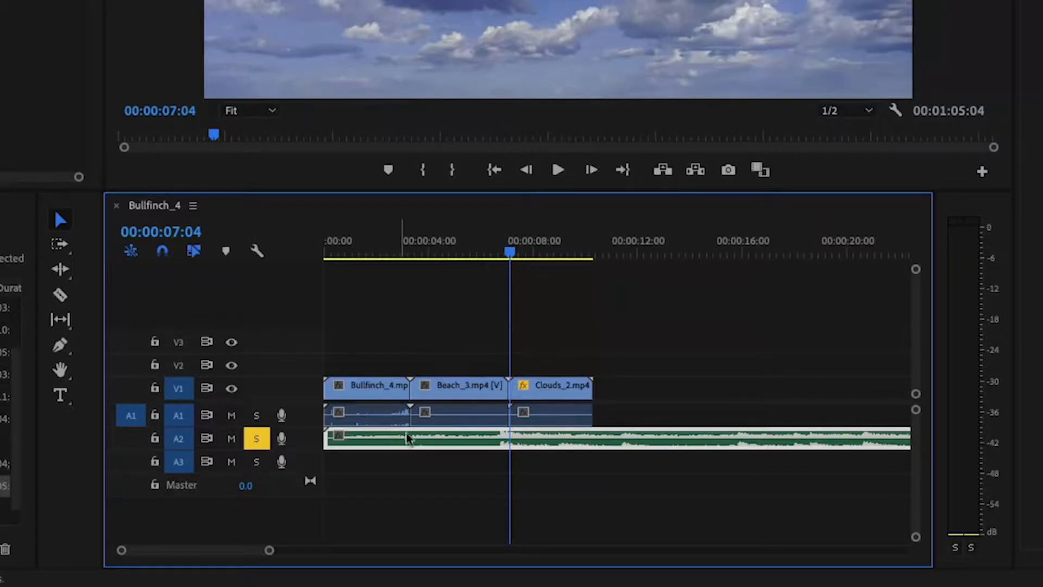
Deselect the music clip and increase the height of the audio tracks to show larger waveforms.
{"action": "left_click", "coordinate": [430, 461]}
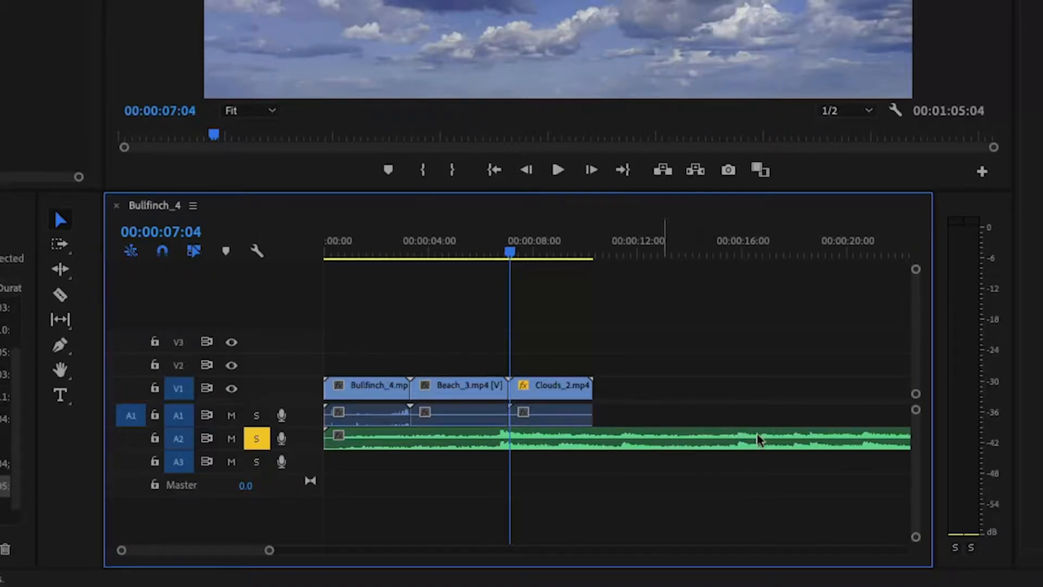
{"action": "left_click_drag", "start_coordinate": [916, 537], "coordinate": [916, 524]}
{"action": "scroll", "coordinate": [852, 494], "scroll_direction": "down", "scroll_amount": 3}
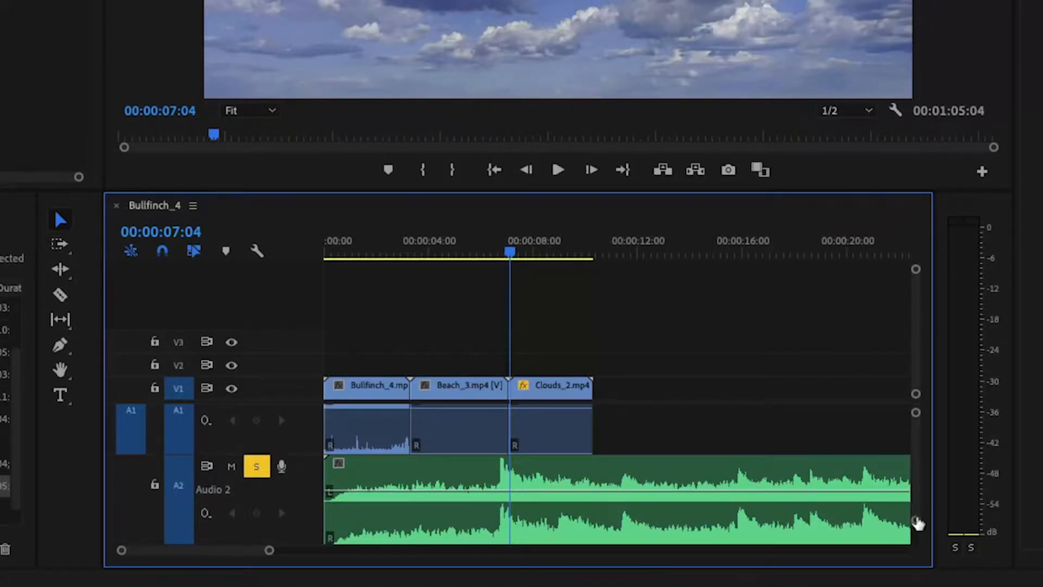
{"action": "scroll", "coordinate": [915, 516], "scroll_direction": "up", "scroll_amount": 3}
{"action": "scroll", "coordinate": [915, 513], "scroll_direction": "down", "scroll_amount": 3}
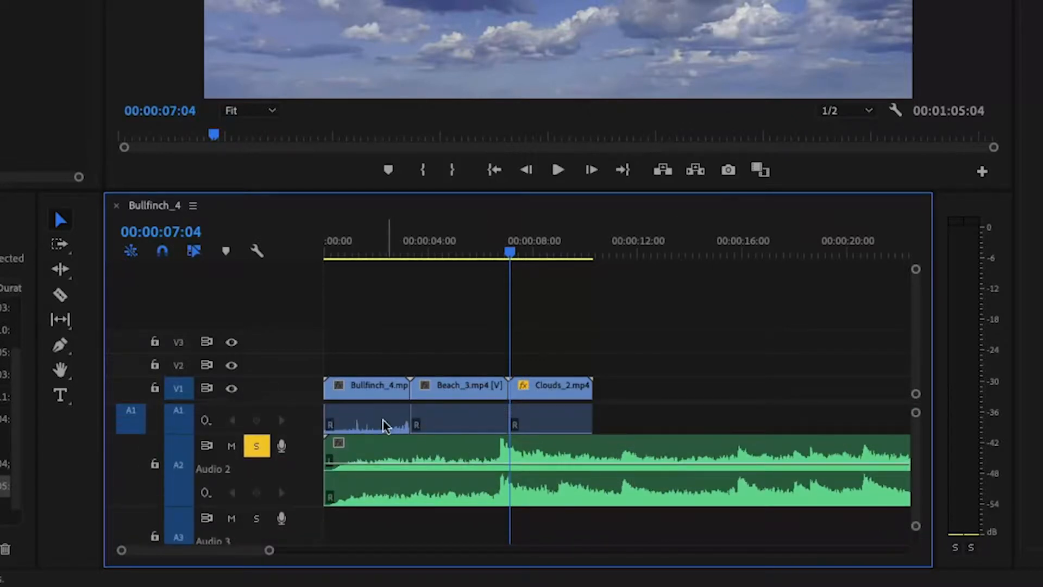
Delete the Bullfinch_4 clip together with its linked audio, and undo the deletion.
{"action": "left_click", "coordinate": [383, 421]}
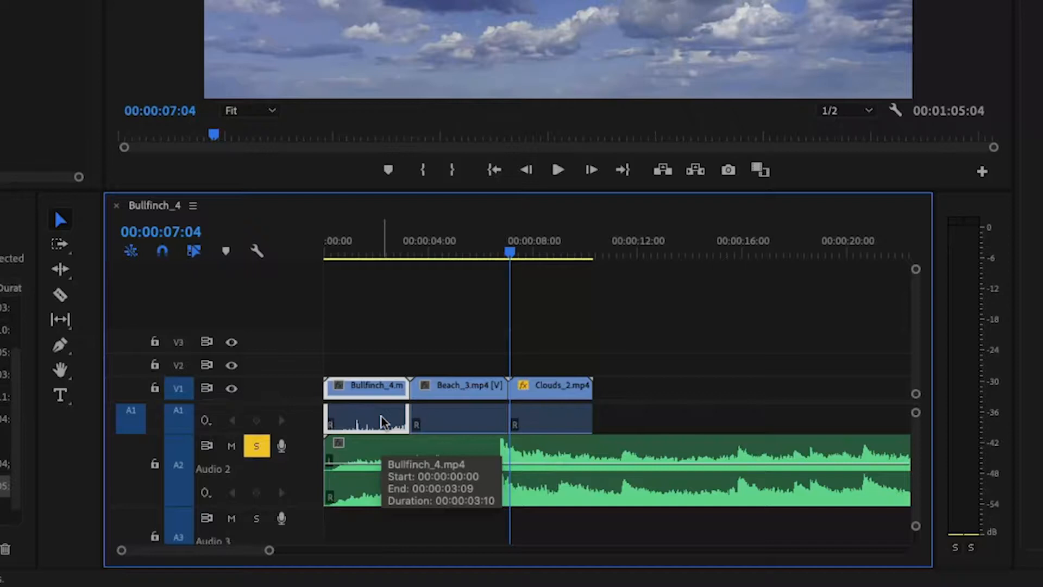
{"action": "key", "text": "Delete"}
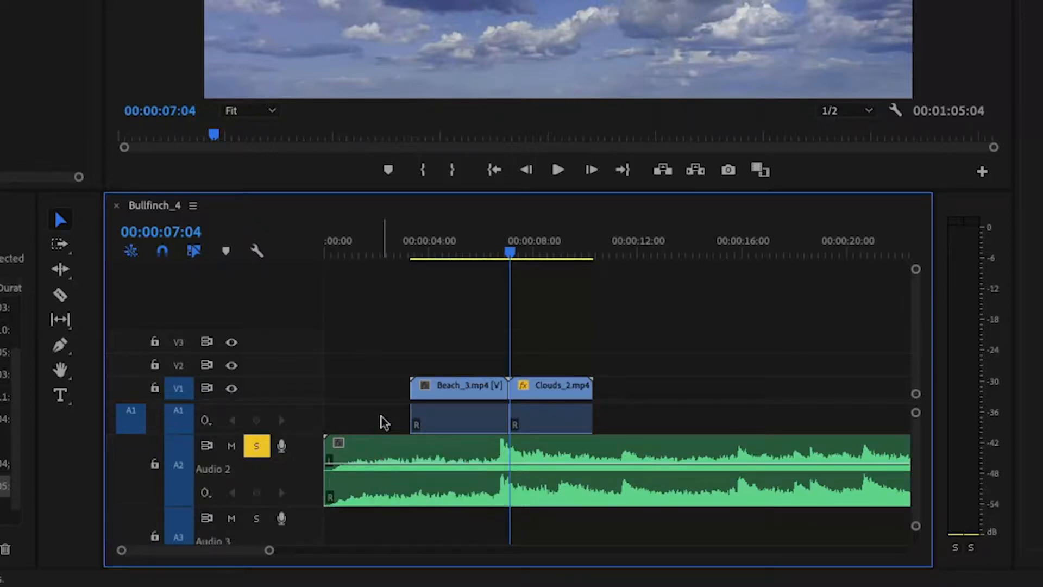
{"action": "key", "text": "ctrl+z"}
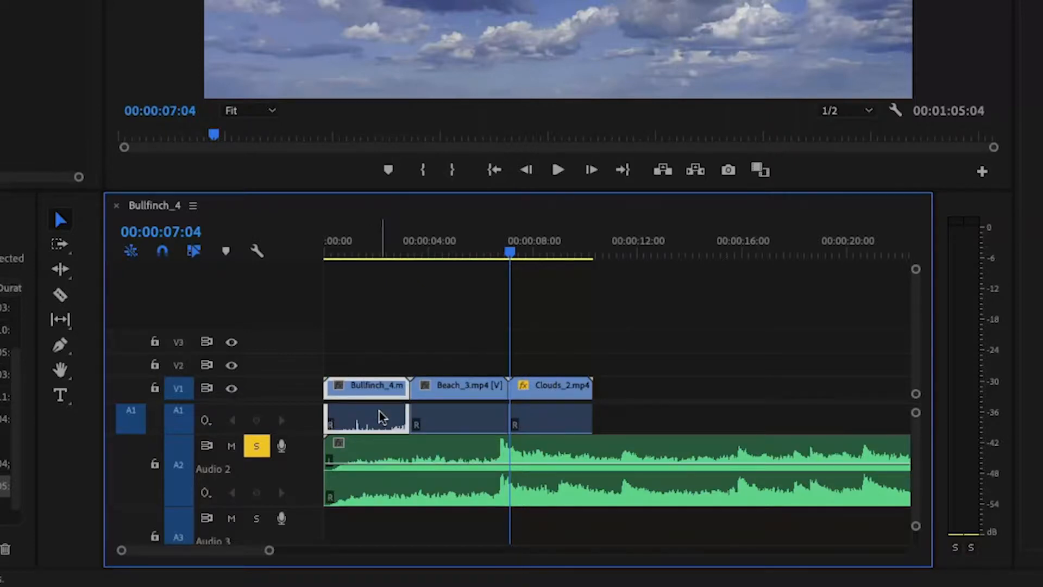
Unlink the Bullfinch_4 clip's video and audio, and select each part separately to check them.
{"action": "right_click", "coordinate": [382, 417]}
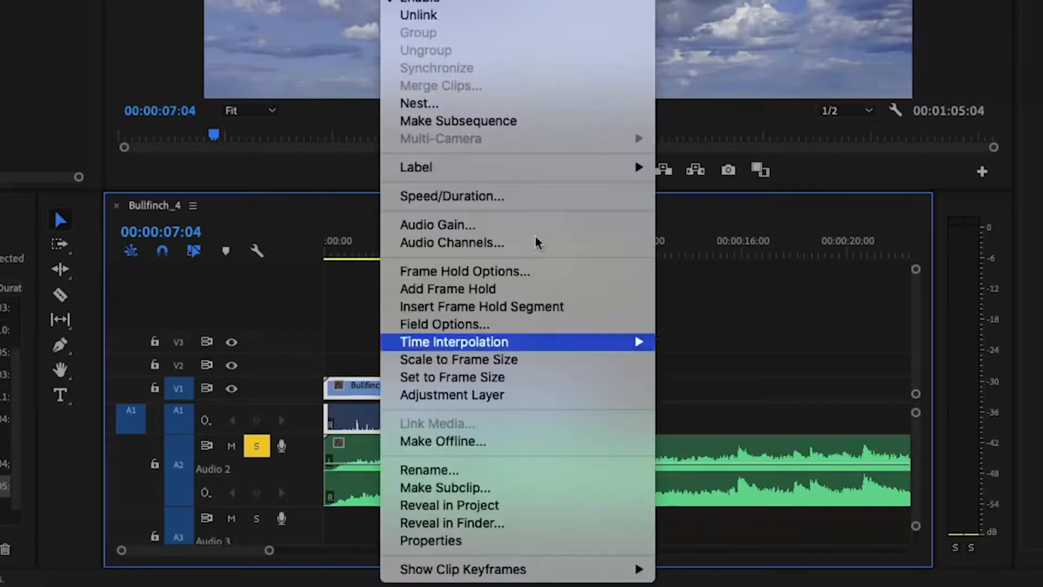
{"action": "left_click", "coordinate": [504, 15]}
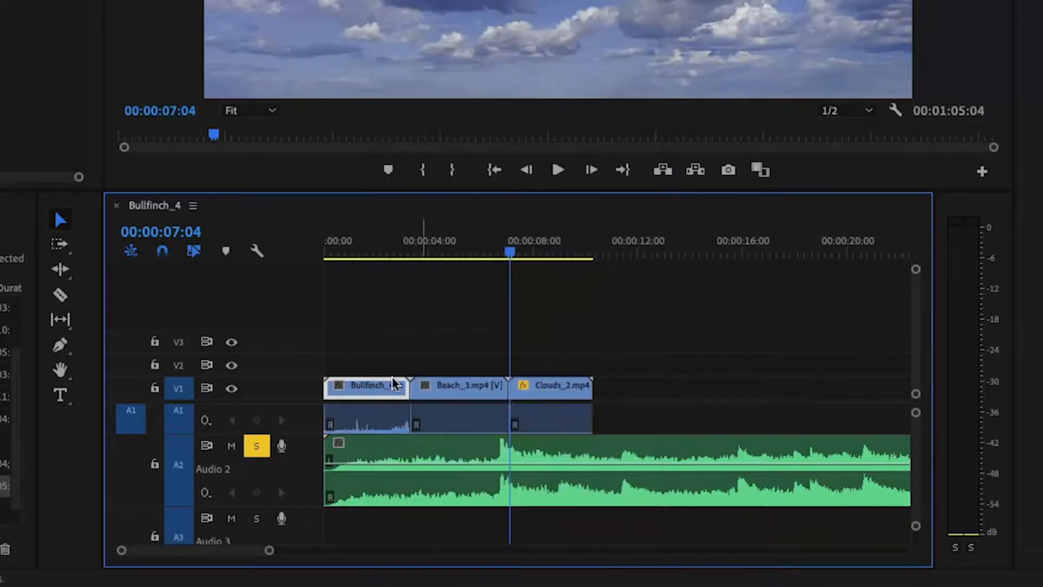
{"action": "left_click", "coordinate": [395, 418]}
{"action": "left_click", "coordinate": [387, 397]}
Delete only the unlinked Bullfinch_4 audio from A1, and undo the deletion.
{"action": "left_click", "coordinate": [389, 417]}
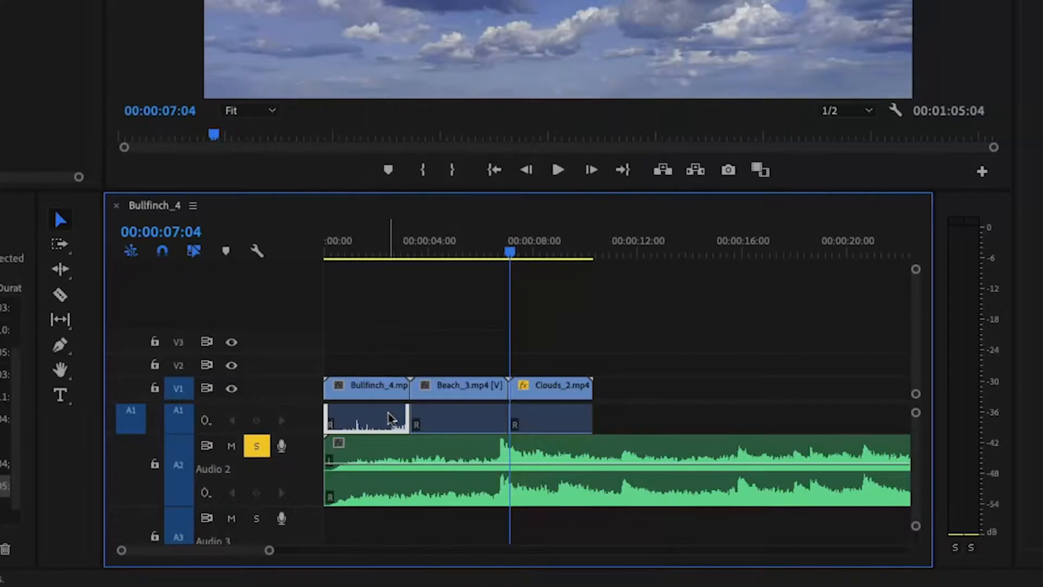
{"action": "key", "text": "Delete"}
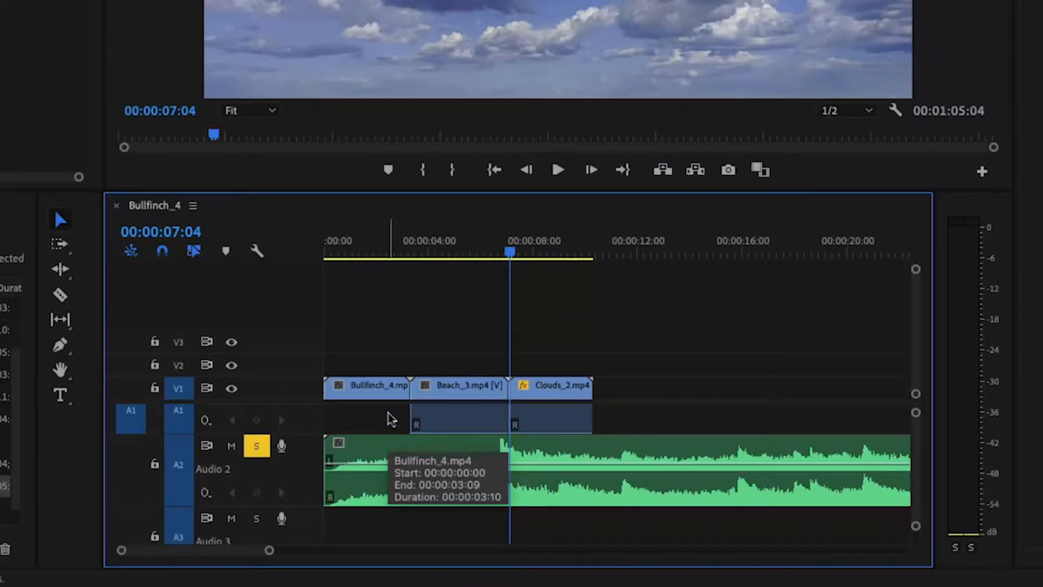
{"action": "key", "text": "ctrl+z"}
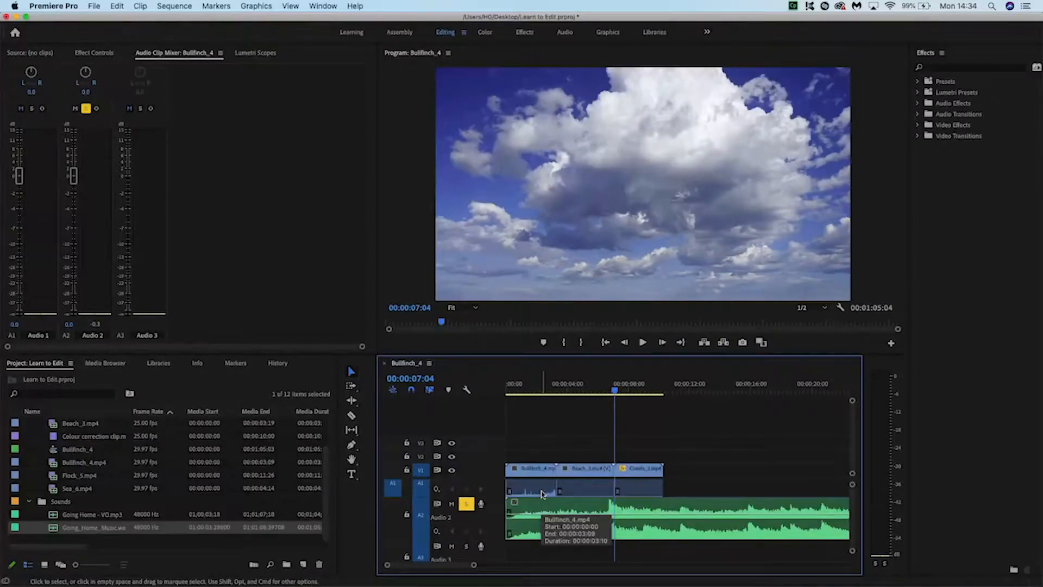
{"action": "left_click", "coordinate": [958, 195]}
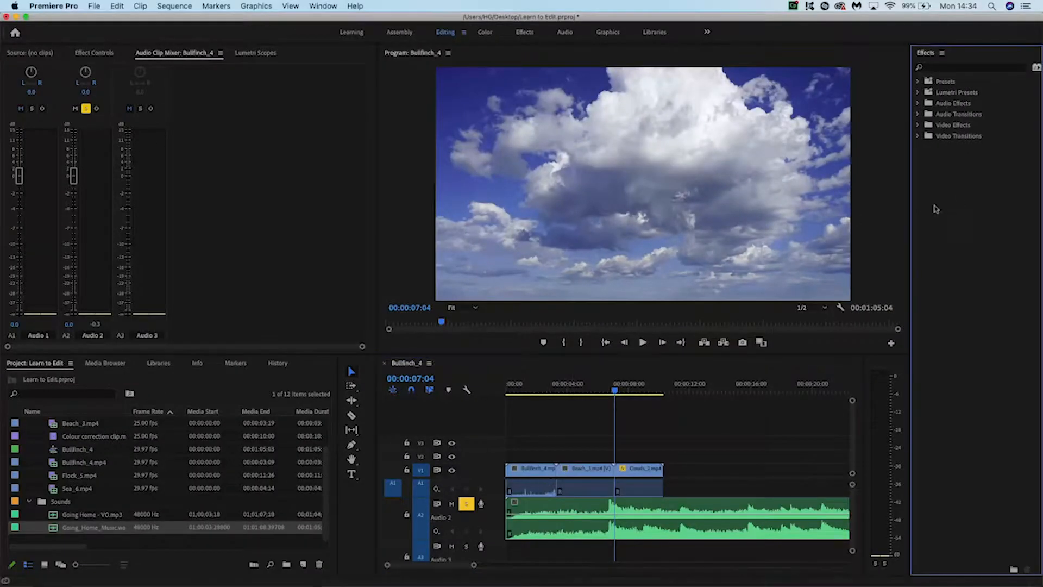
Place Going Home - VO.mp3 at the start of audio track A3 and apply the DeNoise effect to it.
{"action": "left_click", "coordinate": [918, 103]}
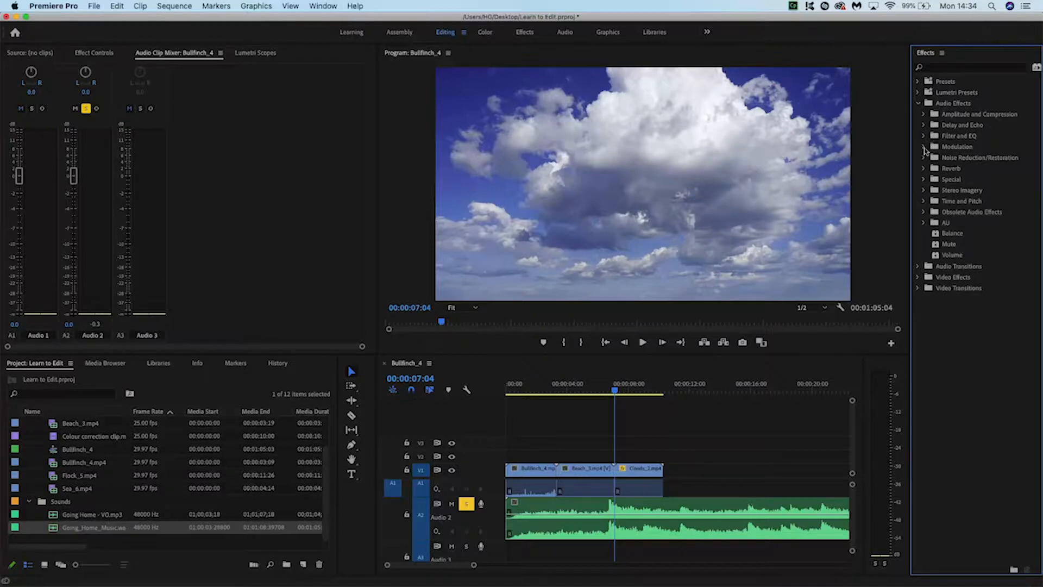
{"action": "left_click", "coordinate": [924, 158]}
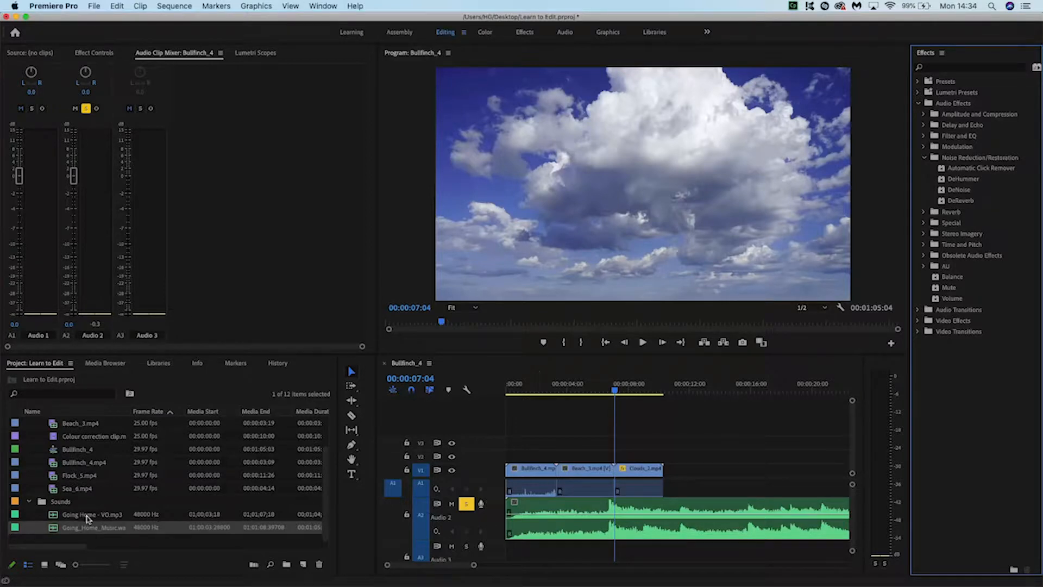
{"action": "left_click", "coordinate": [138, 513]}
{"action": "left_click_drag", "start_coordinate": [139, 513], "coordinate": [512, 554]}
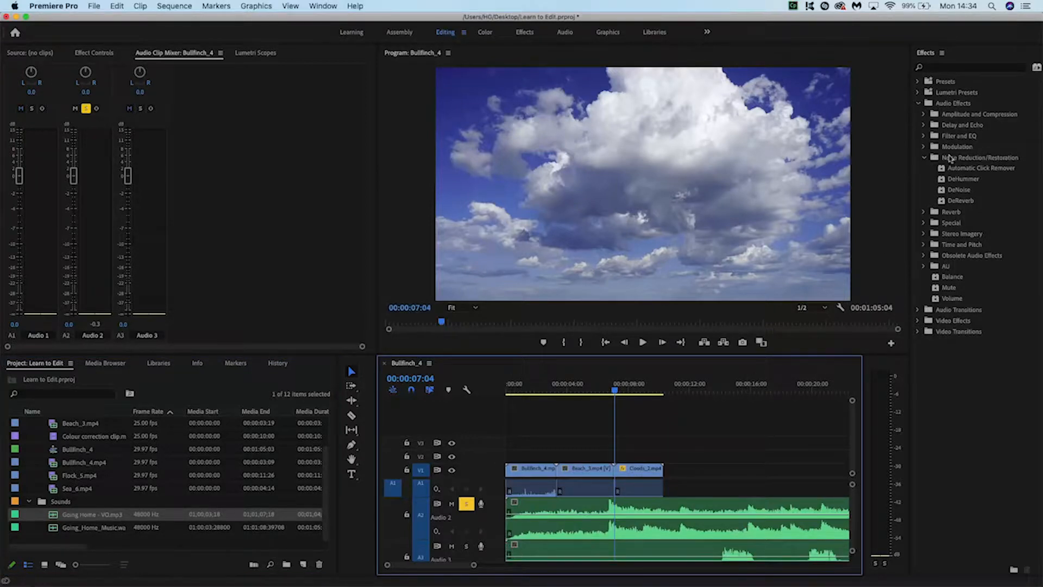
{"action": "left_click_drag", "start_coordinate": [958, 190], "coordinate": [660, 552]}
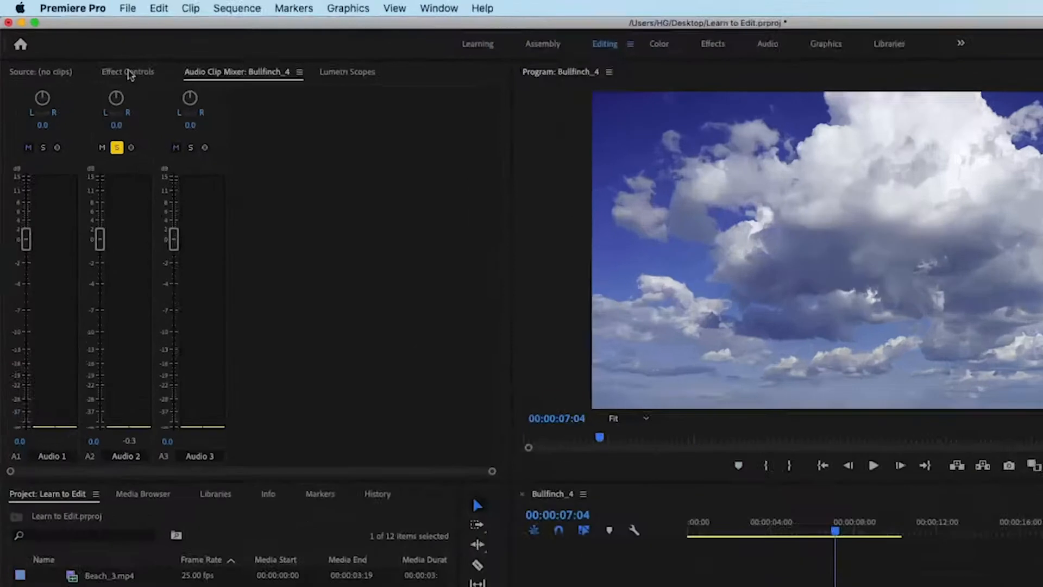
Set the DeNoise Amount on the voice-over clip to 80.1%.
{"action": "left_click", "coordinate": [130, 74]}
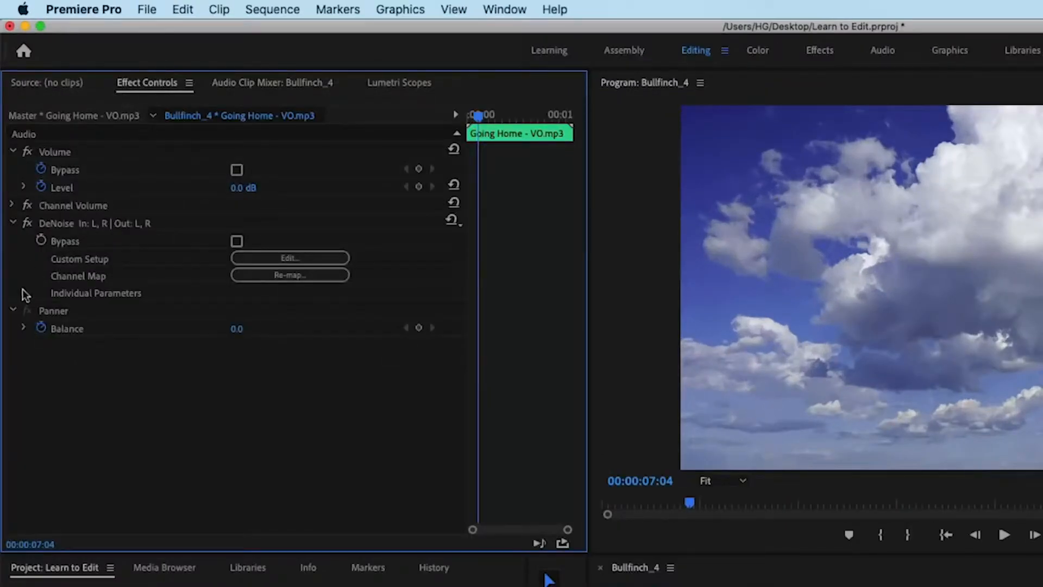
{"action": "left_click", "coordinate": [23, 292]}
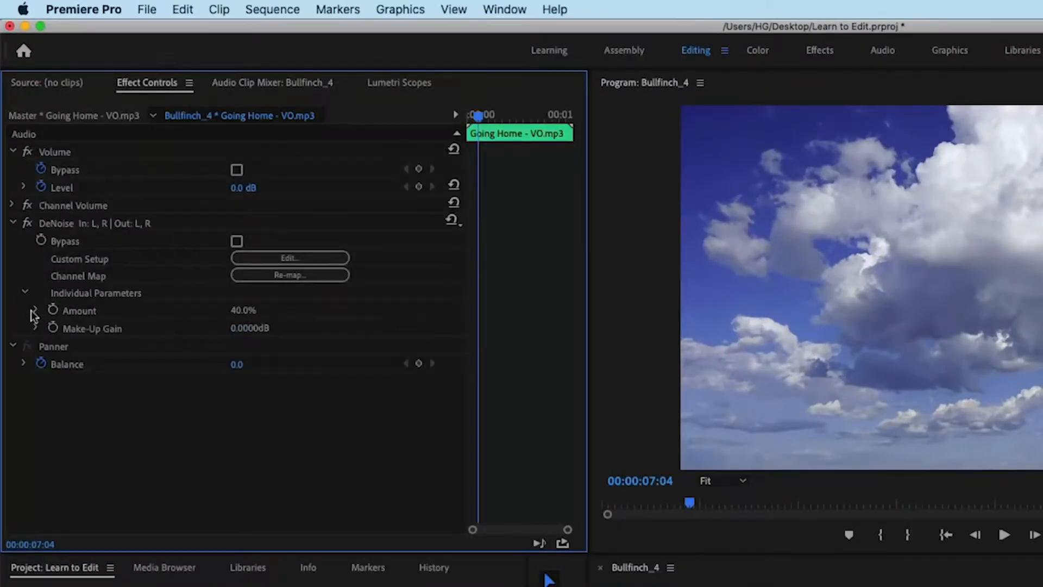
{"action": "left_click", "coordinate": [33, 311]}
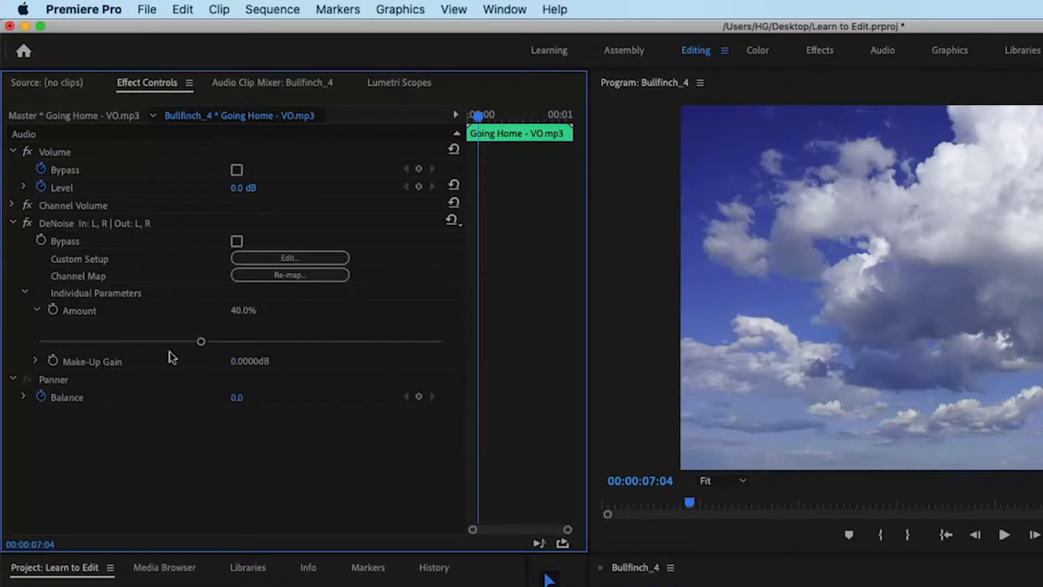
{"action": "left_click_drag", "start_coordinate": [200, 342], "coordinate": [360, 337]}
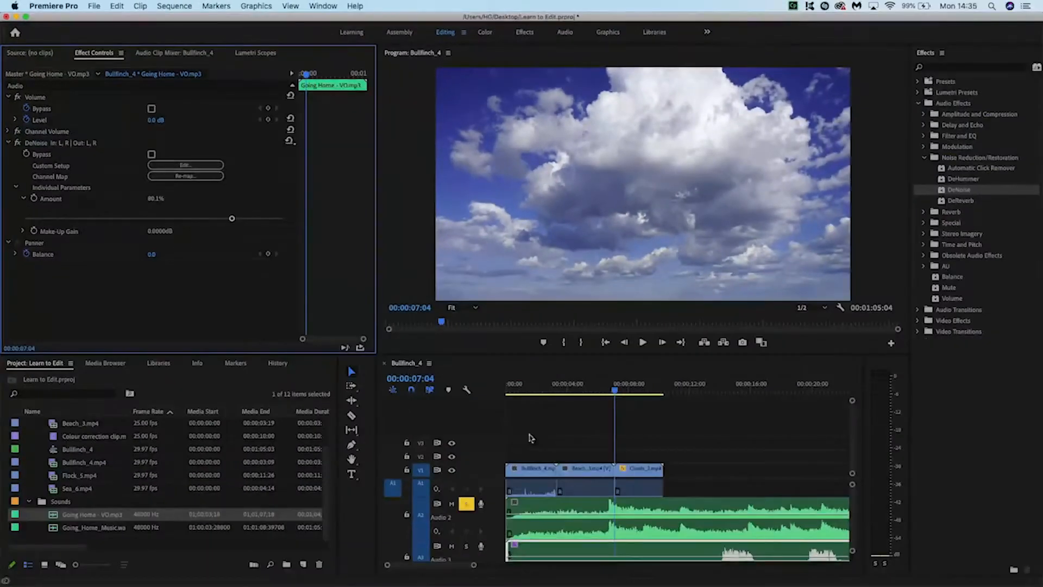
Switch to the Audio workspace with the Essential Sound panel open and deselect the voice-over clip.
{"action": "left_click", "coordinate": [699, 553]}
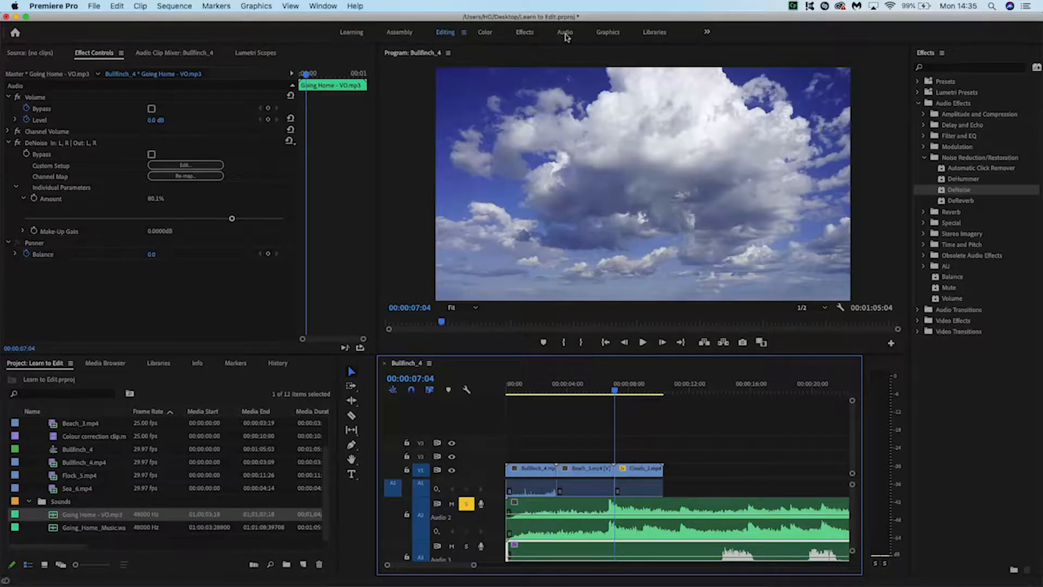
{"action": "left_click", "coordinate": [565, 33]}
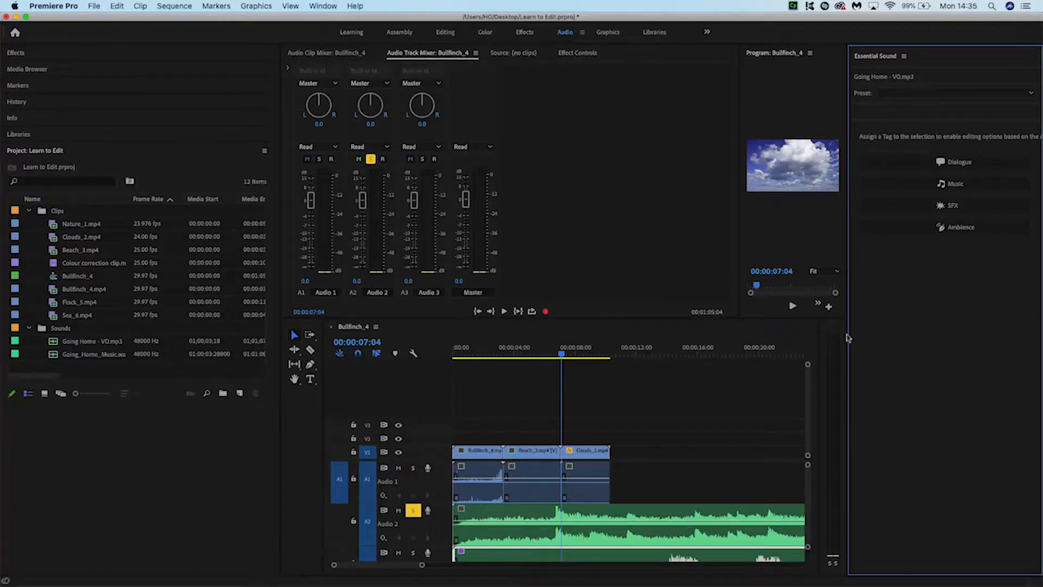
{"action": "left_click", "coordinate": [666, 398]}
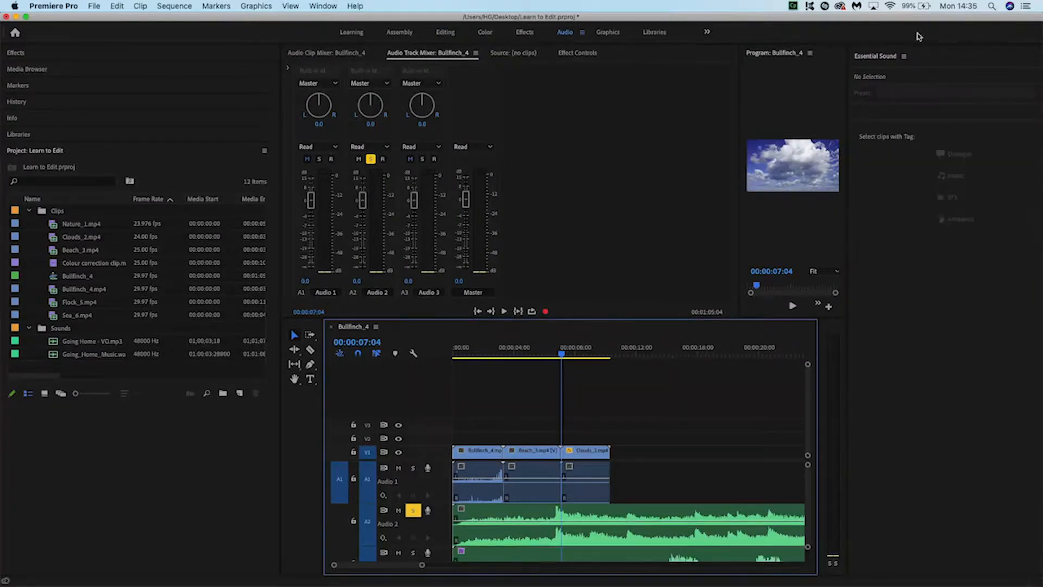
{"action": "left_click", "coordinate": [315, 8]}
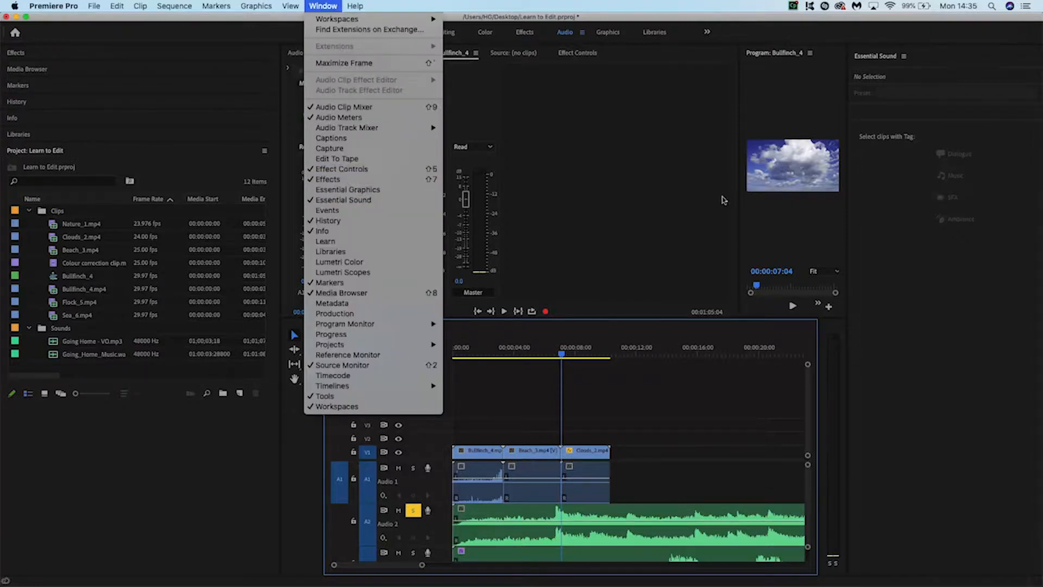
{"action": "left_click", "coordinate": [766, 227]}
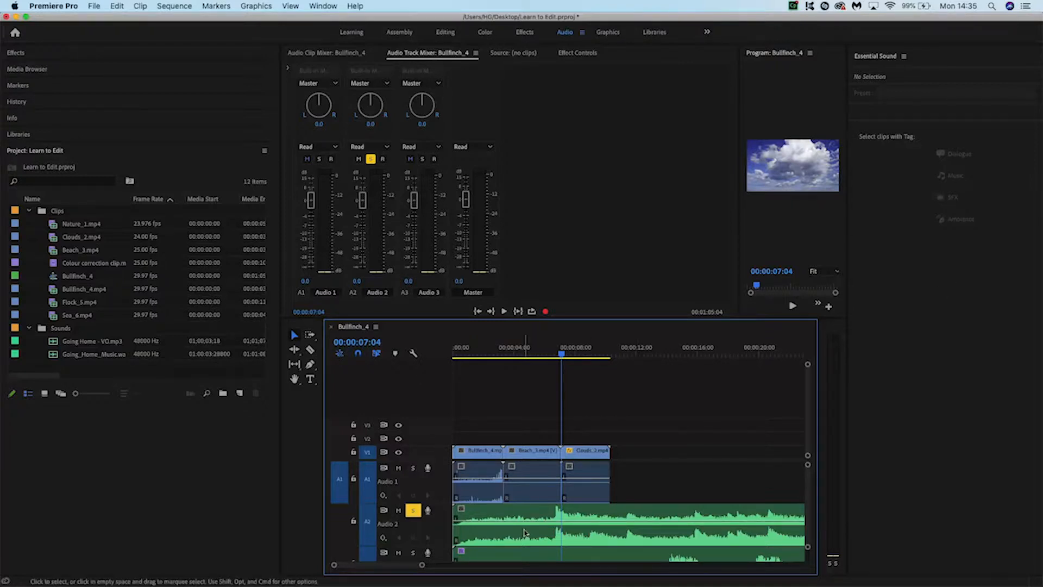
Tag the Going Home - VO.mp3 clip on A3 as Dialogue in Essential Sound and auto-match its loudness.
{"action": "left_click", "coordinate": [508, 549]}
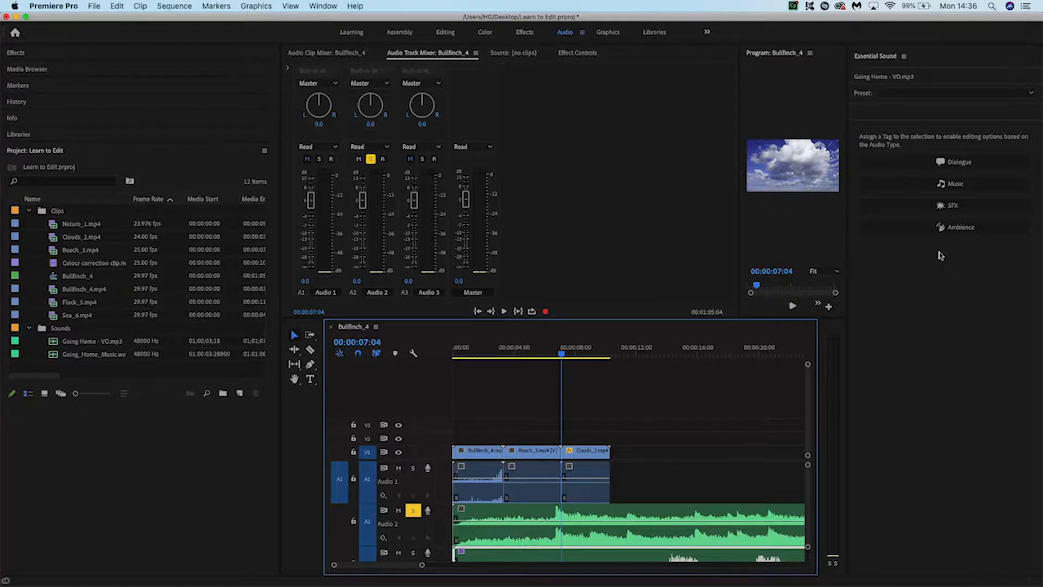
{"action": "left_click", "coordinate": [899, 161]}
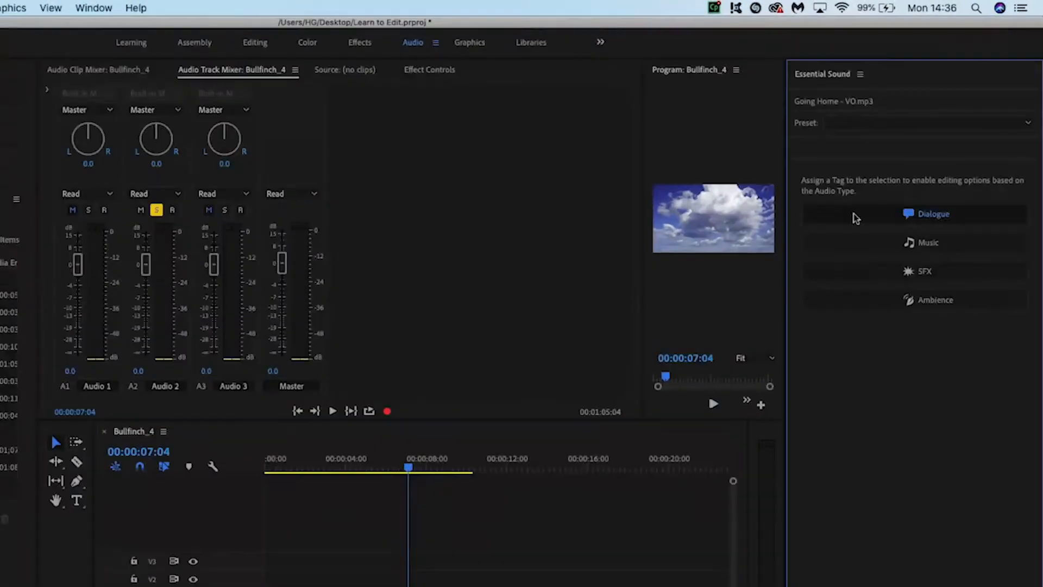
{"action": "left_click", "coordinate": [857, 217]}
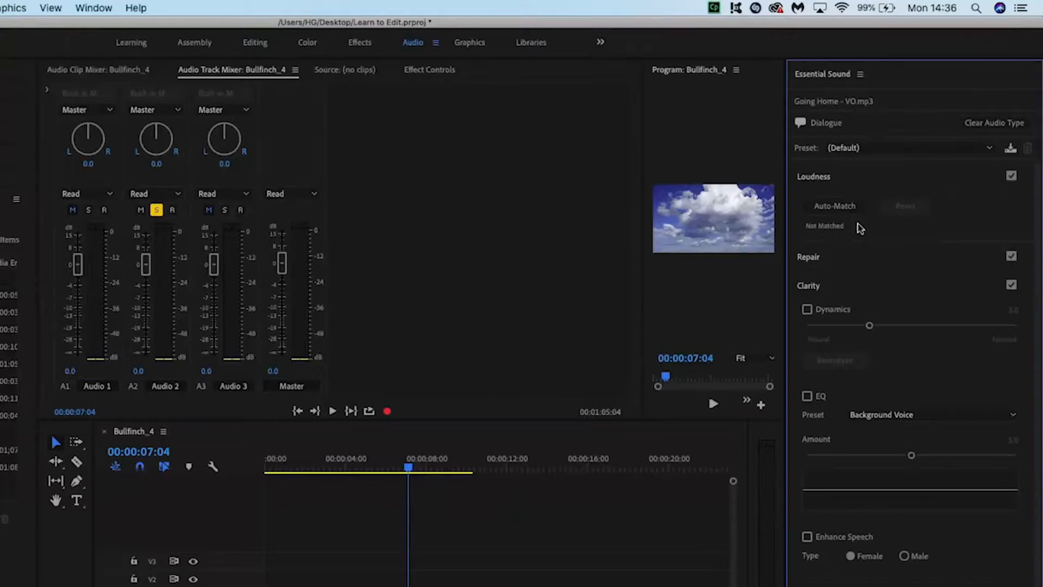
{"action": "left_click", "coordinate": [871, 292]}
{"action": "left_click", "coordinate": [876, 316]}
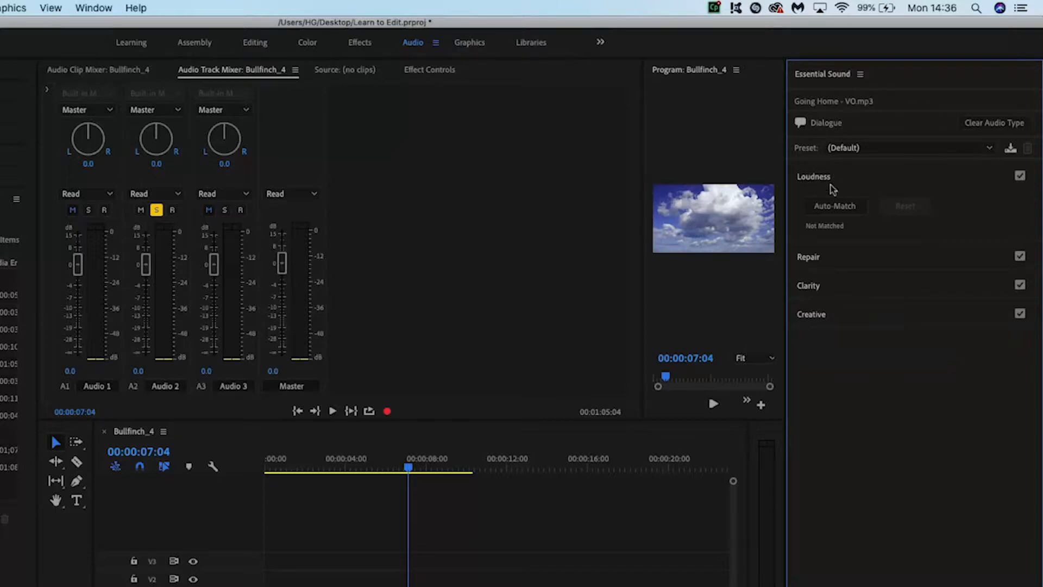
{"action": "left_click", "coordinate": [835, 207]}
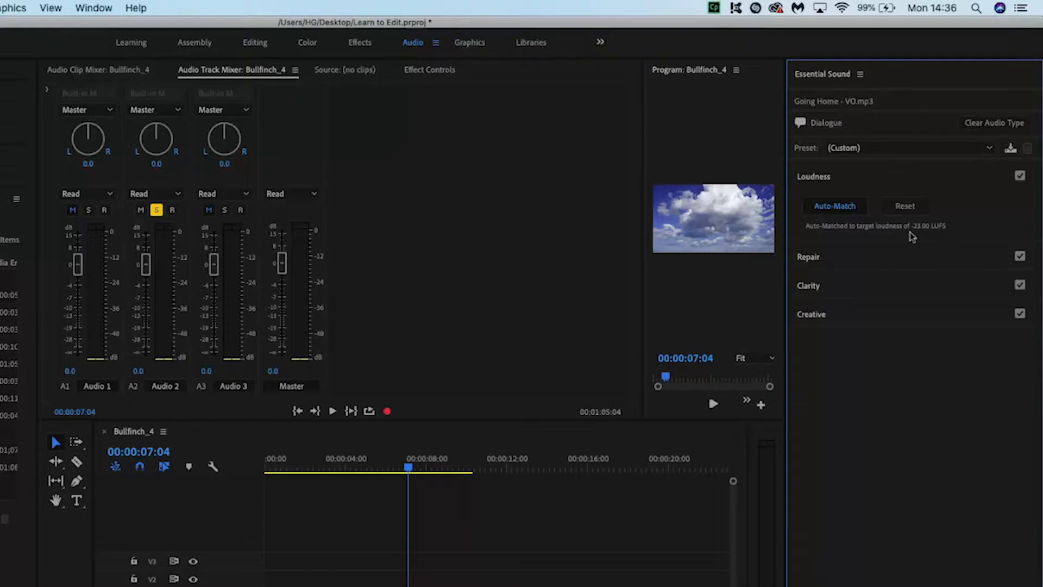
{"action": "left_click", "coordinate": [911, 179]}
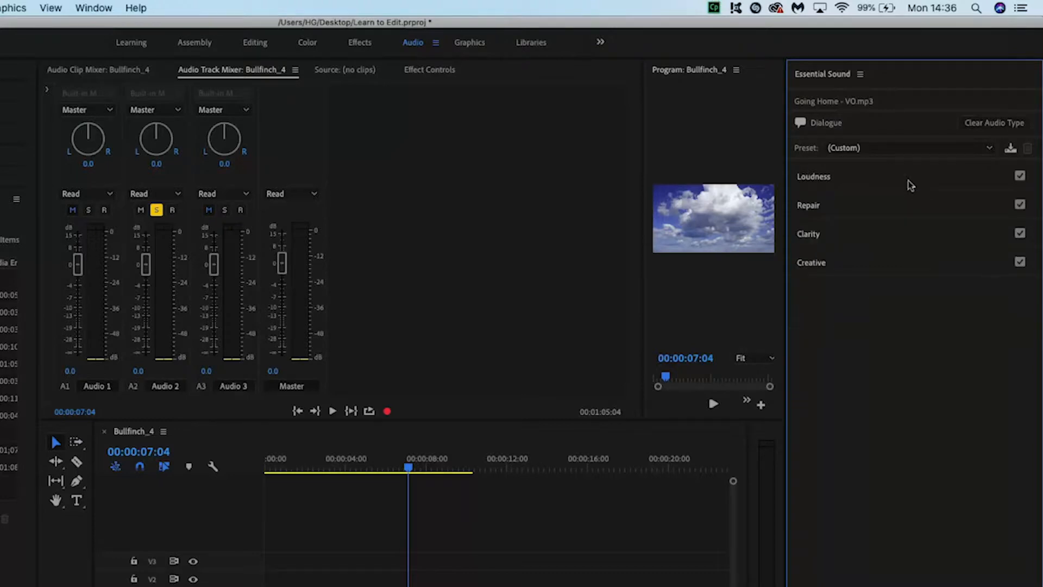
Enable Dynamics in the voice-over's Clarity settings and apply the Subtle Boost (Female) EQ preset.
{"action": "left_click", "coordinate": [903, 233]}
{"action": "left_click", "coordinate": [807, 258]}
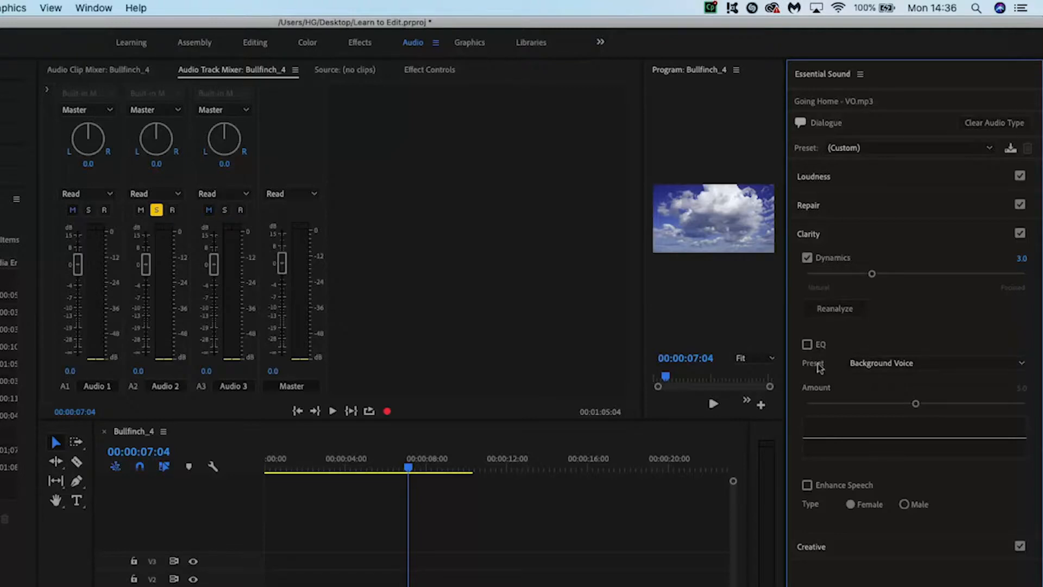
{"action": "left_click", "coordinate": [871, 364]}
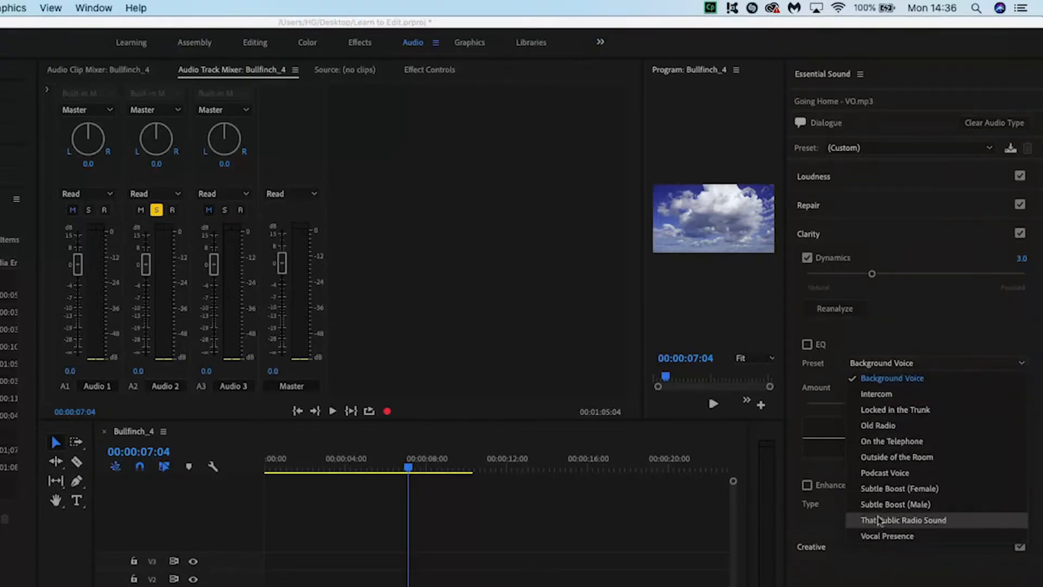
{"action": "left_click", "coordinate": [899, 488]}
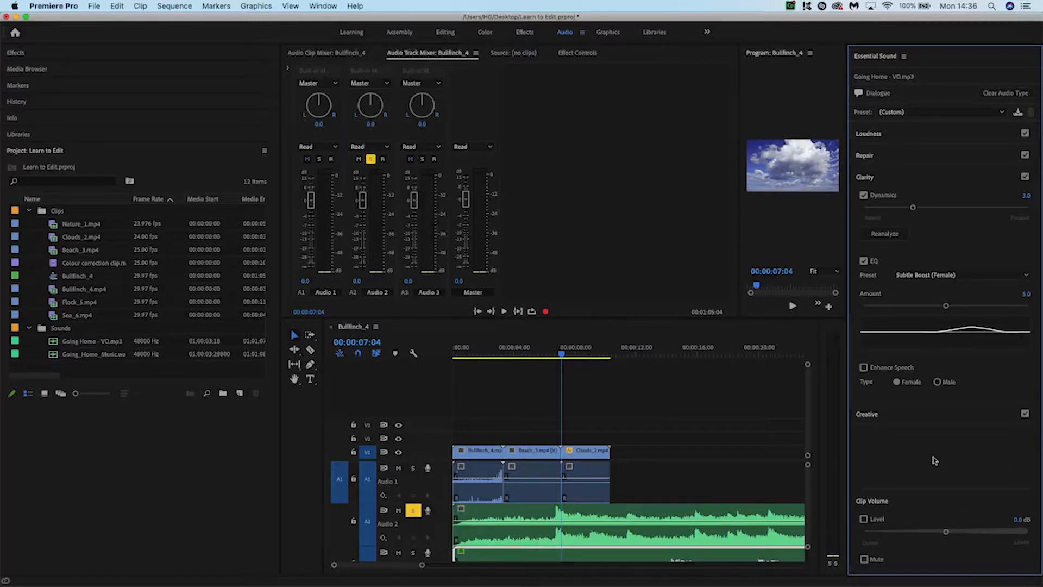
Save the voice-over's Essential Sound settings as a preset named Template audio.
{"action": "left_click", "coordinate": [1018, 113]}
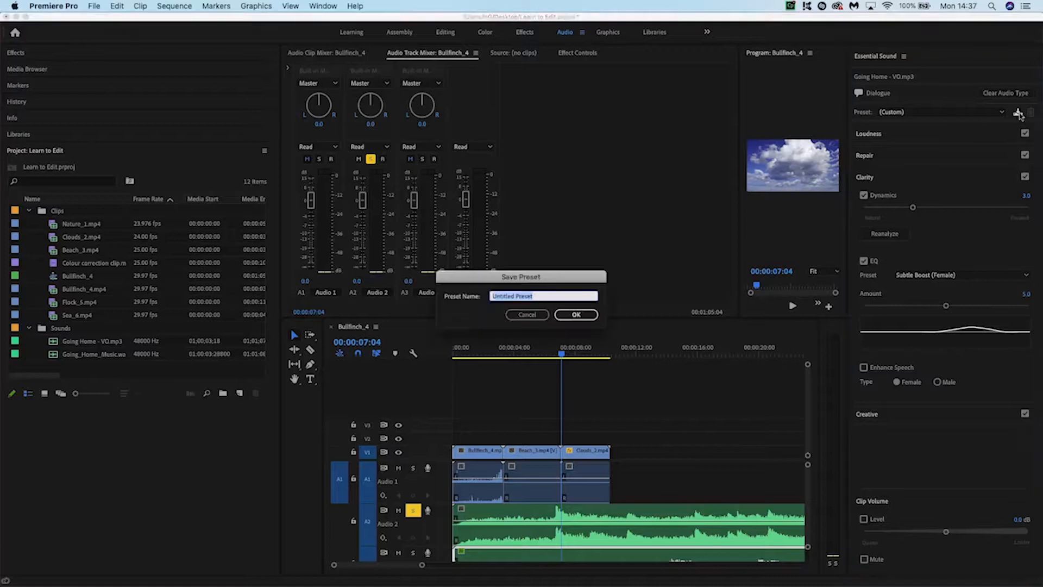
{"action": "key", "text": "BackSpace"}
{"action": "left_click", "coordinate": [575, 315]}
Apply the Template audio dialogue preset to the Bullfinch_4 audio clip on A1.
{"action": "left_click", "coordinate": [487, 472]}
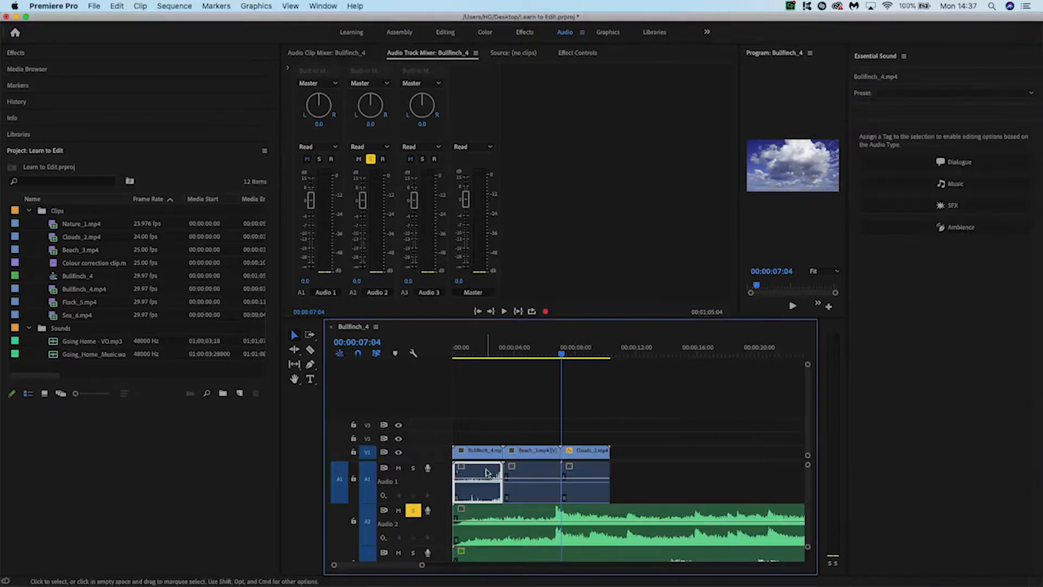
{"action": "left_click", "coordinate": [924, 93]}
{"action": "mouse_move", "coordinate": [913, 105]}
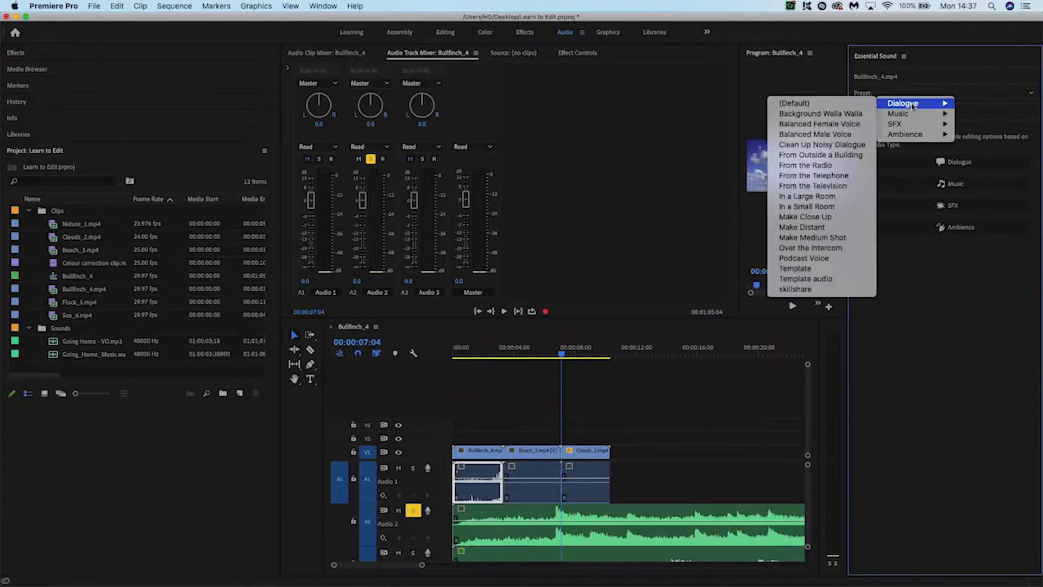
{"action": "left_click", "coordinate": [813, 281]}
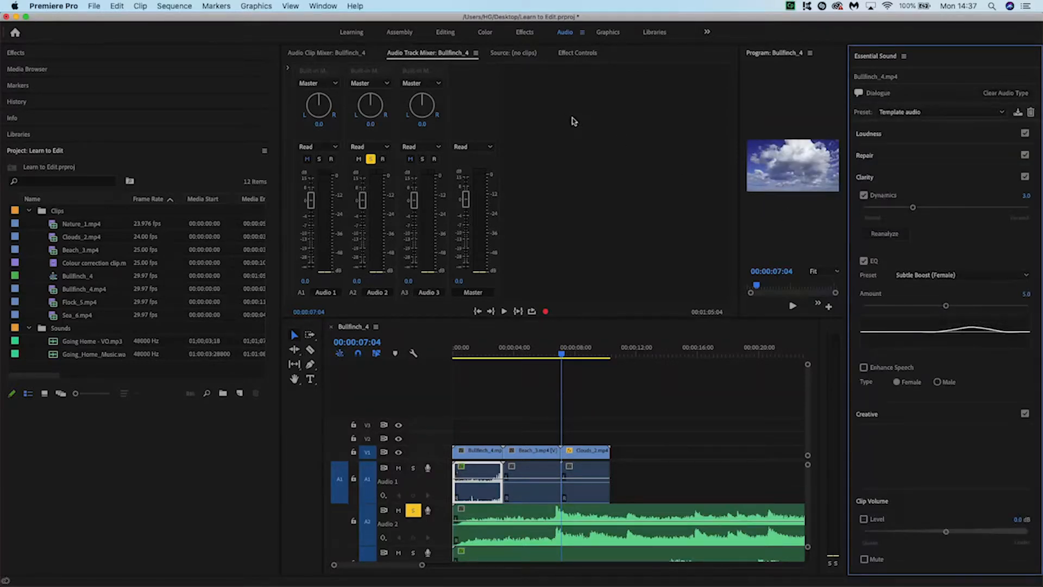
Return to the Editing workspace, then mute audio track A3 and turn off solo on A2.
{"action": "left_click", "coordinate": [446, 32]}
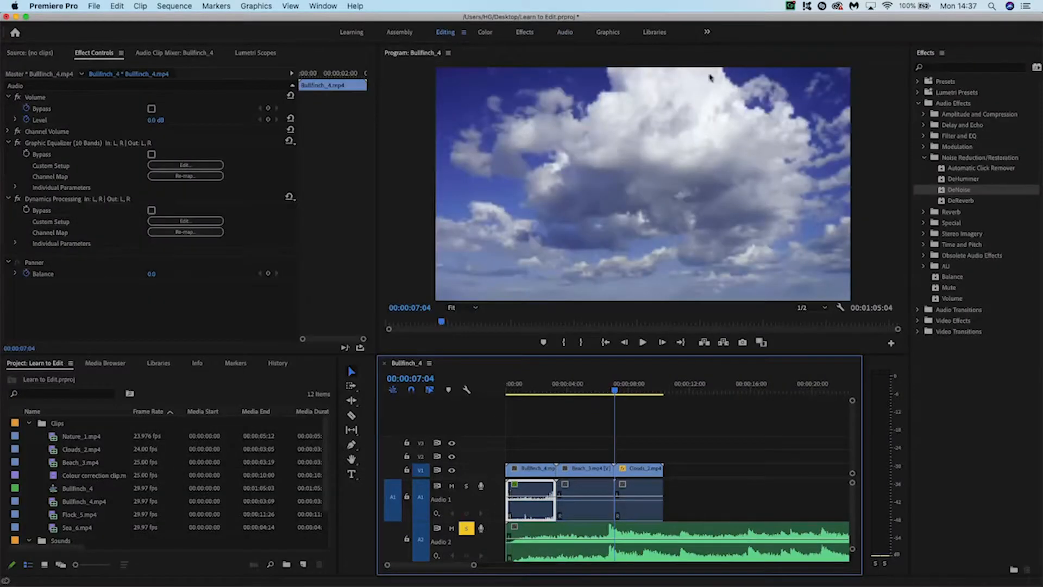
{"action": "left_click", "coordinate": [918, 104]}
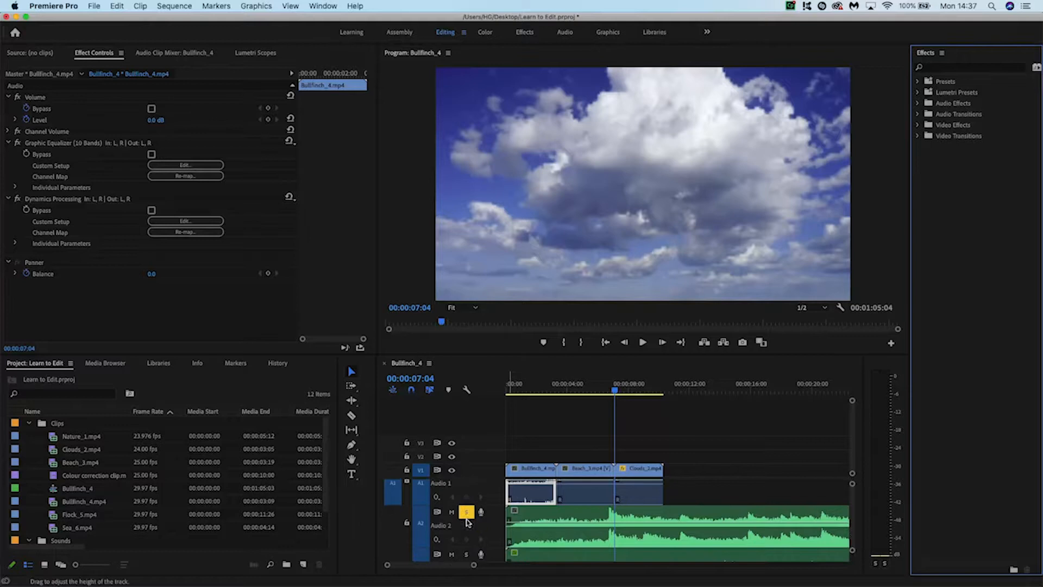
{"action": "left_click", "coordinate": [453, 487]}
{"action": "scroll", "coordinate": [458, 522], "scroll_direction": "down", "scroll_amount": 1}
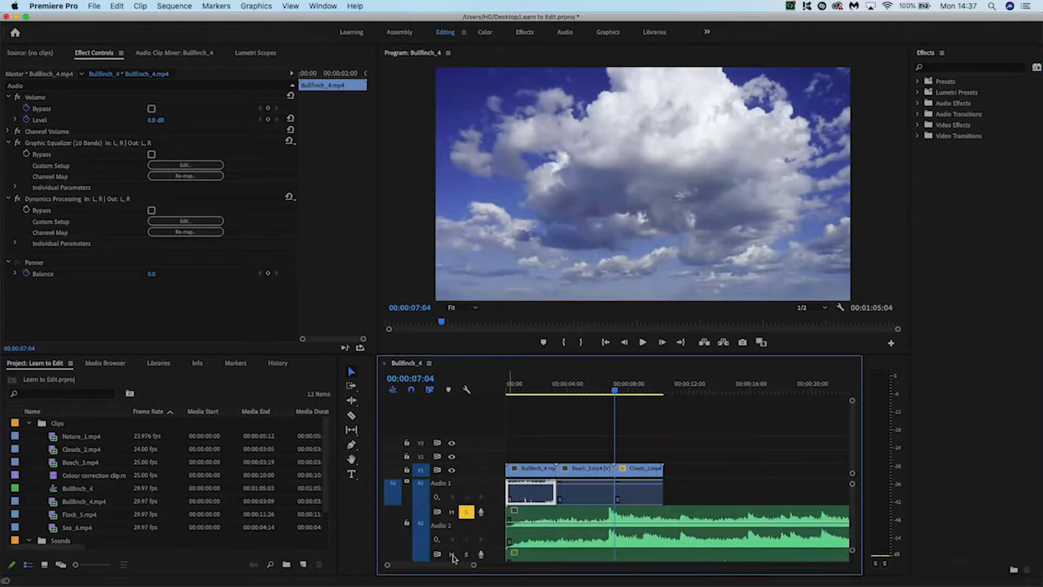
{"action": "left_click", "coordinate": [466, 512]}
Cut the music clip on A2 at the end of the last video clip and delete the remainder.
{"action": "left_click", "coordinate": [352, 415]}
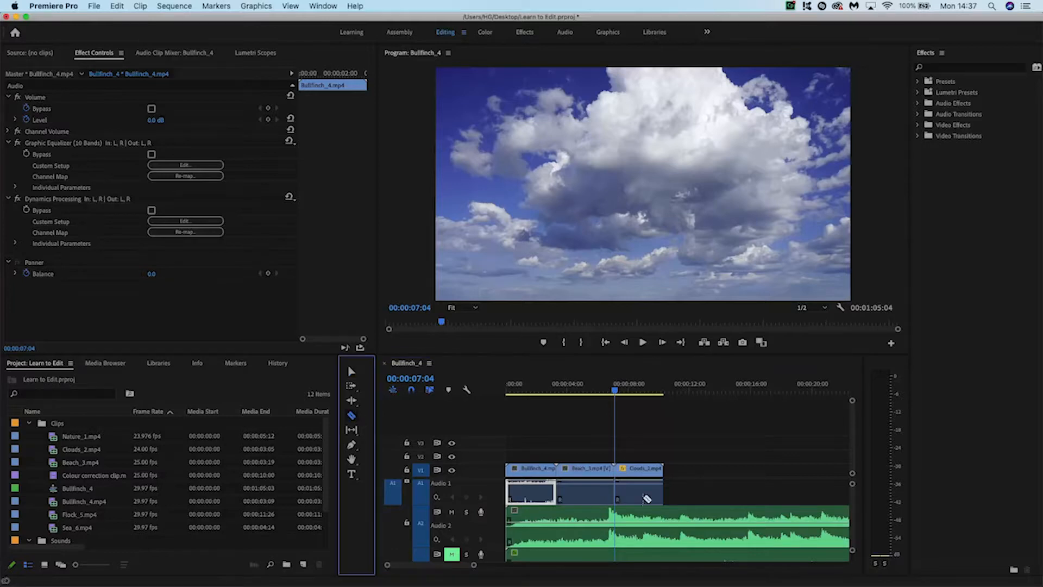
{"action": "left_click", "coordinate": [665, 509]}
{"action": "key", "text": "v"}
{"action": "left_click", "coordinate": [681, 519]}
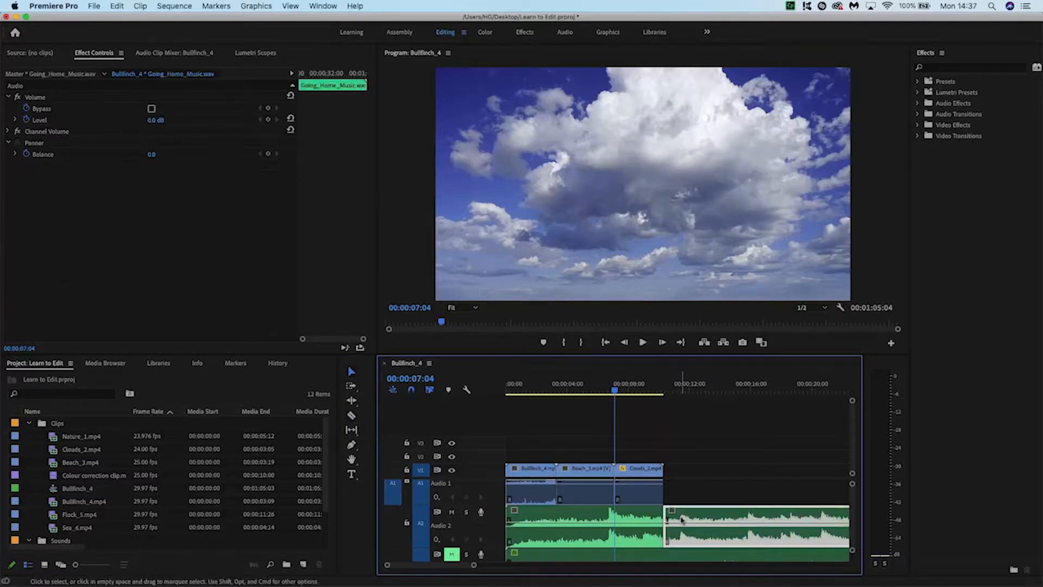
{"action": "key", "text": "Delete"}
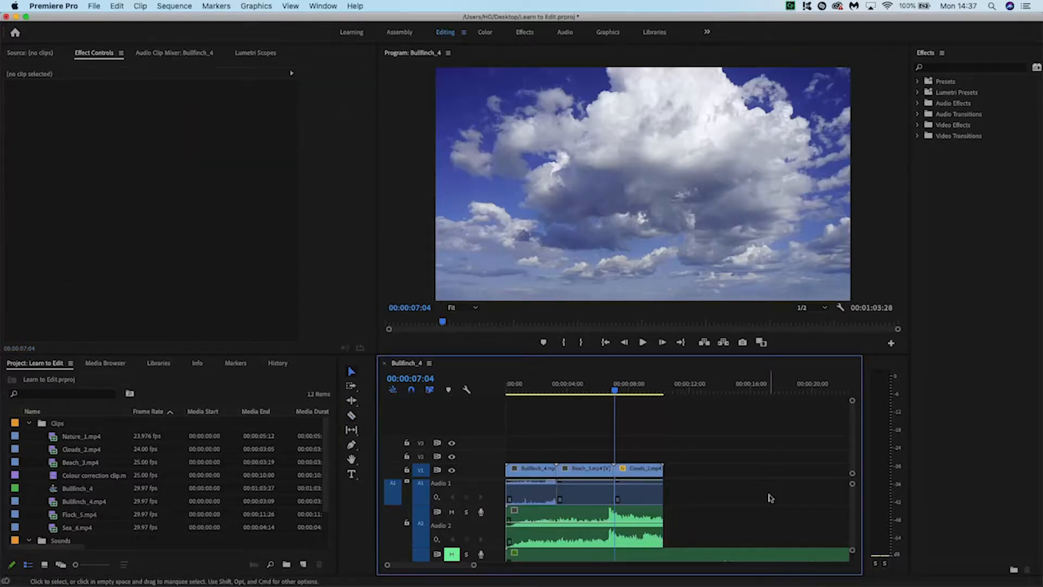
Apply the Exponential Fade audio transition to the end of the music clip on A2.
{"action": "left_click", "coordinate": [918, 114]}
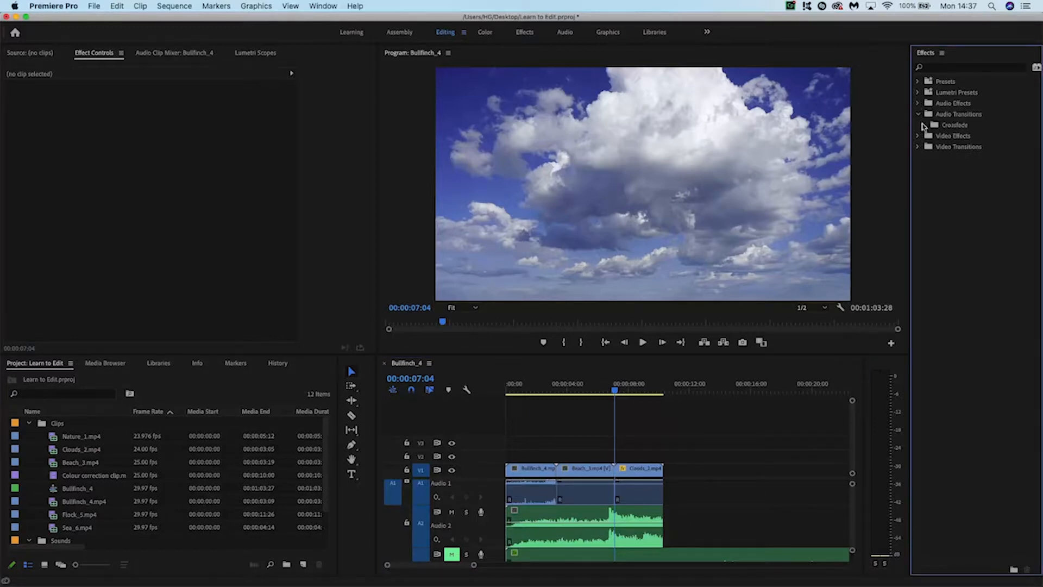
{"action": "left_click", "coordinate": [923, 125]}
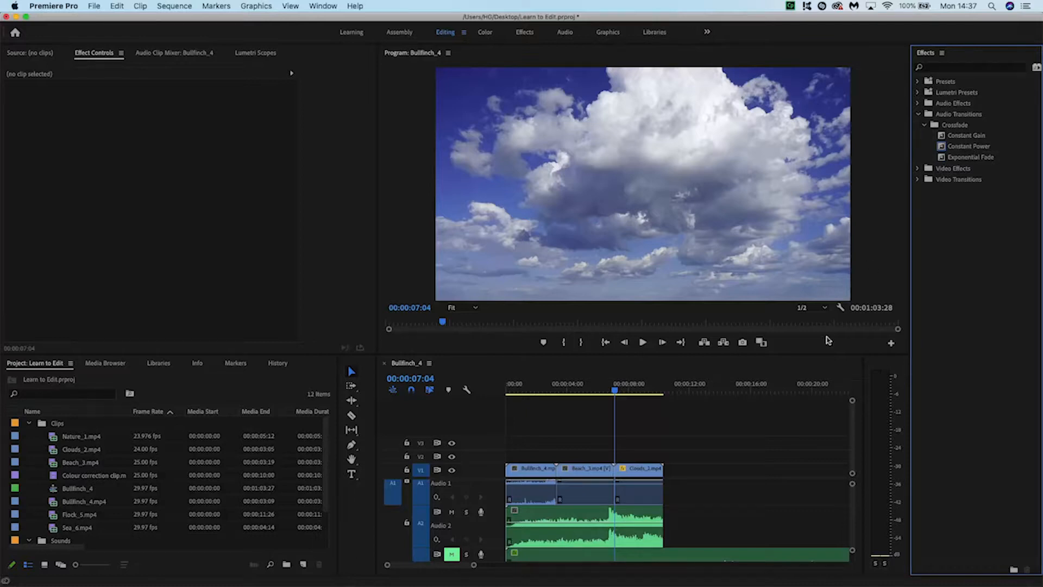
{"action": "left_click_drag", "start_coordinate": [942, 161], "coordinate": [662, 516]}
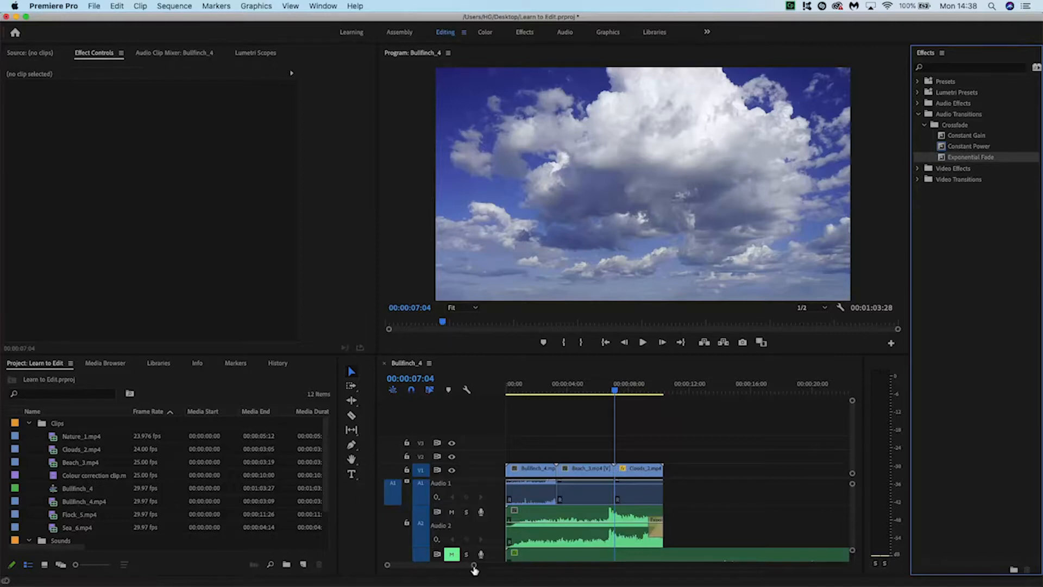
Lengthen the Exponential Fade at the end of the A2 music clip to a duration of 00:00:02:06.
{"action": "left_click_drag", "start_coordinate": [472, 567], "coordinate": [447, 566]}
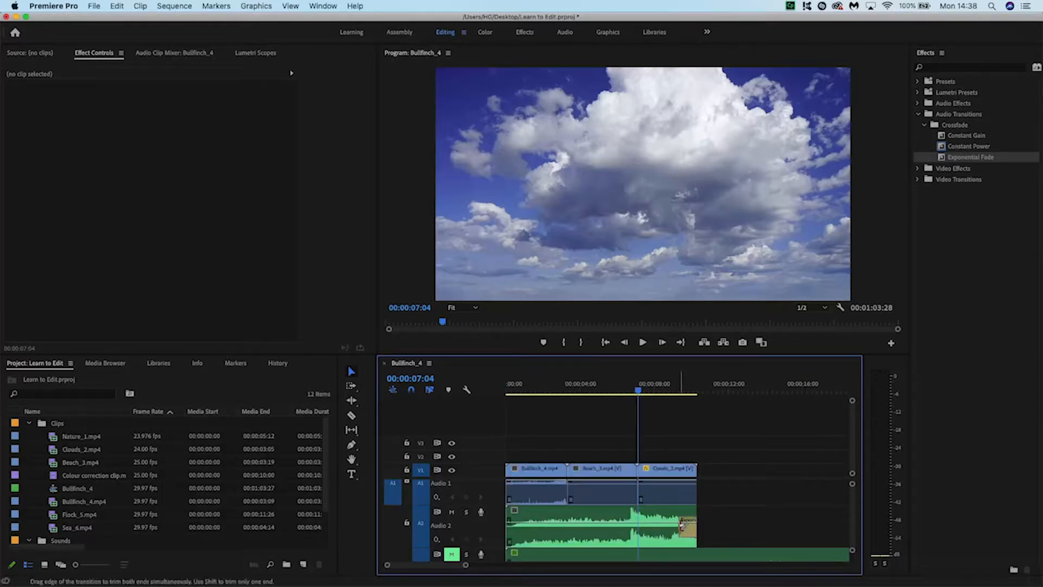
{"action": "left_click", "coordinate": [686, 529]}
{"action": "left_click_drag", "start_coordinate": [683, 528], "coordinate": [661, 528]}
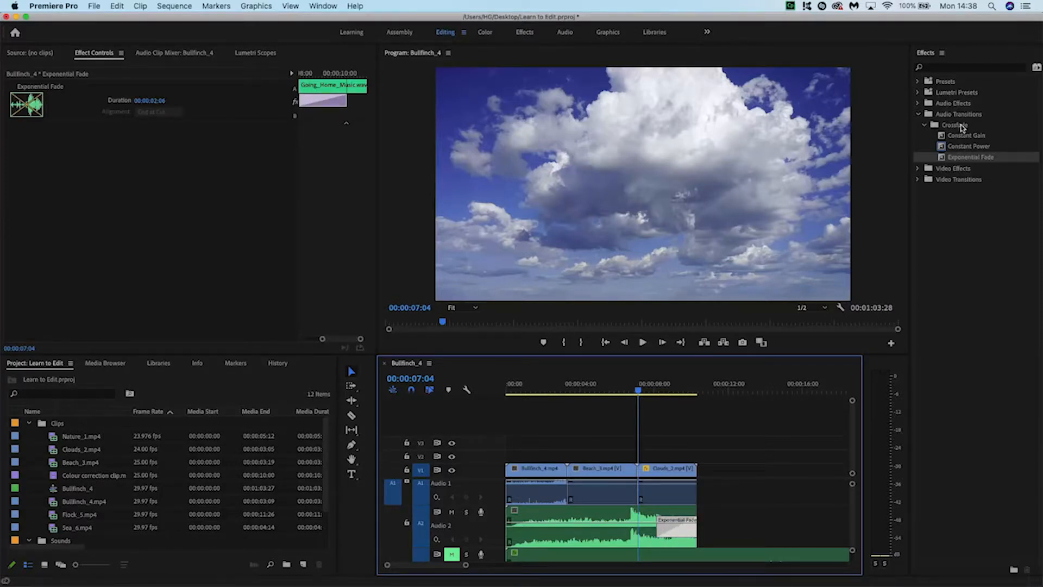
Apply the Constant Gain audio transition to the start of the A2 music clip and play the sequence from the beginning.
{"action": "left_click_drag", "start_coordinate": [952, 136], "coordinate": [513, 525]}
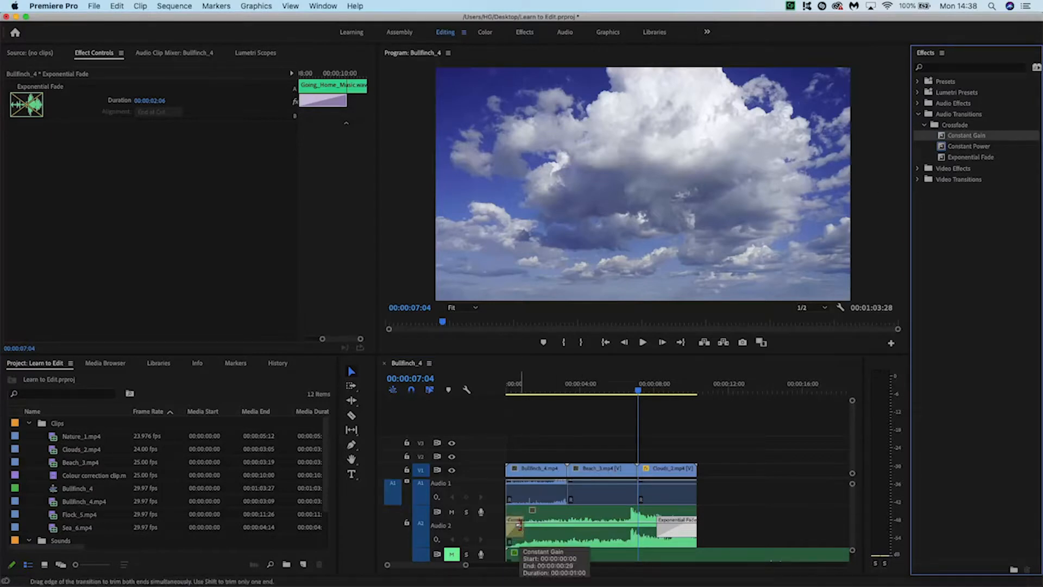
{"action": "left_click_drag", "start_coordinate": [639, 391], "coordinate": [482, 398]}
{"action": "key", "text": "space"}
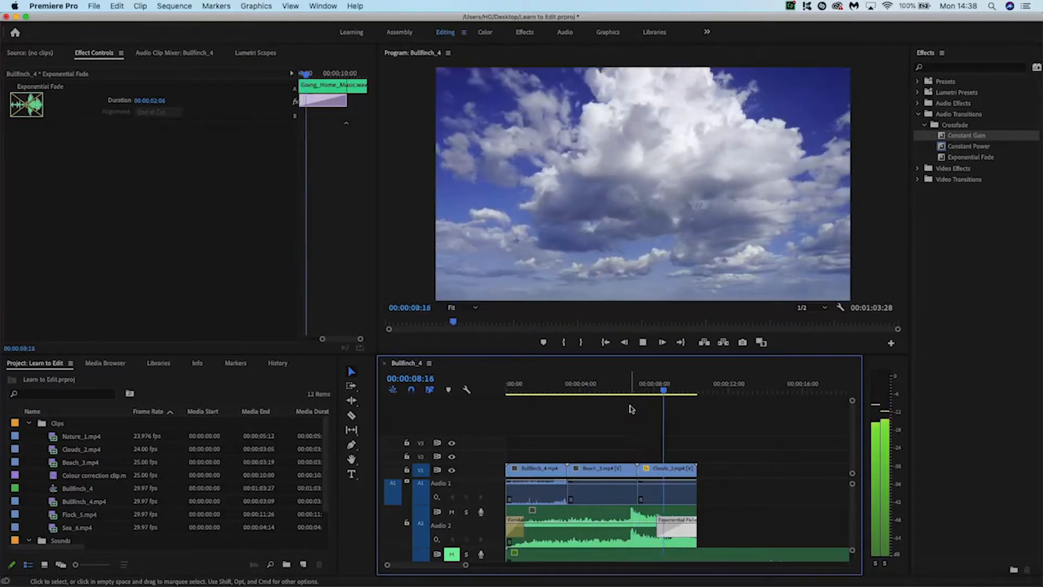
{"action": "key", "text": "space"}
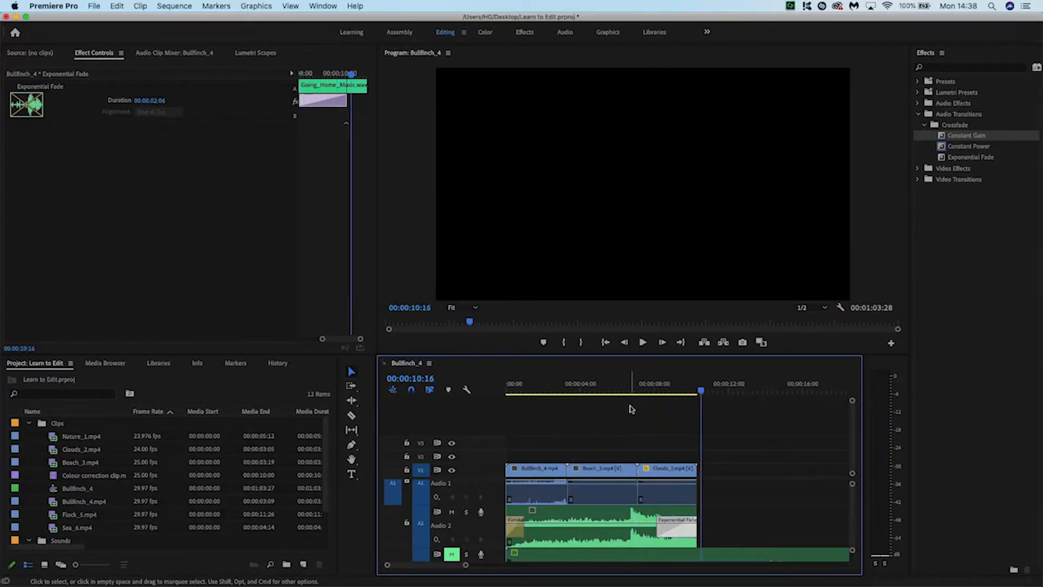
{"action": "left_click", "coordinate": [548, 489]}
{"action": "left_click", "coordinate": [597, 494]}
{"action": "left_click", "coordinate": [662, 494]}
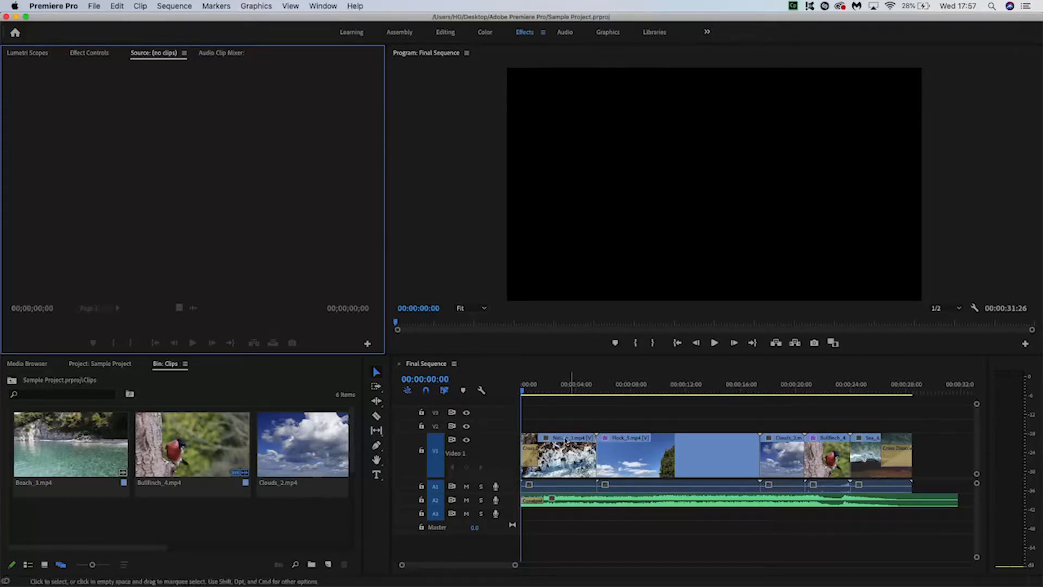
{"action": "left_click_drag", "start_coordinate": [553, 412], "coordinate": [854, 521]}
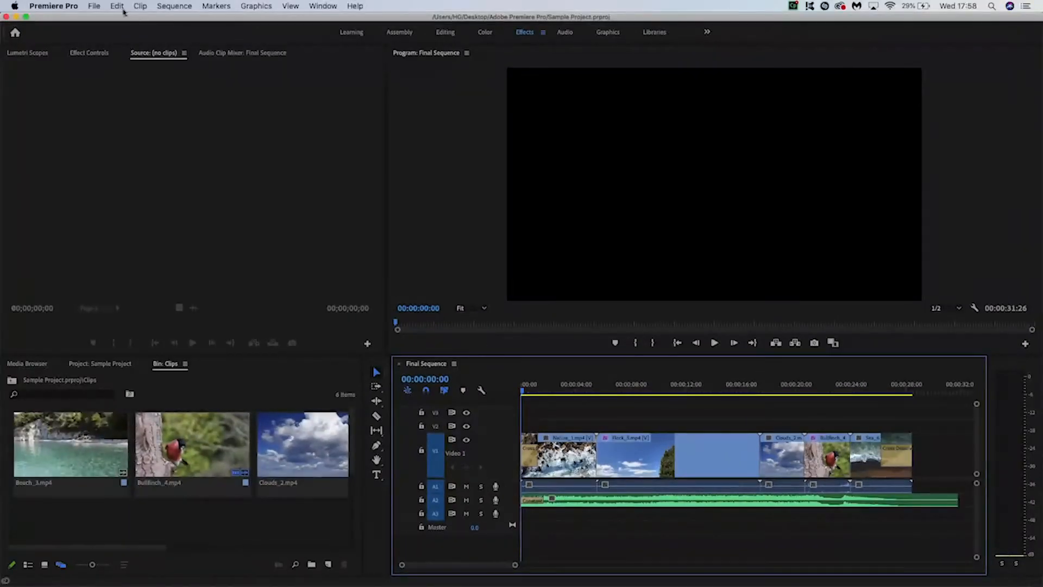
Open the media export settings for Final Sequence and preview the frame at 00:00:16:12.
{"action": "left_click", "coordinate": [94, 6]}
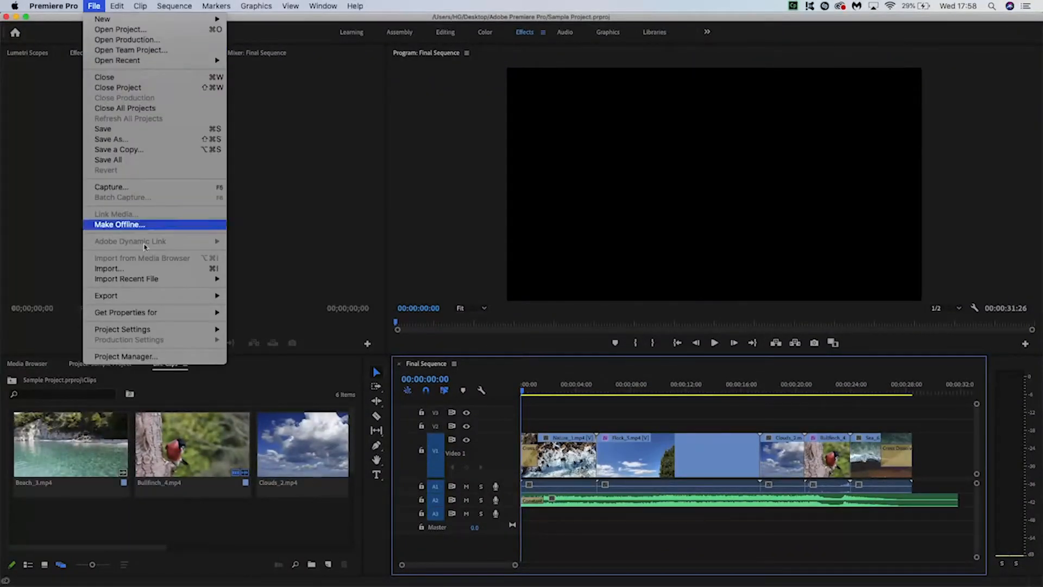
{"action": "mouse_move", "coordinate": [152, 295]}
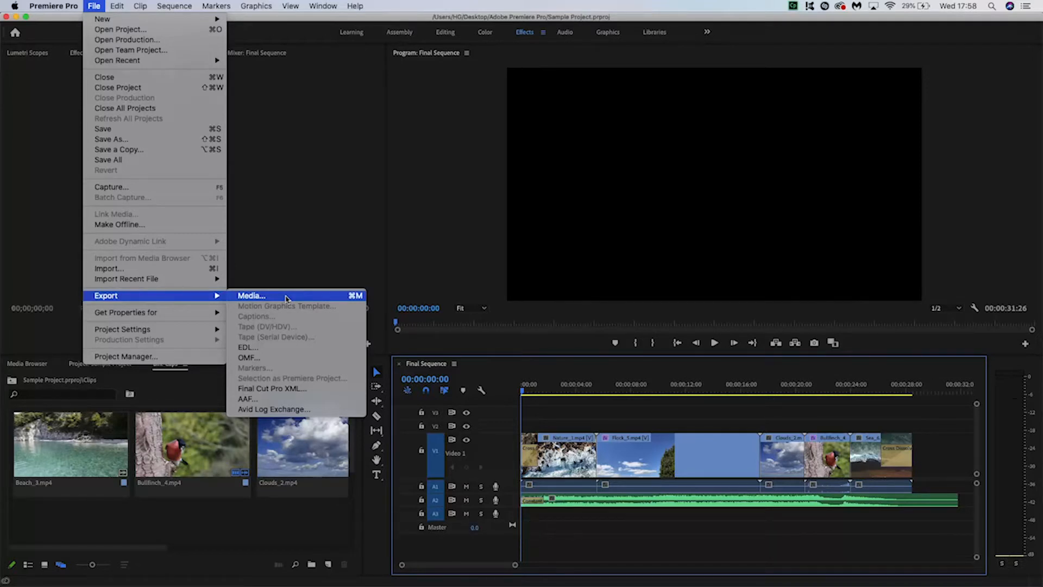
{"action": "left_click", "coordinate": [286, 297]}
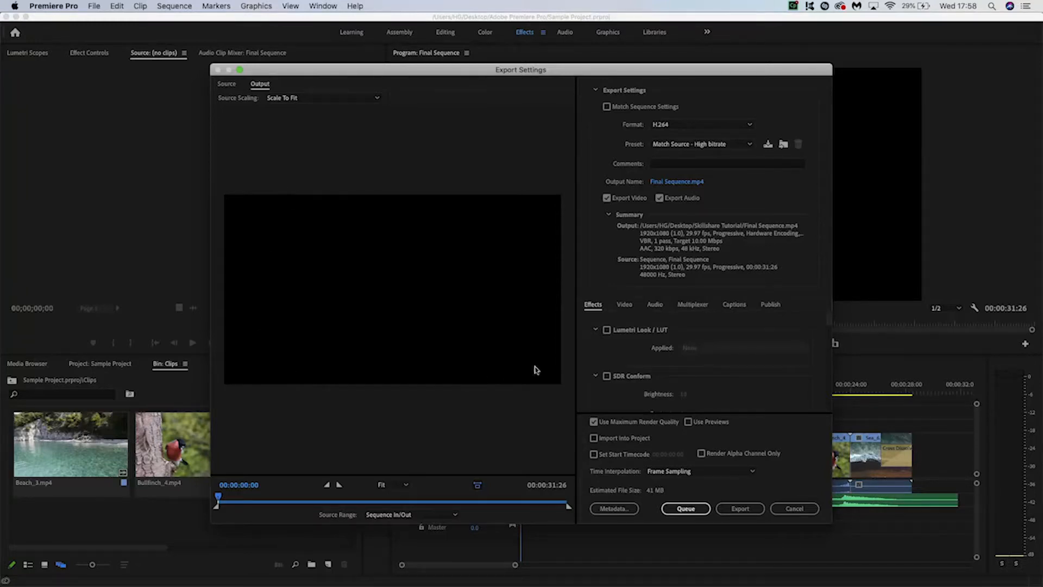
{"action": "left_click_drag", "start_coordinate": [218, 497], "coordinate": [399, 498]}
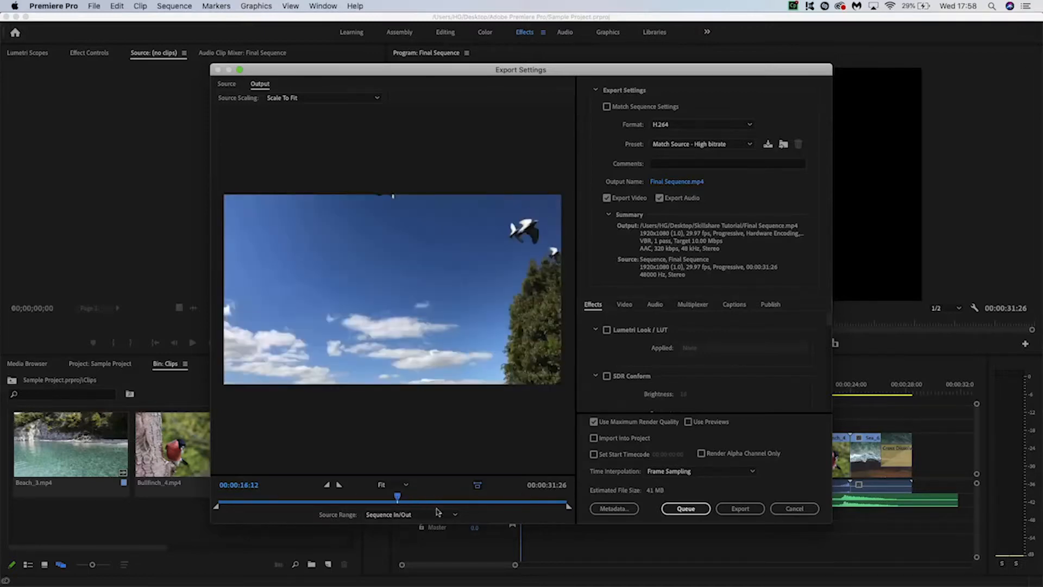
Trim both ends of the export's source range to a custom middle section with a duration of about 00:00:08:10.
{"action": "left_click", "coordinate": [452, 515]}
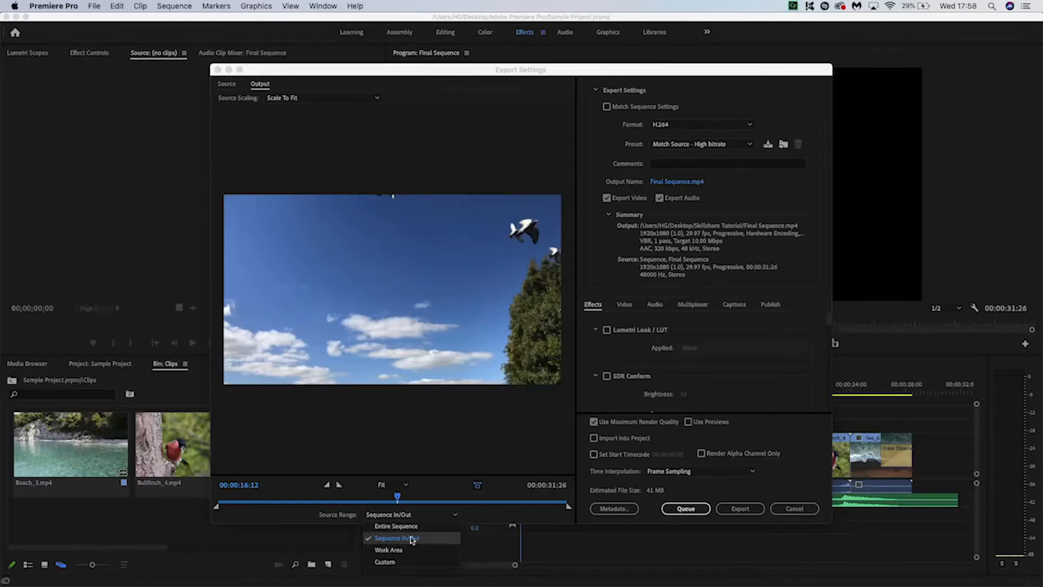
{"action": "left_click", "coordinate": [388, 539]}
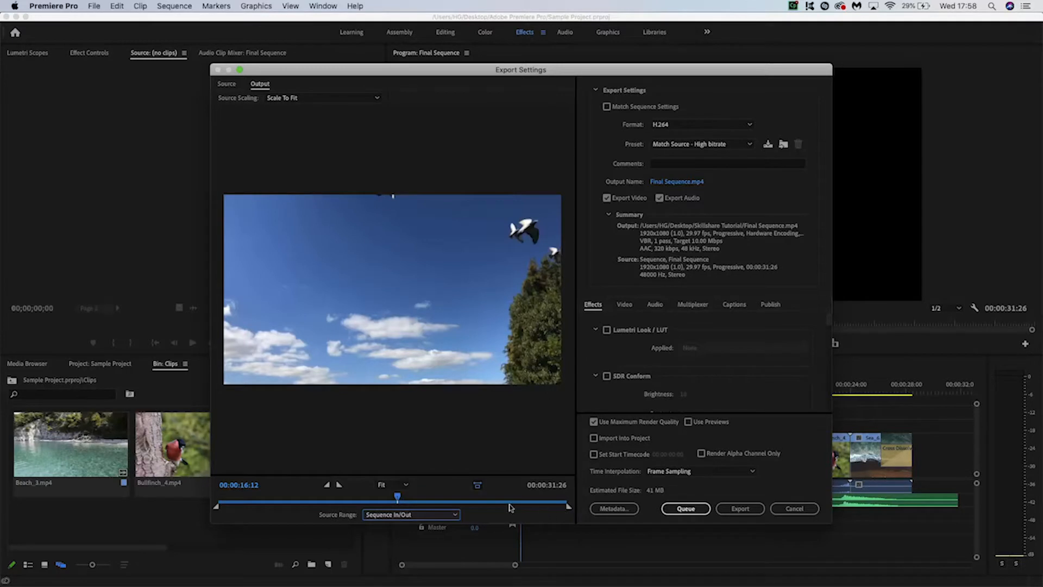
{"action": "left_click_drag", "start_coordinate": [569, 506], "coordinate": [457, 507]}
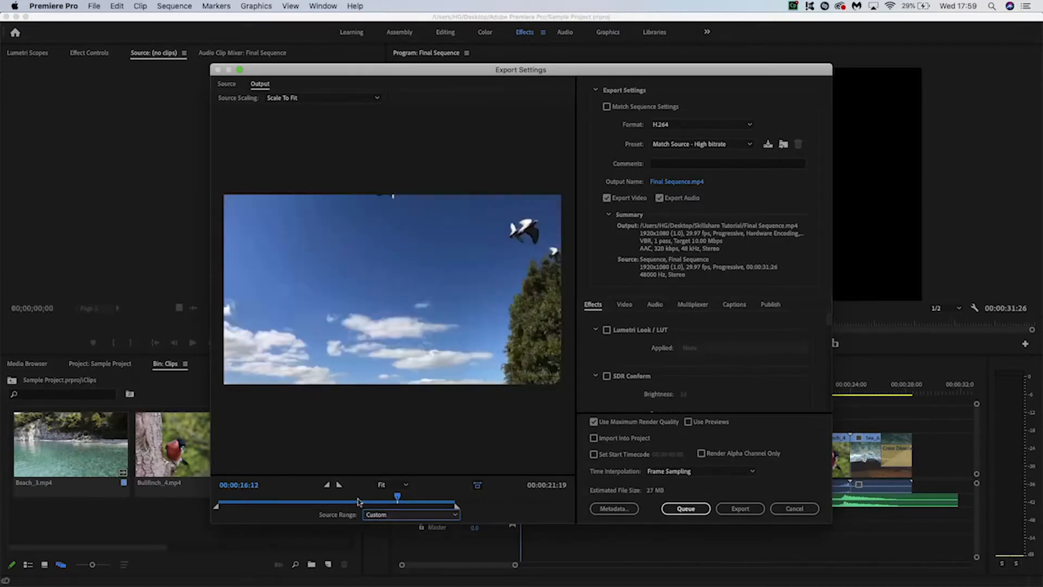
{"action": "left_click_drag", "start_coordinate": [216, 504], "coordinate": [363, 513]}
{"action": "left_click", "coordinate": [701, 96]}
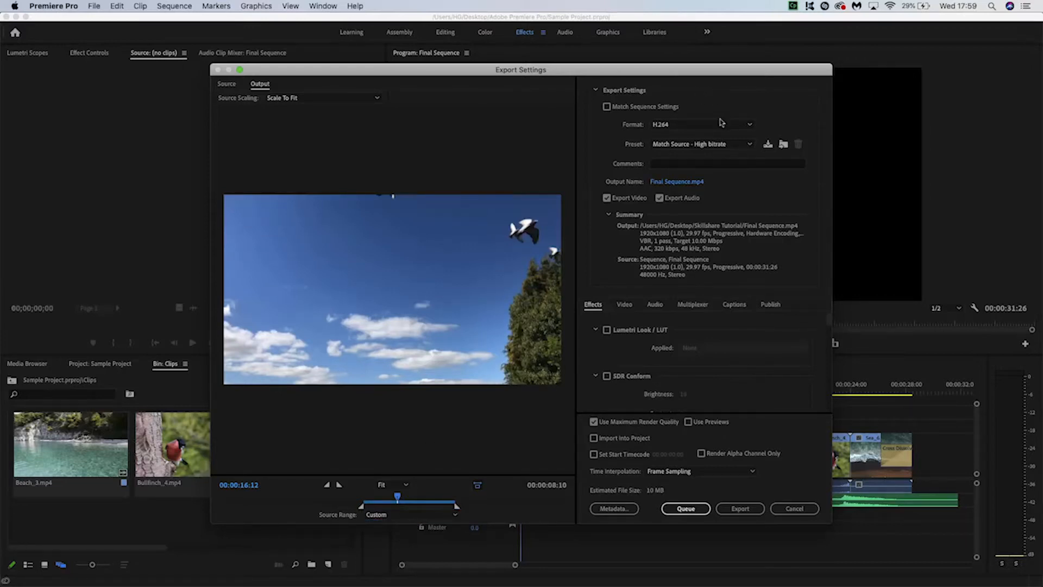
Choose the H.264 export format and the YouTube 1080p Full HD preset.
{"action": "left_click", "coordinate": [737, 125]}
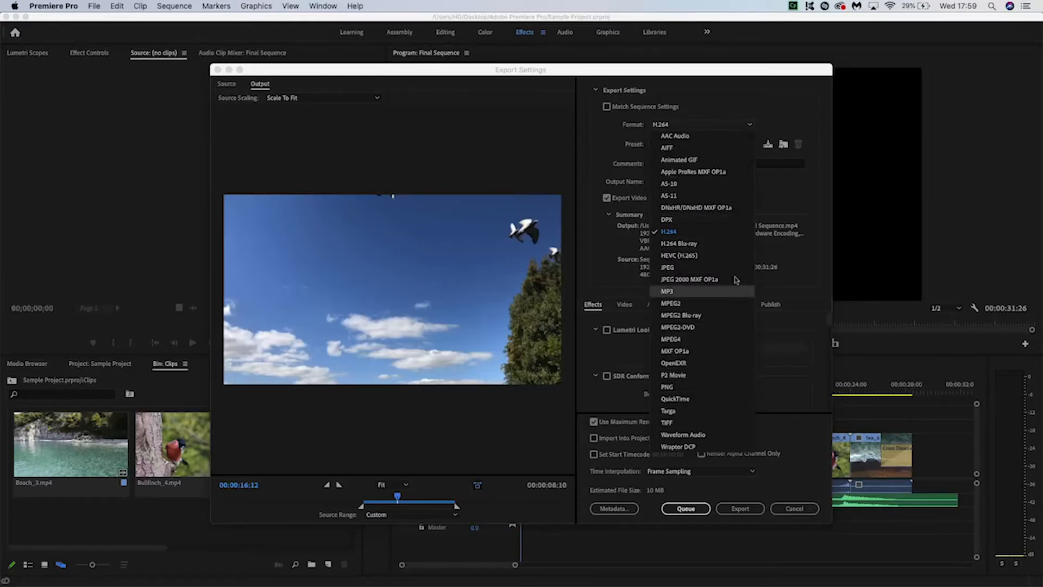
{"action": "left_click", "coordinate": [659, 237]}
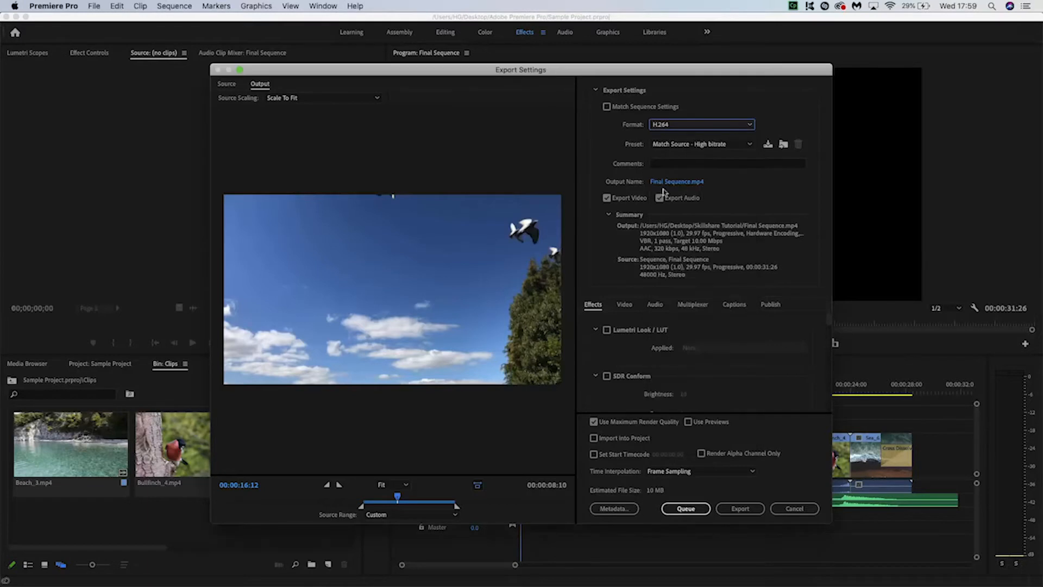
{"action": "left_click", "coordinate": [751, 145]}
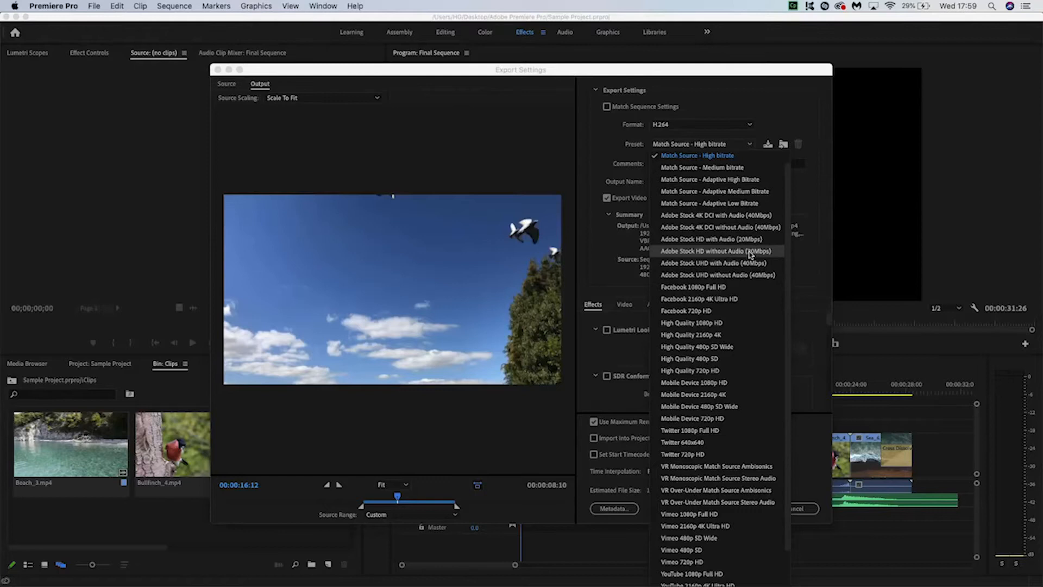
{"action": "scroll", "coordinate": [736, 361], "scroll_direction": "down", "scroll_amount": 3}
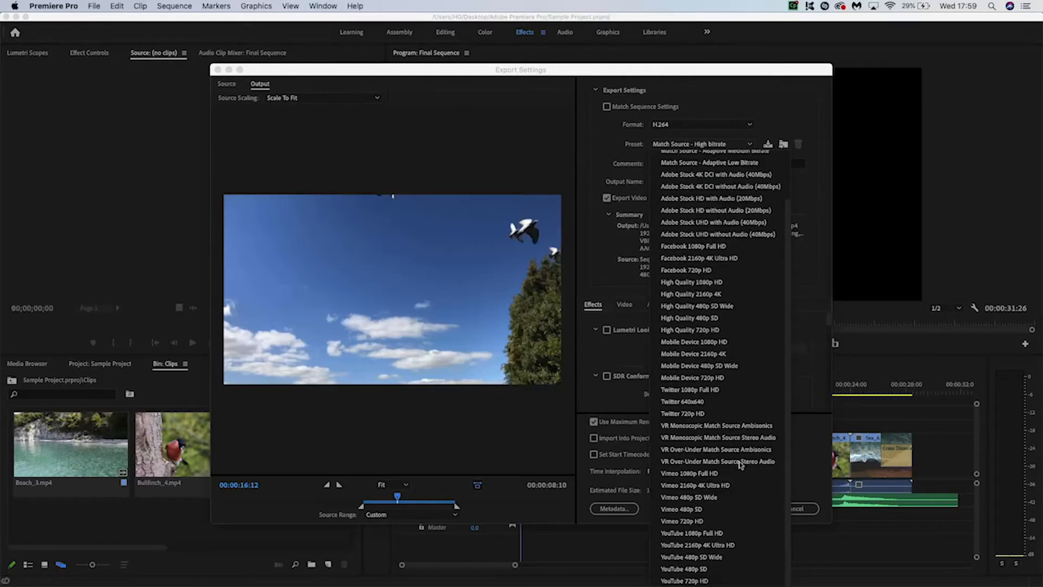
{"action": "left_click", "coordinate": [733, 533]}
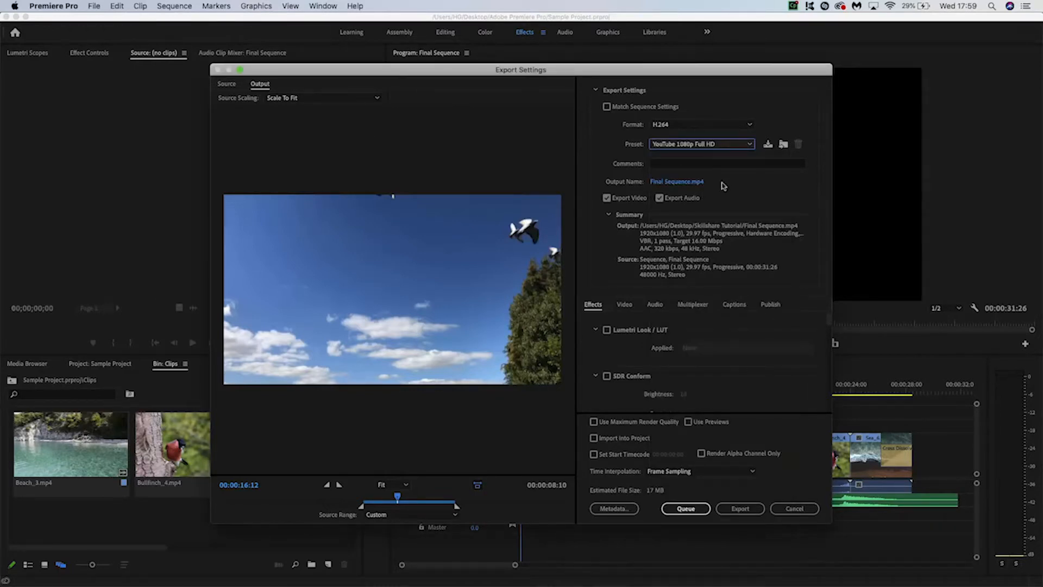
Set the export preset to High Quality 1080p HD.
{"action": "scroll", "coordinate": [657, 328], "scroll_direction": "down", "scroll_amount": 3}
{"action": "scroll", "coordinate": [639, 394], "scroll_direction": "down", "scroll_amount": 5}
{"action": "scroll", "coordinate": [674, 368], "scroll_direction": "down", "scroll_amount": 4}
{"action": "scroll", "coordinate": [682, 365], "scroll_direction": "up", "scroll_amount": 10}
{"action": "left_click", "coordinate": [749, 145]}
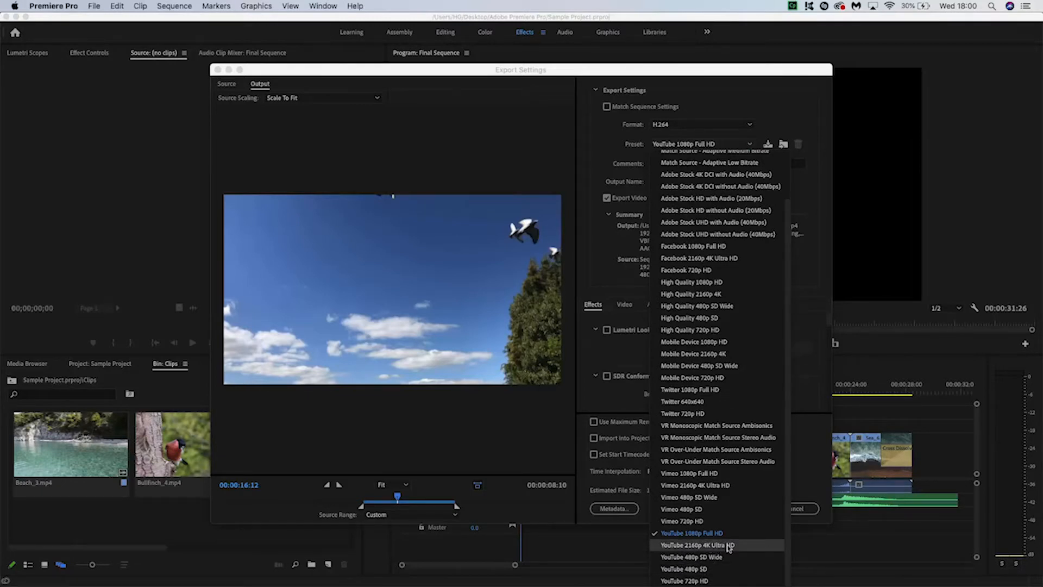
{"action": "scroll", "coordinate": [730, 235], "scroll_direction": "up", "scroll_amount": 3}
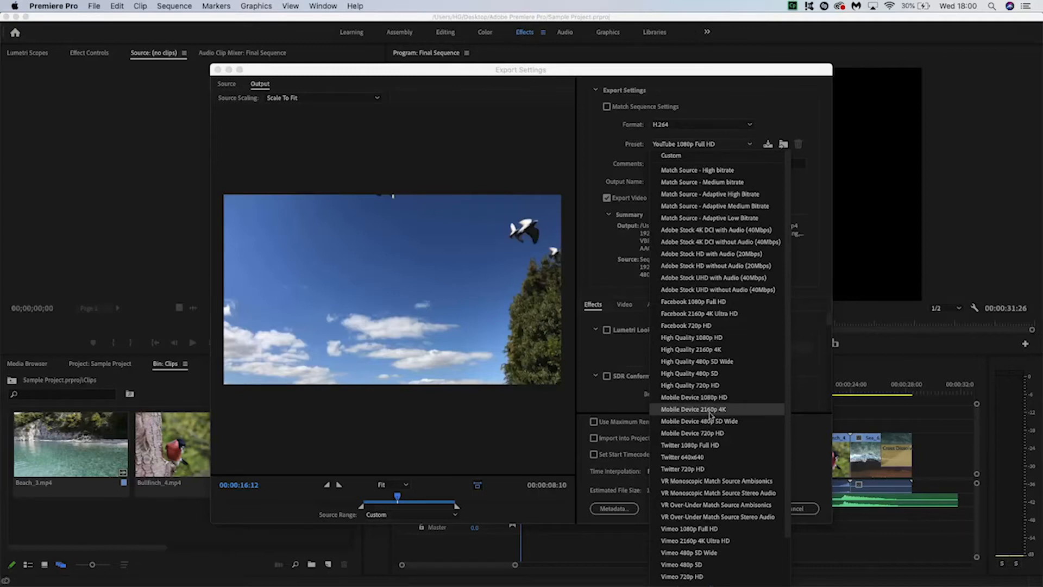
{"action": "left_click", "coordinate": [723, 338]}
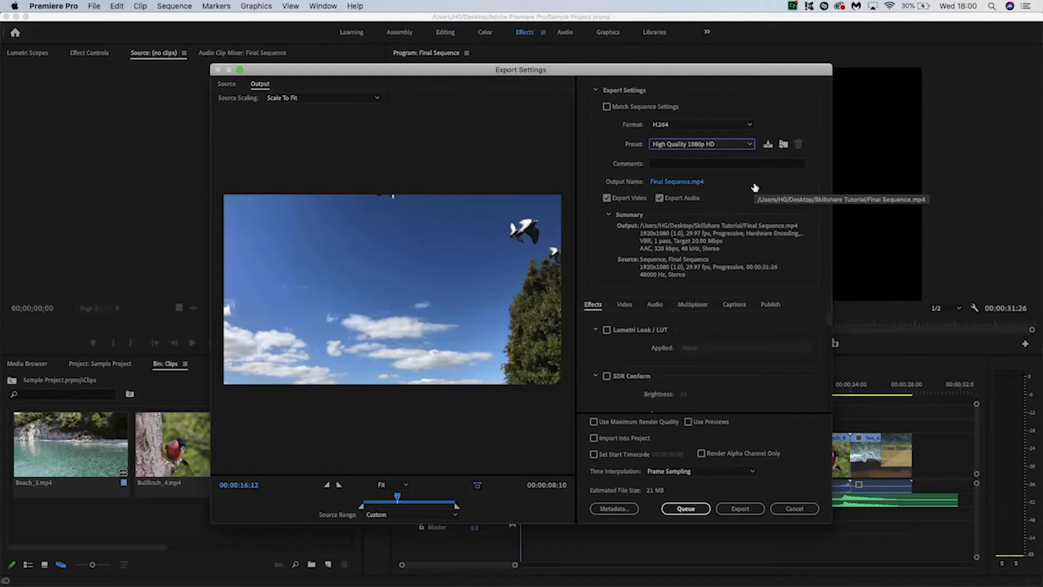
Review the output file's name and save location without changing them, and look through the video and audio export settings.
{"action": "left_click", "coordinate": [672, 182]}
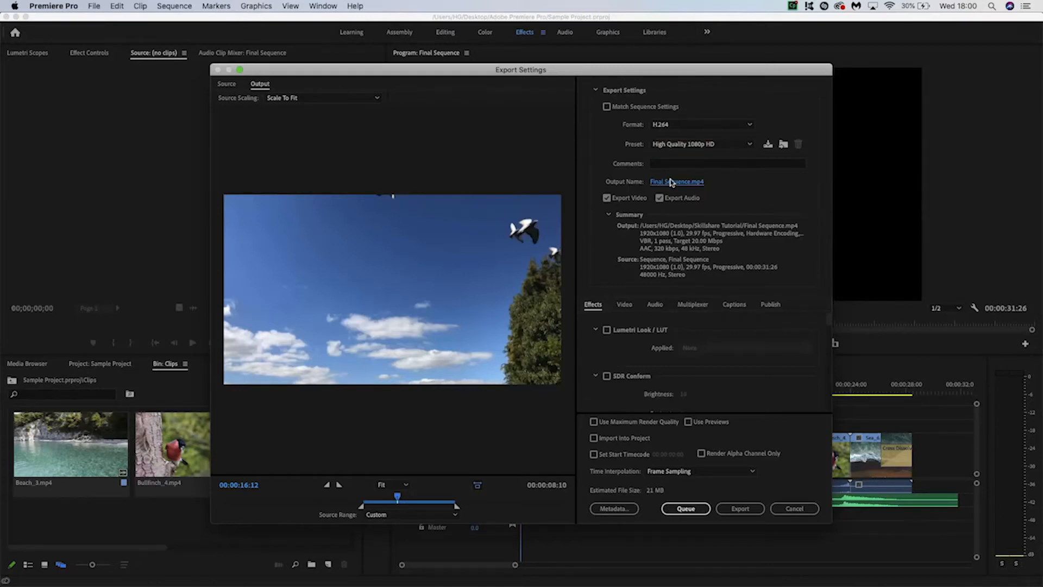
{"action": "left_click", "coordinate": [672, 182]}
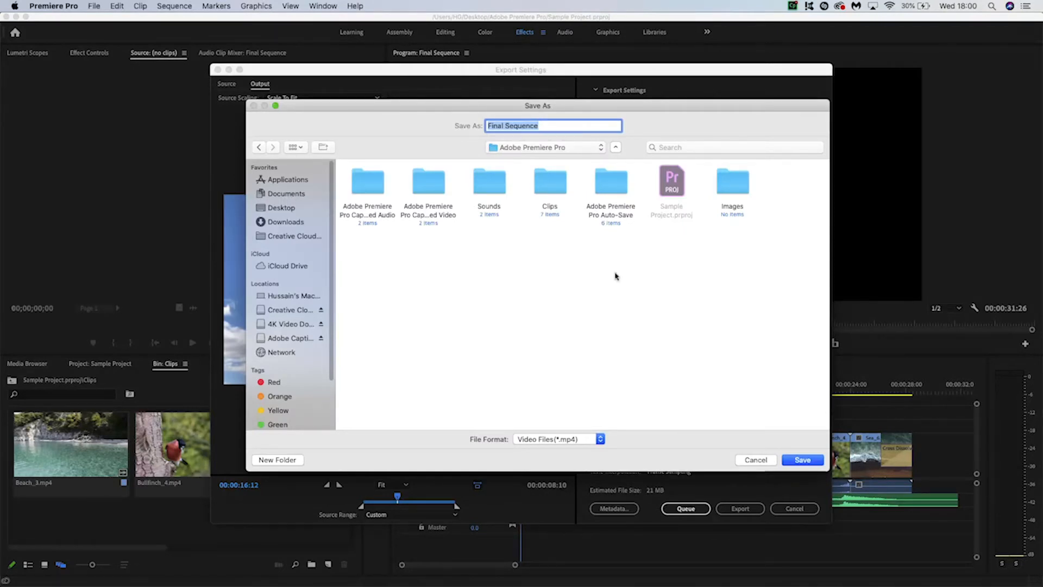
{"action": "left_click", "coordinate": [757, 459]}
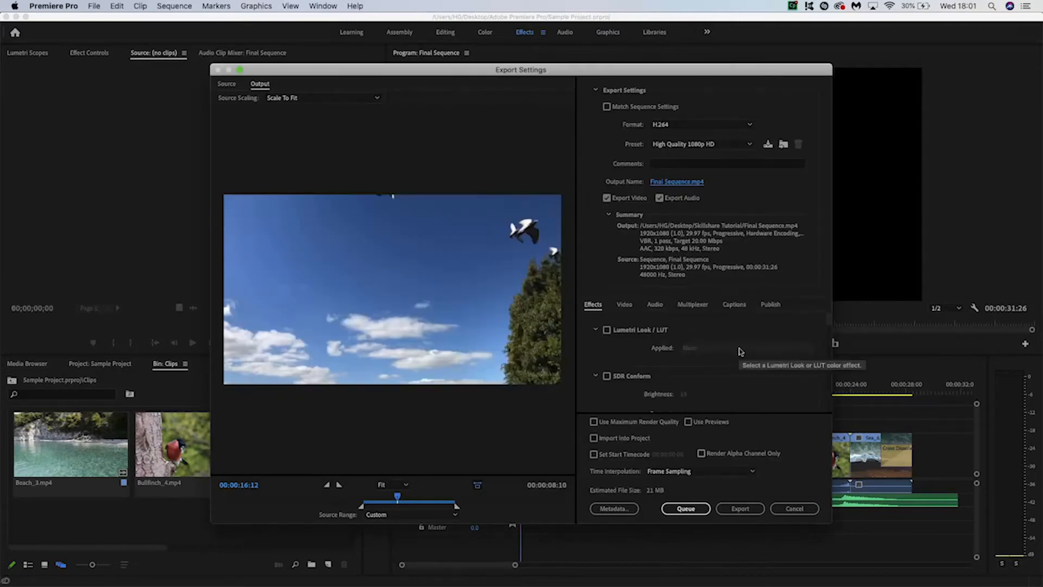
{"action": "left_click", "coordinate": [622, 304]}
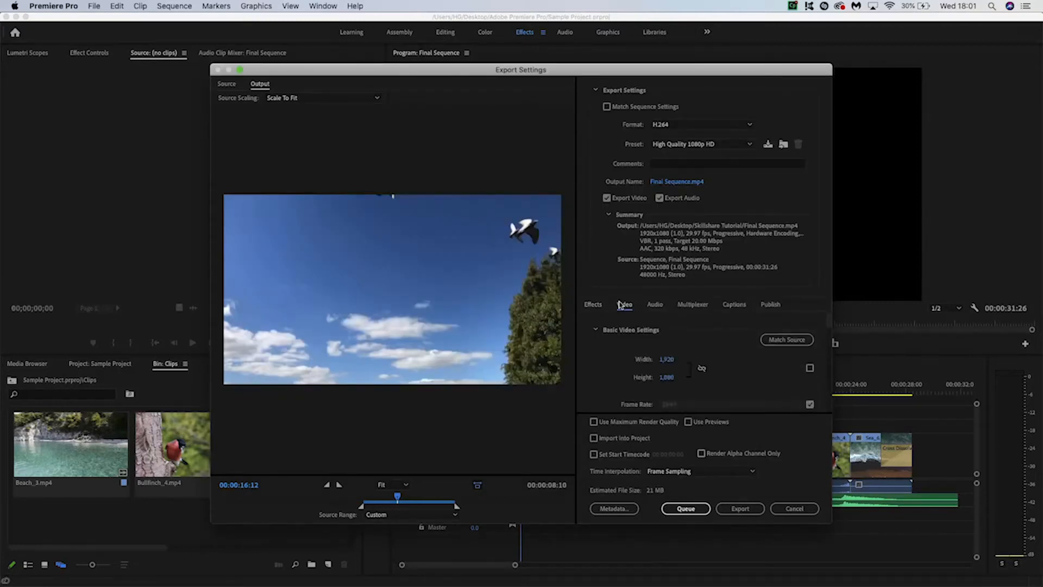
{"action": "left_click", "coordinate": [653, 306]}
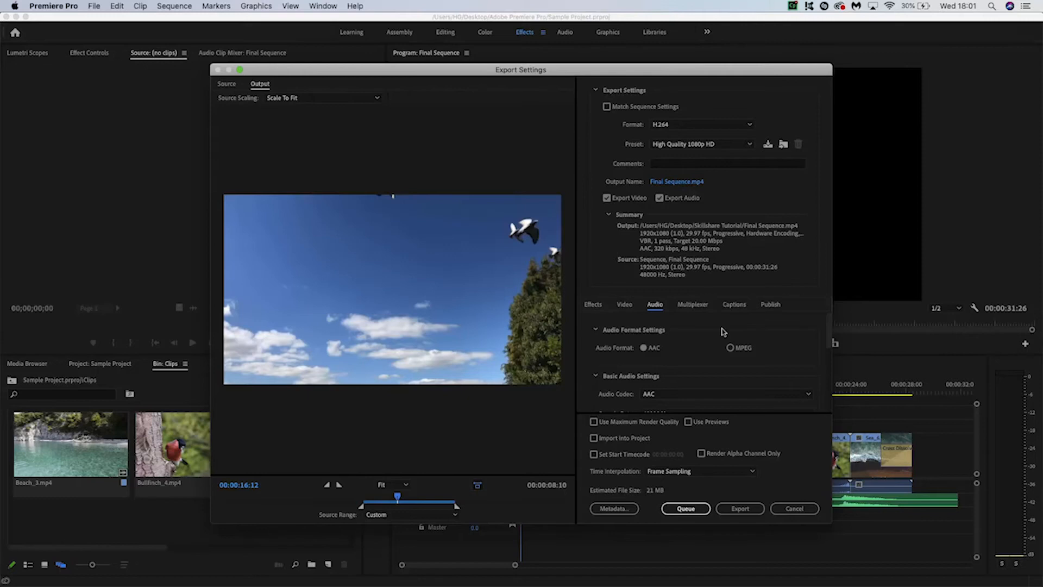
{"action": "scroll", "coordinate": [727, 350], "scroll_direction": "down", "scroll_amount": 5}
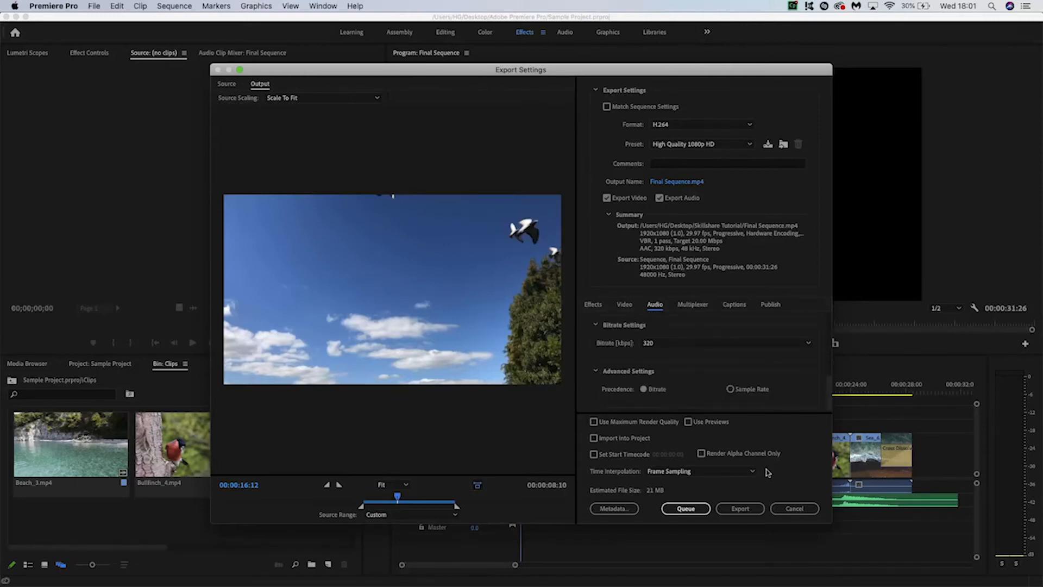
Start a direct export of Final Sequence and cancel the encoding.
{"action": "left_click", "coordinate": [751, 509]}
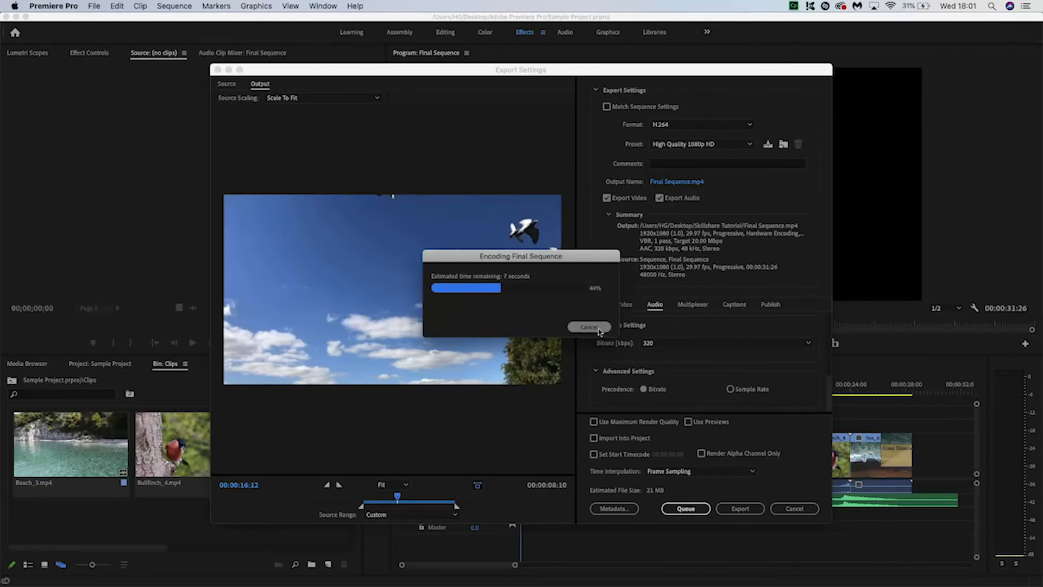
{"action": "left_click", "coordinate": [589, 327]}
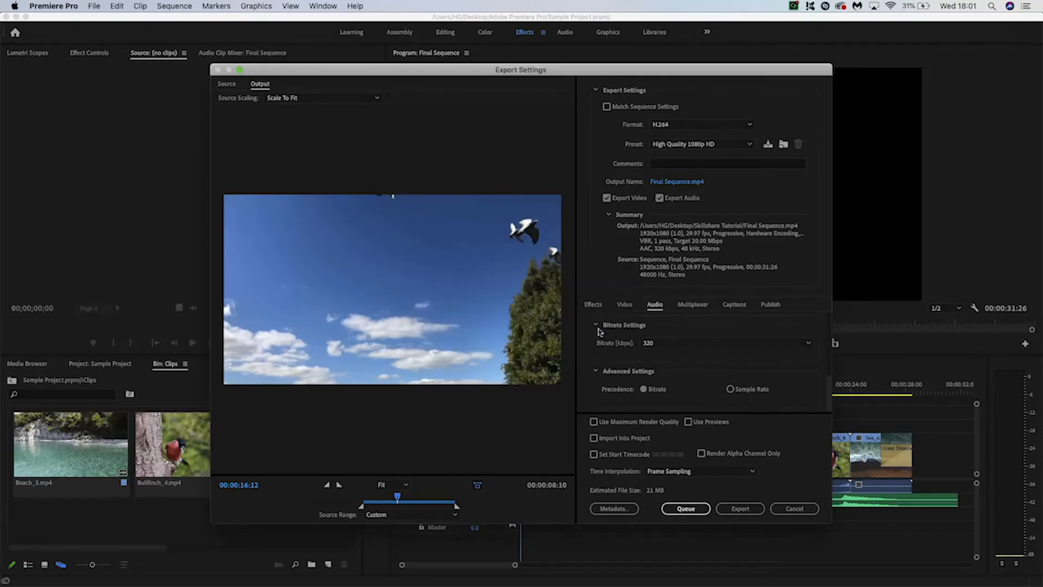
Send Final Sequence to the Adobe Media Encoder queue with the High Quality 1080p HD preset and close the encoder window.
{"action": "left_click", "coordinate": [687, 509]}
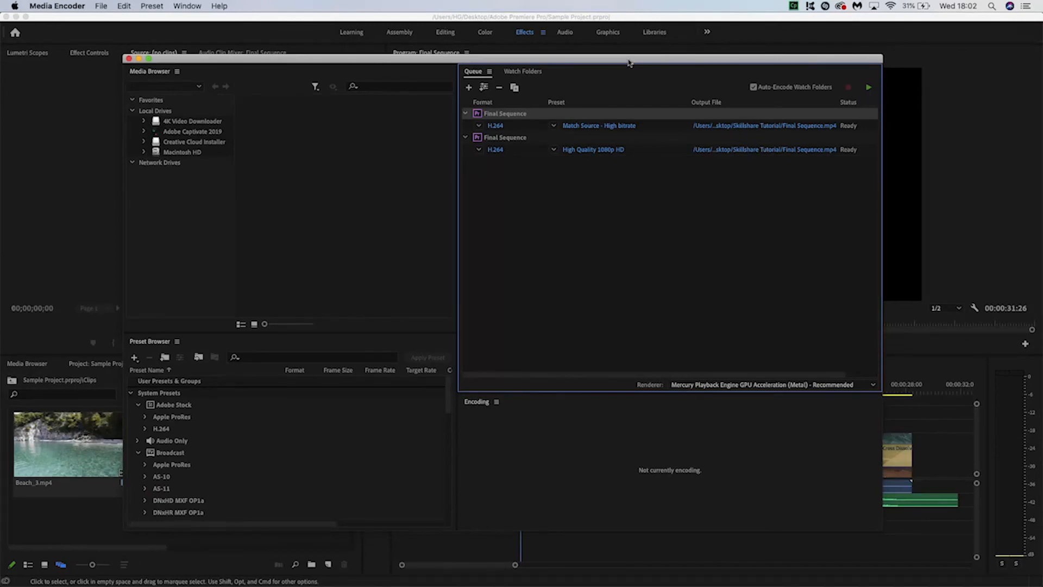
{"action": "double_click", "coordinate": [581, 194]}
{"action": "left_click_drag", "start_coordinate": [623, 225], "coordinate": [517, 179]}
{"action": "left_click", "coordinate": [664, 328]}
{"action": "left_click", "coordinate": [128, 59]}
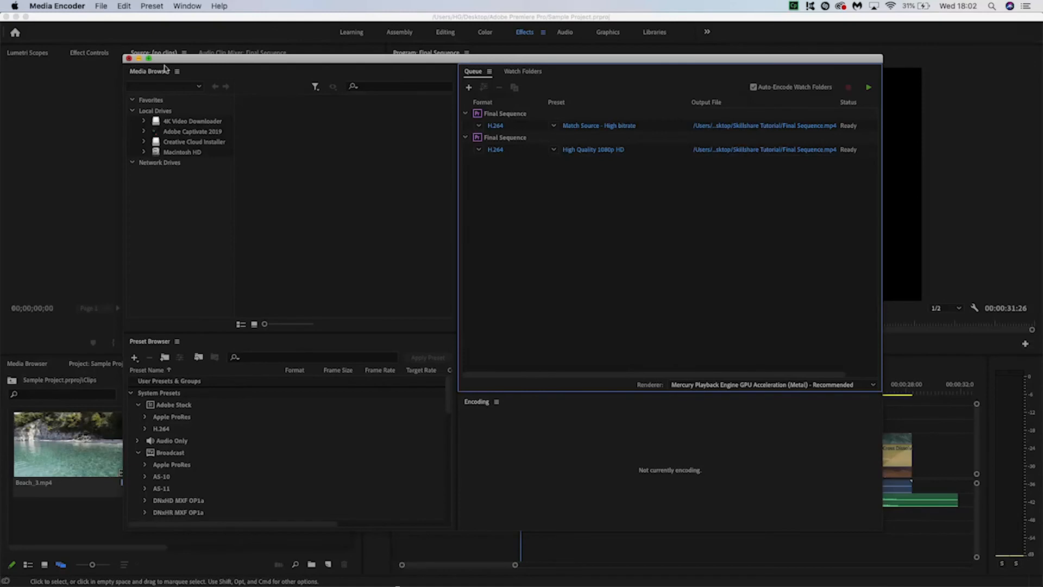